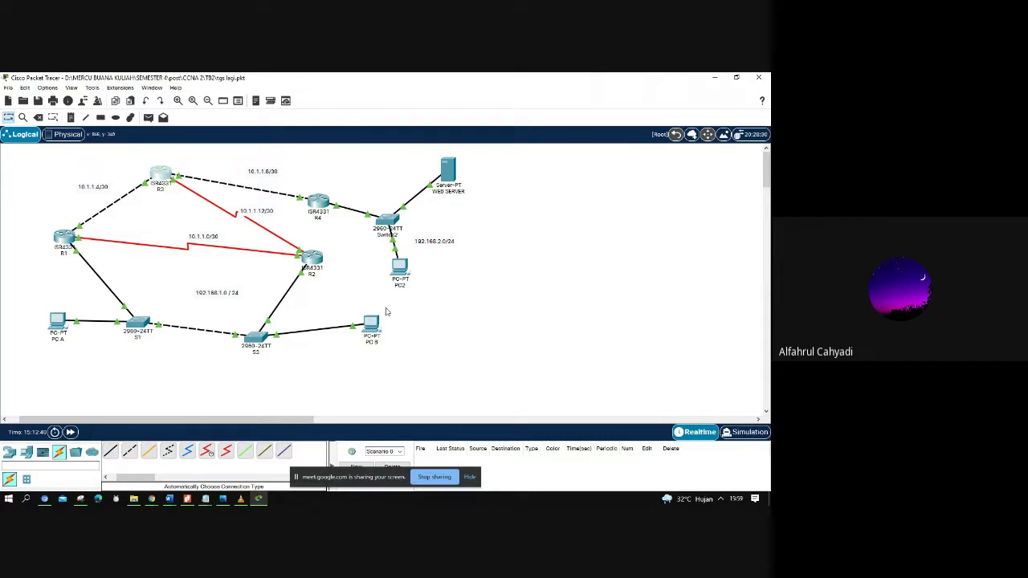
- Move PC A farther away from switch S1 and shift switch S1 slightly lower in the topology
{"action": "mouse_move", "coordinate": [151, 499]}
{"action": "left_click", "coordinate": [468, 479]}
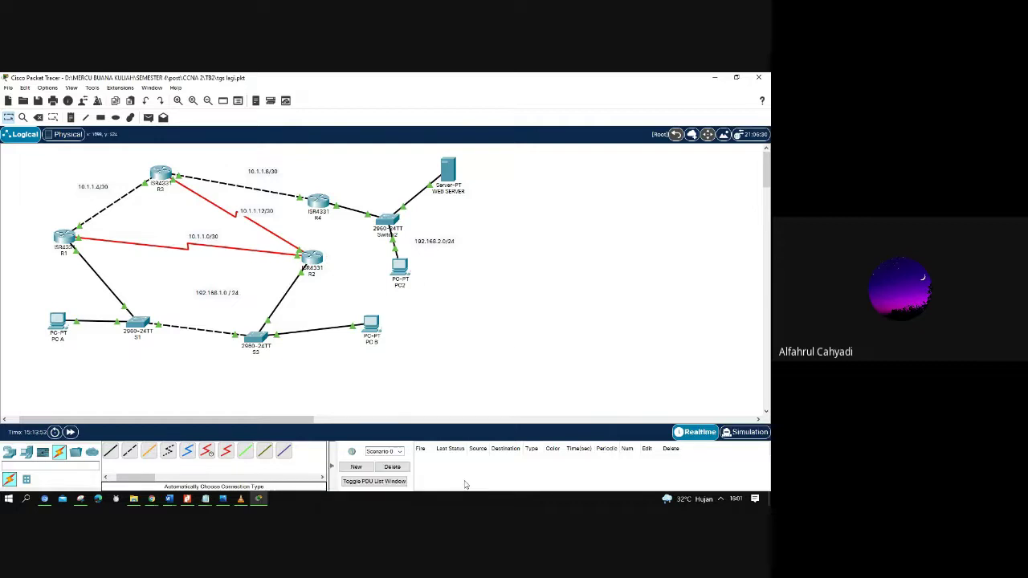
{"action": "left_click_drag", "start_coordinate": [271, 419], "coordinate": [245, 420]}
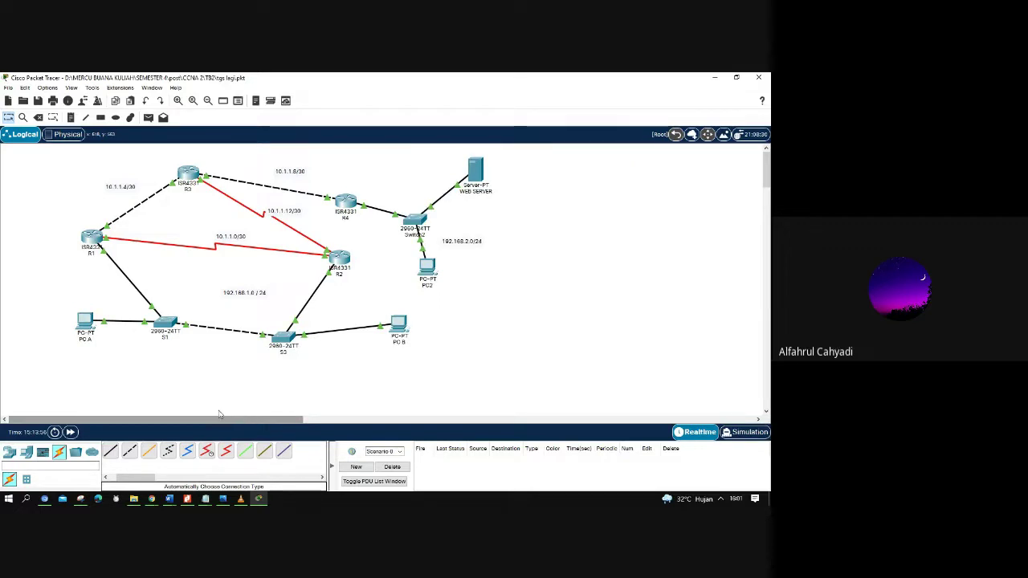
{"action": "left_click_drag", "start_coordinate": [84, 323], "coordinate": [58, 331]}
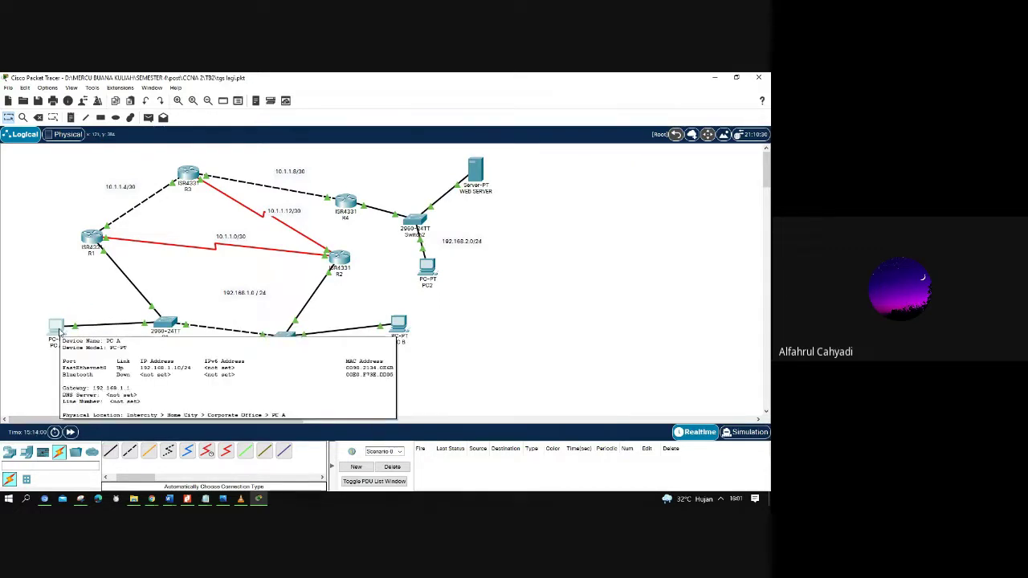
{"action": "left_click_drag", "start_coordinate": [161, 327], "coordinate": [164, 340]}
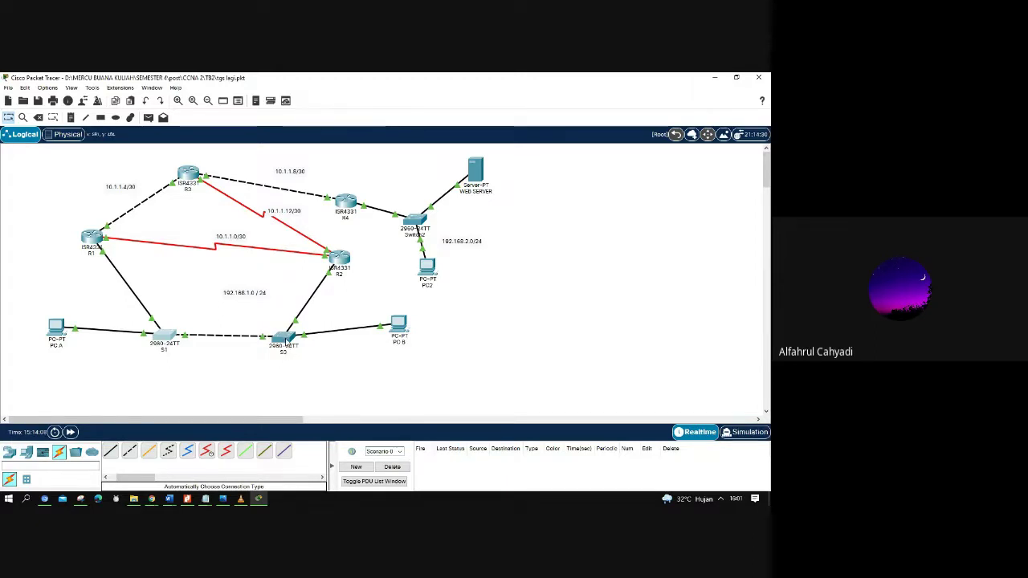
- Set switch S3's display name to s2 and its hostname to Switch2, and save its configuration to NVRAM
{"action": "left_click", "coordinate": [284, 337]}
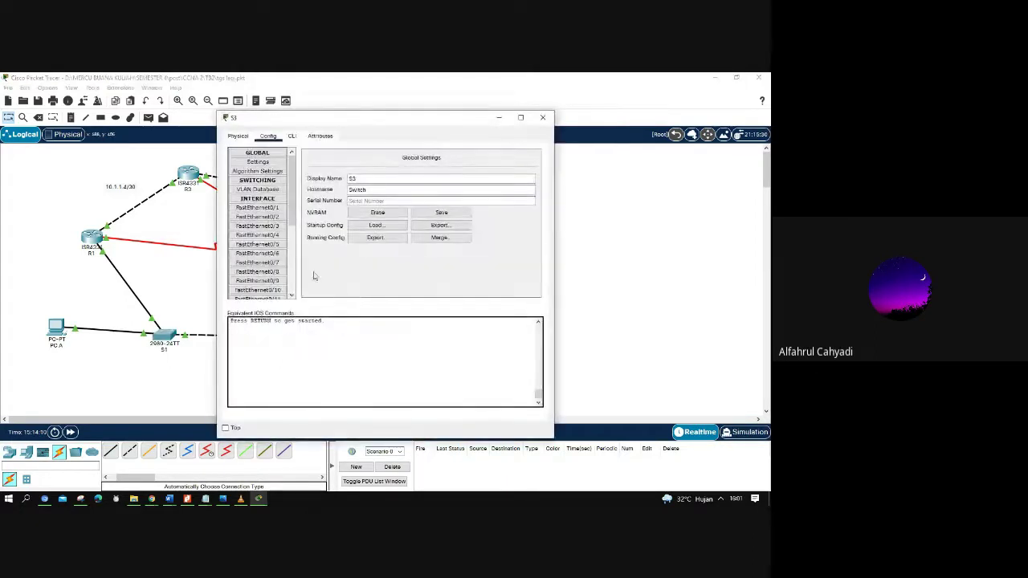
{"action": "left_click", "coordinate": [370, 190]}
{"action": "double_click", "coordinate": [369, 190]}
{"action": "double_click", "coordinate": [353, 178]}
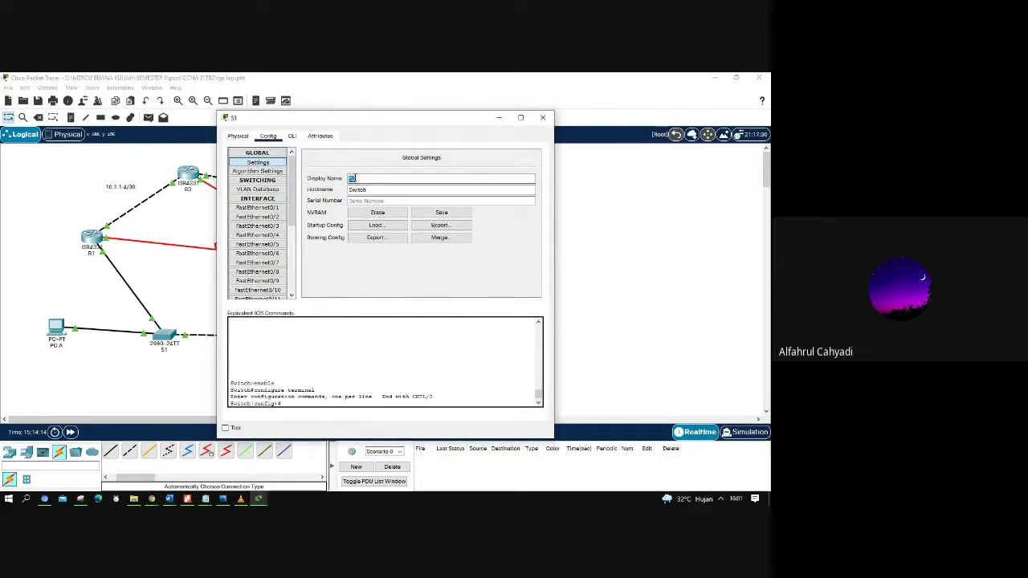
{"action": "type", "text": "s2"}
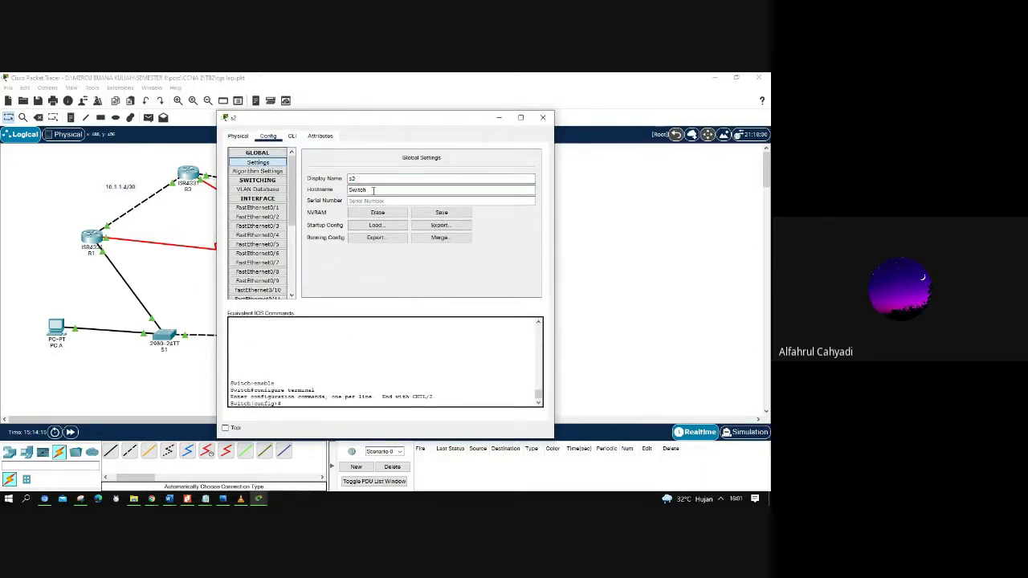
{"action": "left_click", "coordinate": [373, 190]}
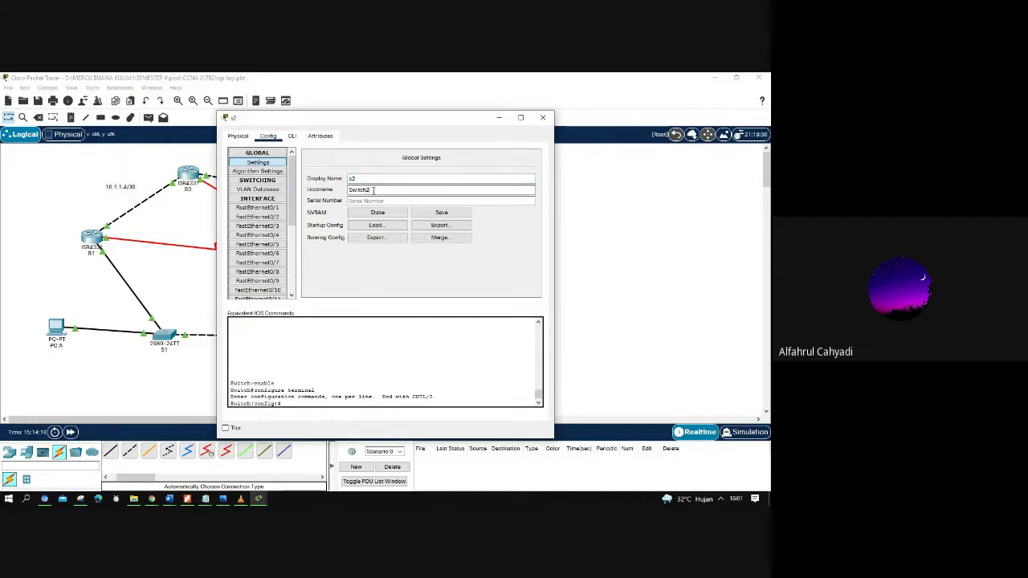
{"action": "type", "text": "2"}
{"action": "key", "text": "Return"}
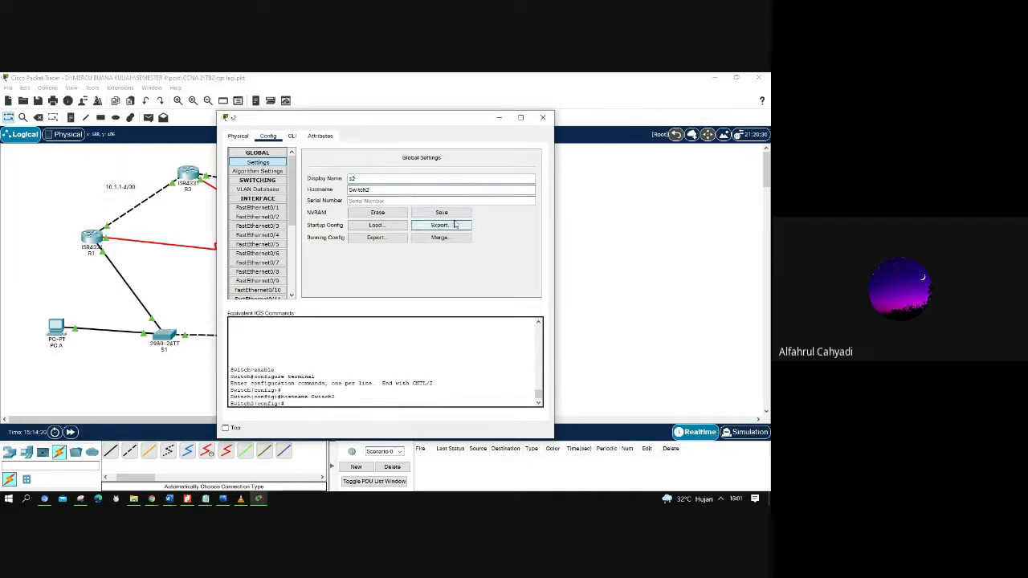
{"action": "left_click", "coordinate": [441, 212]}
{"action": "left_click", "coordinate": [543, 118]}
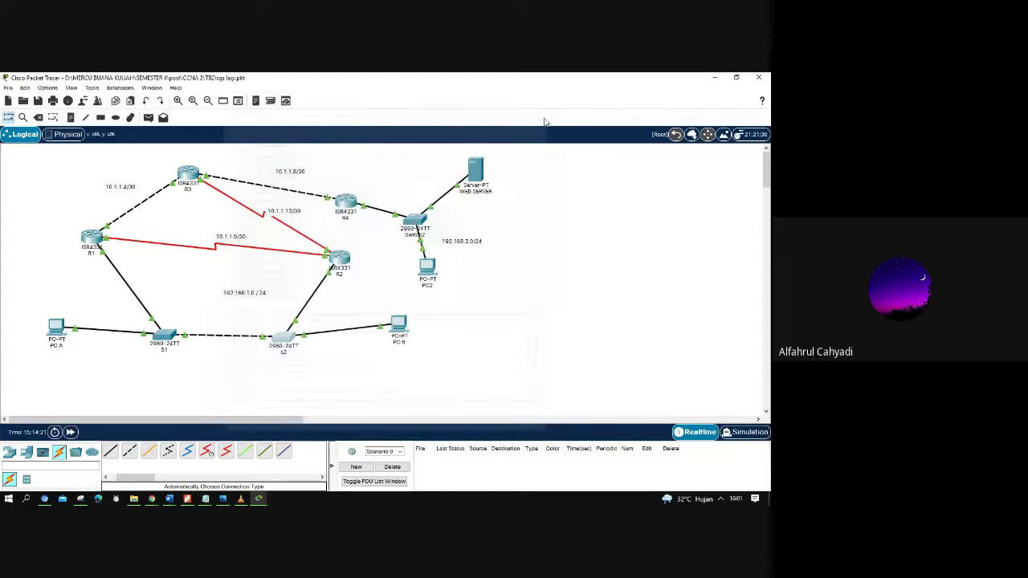
- Set both display name and hostname of the switch serving the web server and PC2 to sw3, and save its configuration to NVRAM
{"action": "left_click", "coordinate": [415, 221]}
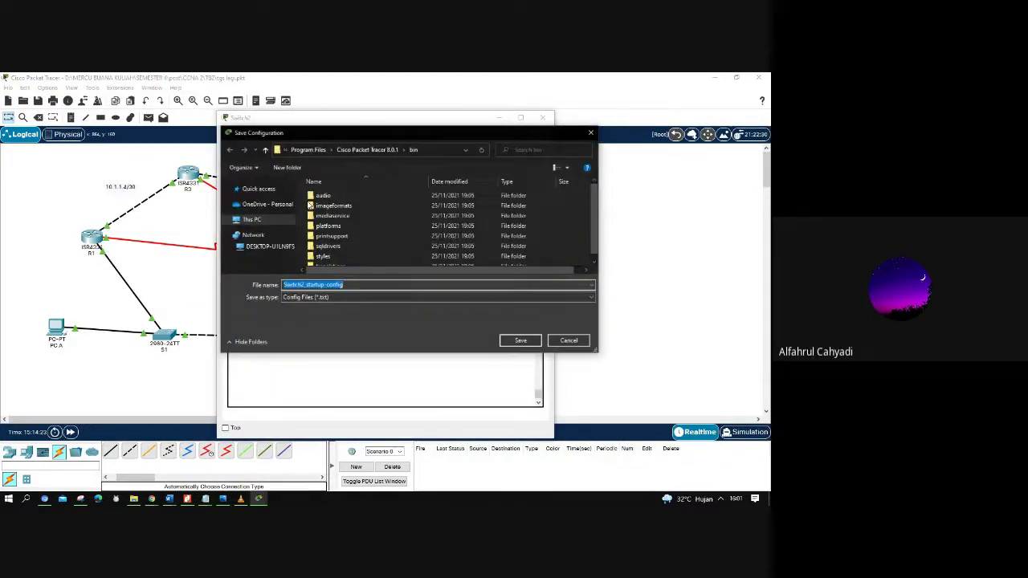
{"action": "left_click", "coordinate": [591, 134]}
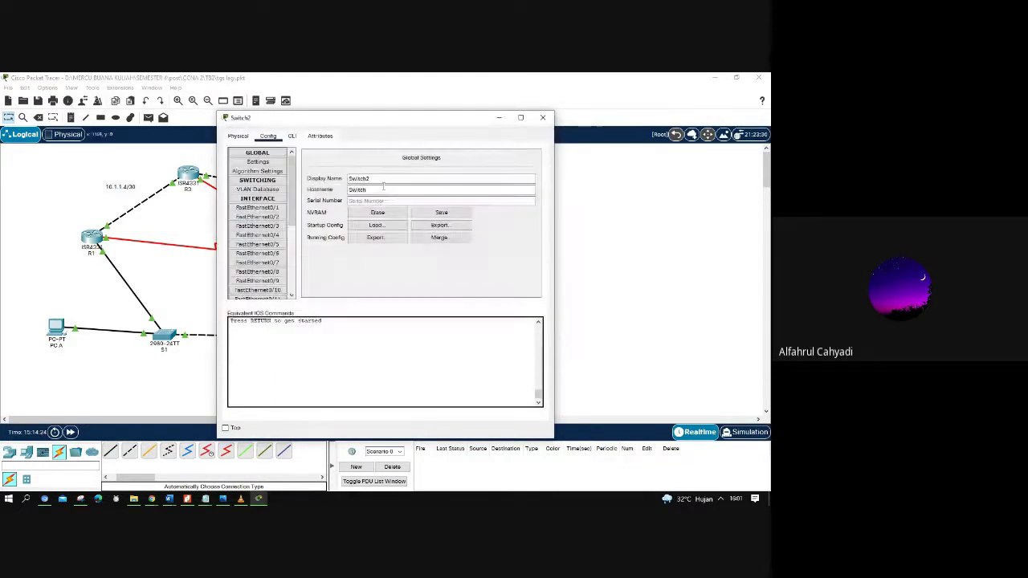
{"action": "double_click", "coordinate": [369, 179]}
{"action": "type", "text": "sw"}
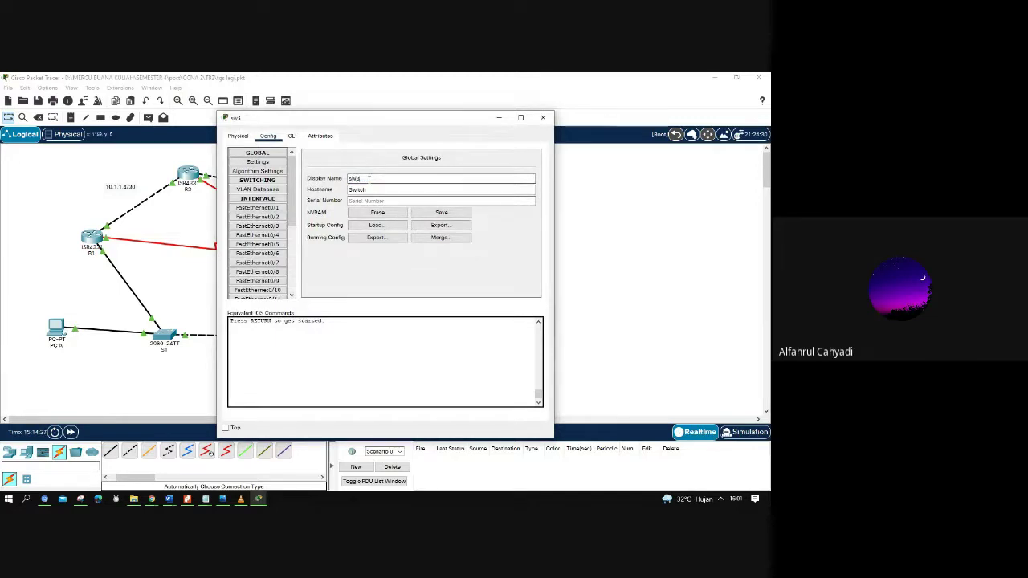
{"action": "type", "text": "3"}
{"action": "key", "text": "Tab"}
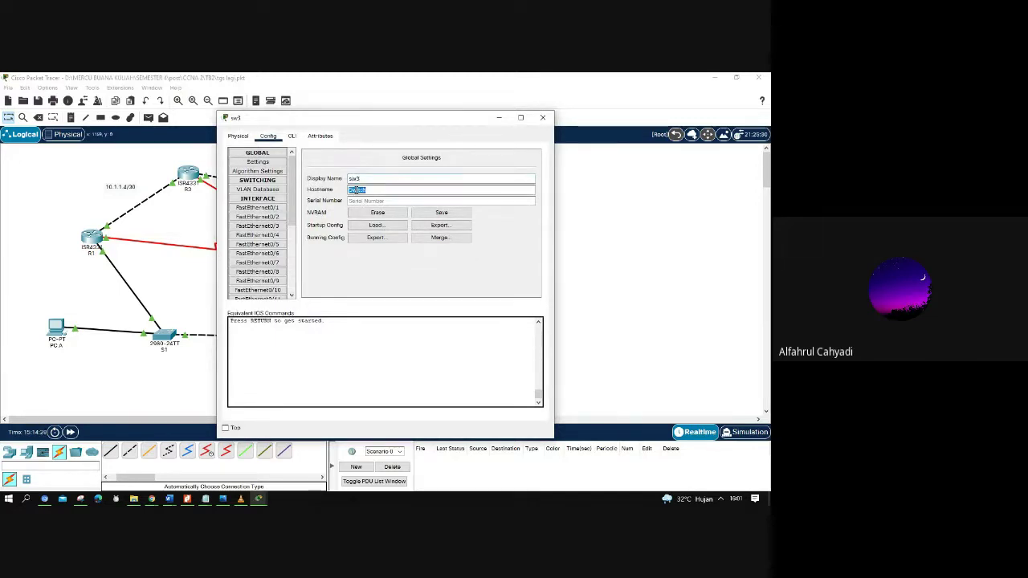
{"action": "type", "text": "sw3"}
{"action": "key", "text": "Return"}
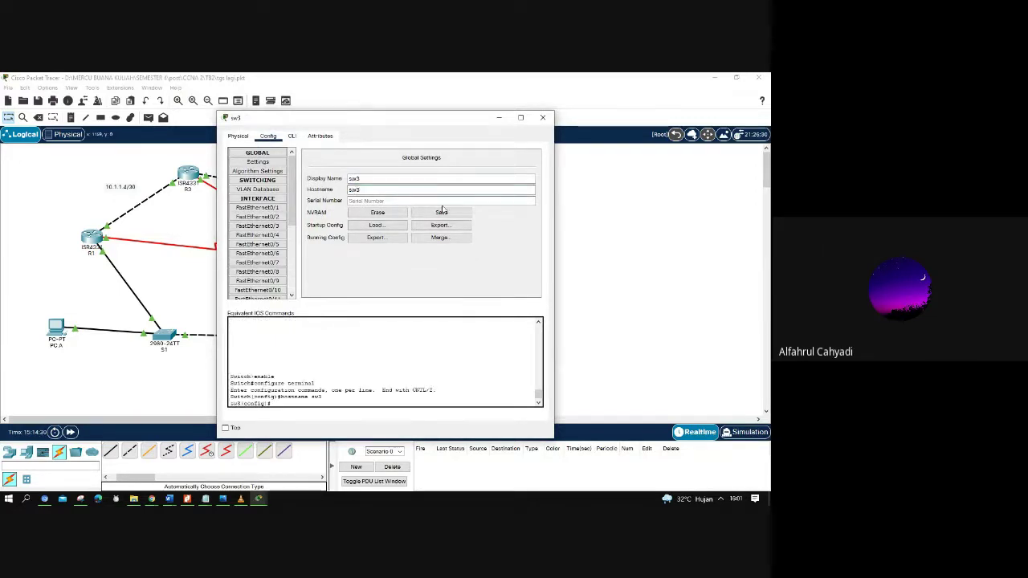
{"action": "left_click", "coordinate": [442, 212]}
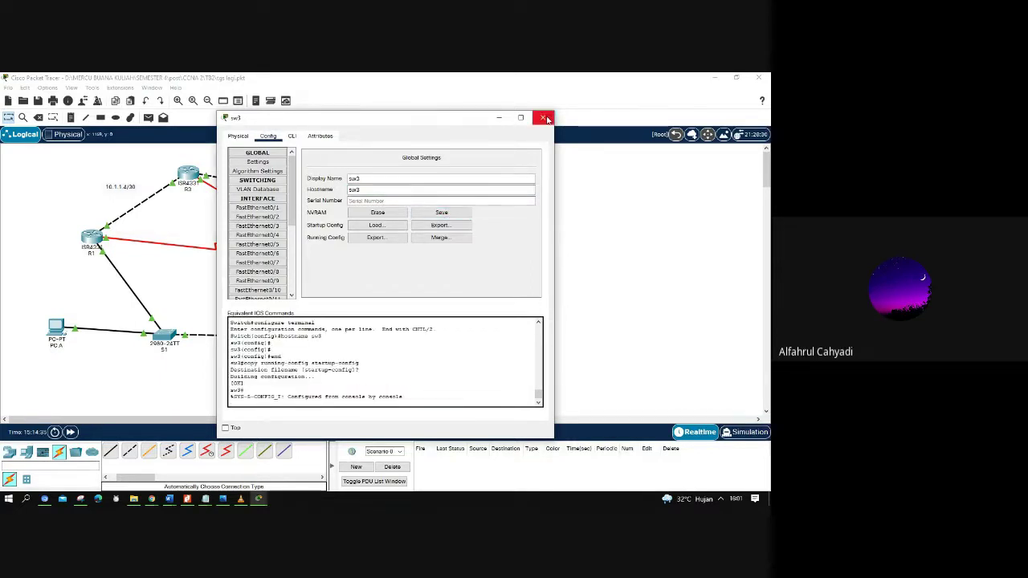
{"action": "left_click", "coordinate": [546, 119]}
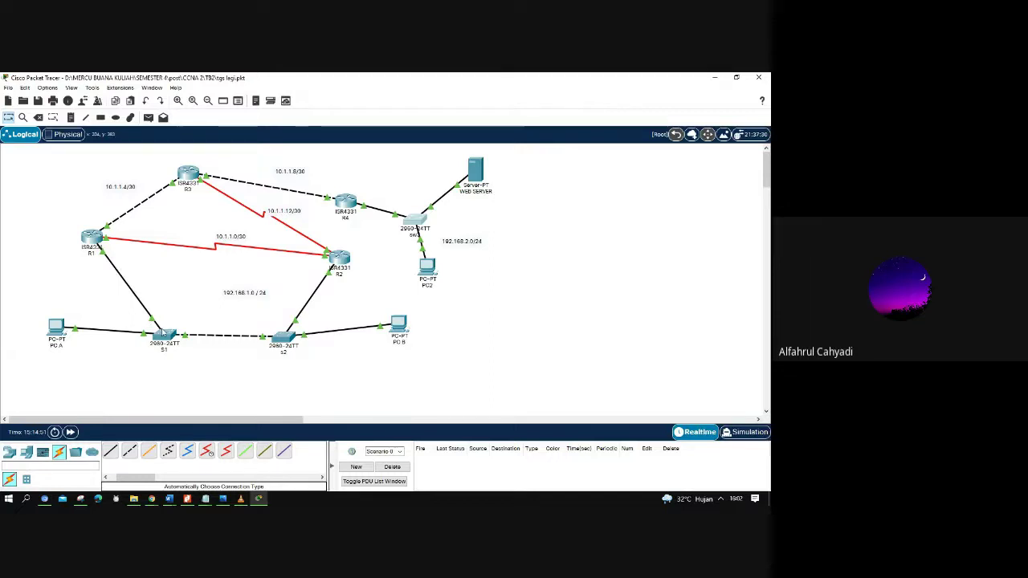
- Reposition router R1 lower and slightly inward, closer to switch S1
{"action": "left_click_drag", "start_coordinate": [101, 238], "coordinate": [90, 235]}
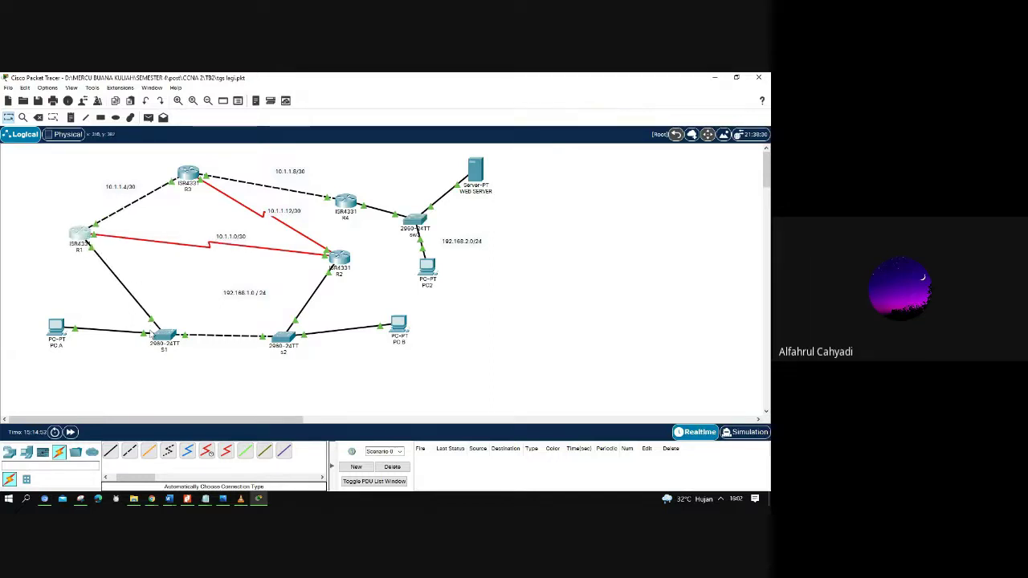
{"action": "mouse_move", "coordinate": [151, 321]}
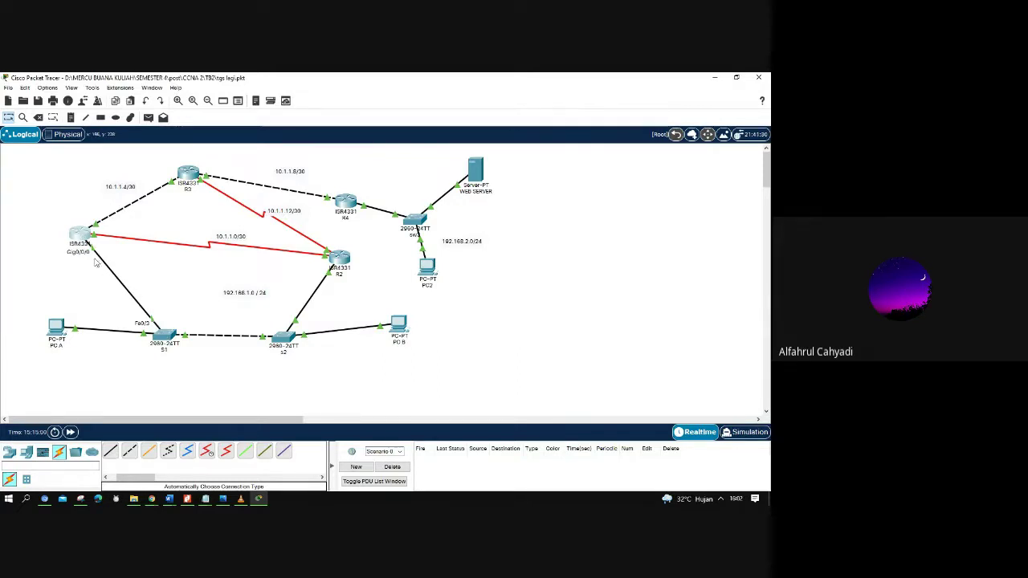
{"action": "left_click_drag", "start_coordinate": [76, 235], "coordinate": [61, 250]}
{"action": "left_click", "coordinate": [66, 254]}
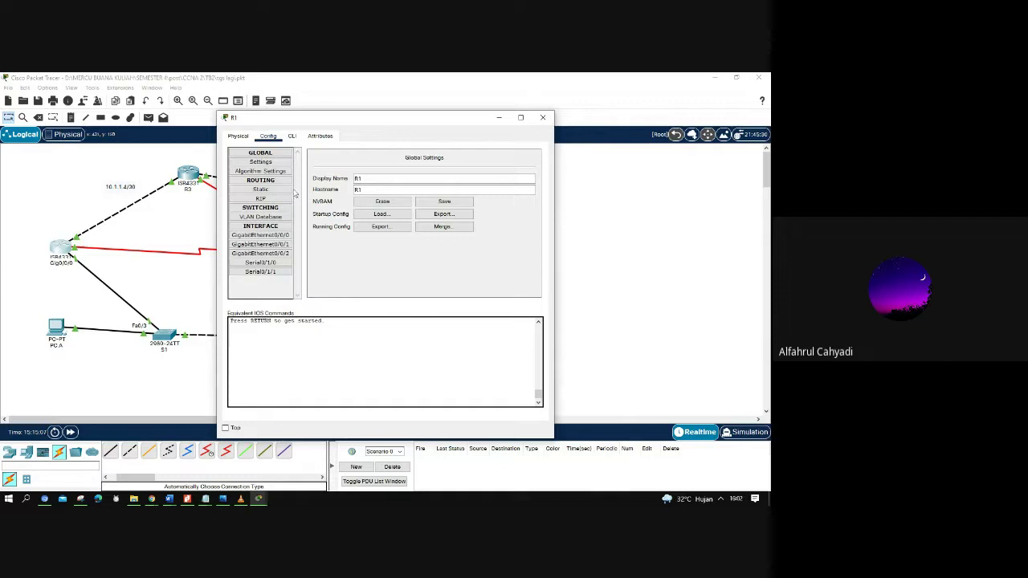
{"action": "left_click", "coordinate": [69, 261]}
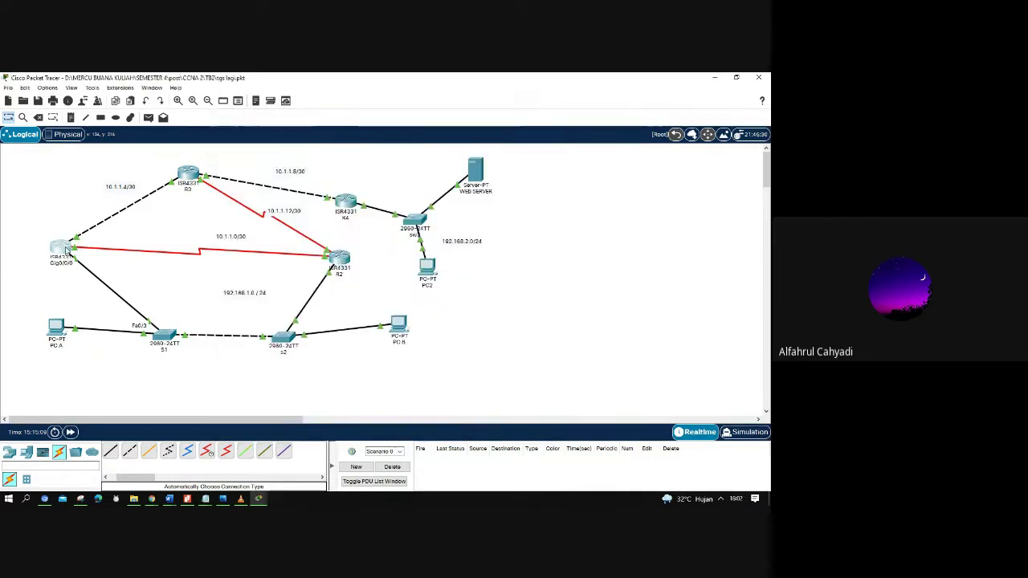
{"action": "left_click_drag", "start_coordinate": [67, 253], "coordinate": [109, 267]}
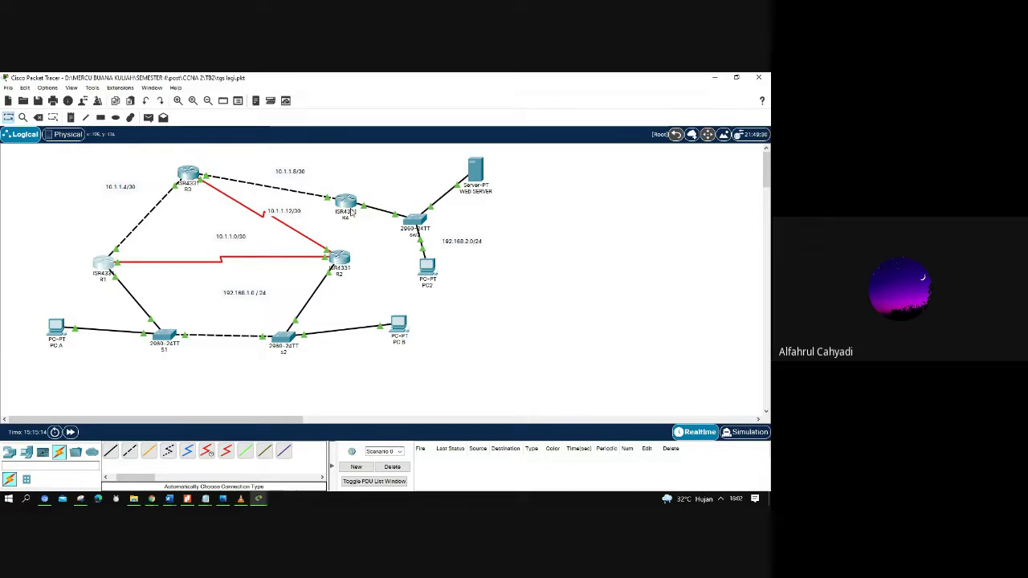
- Move the WEB SERVER and PC2 outward, farther away from switch sw3
{"action": "mouse_move", "coordinate": [352, 212]}
{"action": "mouse_move", "coordinate": [477, 175]}
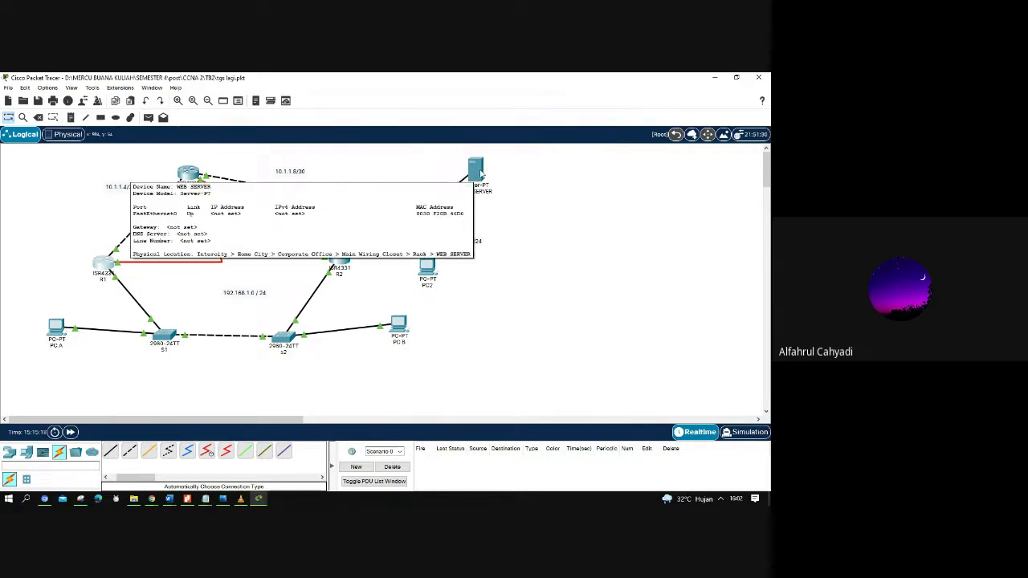
{"action": "left_click_drag", "start_coordinate": [480, 171], "coordinate": [499, 166]}
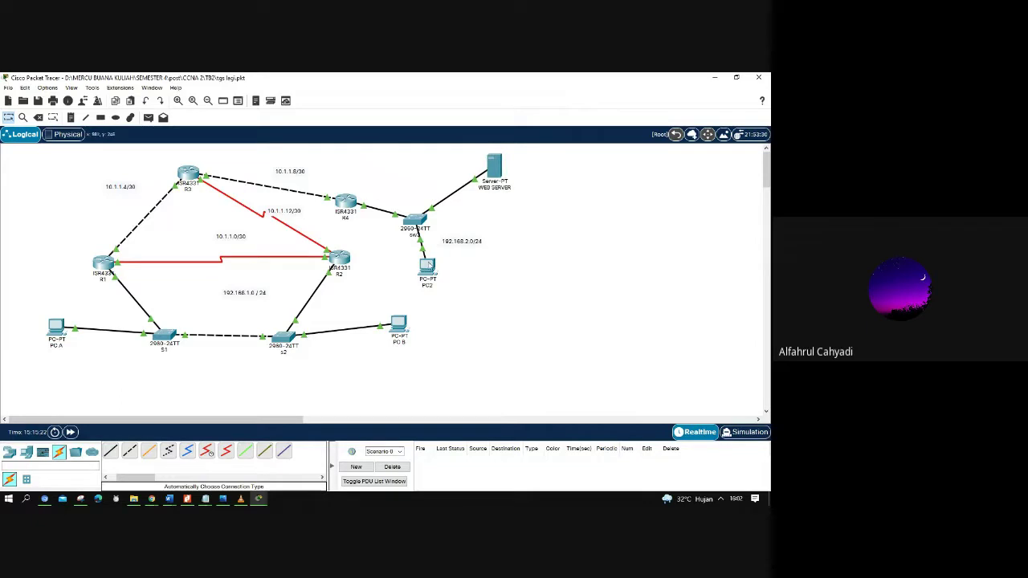
{"action": "left_click_drag", "start_coordinate": [428, 267], "coordinate": [464, 273]}
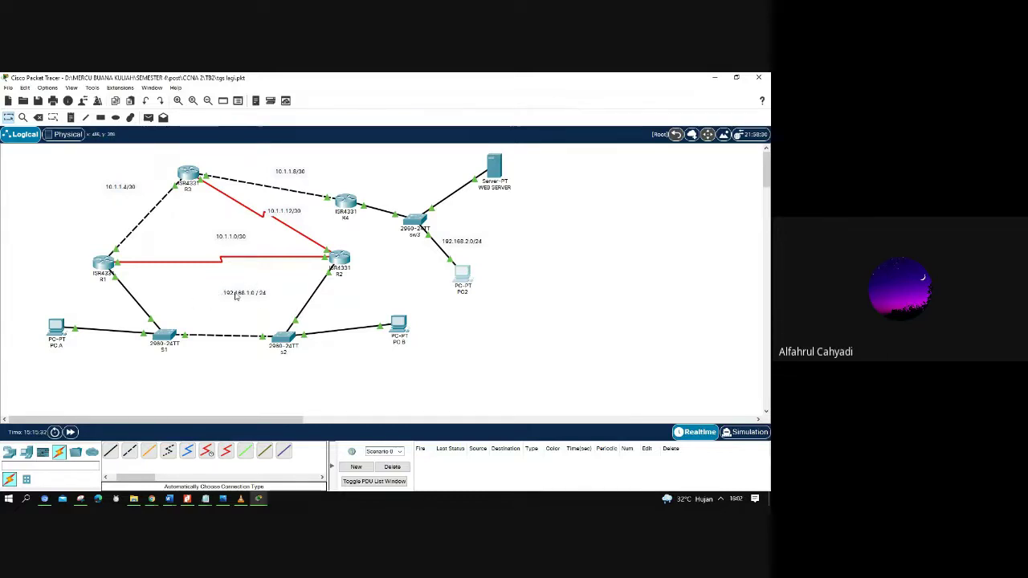
- Reposition the network address labels for the serial links, the 10.1.1.4/30 and R3–R4 links, and both 192.168 LANs beside their segments
{"action": "left_click_drag", "start_coordinate": [241, 296], "coordinate": [226, 295]}
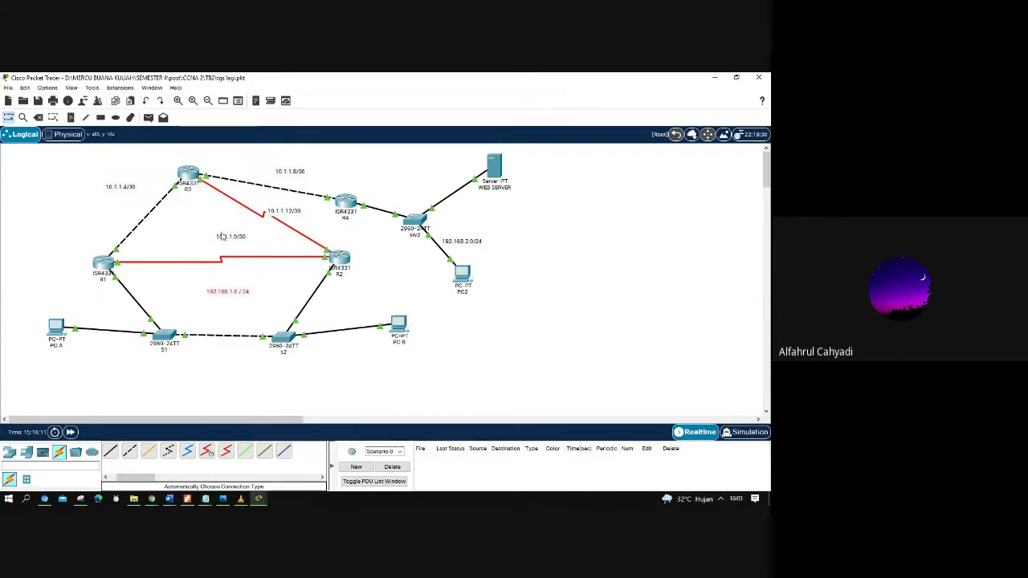
{"action": "left_click_drag", "start_coordinate": [224, 241], "coordinate": [219, 249]}
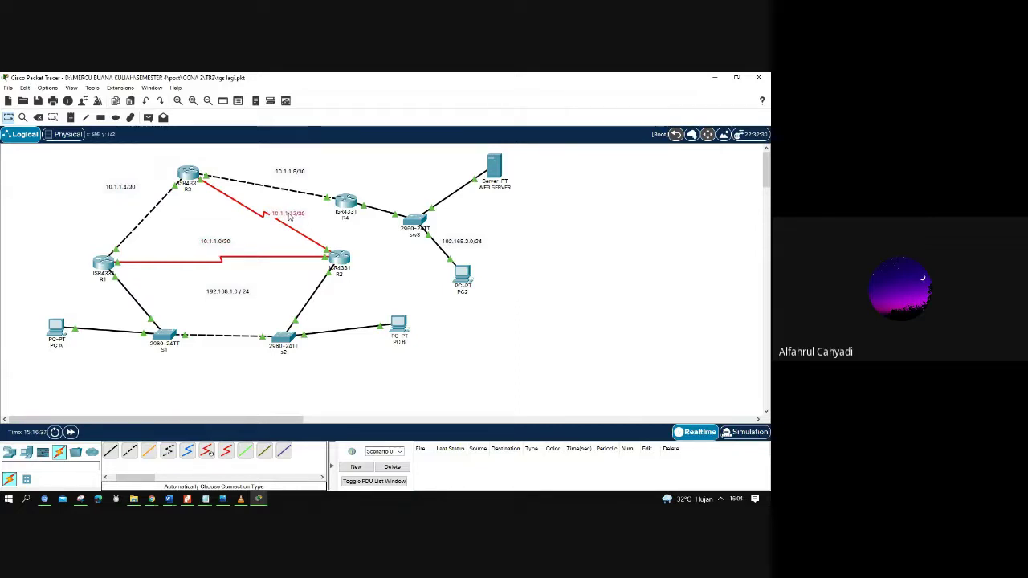
{"action": "left_click_drag", "start_coordinate": [290, 218], "coordinate": [287, 212]}
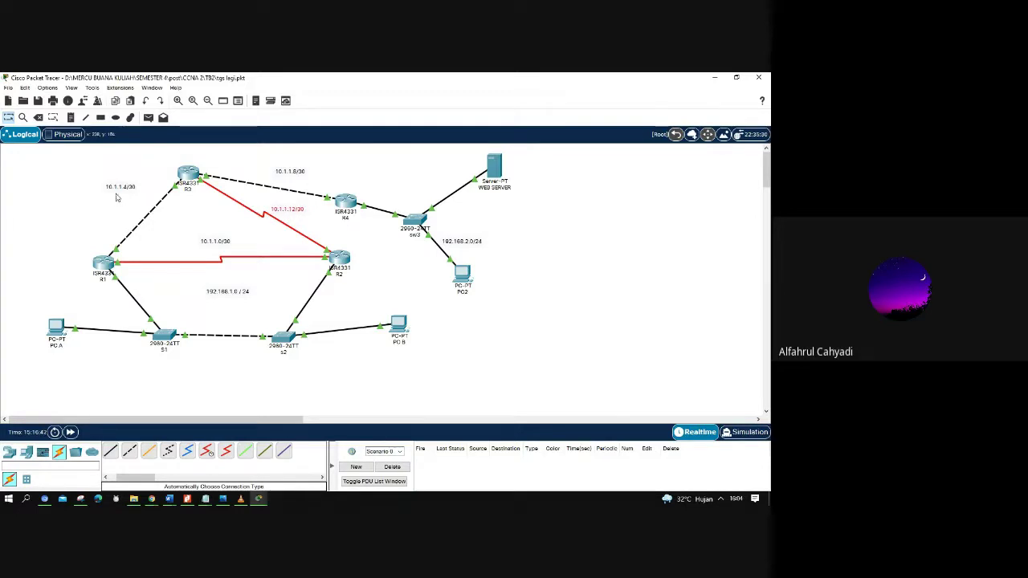
{"action": "left_click_drag", "start_coordinate": [118, 193], "coordinate": [128, 212]}
{"action": "left_click_drag", "start_coordinate": [293, 177], "coordinate": [288, 182]}
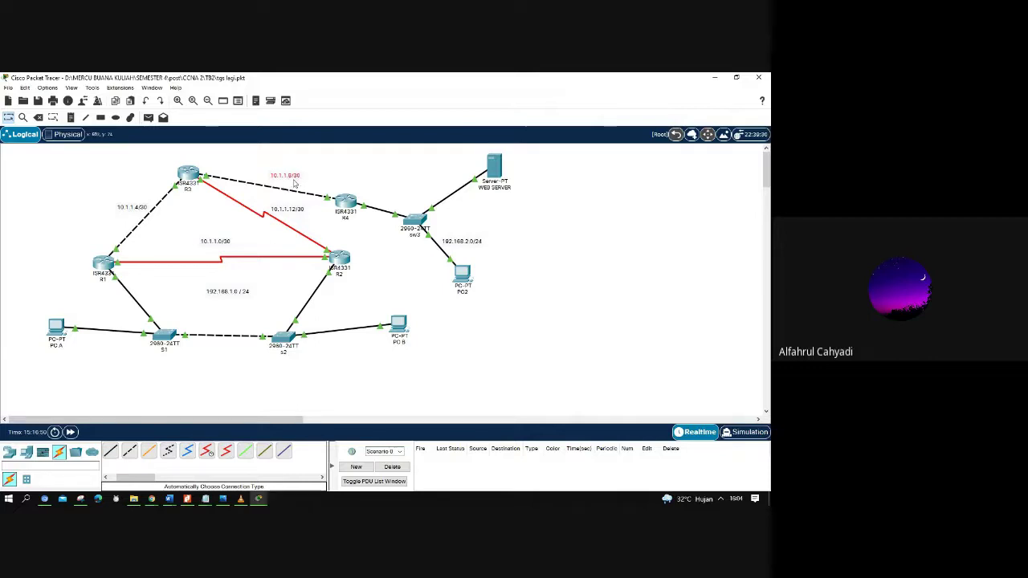
{"action": "left_click", "coordinate": [462, 247]}
{"action": "mouse_move", "coordinate": [462, 247]}
{"action": "left_mouse_down"}
{"action": "mouse_move", "coordinate": [470, 229]}
{"action": "mouse_move", "coordinate": [466, 239]}
{"action": "left_mouse_up"}
{"action": "mouse_move", "coordinate": [448, 208]}
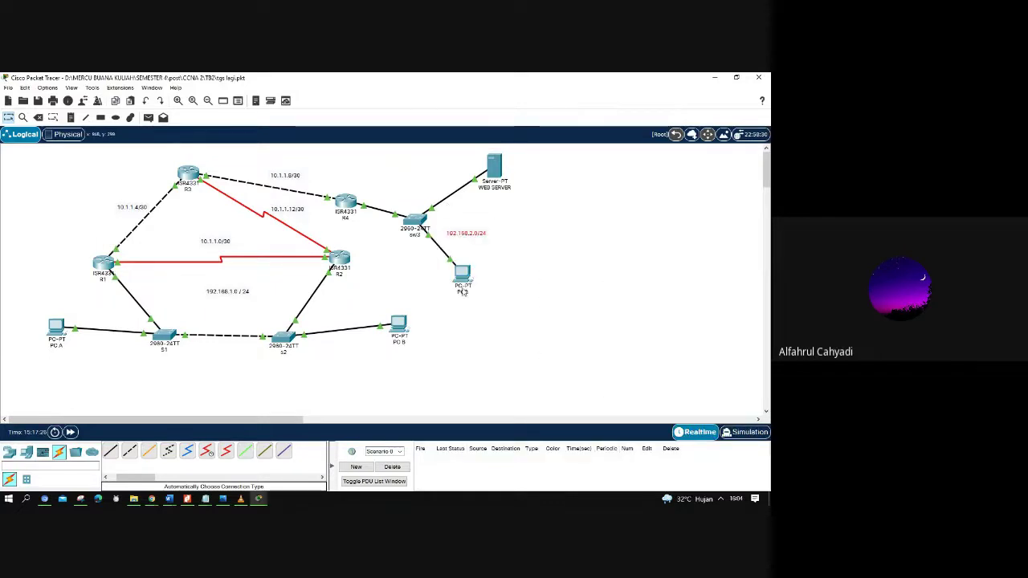
- Open switch S1's configuration window and place it beside the topology so S1's links stay visible
{"action": "left_click", "coordinate": [164, 333]}
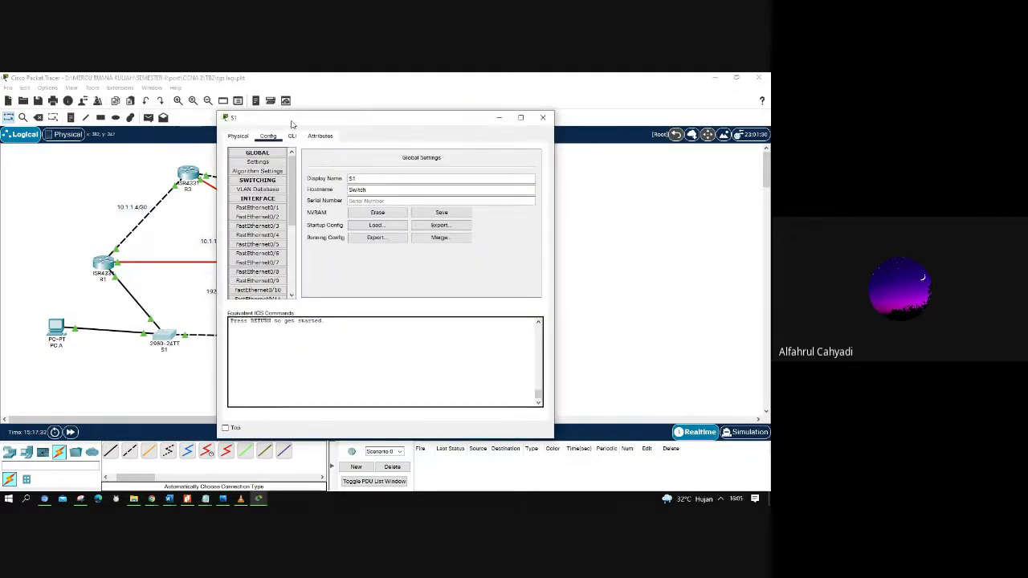
{"action": "left_click_drag", "start_coordinate": [298, 124], "coordinate": [494, 133]}
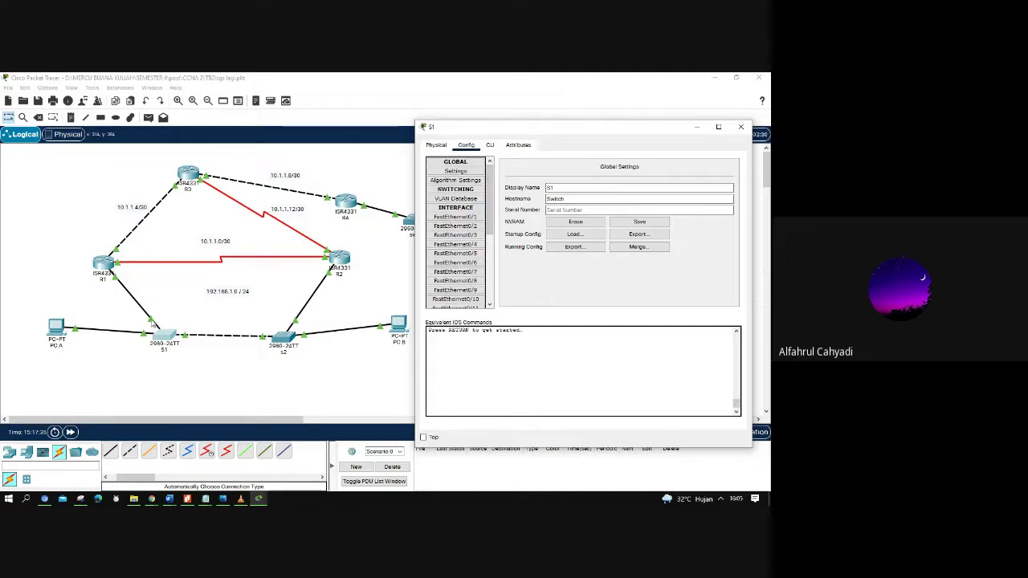
{"action": "left_click", "coordinate": [175, 320]}
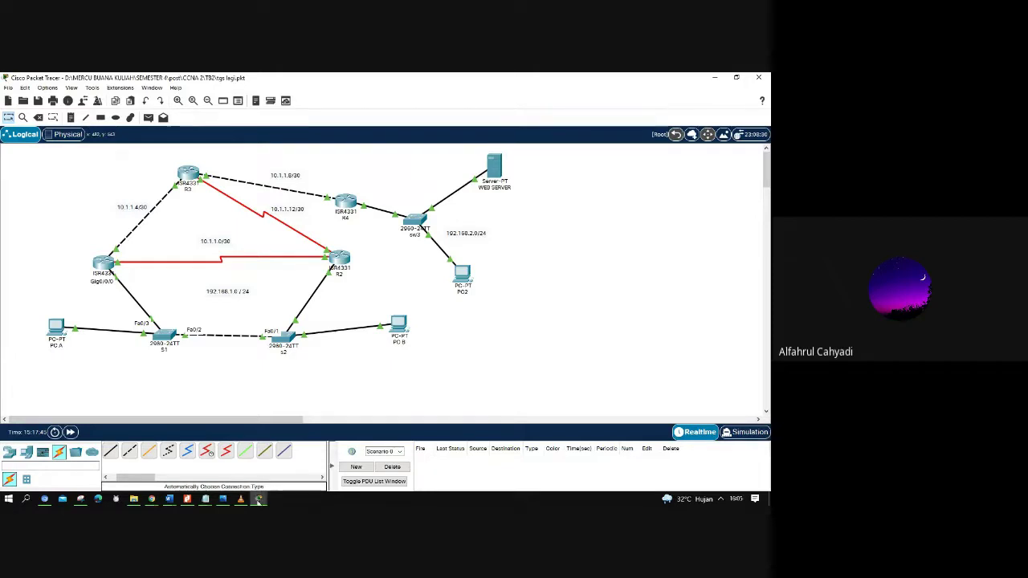
{"action": "mouse_move", "coordinate": [258, 499]}
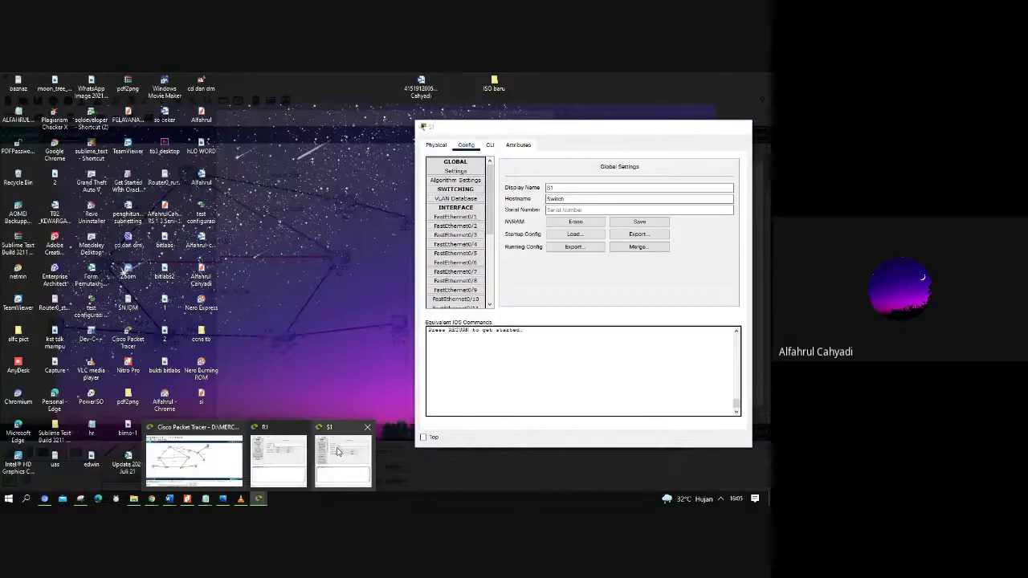
{"action": "left_click", "coordinate": [337, 452]}
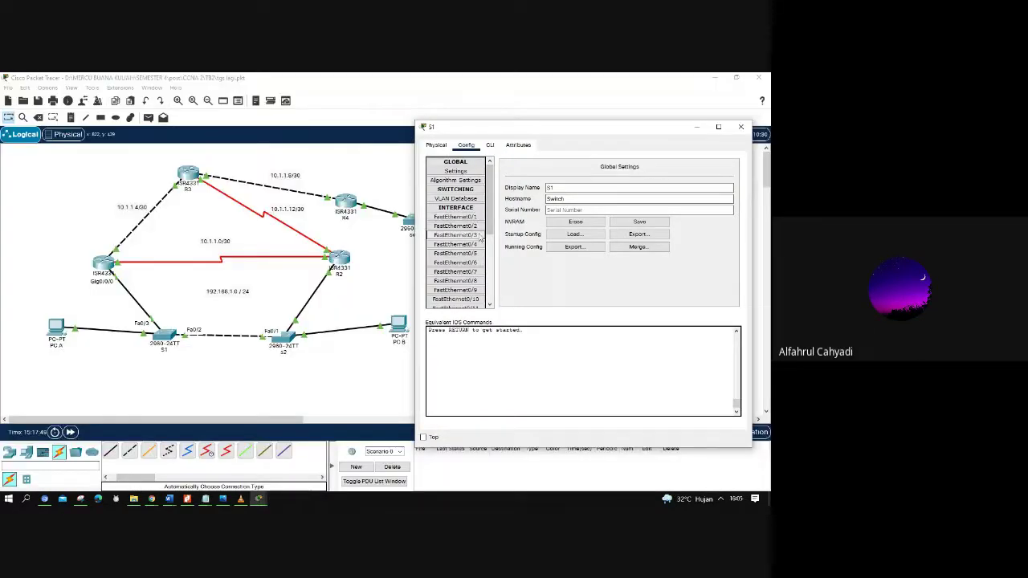
- Set switch S1's FastEthernet0/3 port to Trunk mode, after checking FastEthernet0/2, and close S1's window
{"action": "left_click", "coordinate": [480, 235]}
{"action": "left_click", "coordinate": [479, 226]}
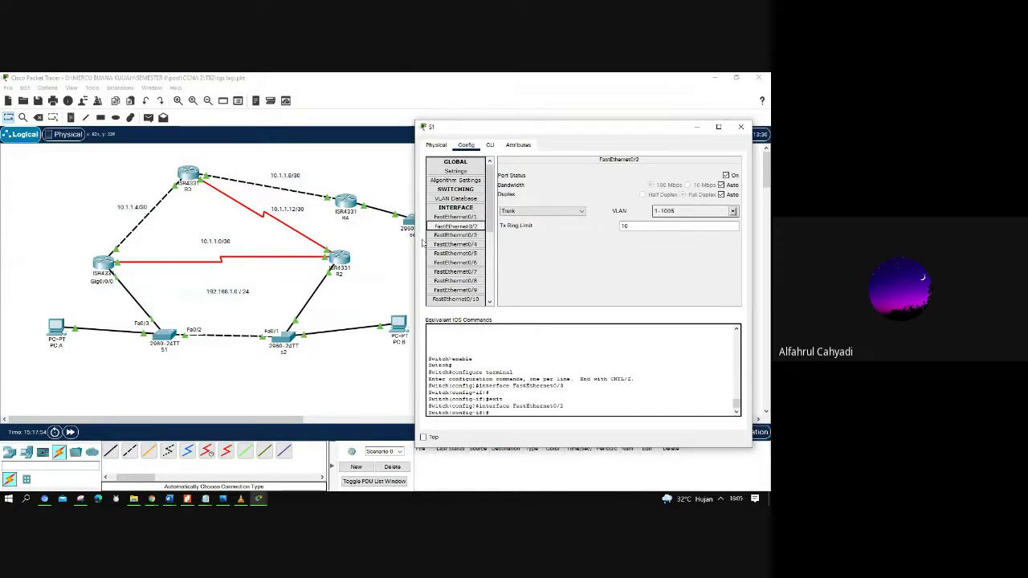
{"action": "left_click", "coordinate": [469, 236]}
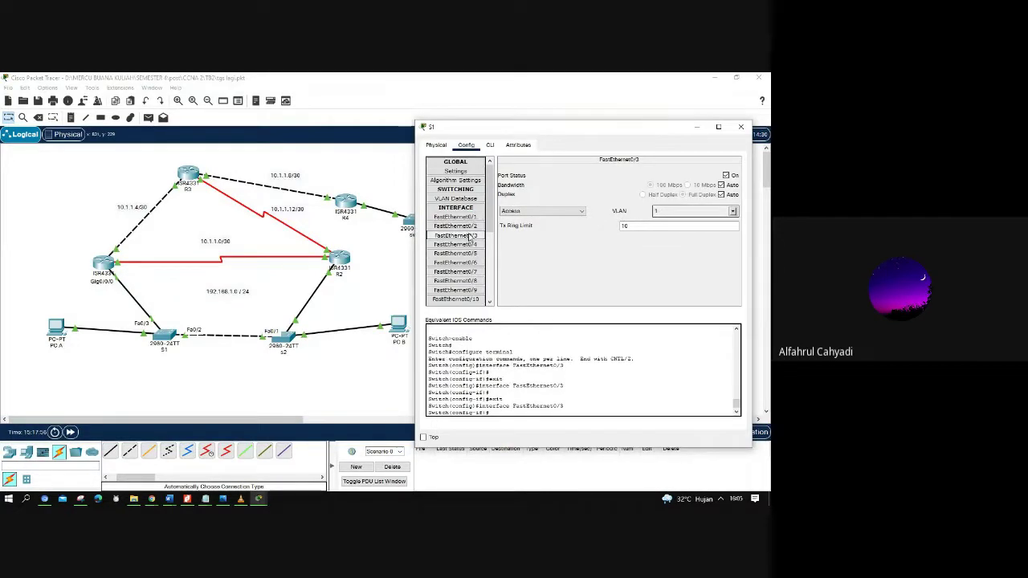
{"action": "left_click", "coordinate": [542, 211]}
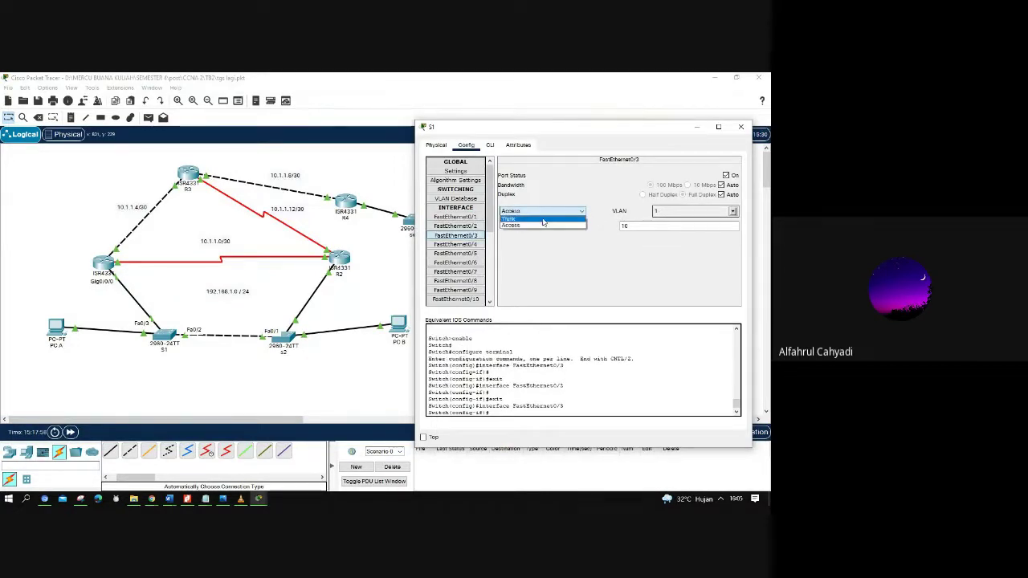
{"action": "left_click", "coordinate": [543, 219]}
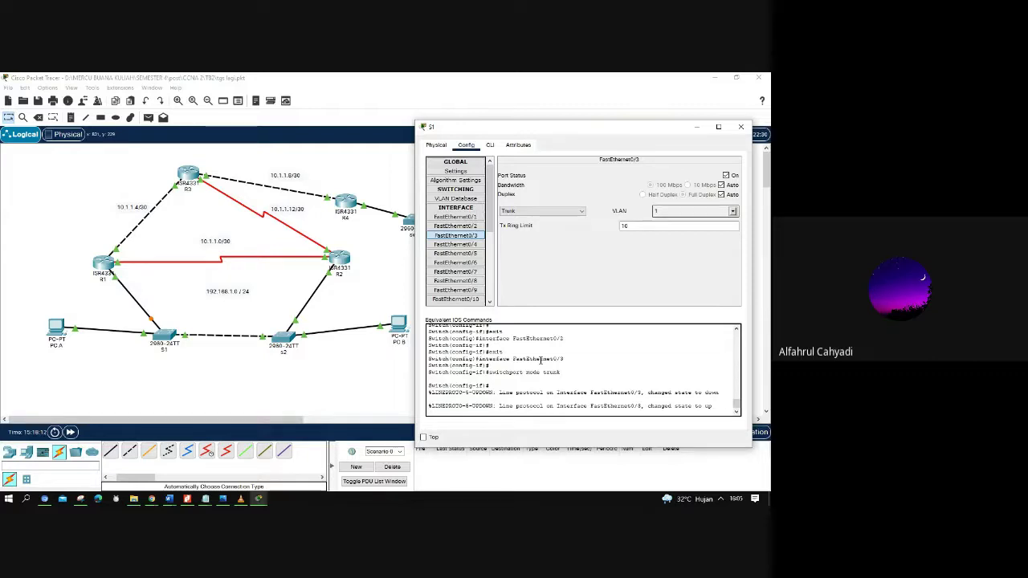
{"action": "left_click", "coordinate": [741, 130]}
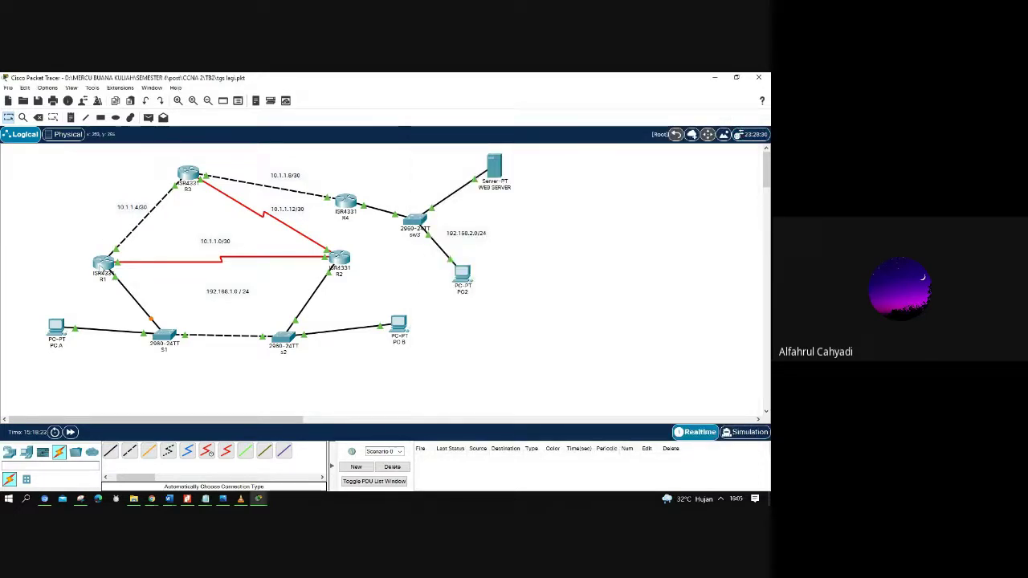
- Examine the installed serial modules in the physical device views of routers R1, R3 and R2
{"action": "left_click", "coordinate": [101, 265]}
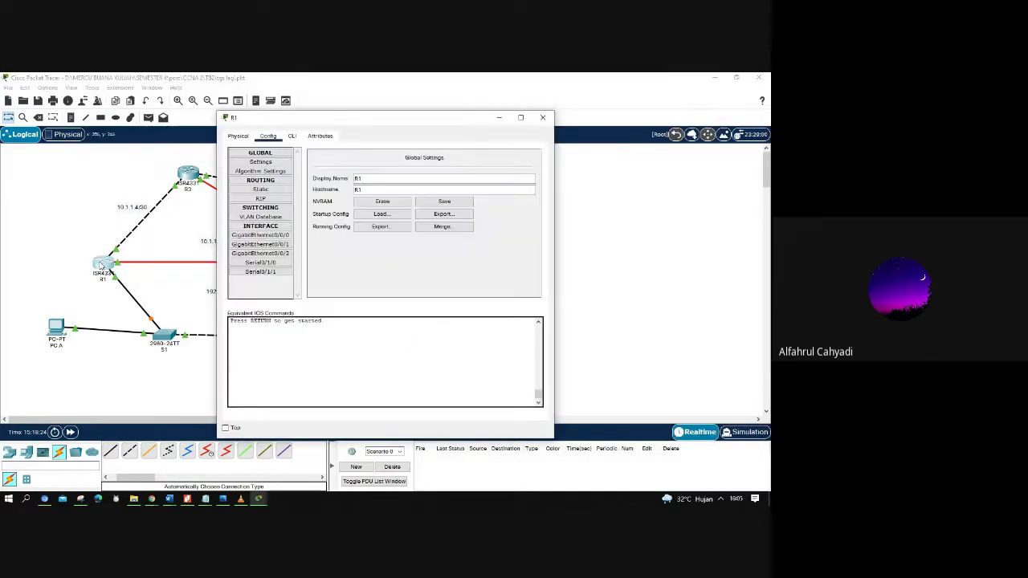
{"action": "left_click", "coordinate": [239, 136]}
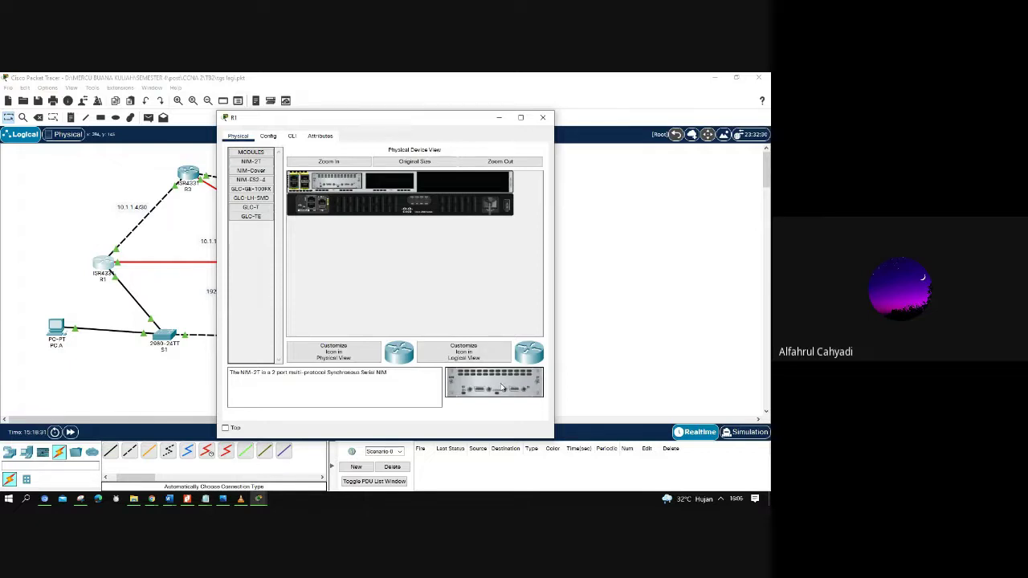
{"action": "left_click", "coordinate": [543, 118]}
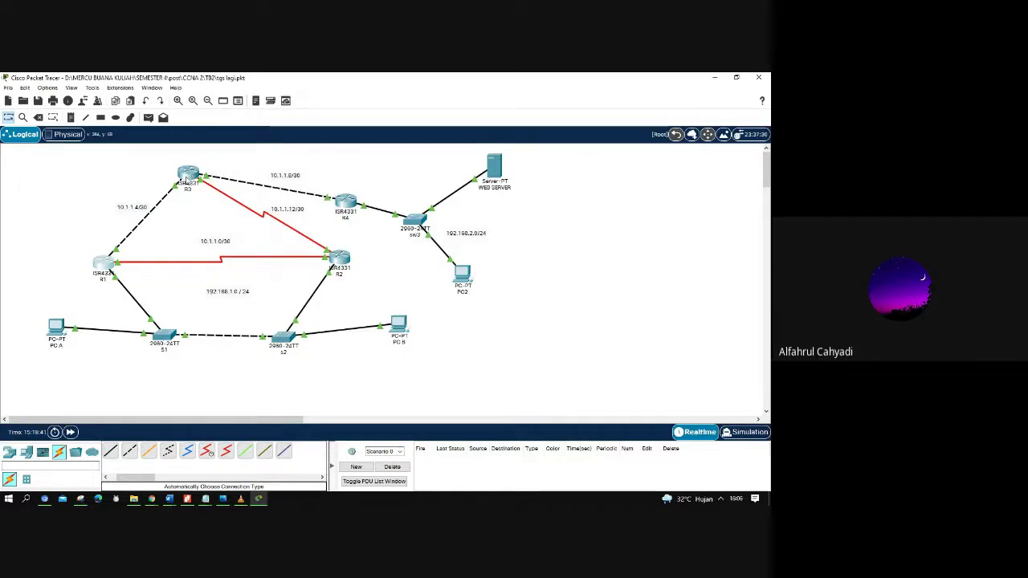
{"action": "left_click", "coordinate": [187, 179]}
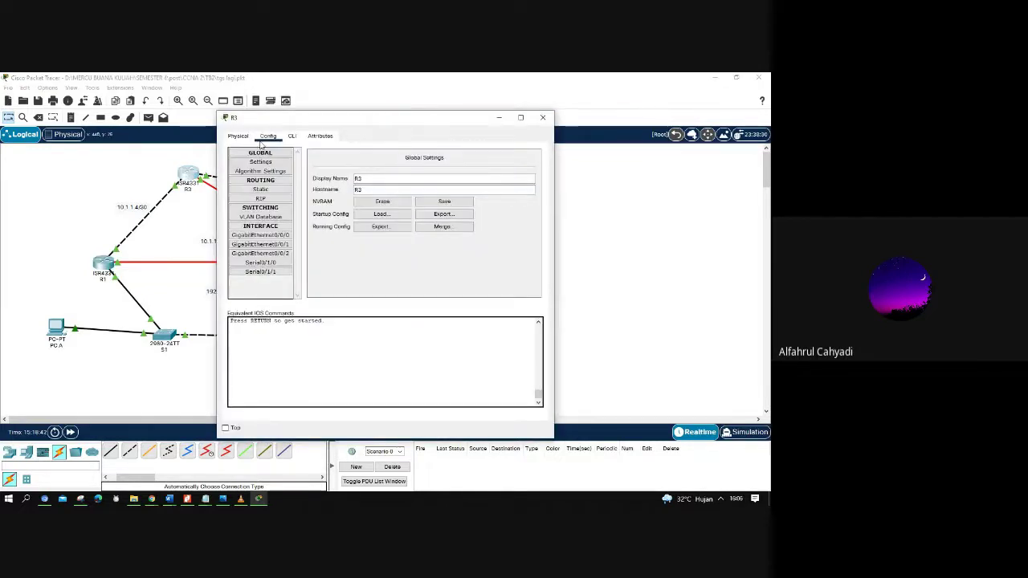
{"action": "left_click", "coordinate": [244, 135]}
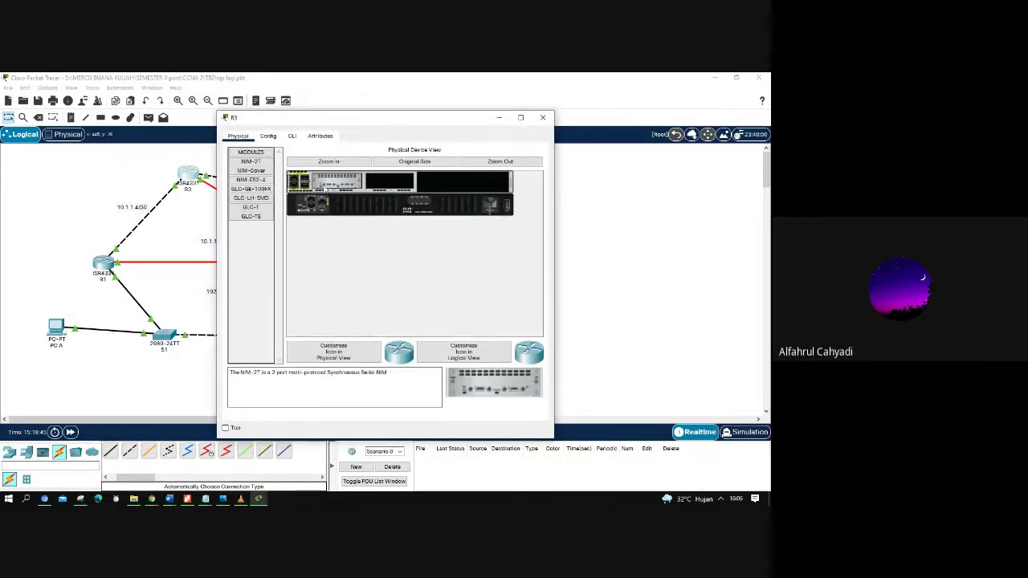
{"action": "left_click", "coordinate": [543, 119]}
{"action": "left_click", "coordinate": [343, 262]}
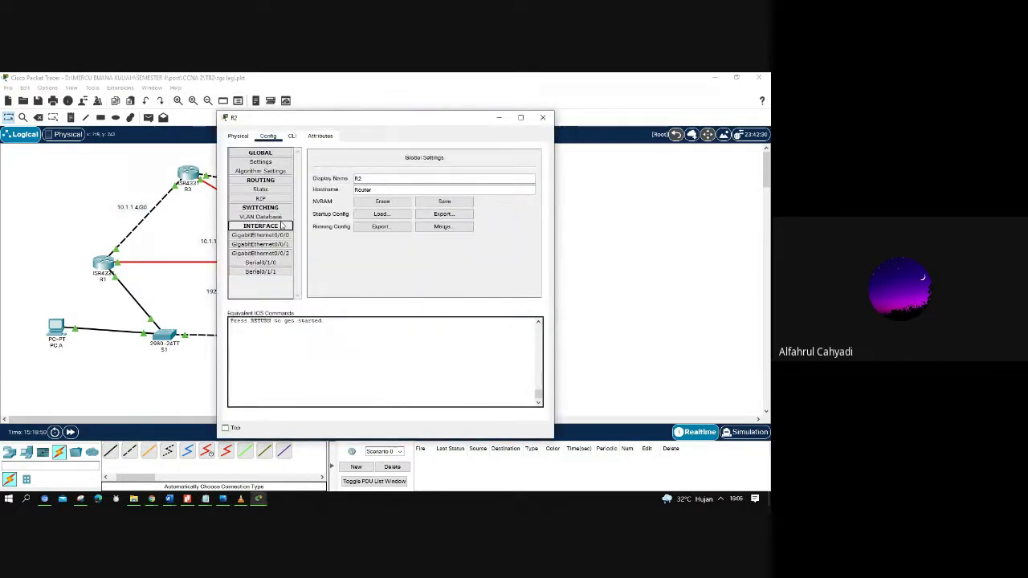
{"action": "left_click", "coordinate": [238, 136]}
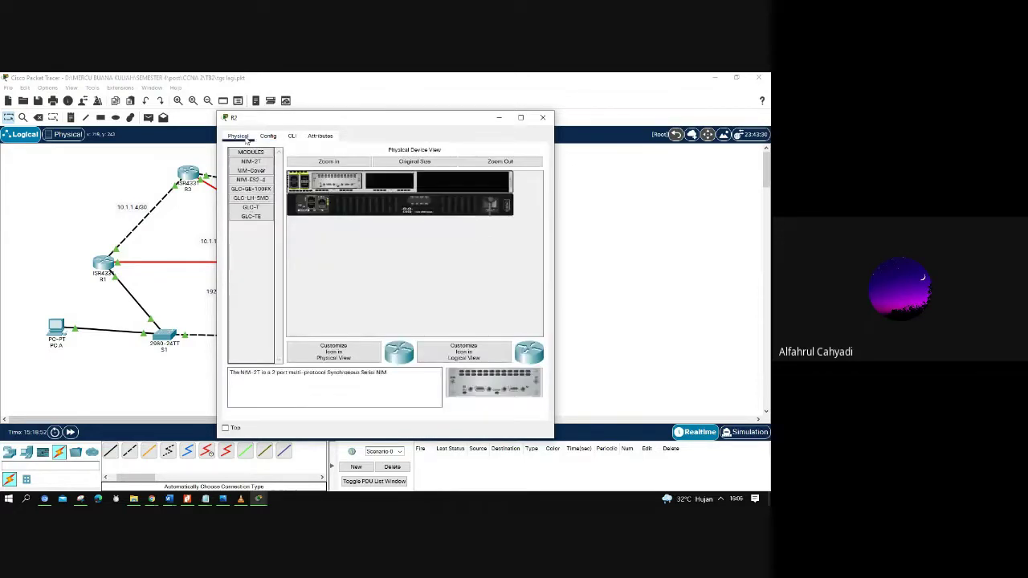
{"action": "left_click", "coordinate": [543, 117]}
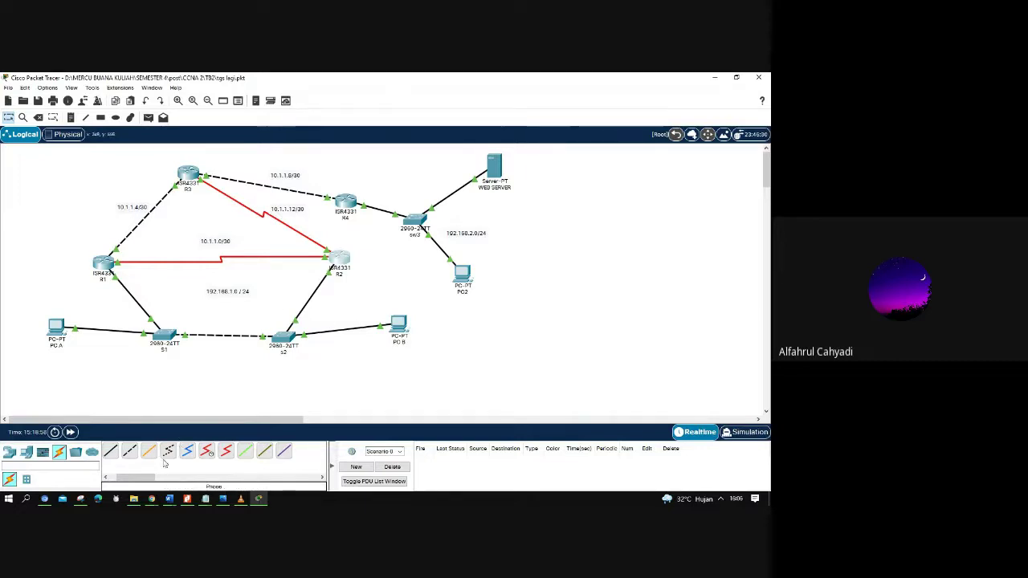
- Review the IPv4 address and subnet mask of R1's GigabitEthernet0/0/0 and place R1's window beside the topology
{"action": "left_click_drag", "start_coordinate": [138, 482], "coordinate": [126, 483]}
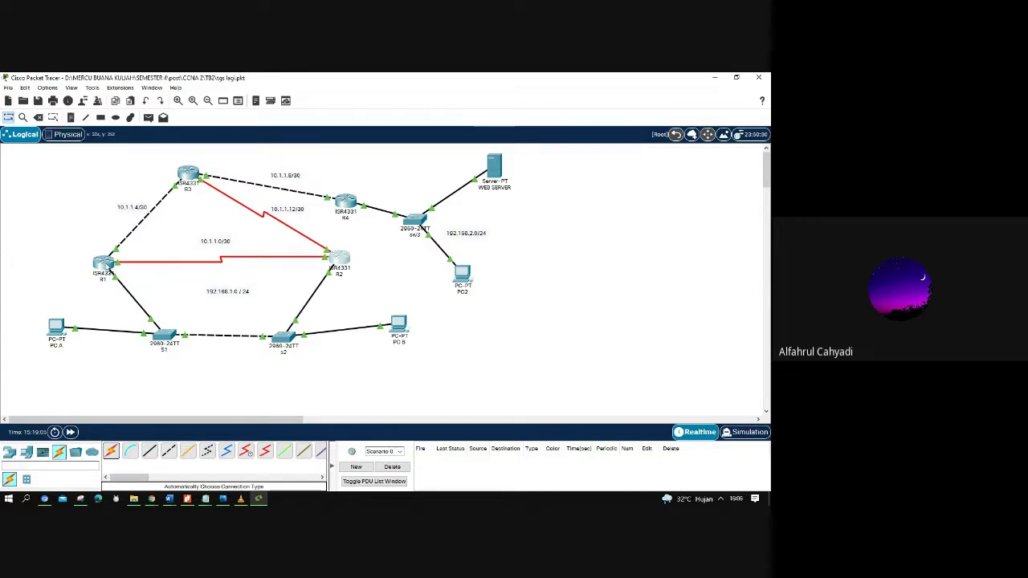
{"action": "left_click", "coordinate": [105, 265]}
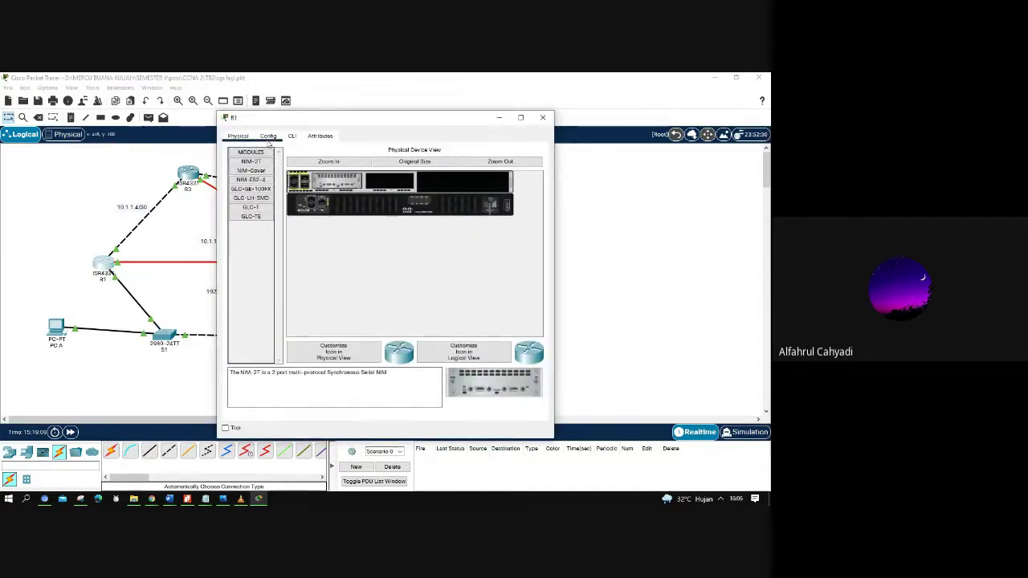
{"action": "left_click", "coordinate": [268, 137]}
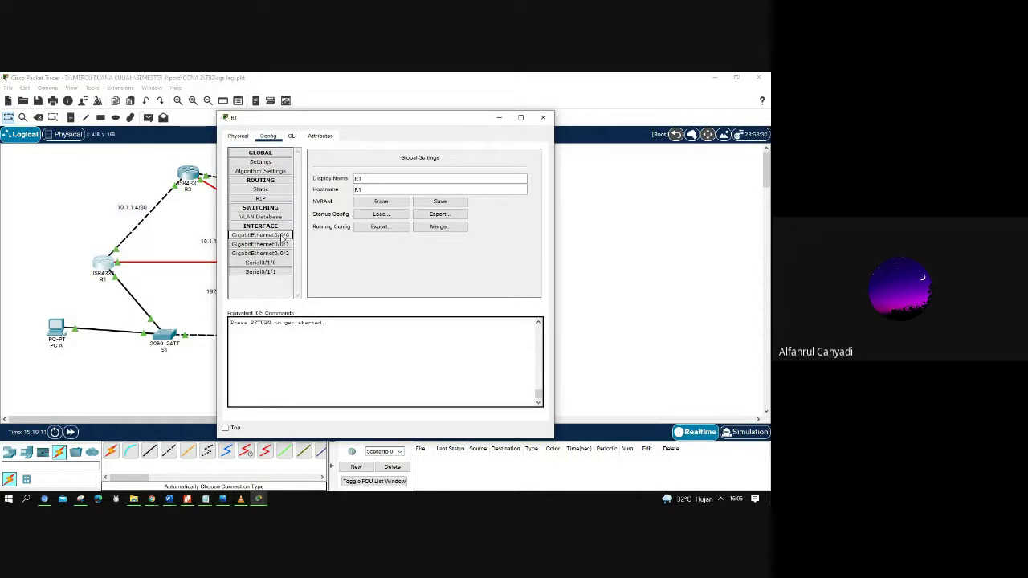
{"action": "left_click", "coordinate": [283, 237]}
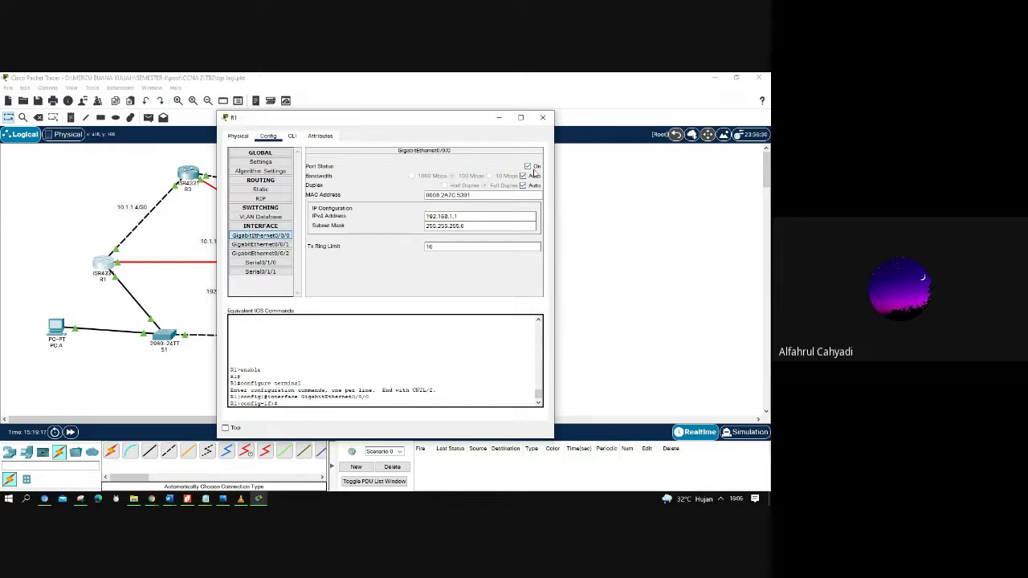
{"action": "left_click", "coordinate": [467, 217]}
{"action": "left_click", "coordinate": [470, 226]}
{"action": "left_click_drag", "start_coordinate": [306, 120], "coordinate": [512, 121]}
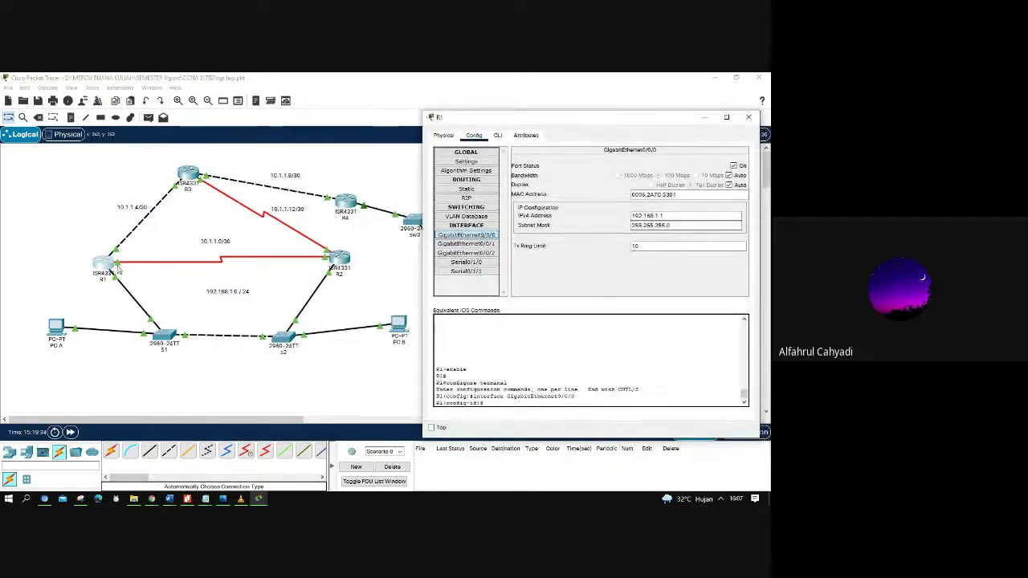
{"action": "left_click_drag", "start_coordinate": [119, 271], "coordinate": [90, 272]}
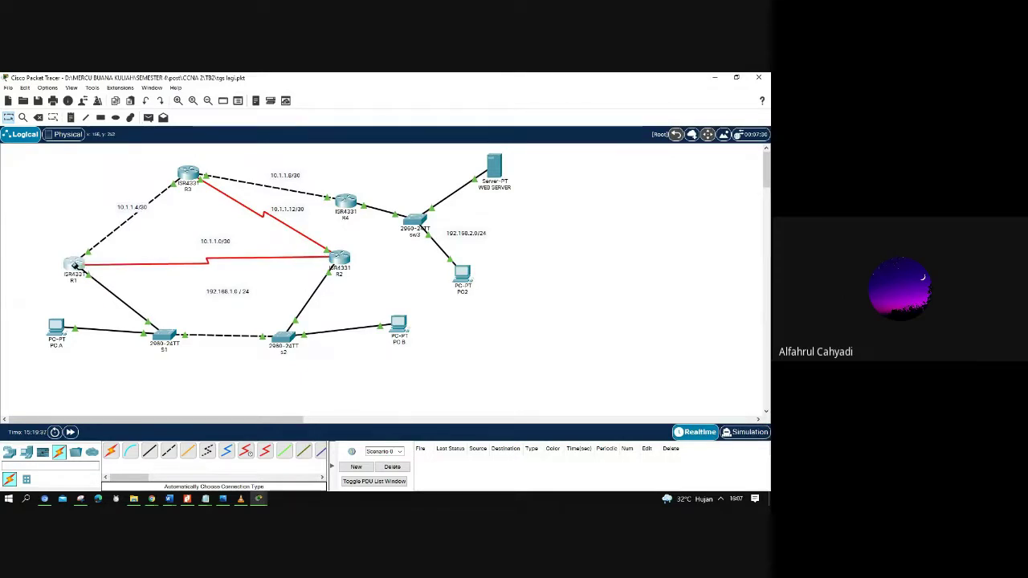
{"action": "right_click", "coordinate": [74, 265]}
{"action": "key", "text": "Escape"}
{"action": "left_click_drag", "start_coordinate": [81, 263], "coordinate": [38, 191]}
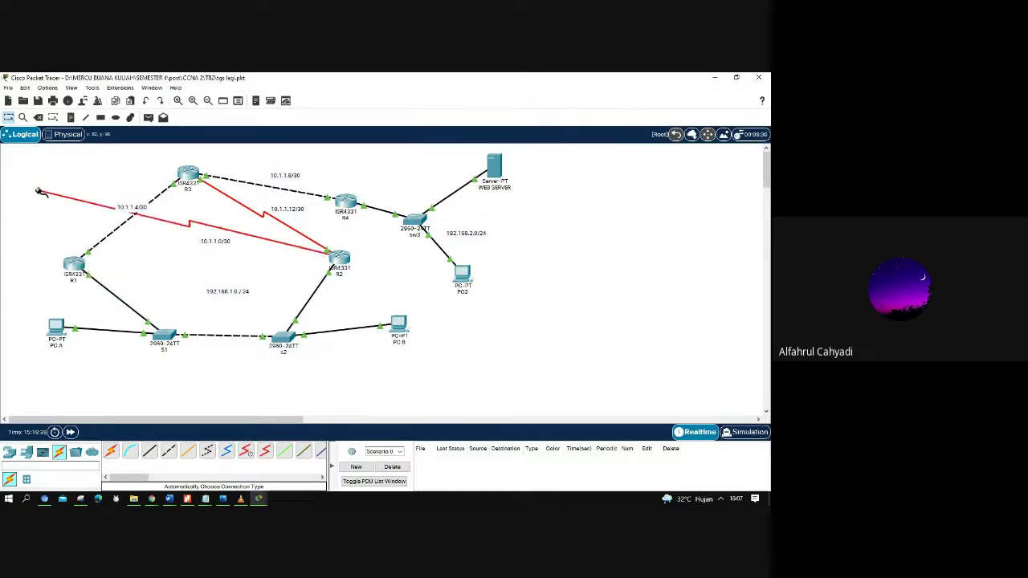
{"action": "left_click", "coordinate": [74, 266]}
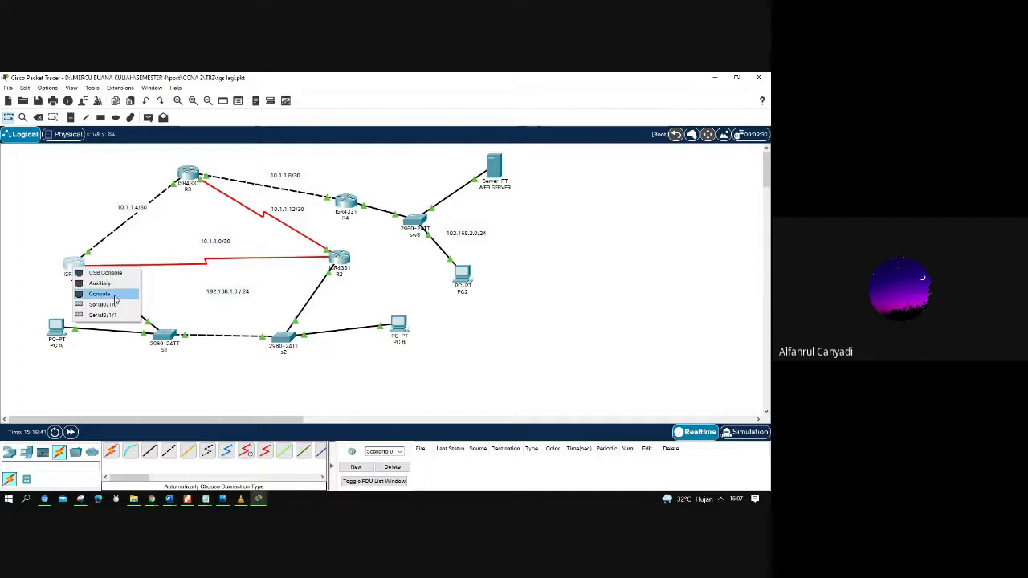
{"action": "left_click", "coordinate": [174, 280]}
{"action": "left_click", "coordinate": [8, 119]}
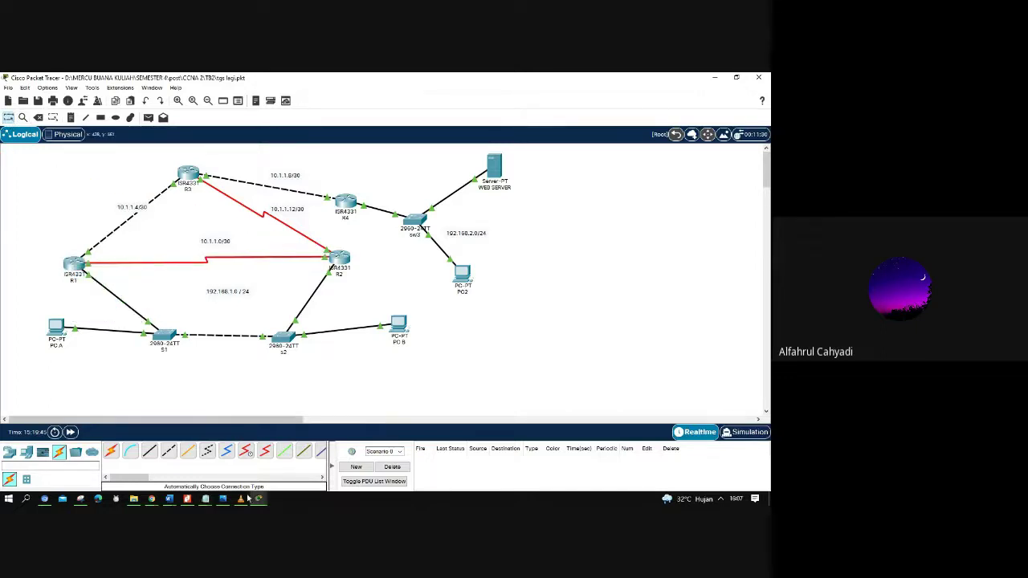
- Reposition router R1 lower and inward in the topology, closer to switch S1
{"action": "mouse_move", "coordinate": [258, 498]}
{"action": "left_click", "coordinate": [310, 465]}
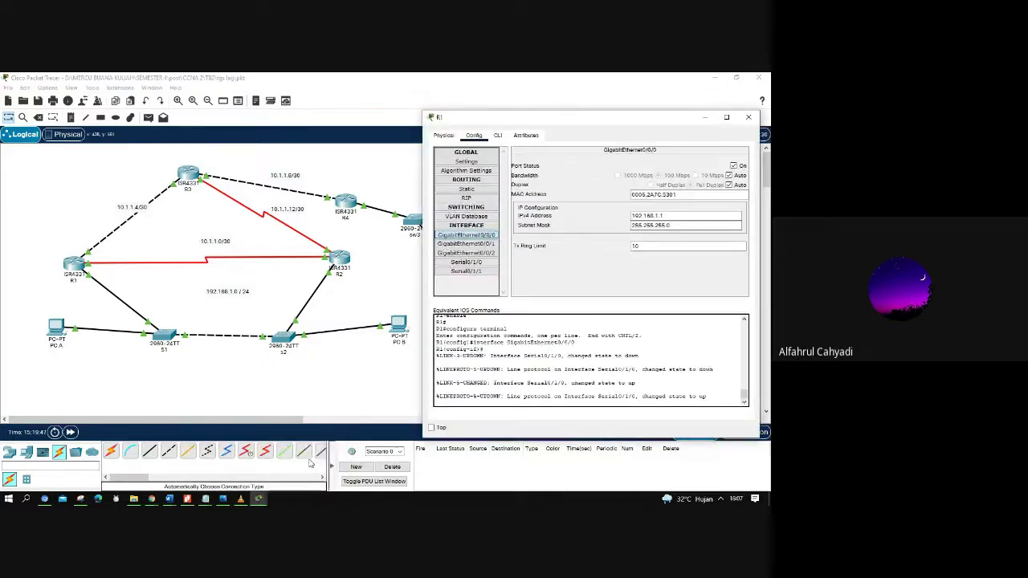
{"action": "left_click", "coordinate": [81, 267]}
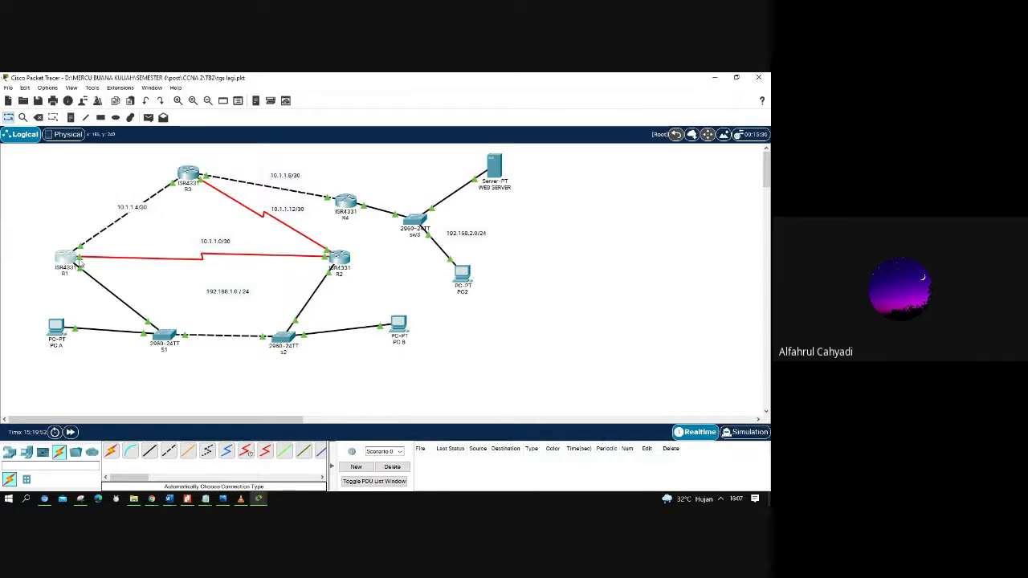
{"action": "left_click_drag", "start_coordinate": [80, 266], "coordinate": [105, 281]}
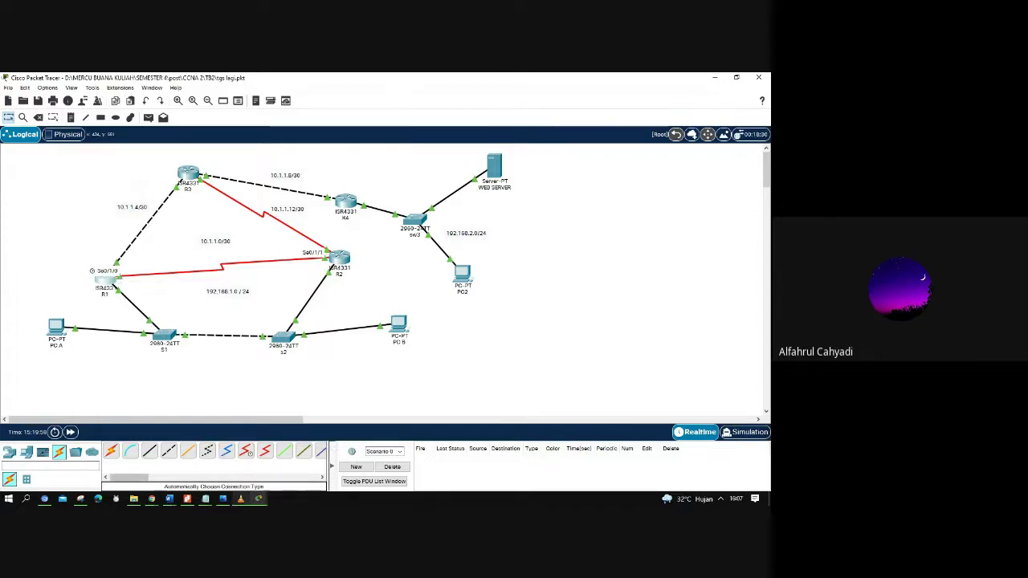
- Bring R1's configuration window back and display the GigabitEthernet0/0/1 interface settings
{"action": "left_click", "coordinate": [259, 499]}
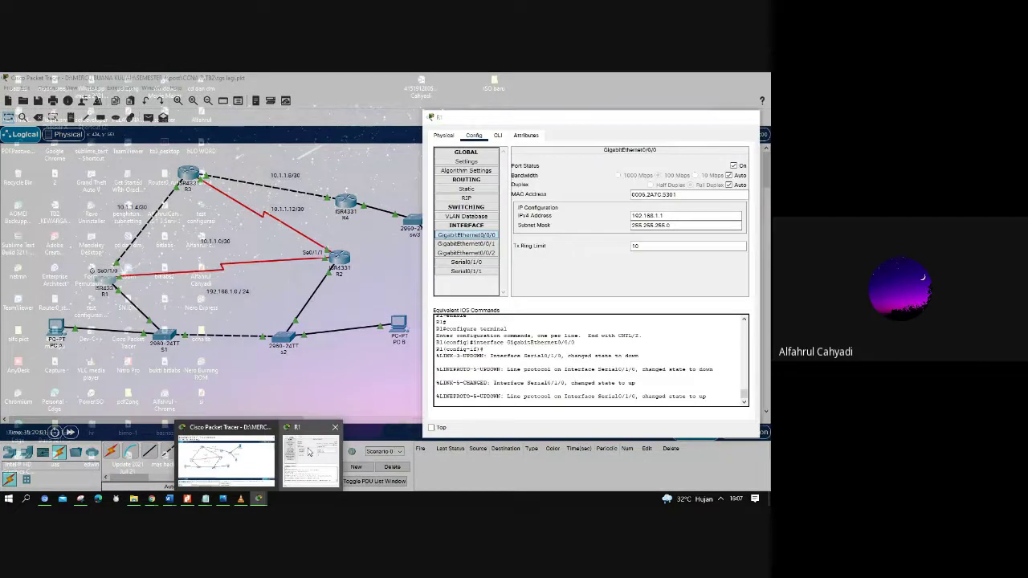
{"action": "left_click", "coordinate": [310, 458]}
{"action": "left_click", "coordinate": [486, 243]}
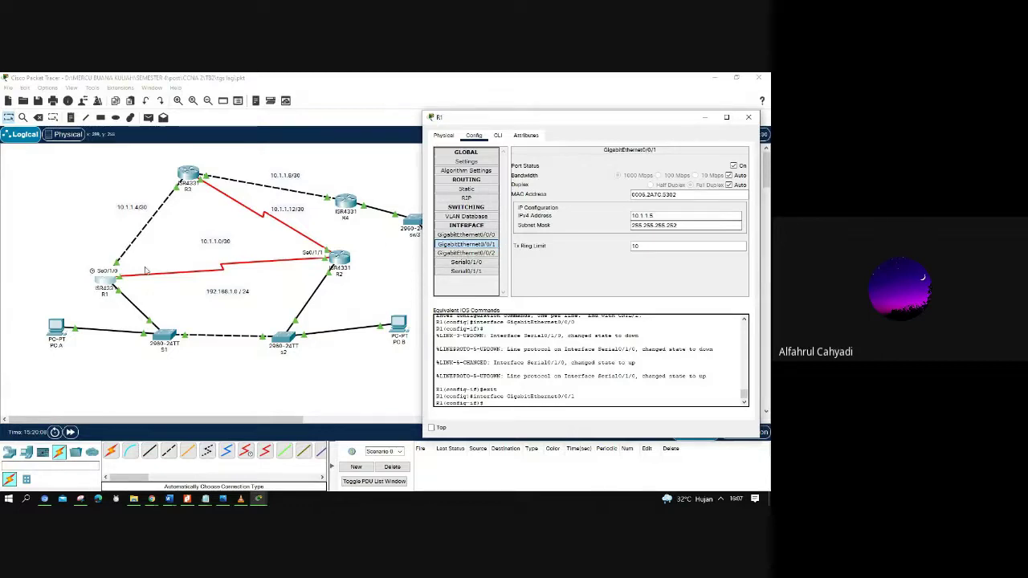
- Move router R1 outward and slightly up, and shift the 10.1.1.4/30 label outward from the R1–R3 link
{"action": "left_click_drag", "start_coordinate": [111, 280], "coordinate": [83, 271]}
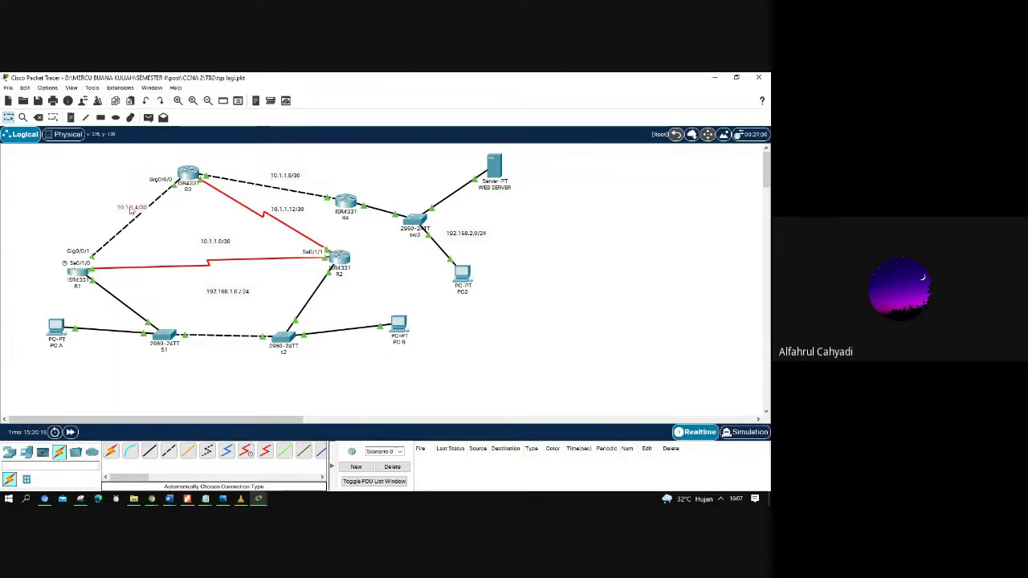
{"action": "left_click_drag", "start_coordinate": [134, 211], "coordinate": [130, 210]}
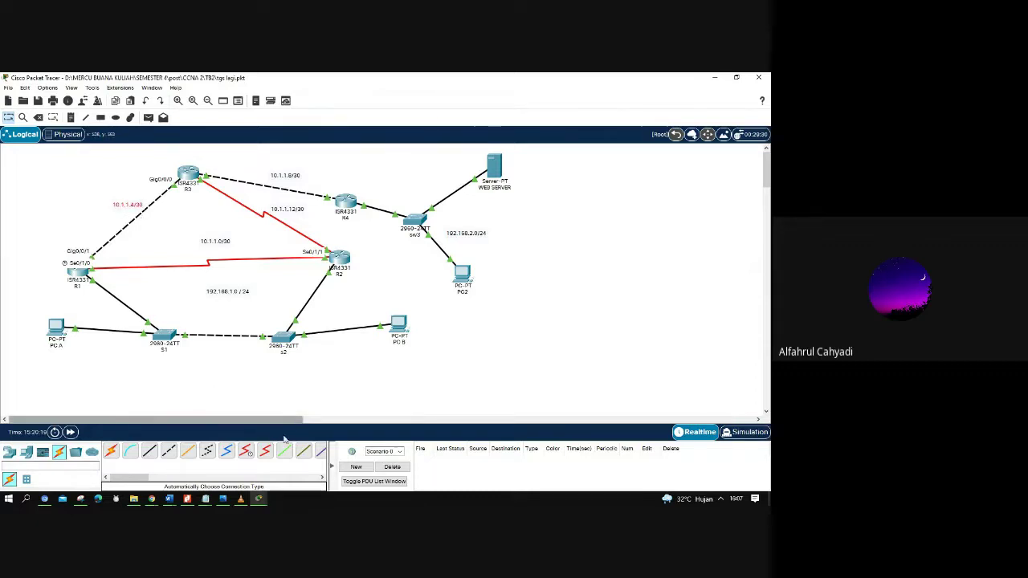
- Review the IPv4 address and subnet mask of R1's GigabitEthernet0/0/1 and open its Serial0/1/0 settings
{"action": "mouse_move", "coordinate": [259, 499]}
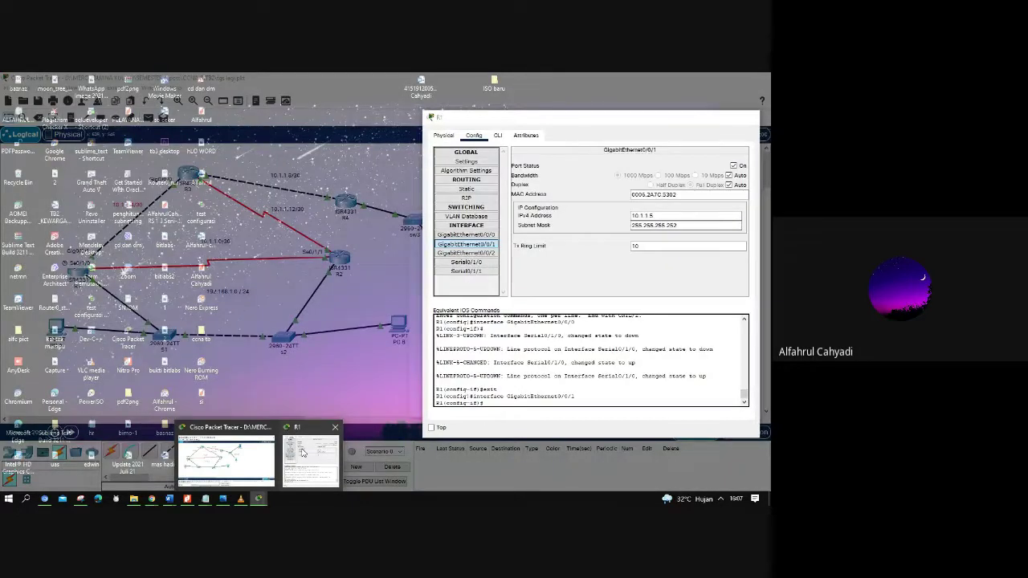
{"action": "left_click", "coordinate": [303, 453]}
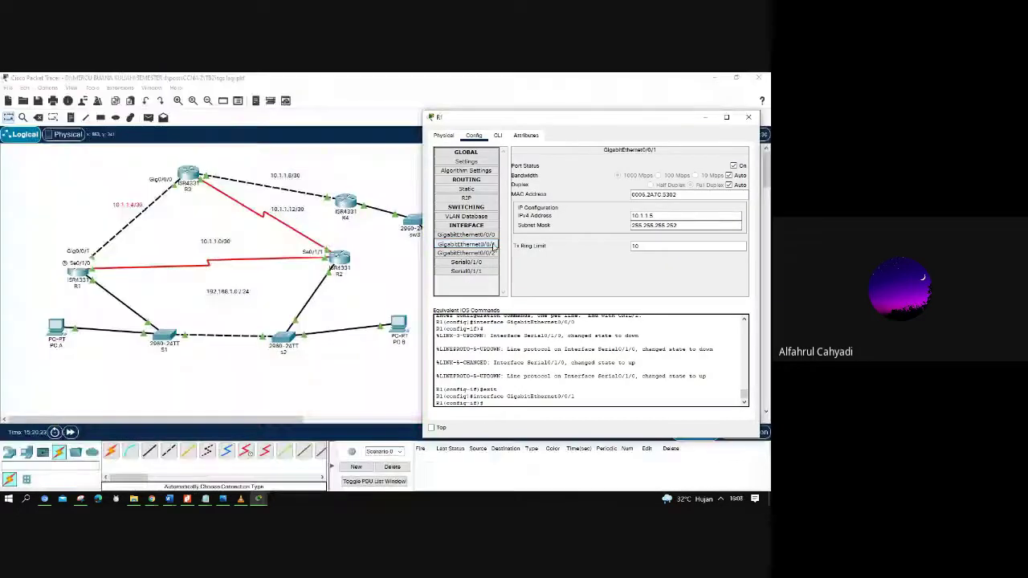
{"action": "left_click", "coordinate": [466, 244]}
{"action": "left_click", "coordinate": [664, 224]}
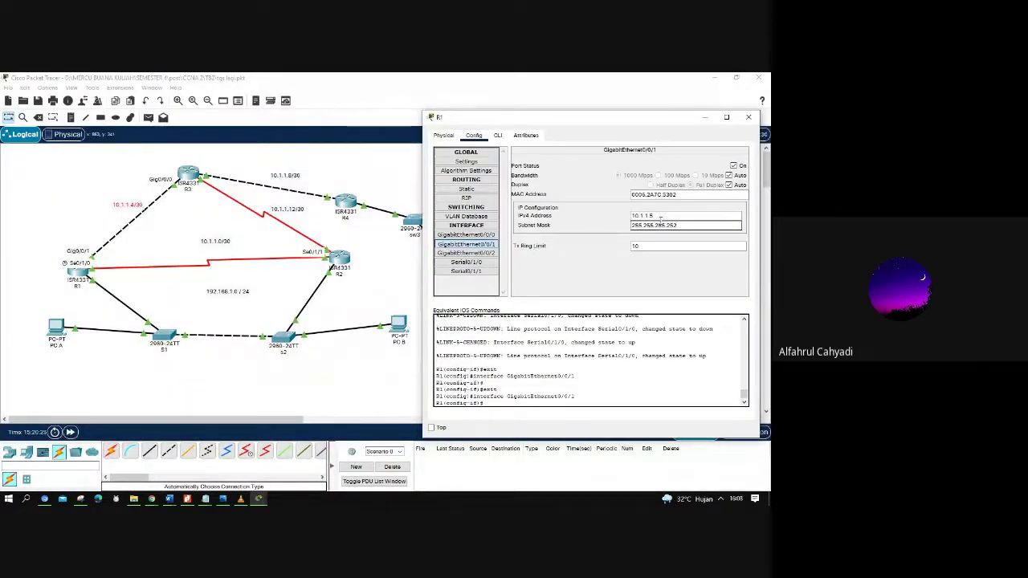
{"action": "left_click", "coordinate": [660, 216]}
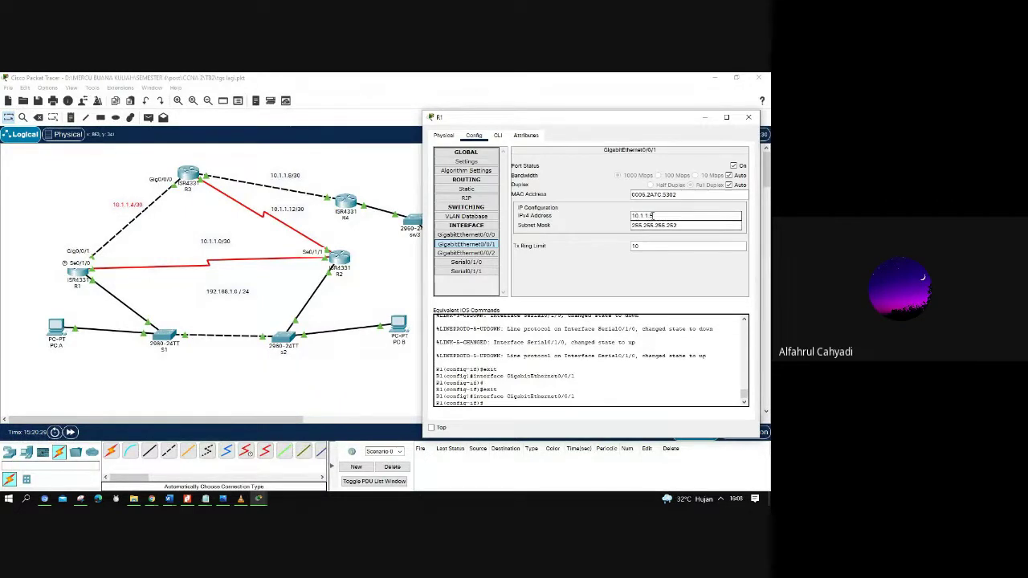
{"action": "left_click", "coordinate": [676, 226]}
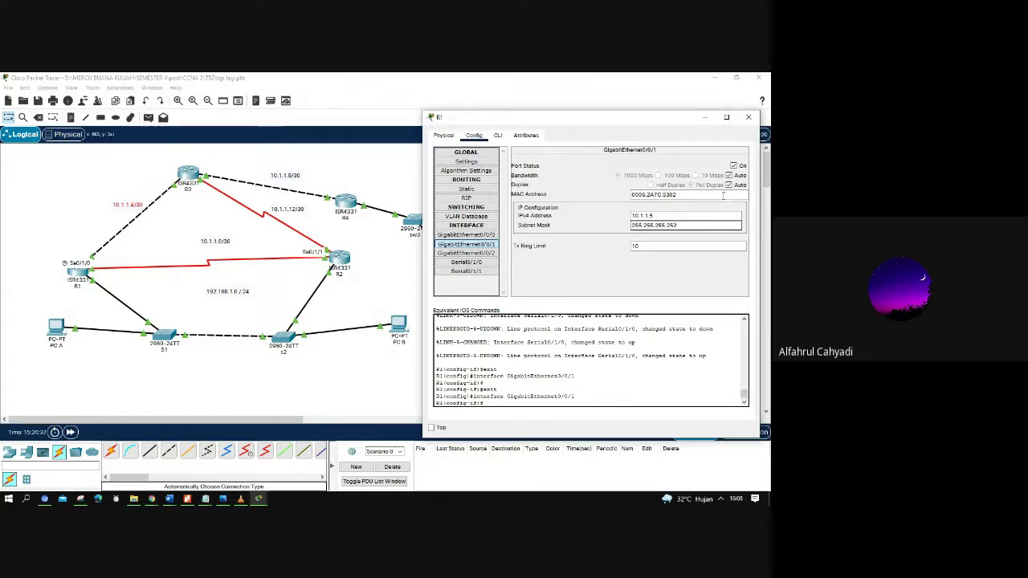
{"action": "left_click", "coordinate": [474, 263]}
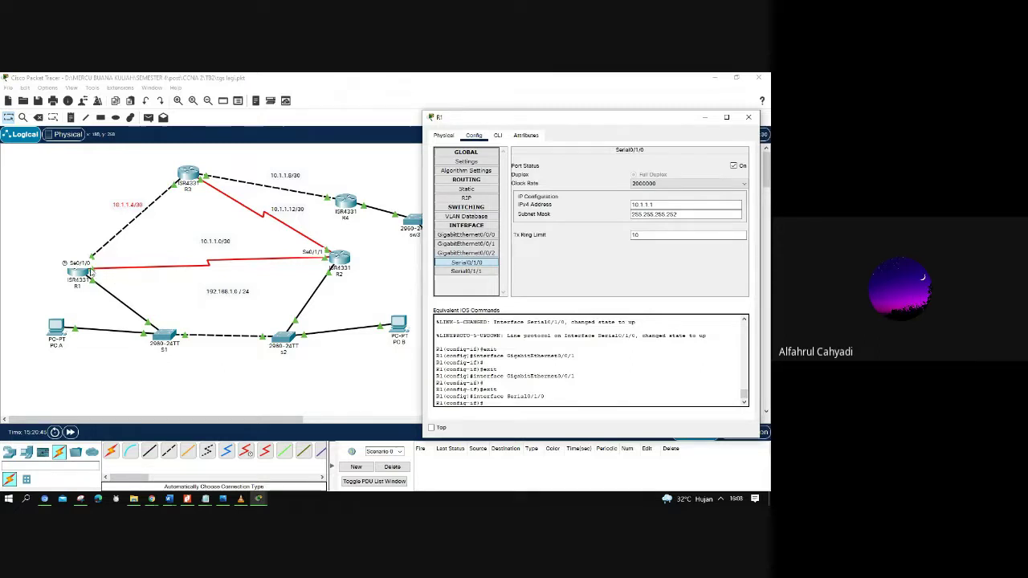
- Review the clock rate, IPv4 address and subnet mask of R1's Serial0/1/0, check Serial0/1/1, and close R1's configuration window
{"action": "left_click", "coordinate": [657, 184]}
{"action": "left_click", "coordinate": [656, 214]}
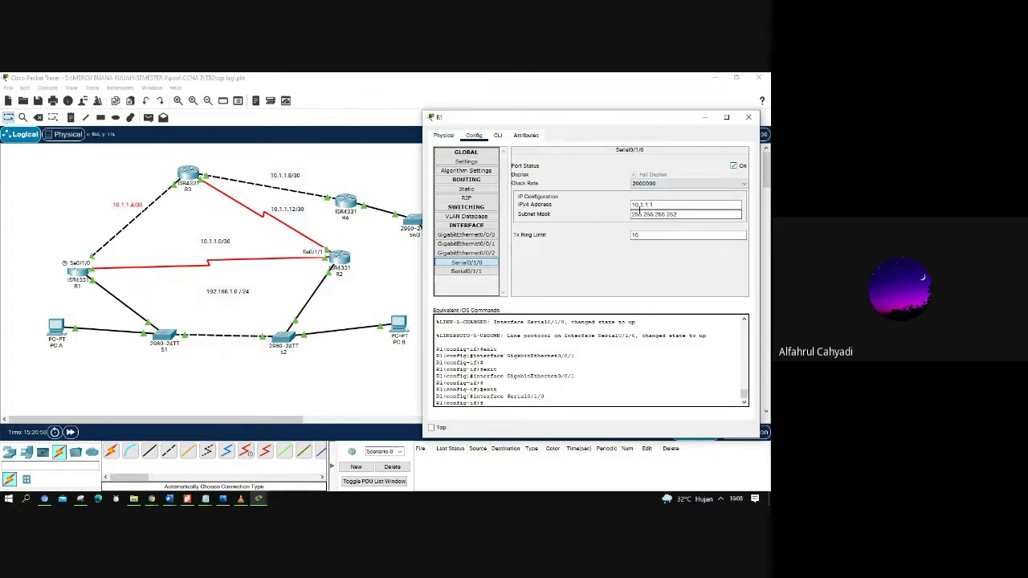
{"action": "left_click", "coordinate": [641, 206]}
{"action": "left_click", "coordinate": [674, 214]}
{"action": "left_click", "coordinate": [468, 272]}
{"action": "left_click", "coordinate": [466, 263]}
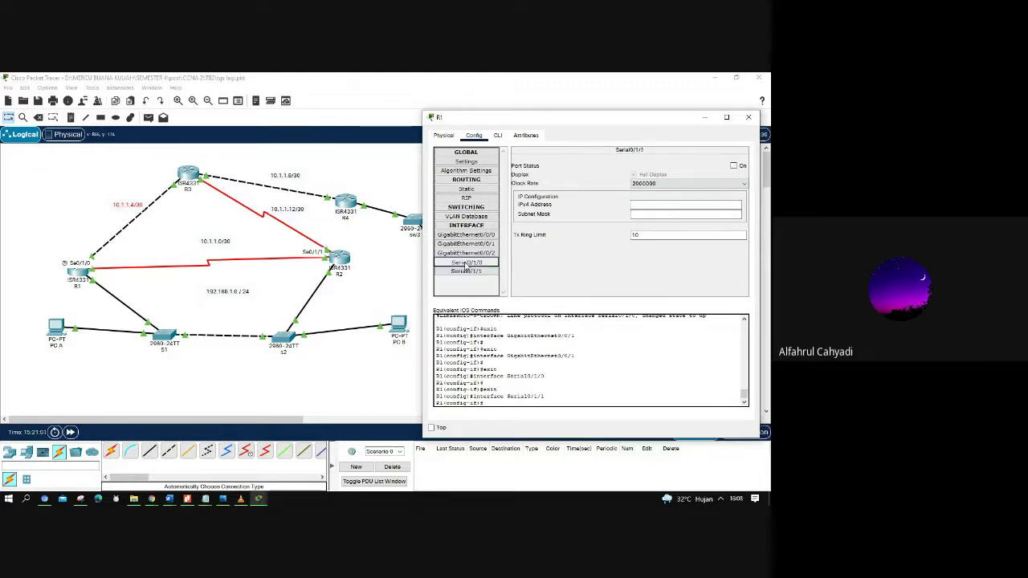
{"action": "left_click", "coordinate": [748, 119]}
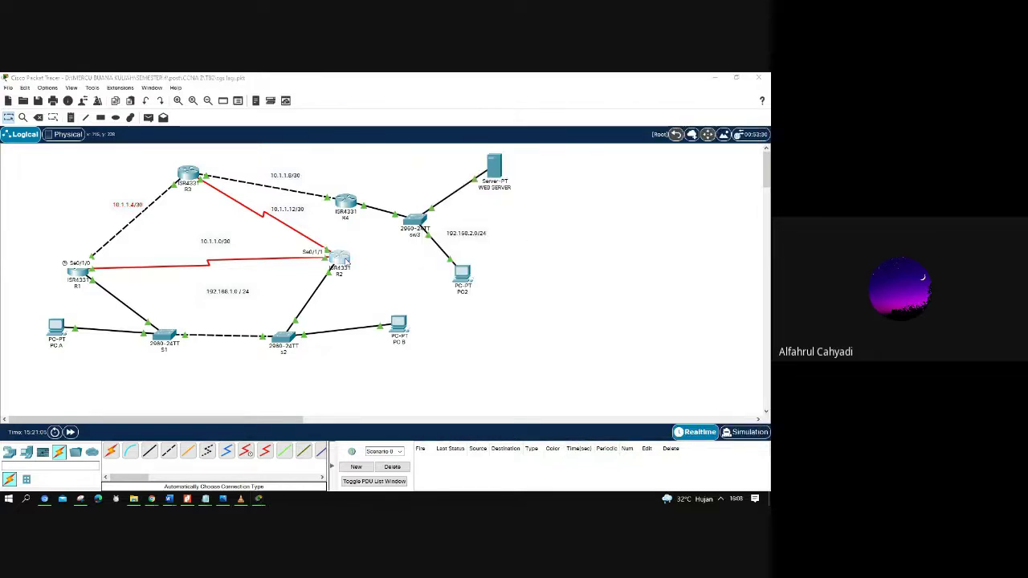
{"action": "left_click", "coordinate": [344, 260]}
{"action": "left_click_drag", "start_coordinate": [320, 120], "coordinate": [402, 123]}
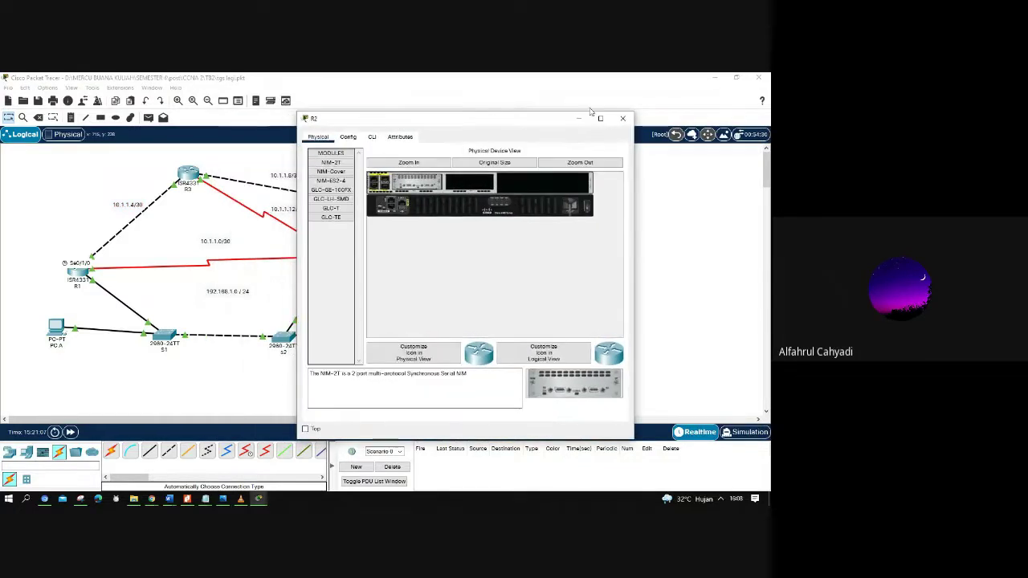
{"action": "left_click", "coordinate": [618, 120]}
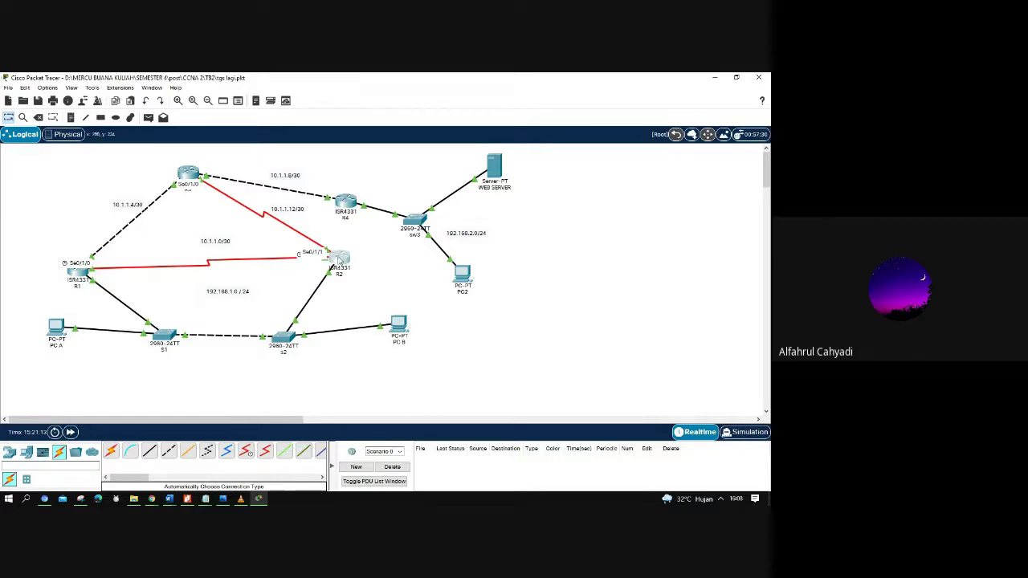
- Move router R2 outward and slightly down in the topology, and display its GigabitEthernet0/0/1 interface settings
{"action": "left_click_drag", "start_coordinate": [339, 261], "coordinate": [364, 273]}
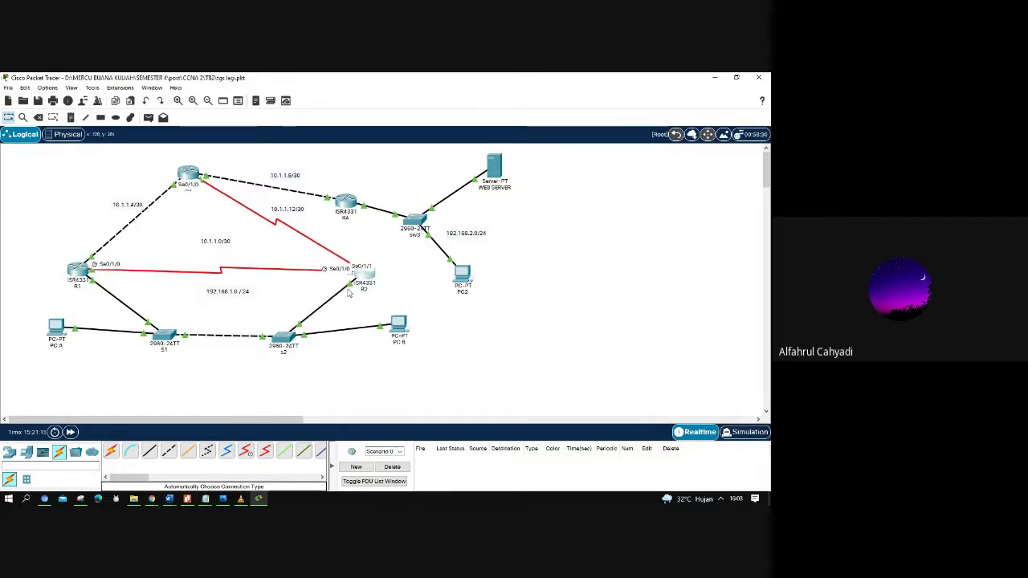
{"action": "mouse_move", "coordinate": [348, 291]}
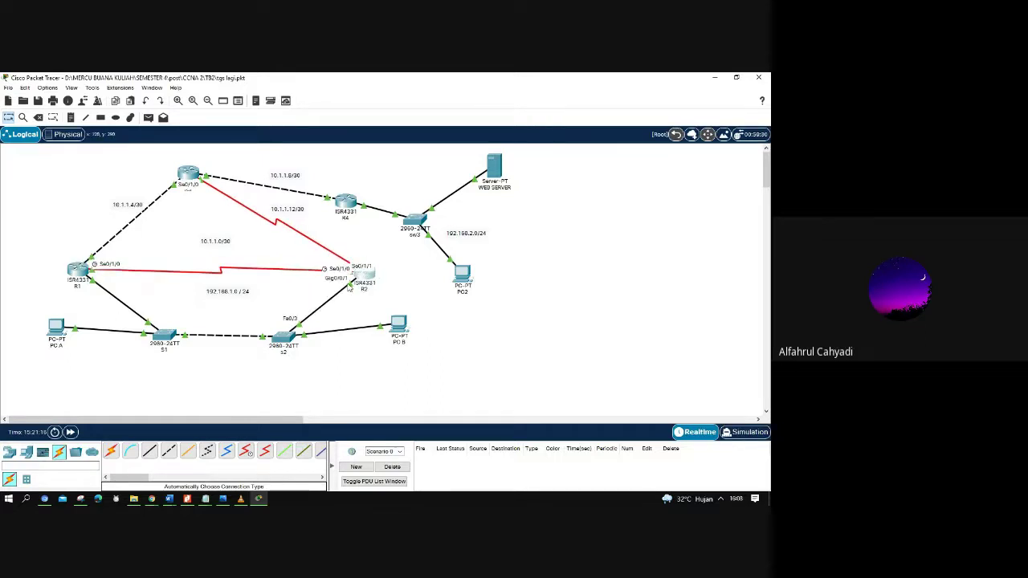
{"action": "left_click", "coordinate": [367, 281]}
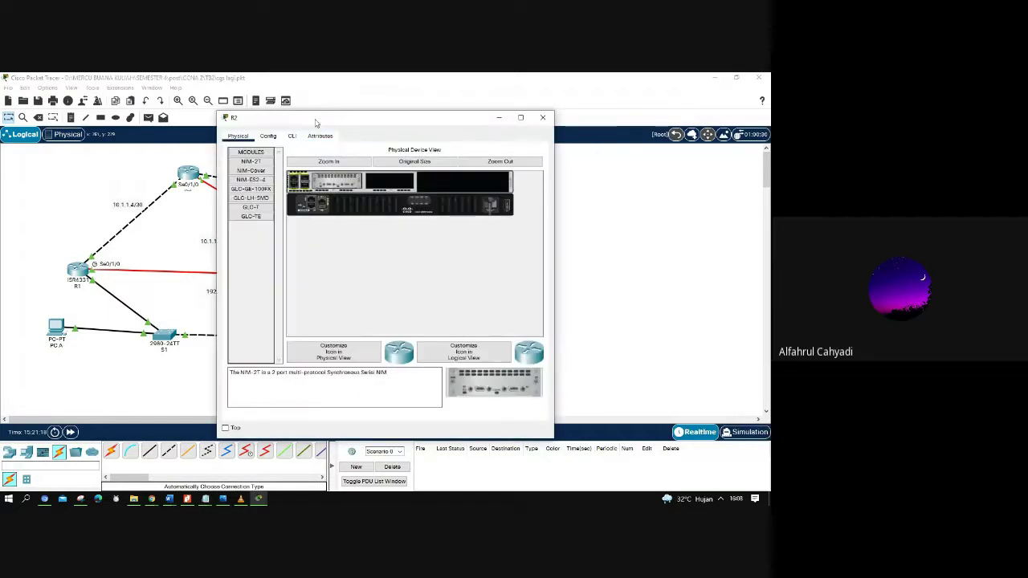
{"action": "left_click_drag", "start_coordinate": [318, 123], "coordinate": [502, 147]}
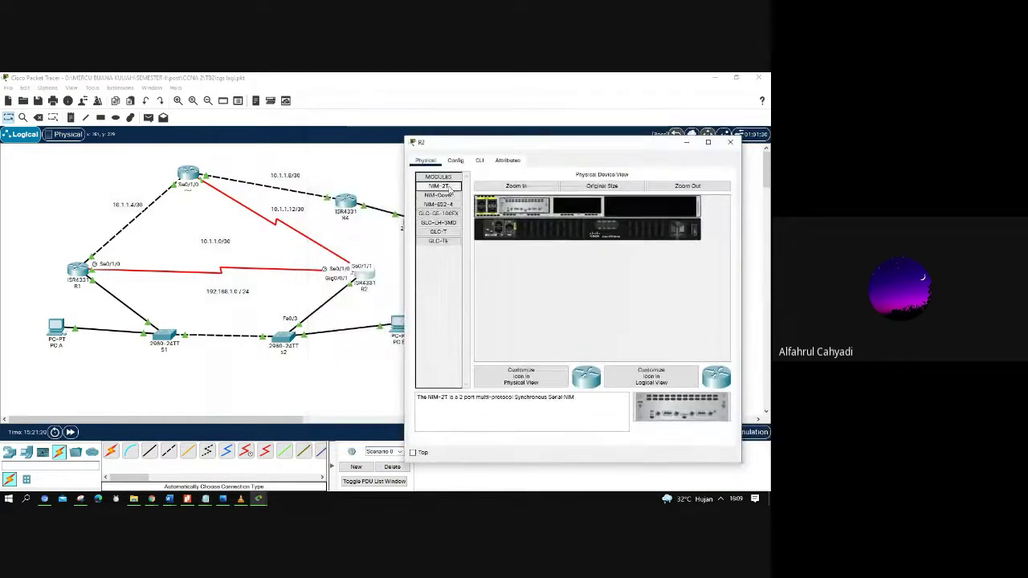
{"action": "left_click", "coordinate": [456, 160]}
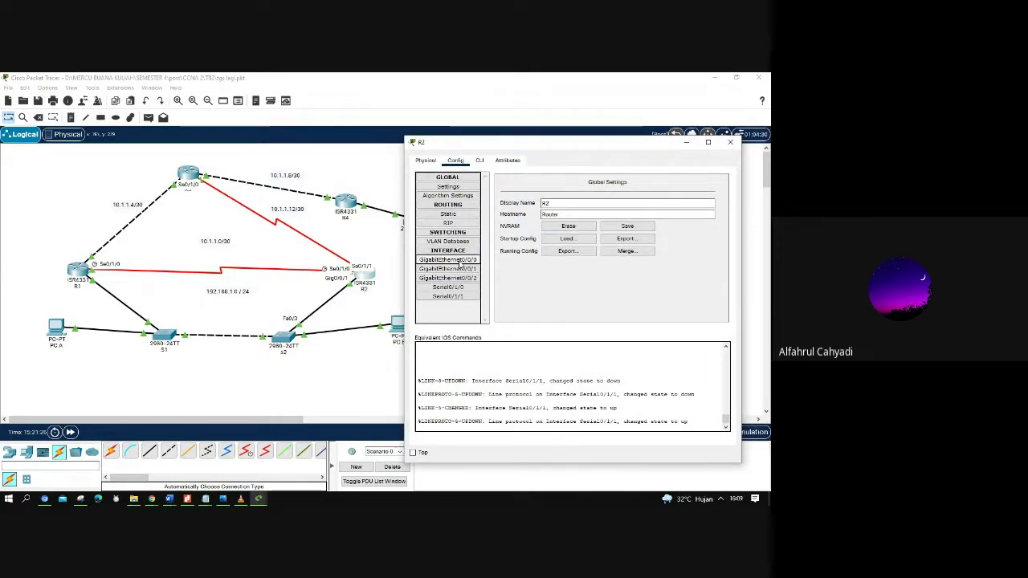
{"action": "left_click", "coordinate": [461, 270]}
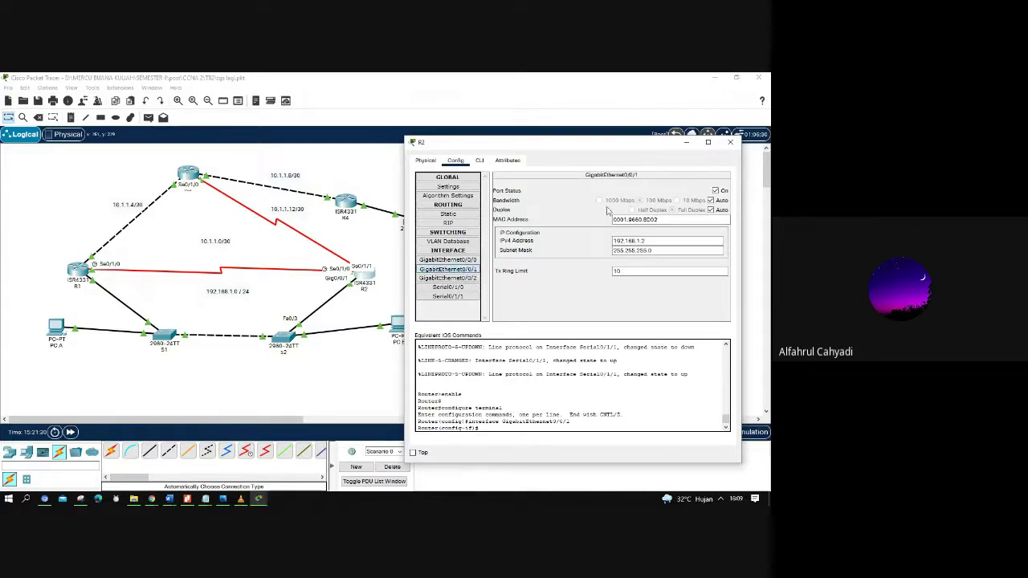
- Review the IPv4 address and subnet mask of R2's GigabitEthernet0/0/1, and go through its other Gigabit interfaces to Serial0/1/0
{"action": "left_click", "coordinate": [650, 241]}
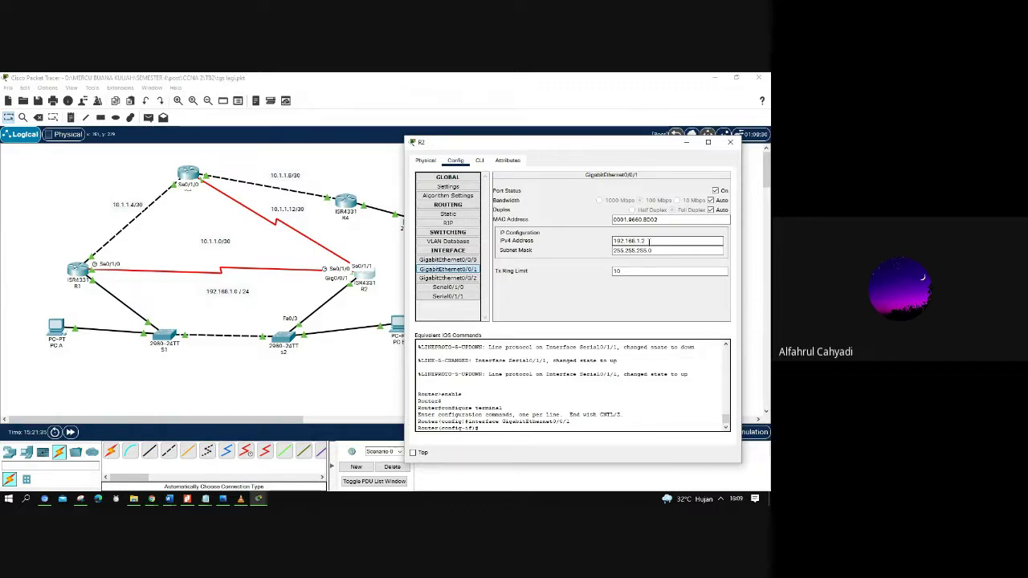
{"action": "left_click", "coordinate": [633, 251]}
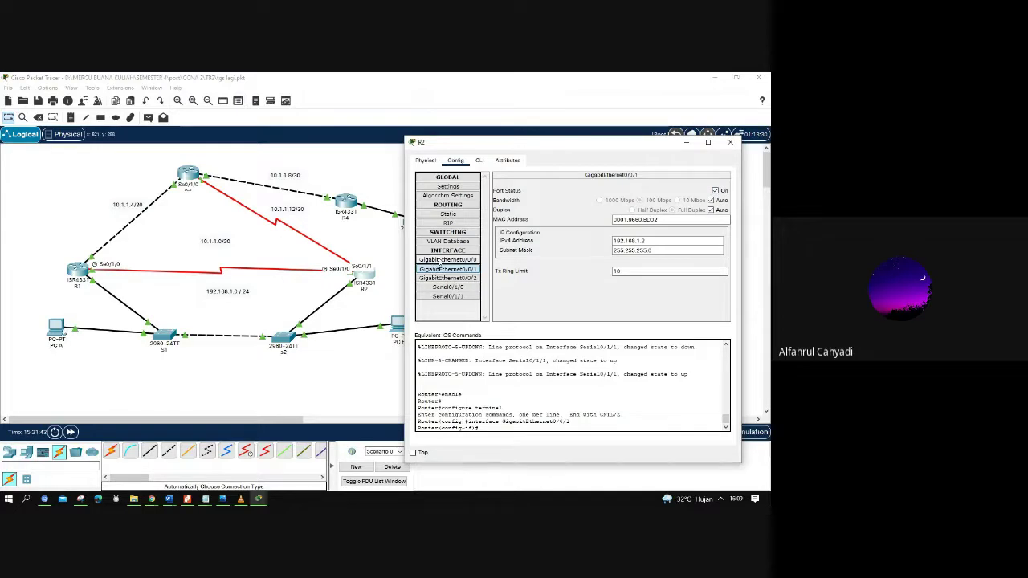
{"action": "left_click", "coordinate": [442, 261]}
{"action": "left_click", "coordinate": [446, 269]}
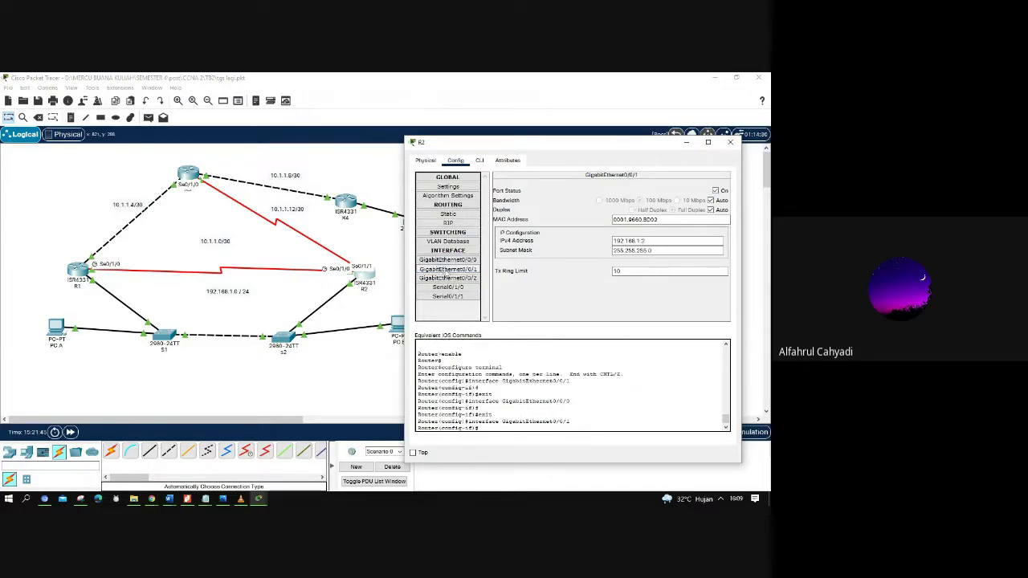
{"action": "left_click", "coordinate": [447, 278]}
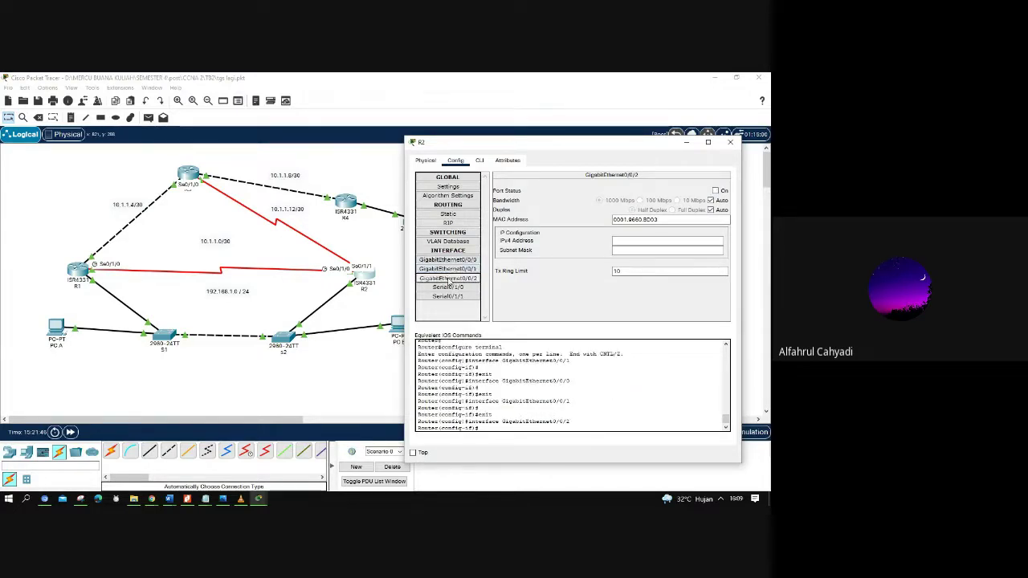
{"action": "left_click", "coordinate": [448, 287]}
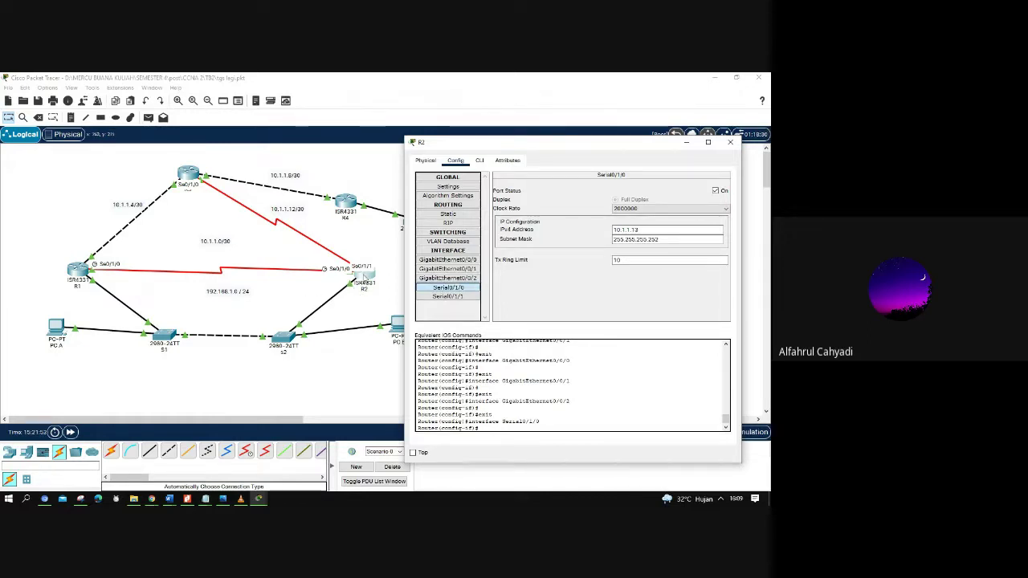
- Nudge router R2 slightly outward in the topology and bring its configuration window back to the front
{"action": "left_click_drag", "start_coordinate": [364, 276], "coordinate": [368, 277]}
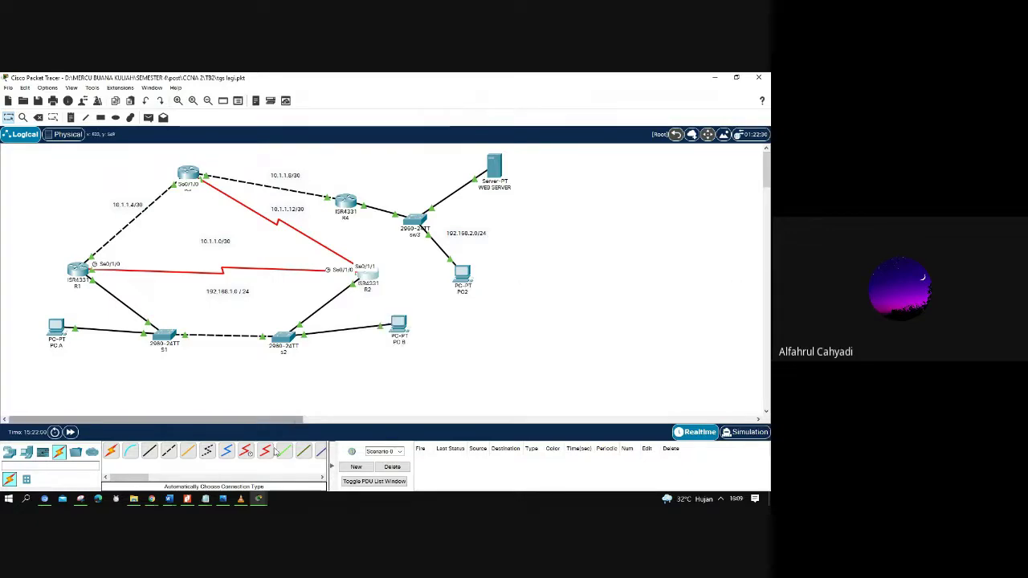
{"action": "left_click", "coordinate": [259, 498]}
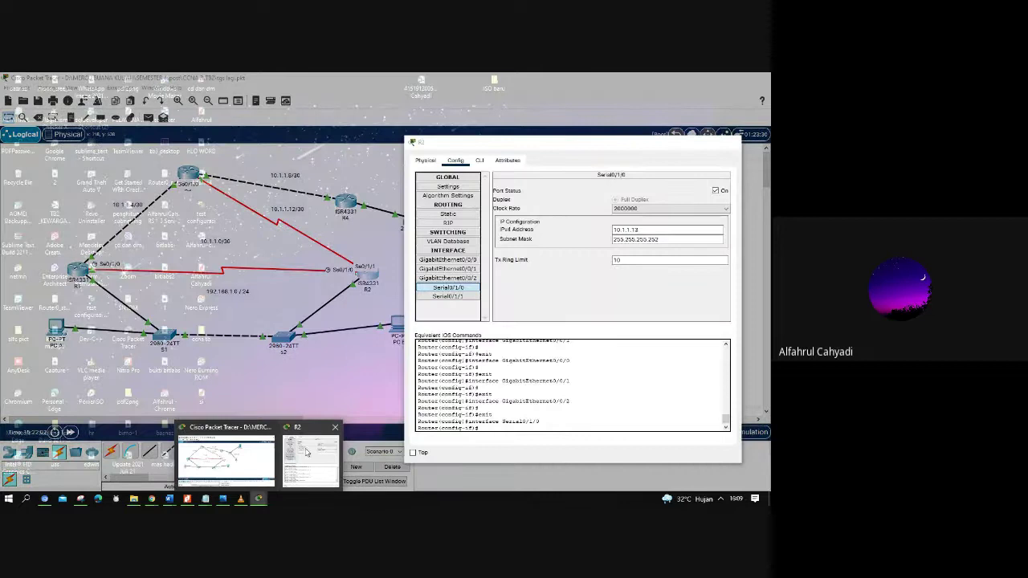
{"action": "left_click", "coordinate": [306, 453]}
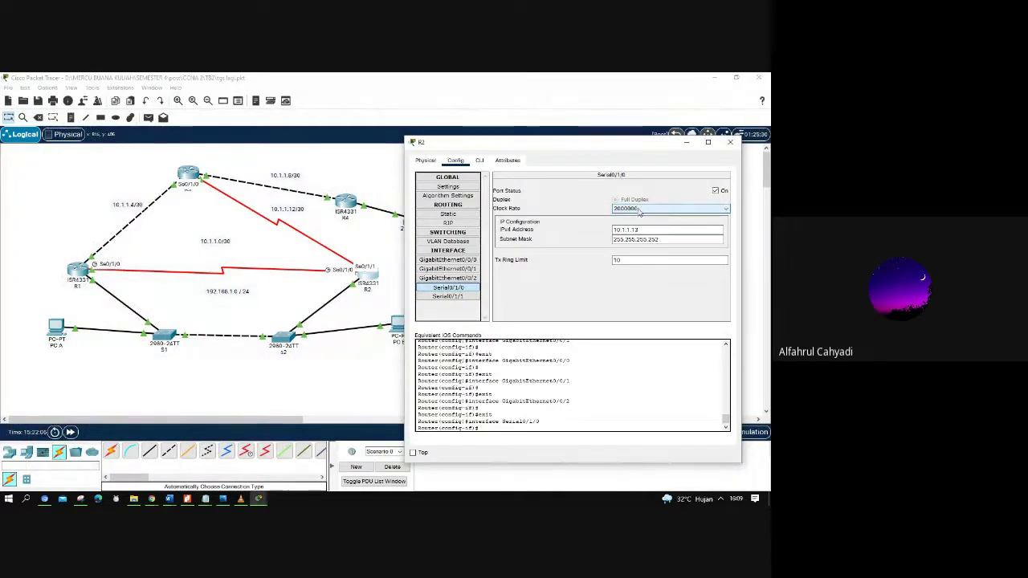
- Shift the 10.1.1.12/30 label closer to the R2–R3 link and return to R2's Serial0/1/0 settings
{"action": "left_click", "coordinate": [296, 217]}
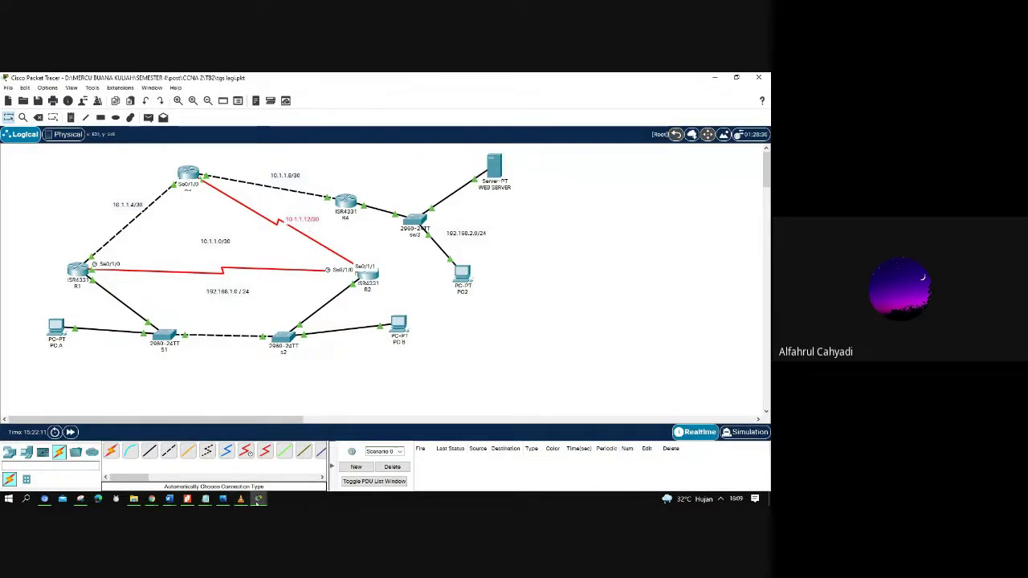
{"action": "mouse_move", "coordinate": [259, 499]}
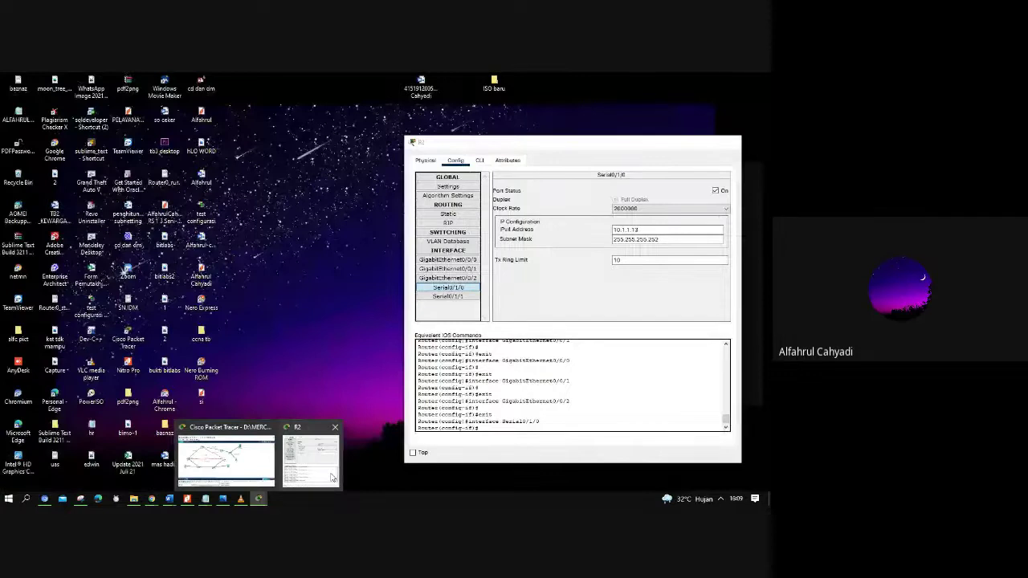
{"action": "left_click", "coordinate": [332, 479]}
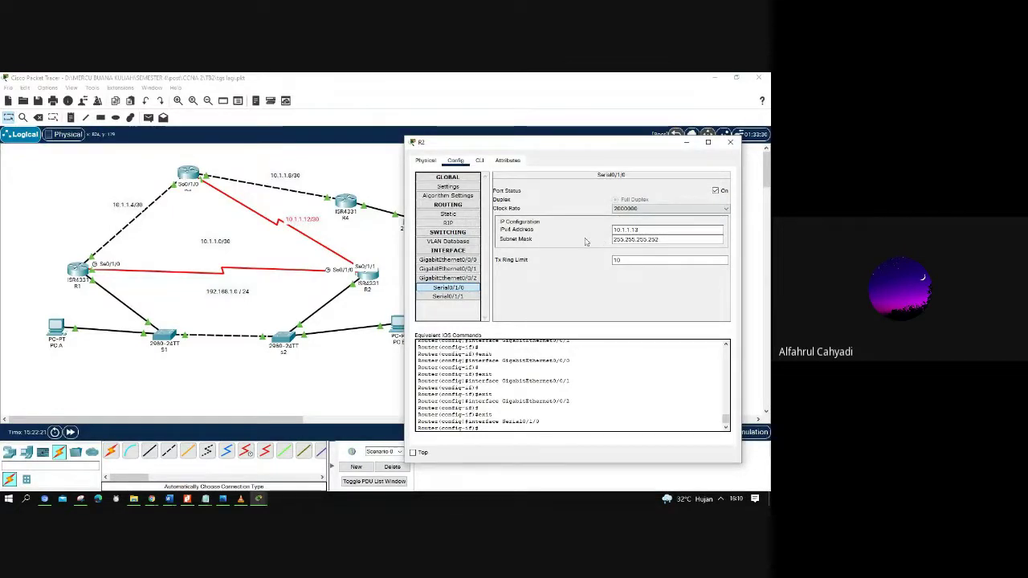
- Check the subnet mask, clock rate and port status of R2's Serial0/1/0, review Serial0/1/1, and close R2's configuration window
{"action": "left_click", "coordinate": [647, 242]}
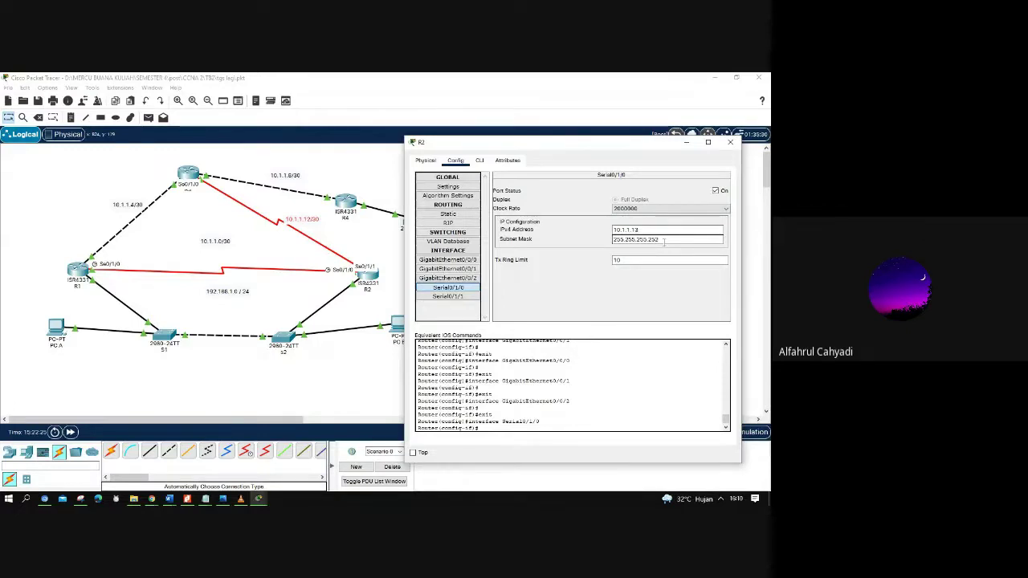
{"action": "key", "text": "shift+Tab"}
{"action": "key", "text": "shift+Tab"}
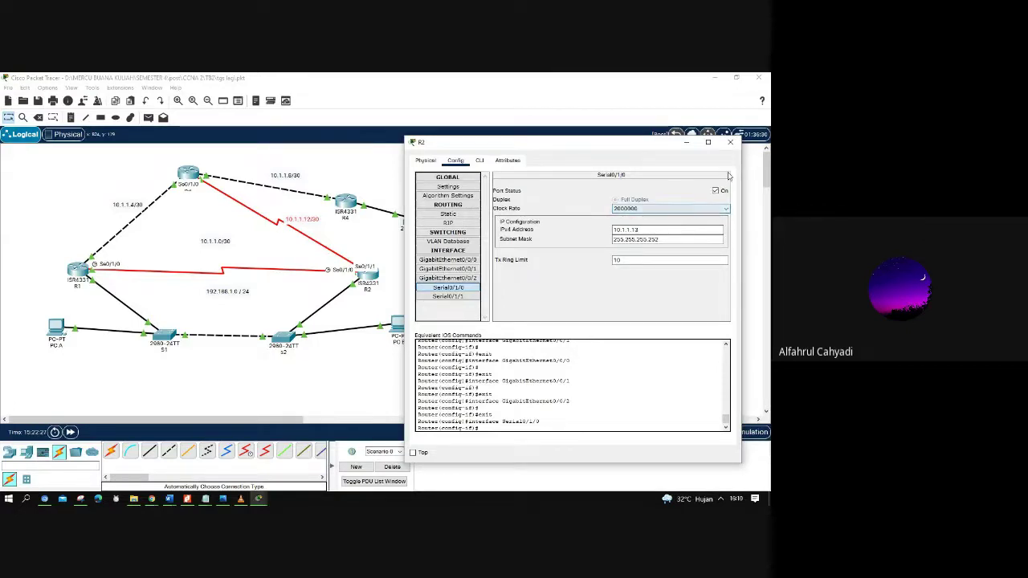
{"action": "left_click", "coordinate": [715, 190]}
{"action": "left_click", "coordinate": [716, 191]}
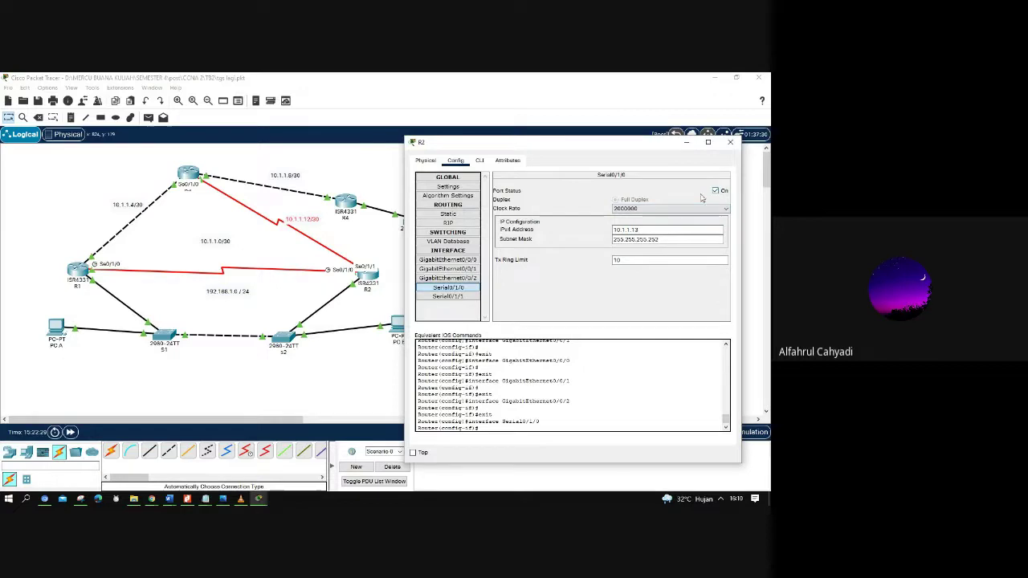
{"action": "left_click", "coordinate": [450, 298]}
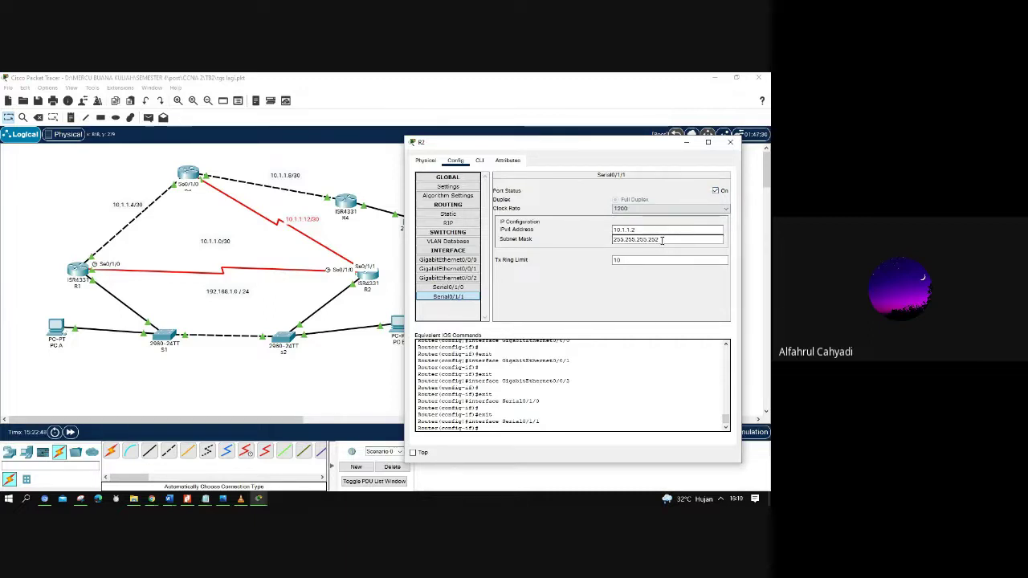
{"action": "left_click", "coordinate": [730, 142]}
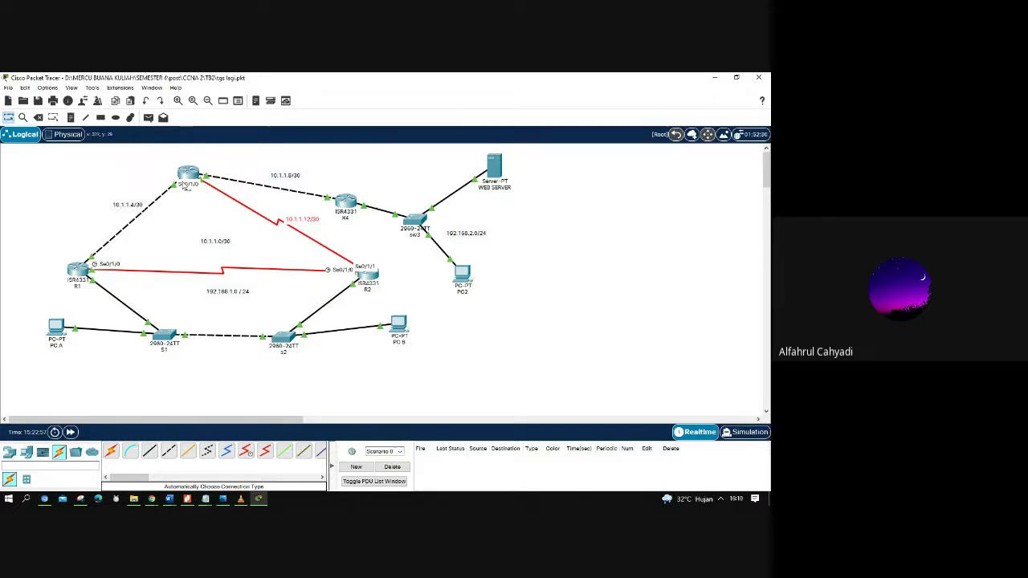
- Open router R3's configuration and review the IPv4 address and subnet mask of its GigabitEthernet0/0/0 interface
{"action": "left_click", "coordinate": [190, 177]}
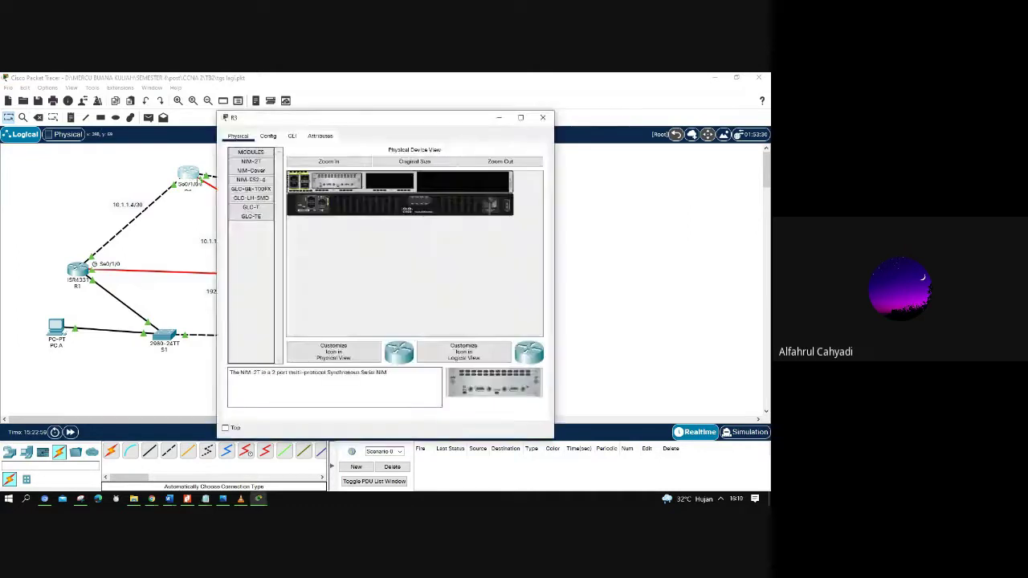
{"action": "left_click_drag", "start_coordinate": [257, 119], "coordinate": [430, 106]}
{"action": "left_click", "coordinate": [441, 126]}
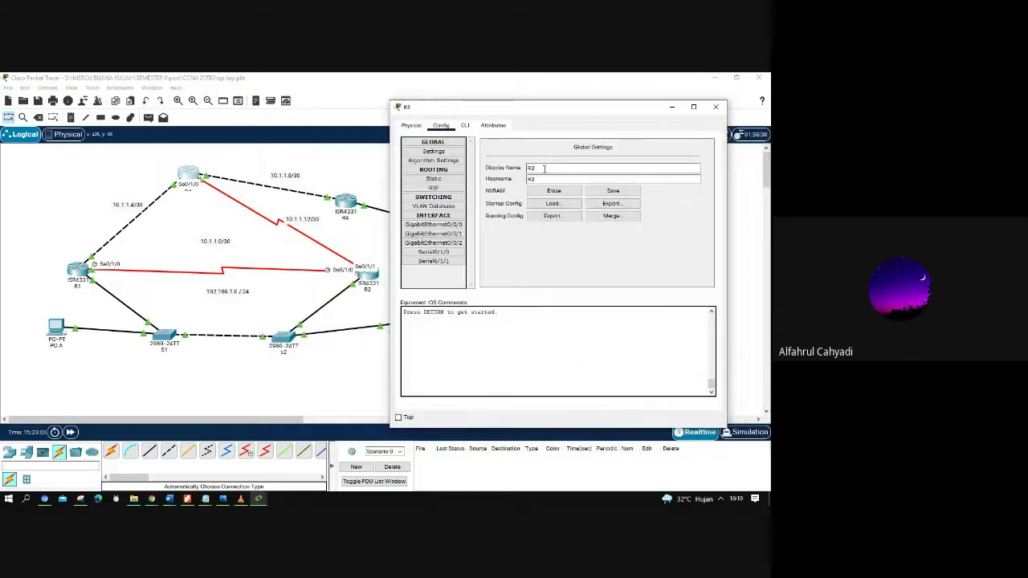
{"action": "left_click", "coordinate": [455, 226]}
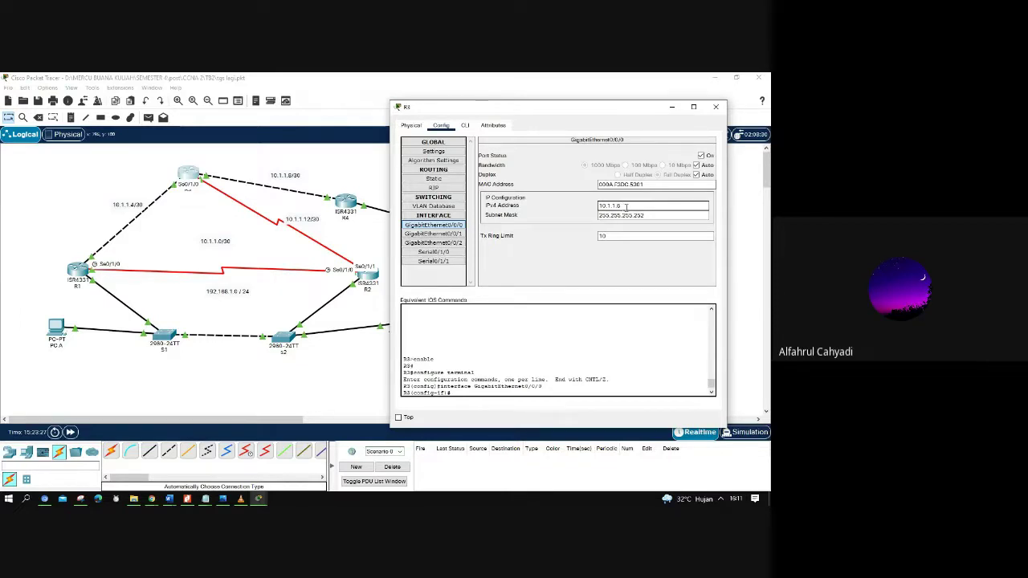
{"action": "left_click", "coordinate": [662, 215]}
{"action": "left_click_drag", "start_coordinate": [662, 215], "coordinate": [597, 217]}
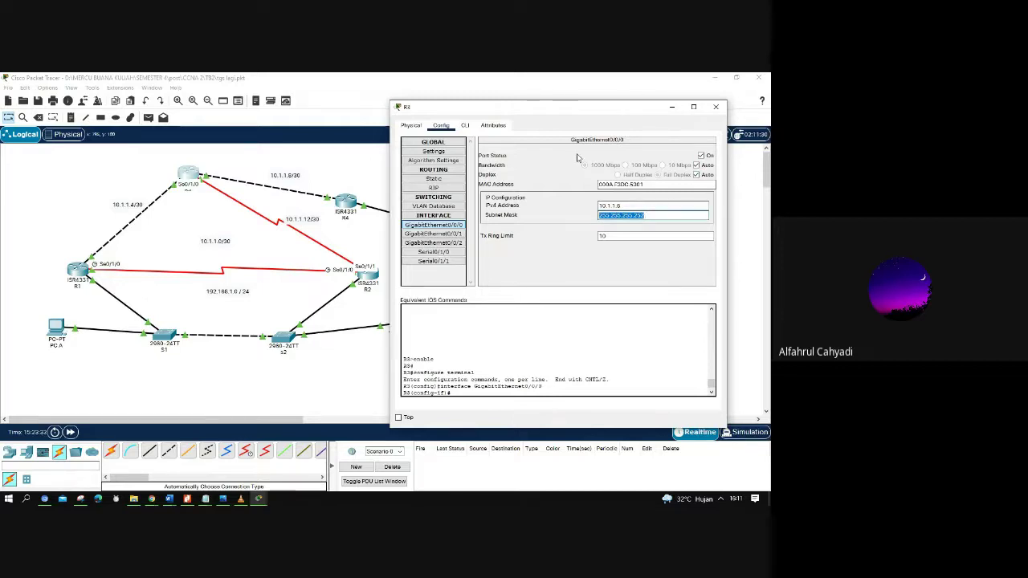
- Compare the address settings of R3's GigabitEthernet0/0/1 with those of GigabitEthernet0/0/0
{"action": "left_click", "coordinate": [458, 234]}
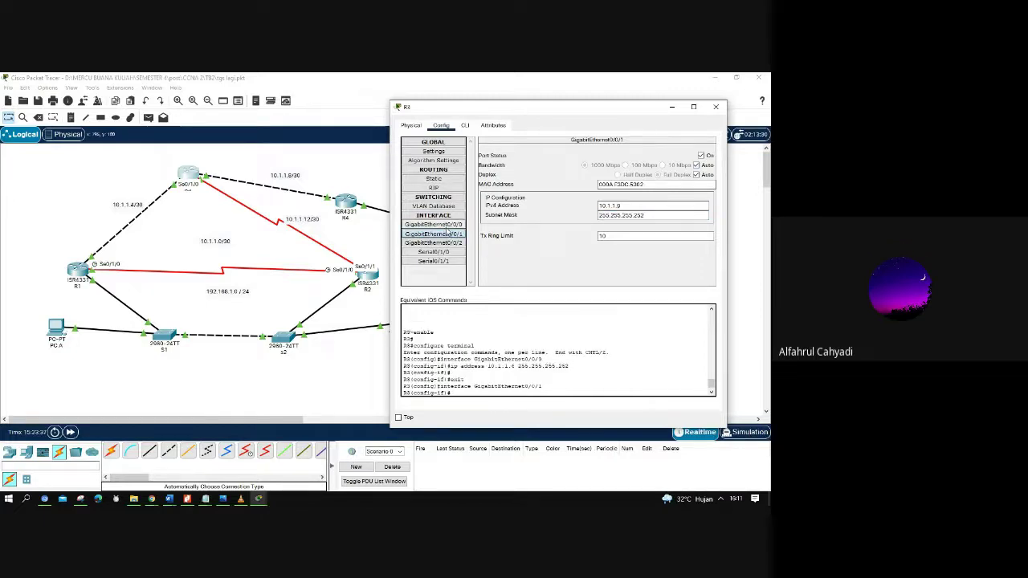
{"action": "left_click", "coordinate": [446, 226]}
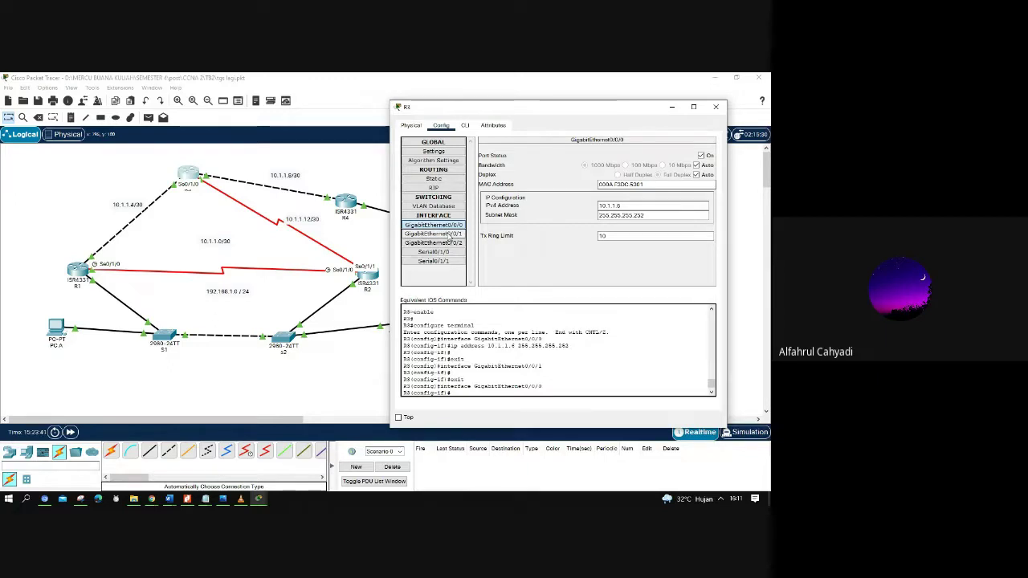
{"action": "left_click", "coordinate": [446, 233]}
- Shift router R3 down on the canvas and check the IPv4 address and subnet mask of its GigabitEthernet0/0/1
{"action": "left_click_drag", "start_coordinate": [196, 176], "coordinate": [188, 212]}
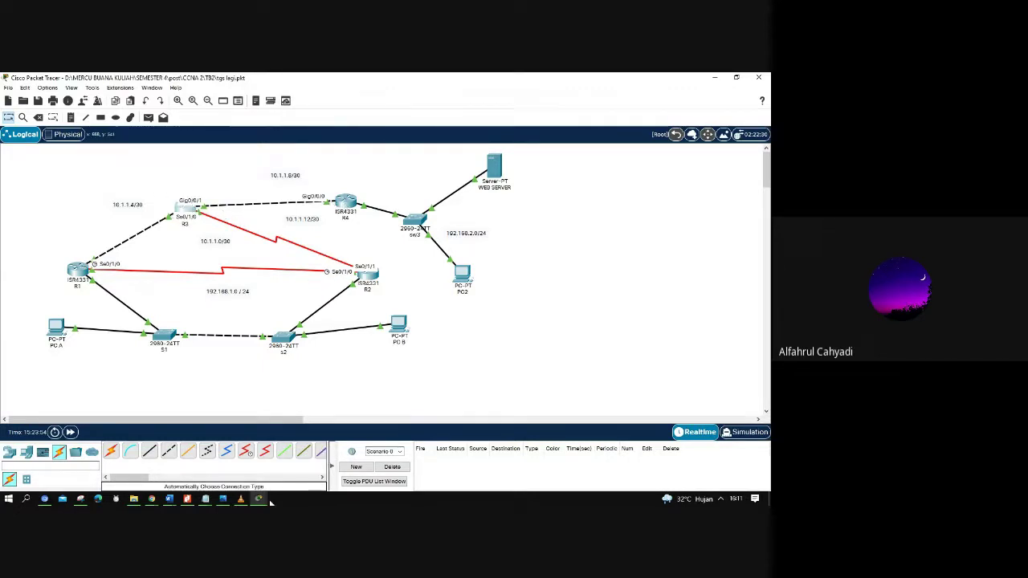
{"action": "mouse_move", "coordinate": [261, 501]}
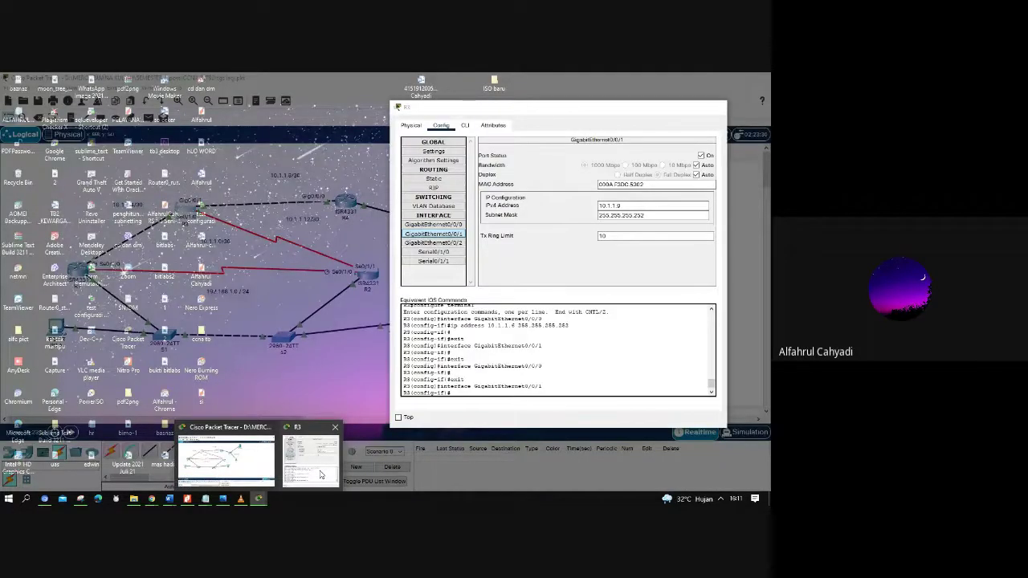
{"action": "left_click", "coordinate": [321, 475]}
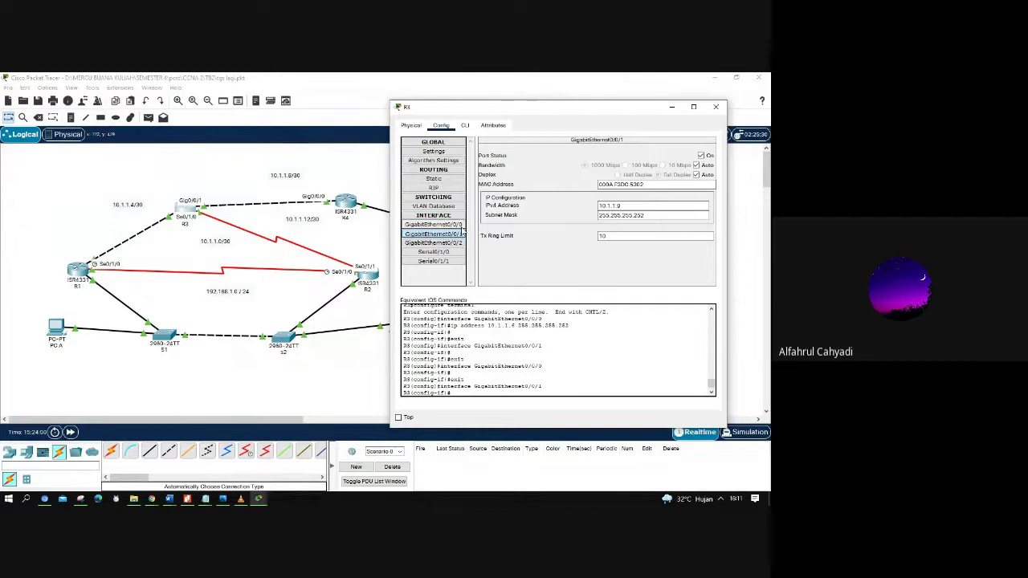
{"action": "left_click", "coordinate": [461, 233]}
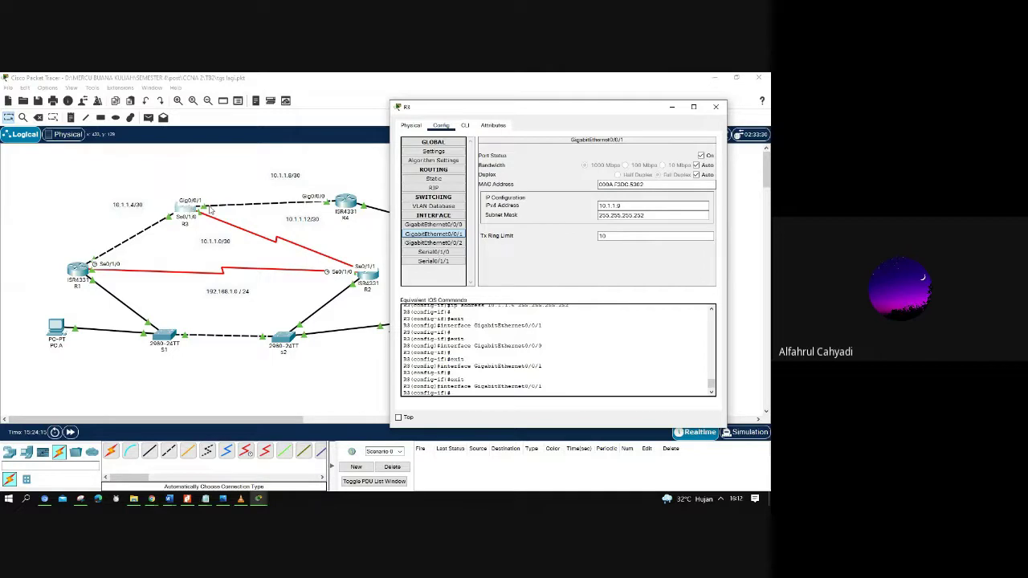
{"action": "left_click", "coordinate": [631, 214]}
{"action": "left_click", "coordinate": [625, 208]}
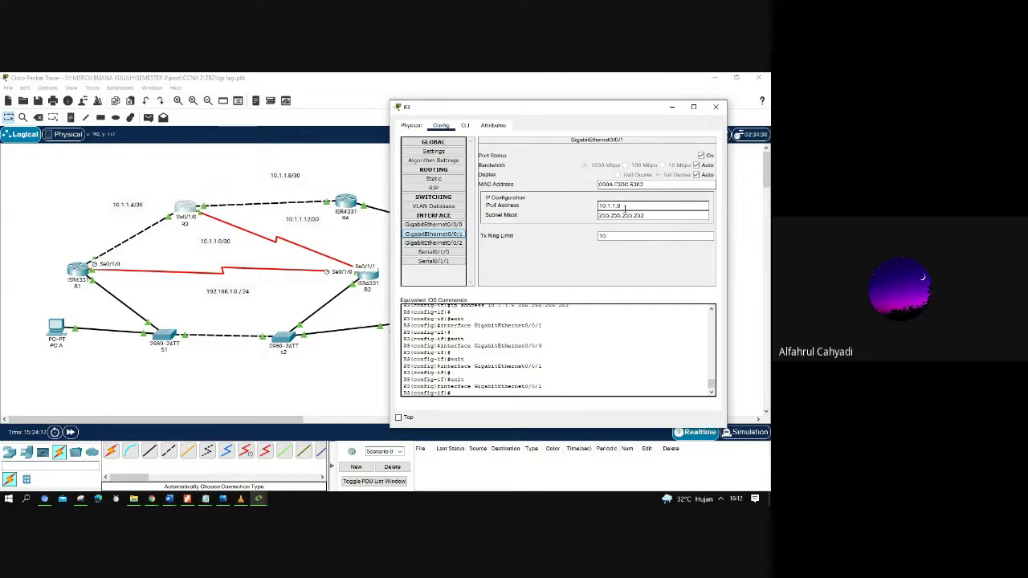
{"action": "left_click", "coordinate": [628, 215]}
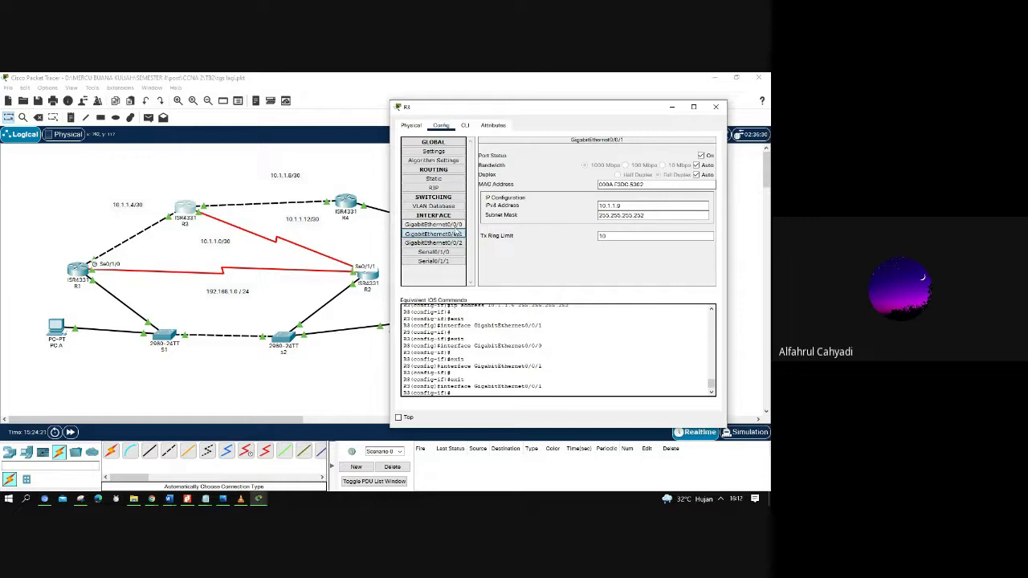
- Move R3 up and back beside the 10.1.1.4/30 label, and review the IPv4 address and subnet mask of its GigabitEthernet0/0/0
{"action": "left_click", "coordinate": [445, 225]}
{"action": "left_click_drag", "start_coordinate": [189, 207], "coordinate": [168, 195]}
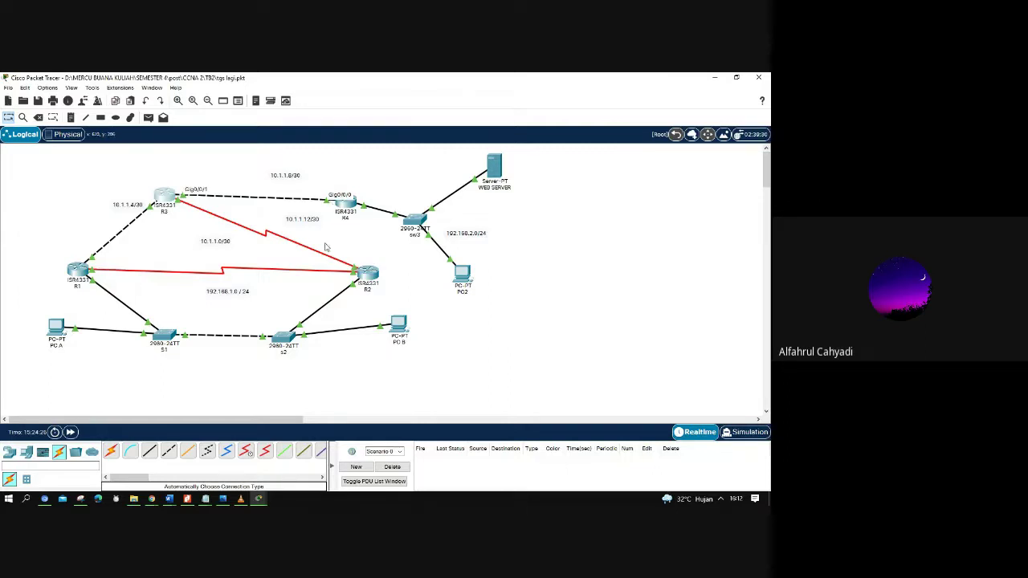
{"action": "mouse_move", "coordinate": [258, 498]}
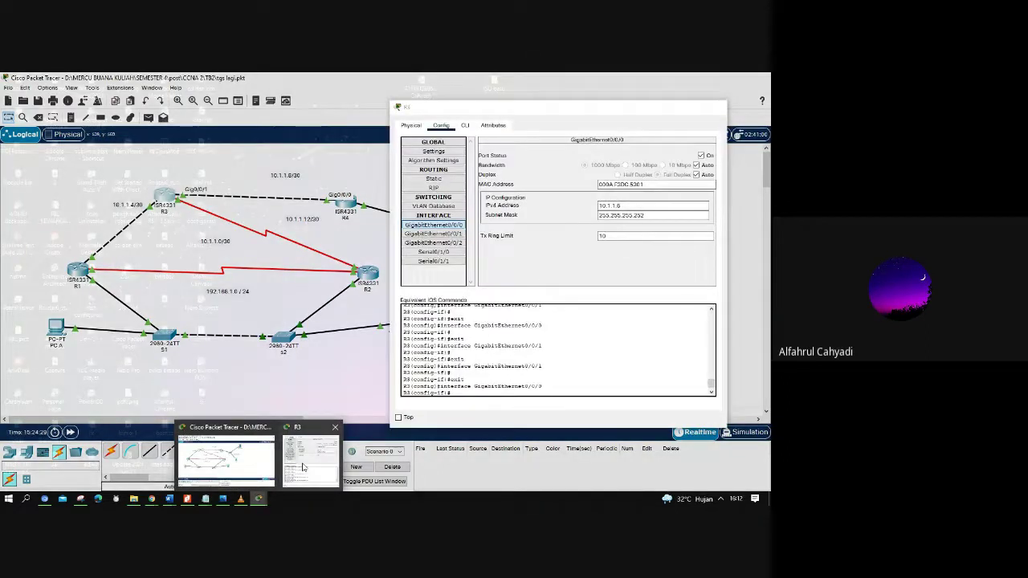
{"action": "left_click", "coordinate": [303, 467]}
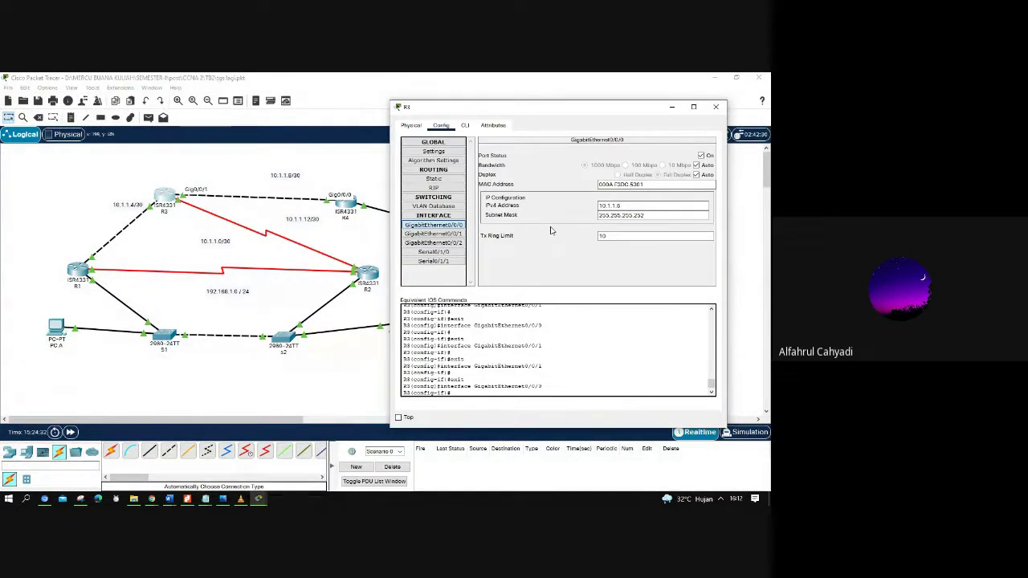
{"action": "left_click", "coordinate": [459, 233]}
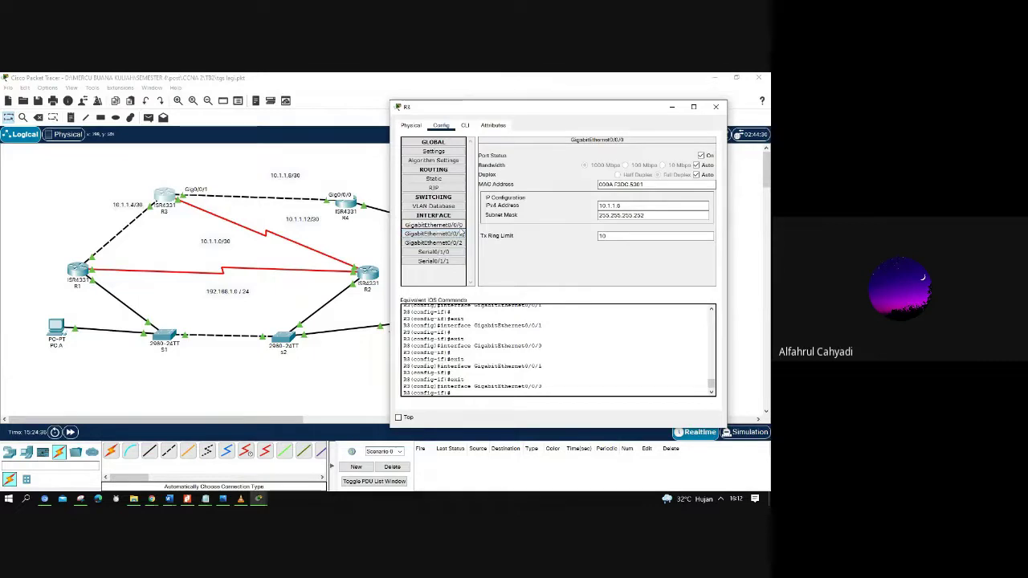
{"action": "left_click", "coordinate": [434, 225]}
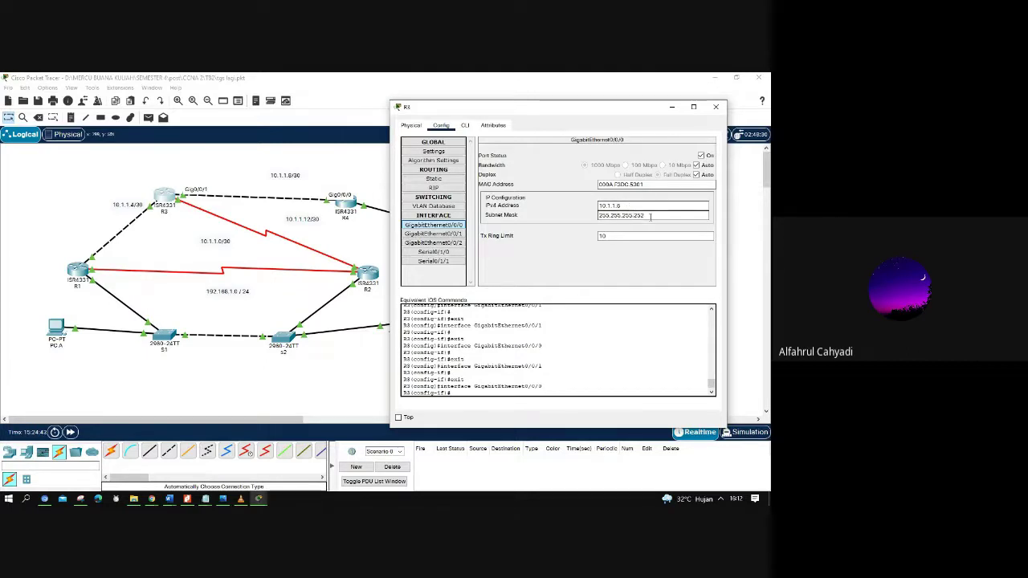
{"action": "left_click_drag", "start_coordinate": [651, 215], "coordinate": [599, 215]}
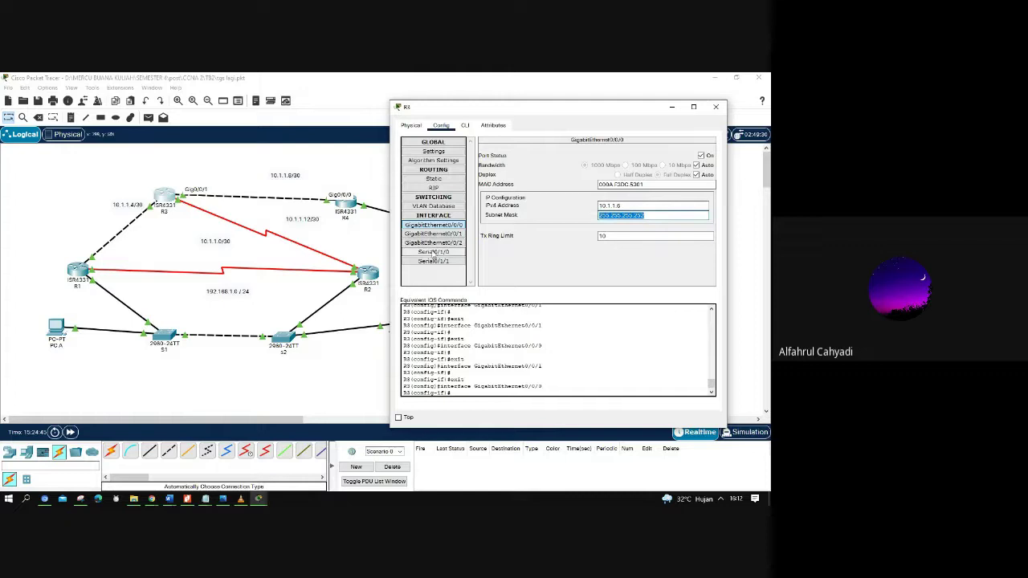
- Review R3's Serial0/1/0 and Serial0/1/1, moving R3 slightly farther from the R2 link to inspect its ports, and close its configuration window
{"action": "left_click", "coordinate": [433, 255]}
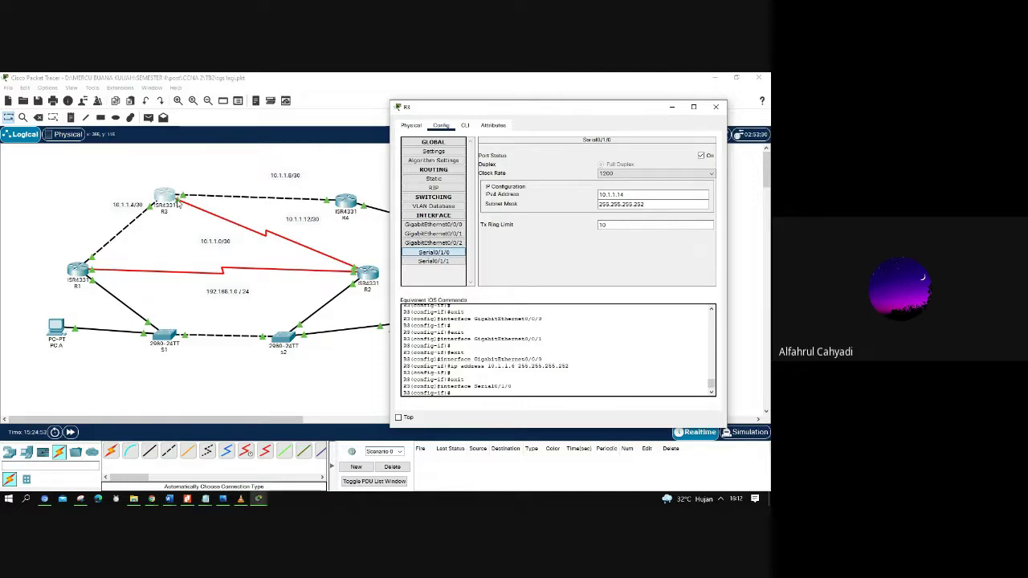
{"action": "left_click_drag", "start_coordinate": [180, 205], "coordinate": [160, 188]}
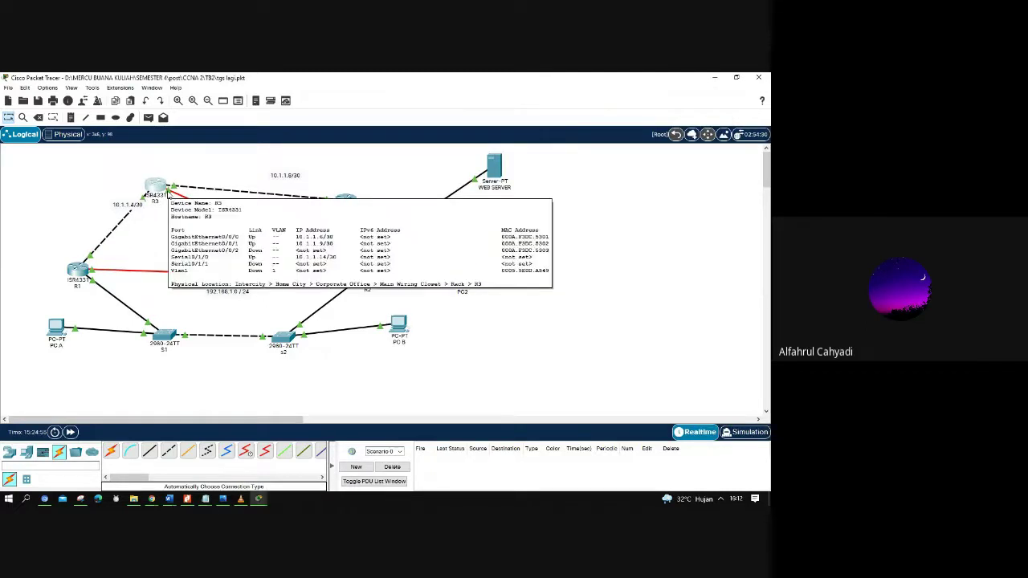
{"action": "mouse_move", "coordinate": [171, 196]}
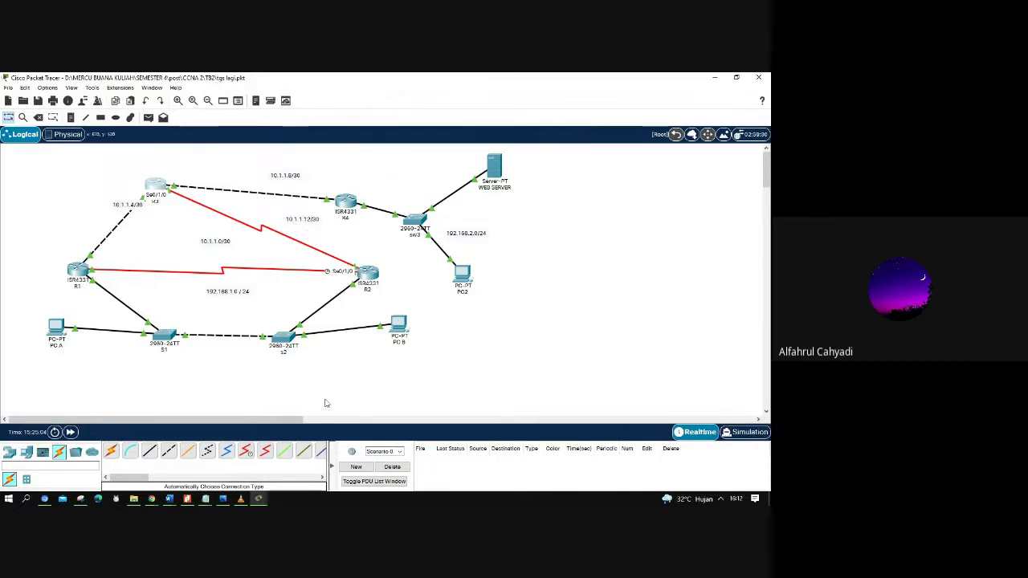
{"action": "left_click", "coordinate": [259, 498]}
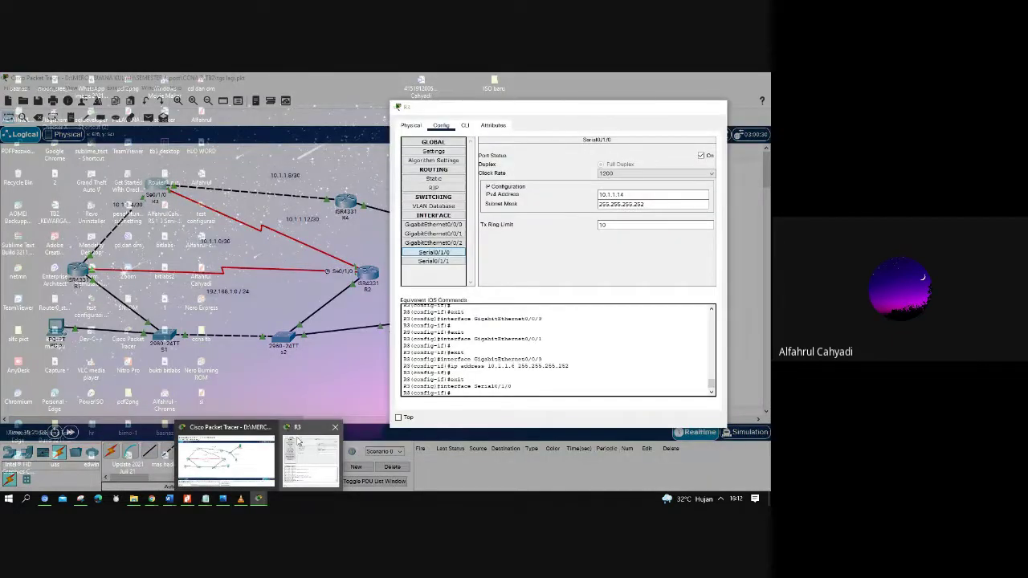
{"action": "left_click", "coordinate": [298, 441]}
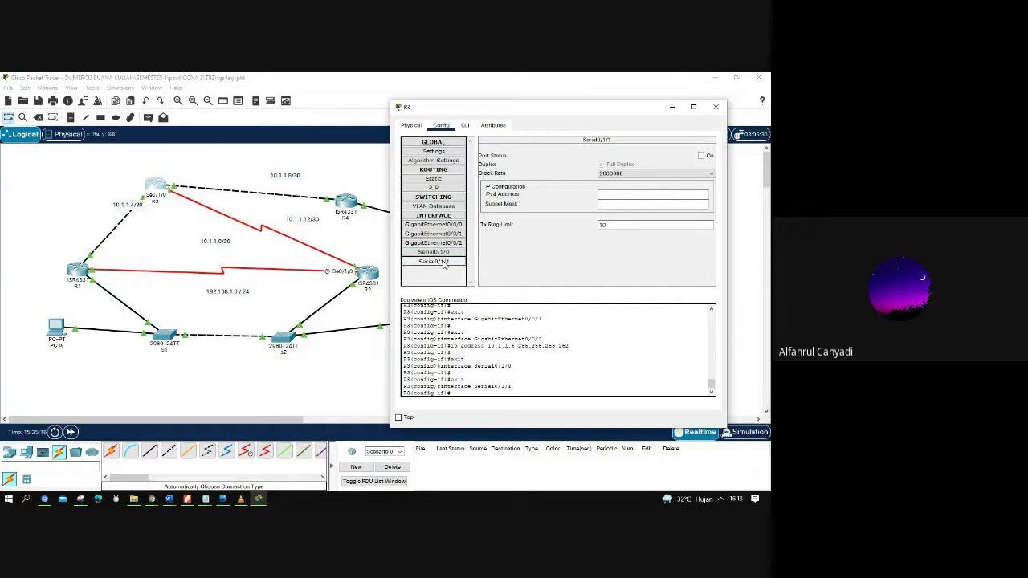
{"action": "left_click", "coordinate": [716, 107]}
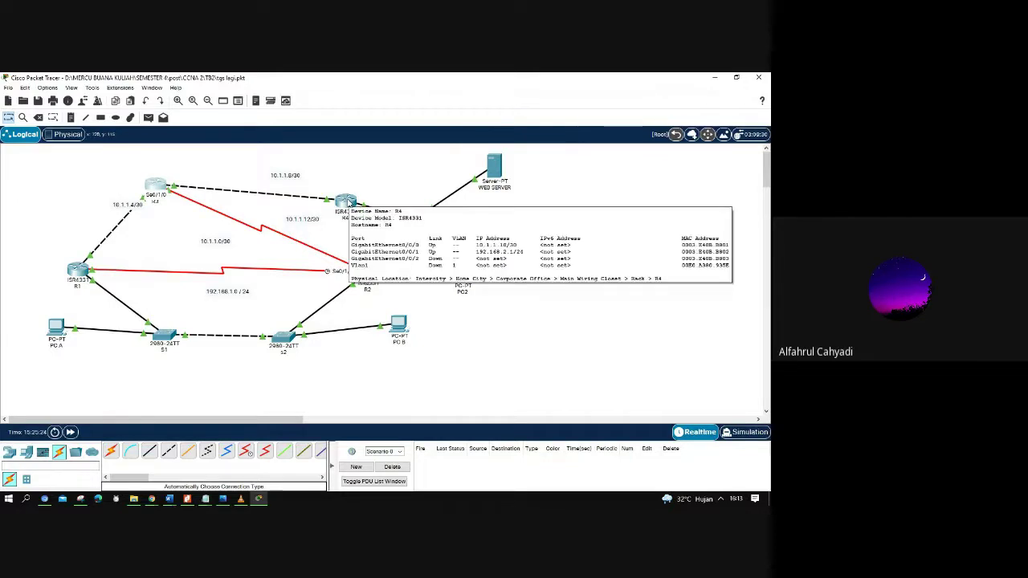
- Open router R4's configuration, move R4 up on the canvas to roughly level with R3, and return to its settings
{"action": "left_click", "coordinate": [351, 202]}
{"action": "left_click_drag", "start_coordinate": [324, 121], "coordinate": [531, 132]}
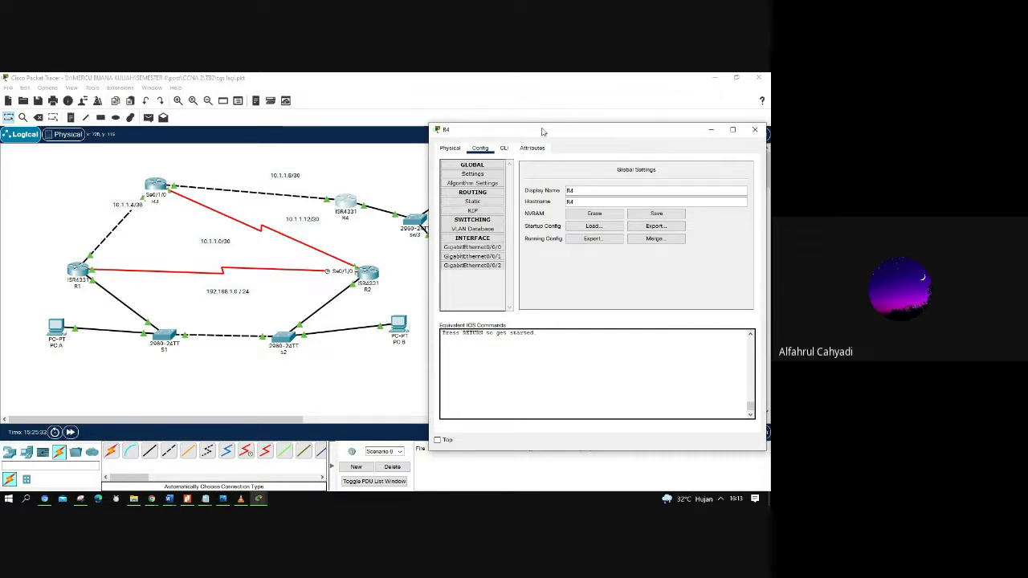
{"action": "left_click", "coordinate": [349, 203]}
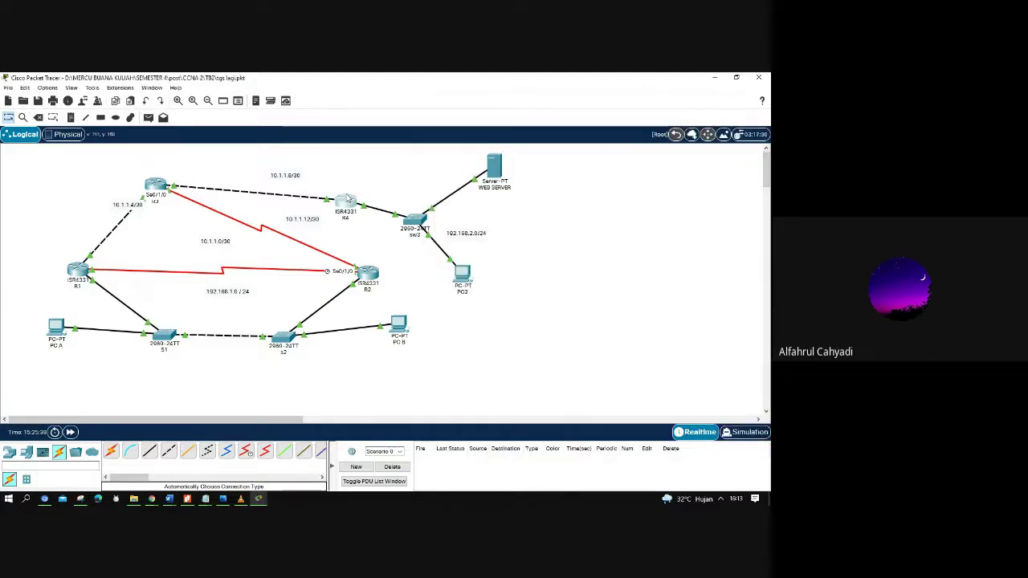
{"action": "left_click_drag", "start_coordinate": [353, 203], "coordinate": [346, 191]}
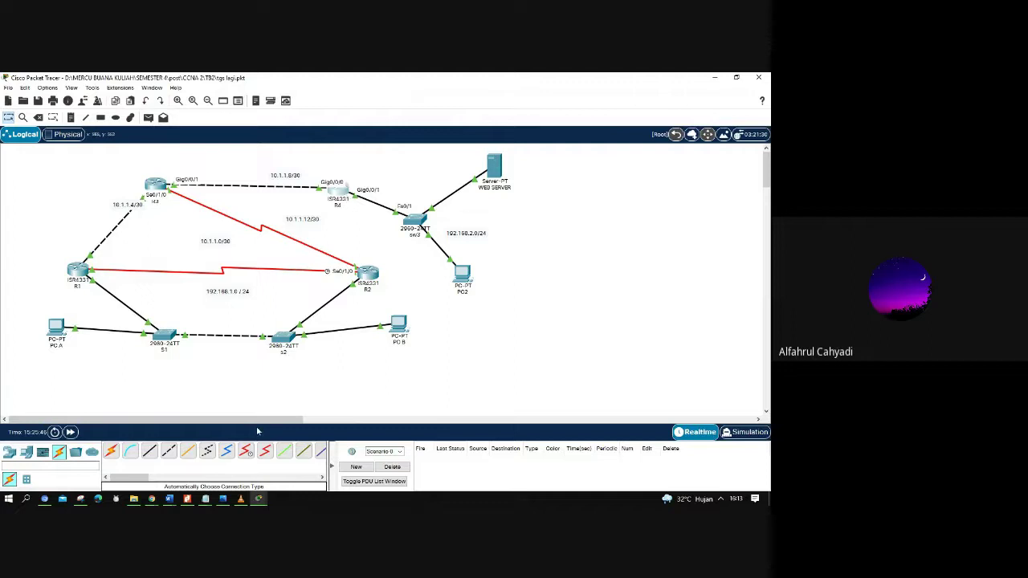
{"action": "mouse_move", "coordinate": [258, 499]}
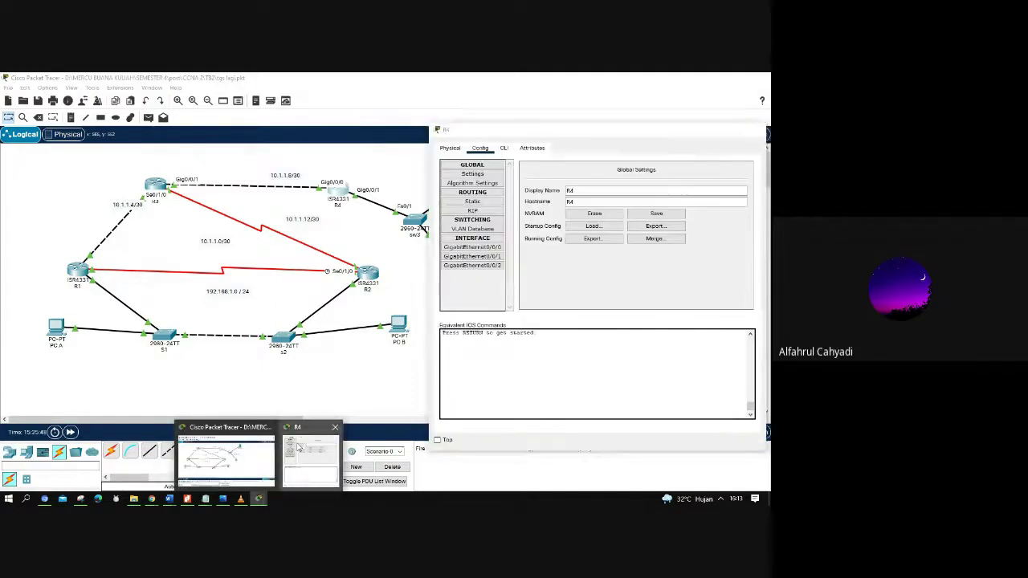
{"action": "left_click", "coordinate": [297, 447]}
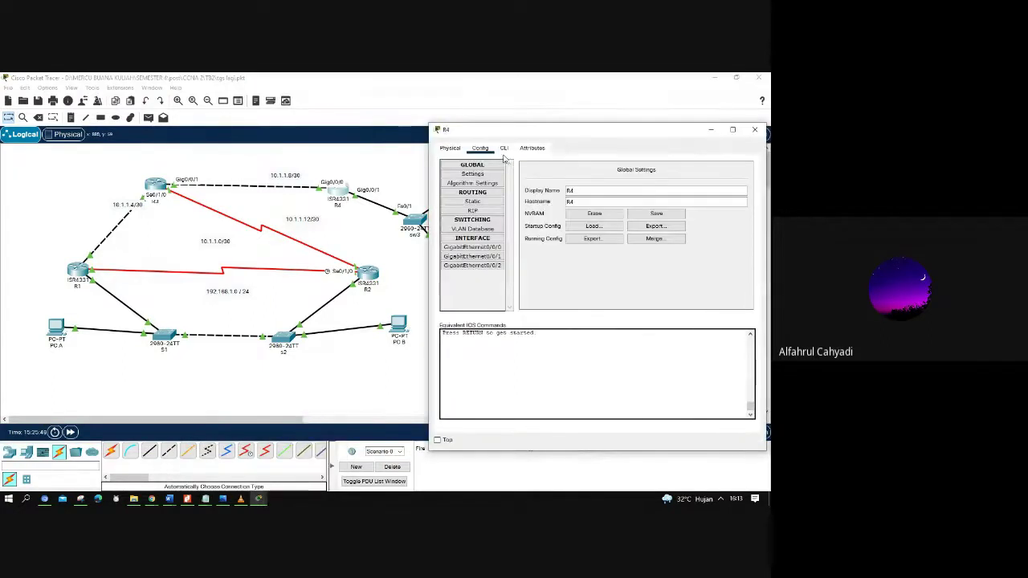
- Review the IPv4 addresses and subnet masks of R4's GigabitEthernet0/0/0 and GigabitEthernet0/0/1, focusing on the GigabitEthernet0/0/0 address
{"action": "left_click", "coordinate": [482, 247]}
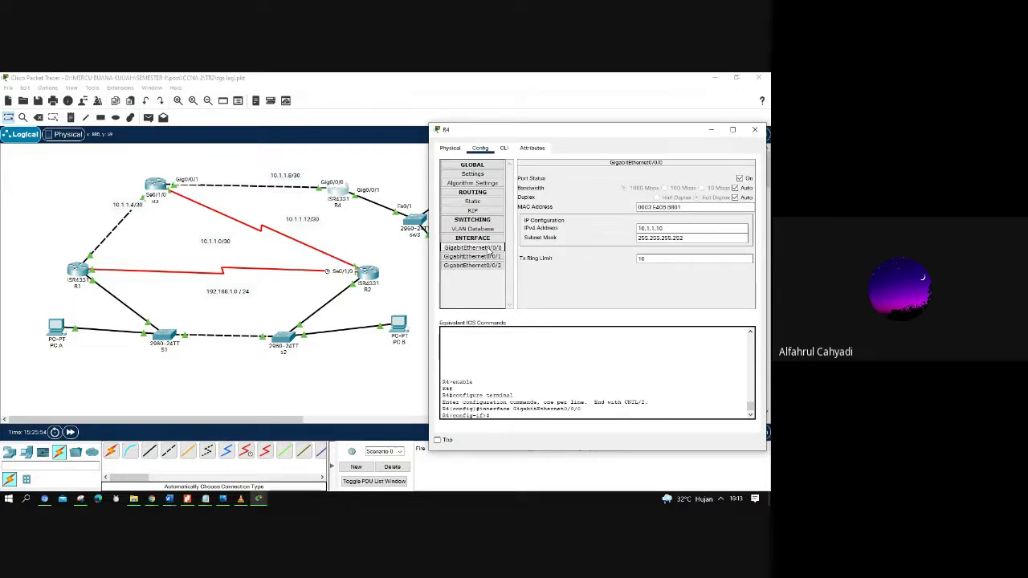
{"action": "left_click", "coordinate": [491, 256]}
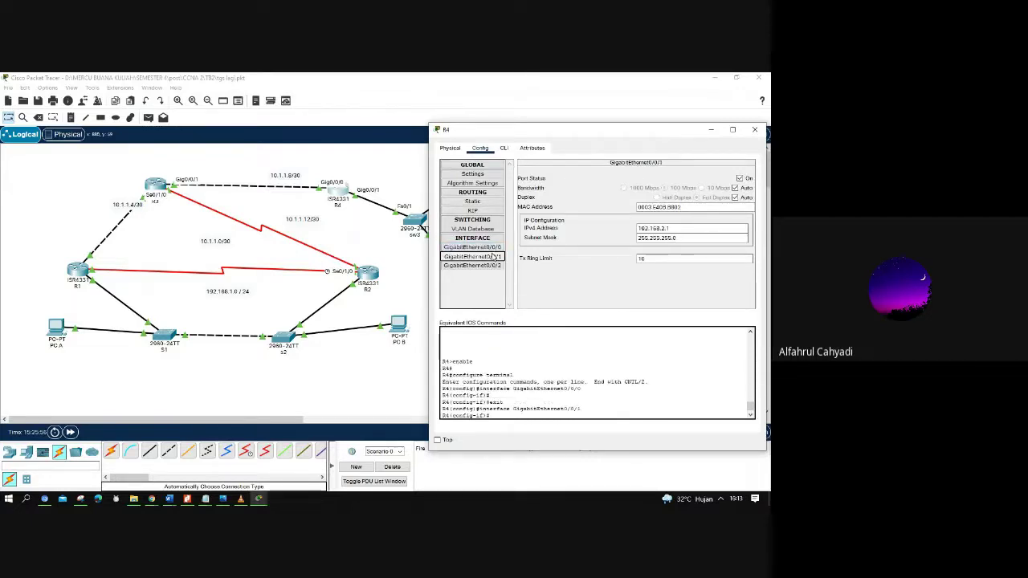
{"action": "left_click", "coordinate": [482, 248]}
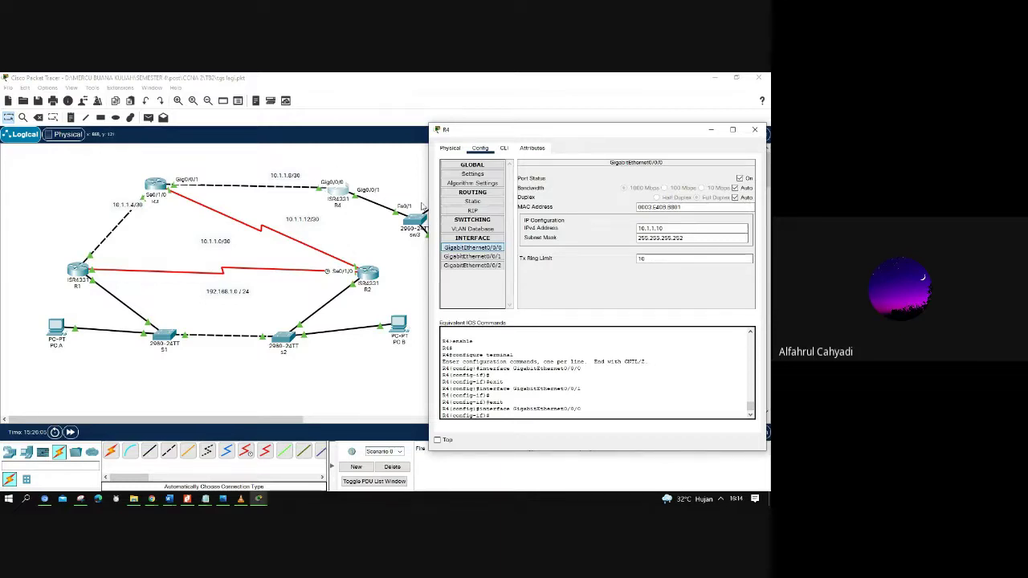
{"action": "left_click", "coordinate": [659, 228]}
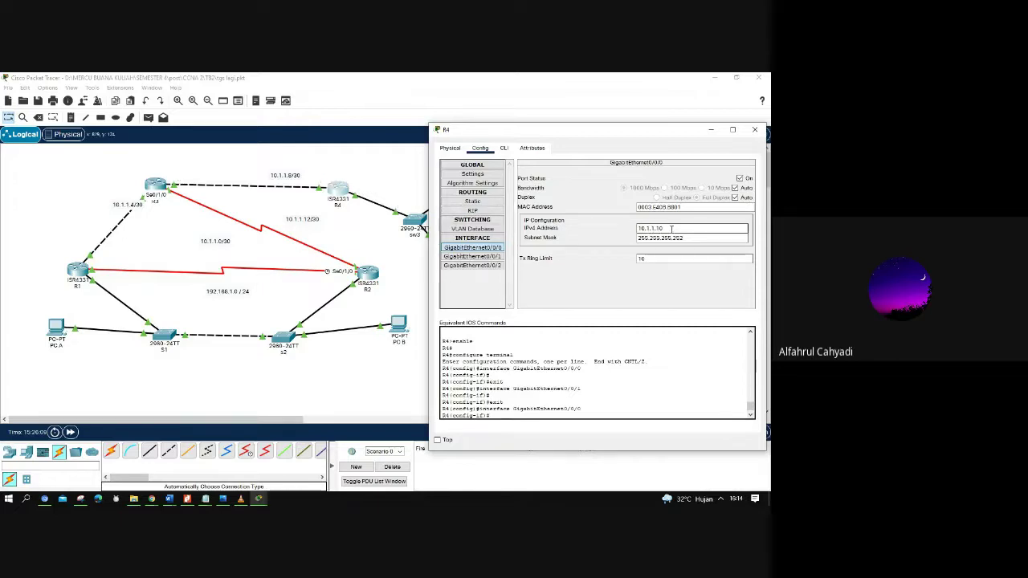
{"action": "left_click_drag", "start_coordinate": [666, 228], "coordinate": [641, 233]}
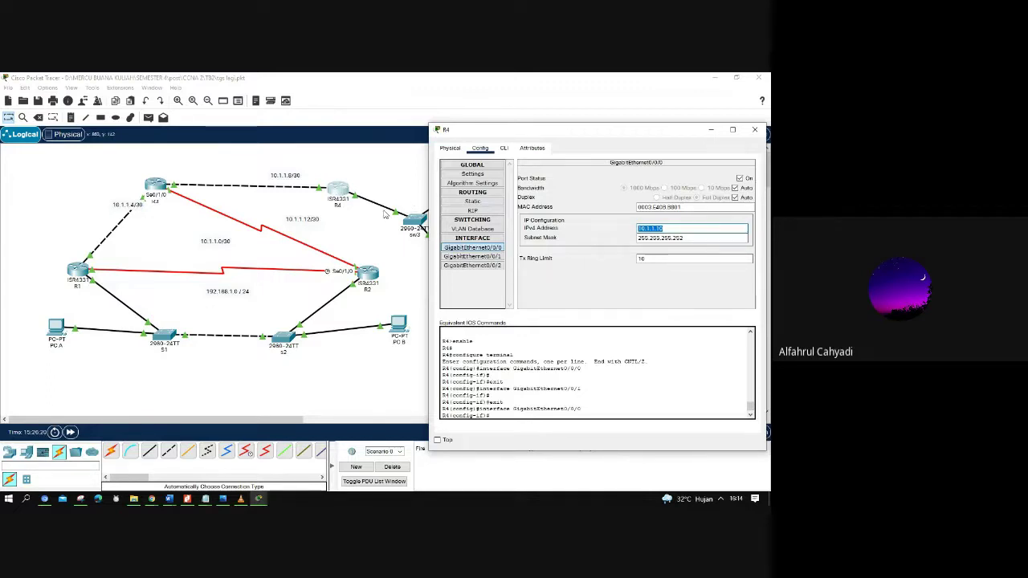
- Nudge router R4 slightly up on the canvas to inspect its link ports, and return to its GigabitEthernet0/0/0 settings
{"action": "left_click", "coordinate": [344, 191]}
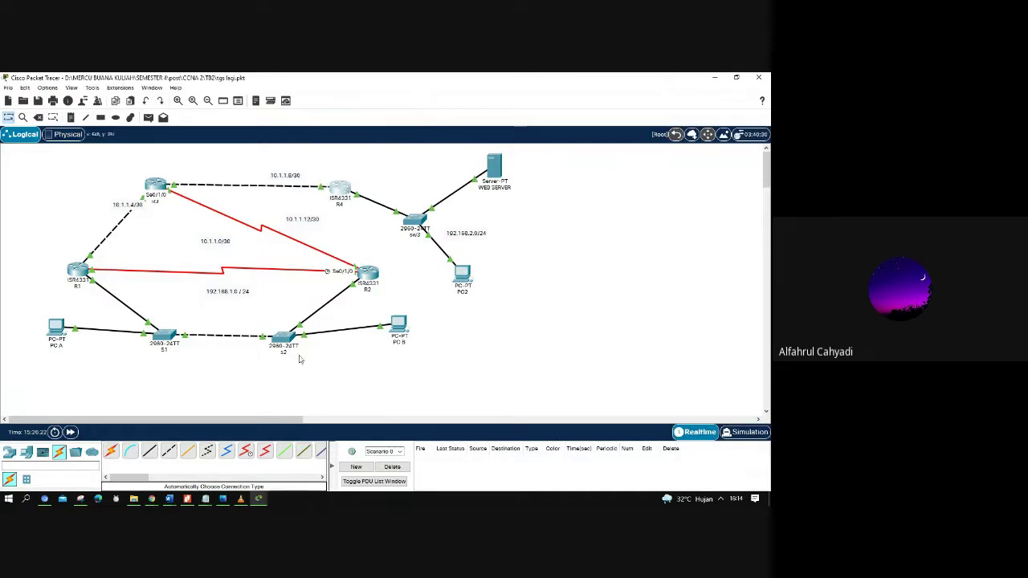
{"action": "mouse_move", "coordinate": [261, 495]}
{"action": "left_click", "coordinate": [296, 456]}
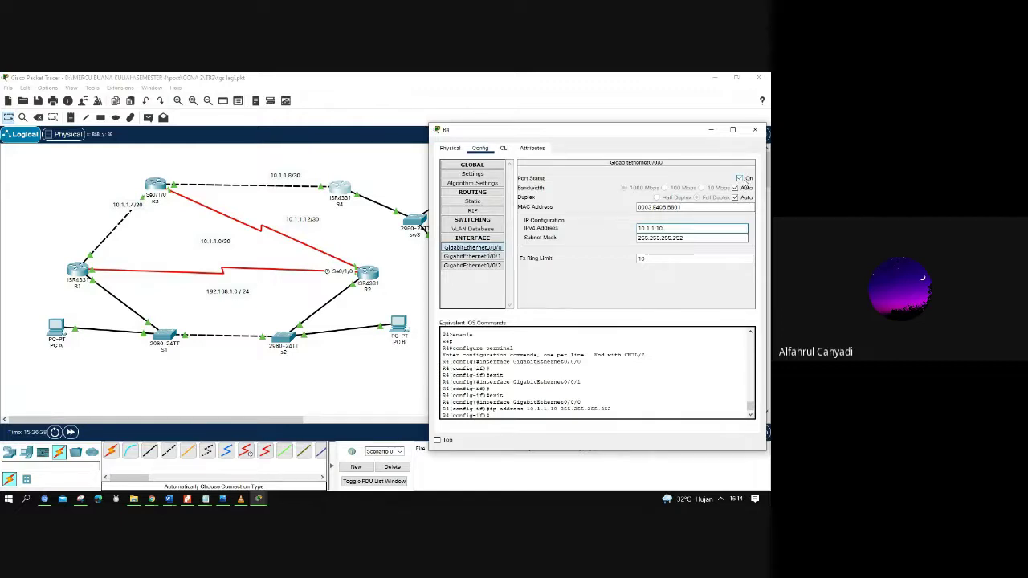
{"action": "left_click_drag", "start_coordinate": [339, 192], "coordinate": [334, 186]}
{"action": "mouse_move", "coordinate": [350, 194]}
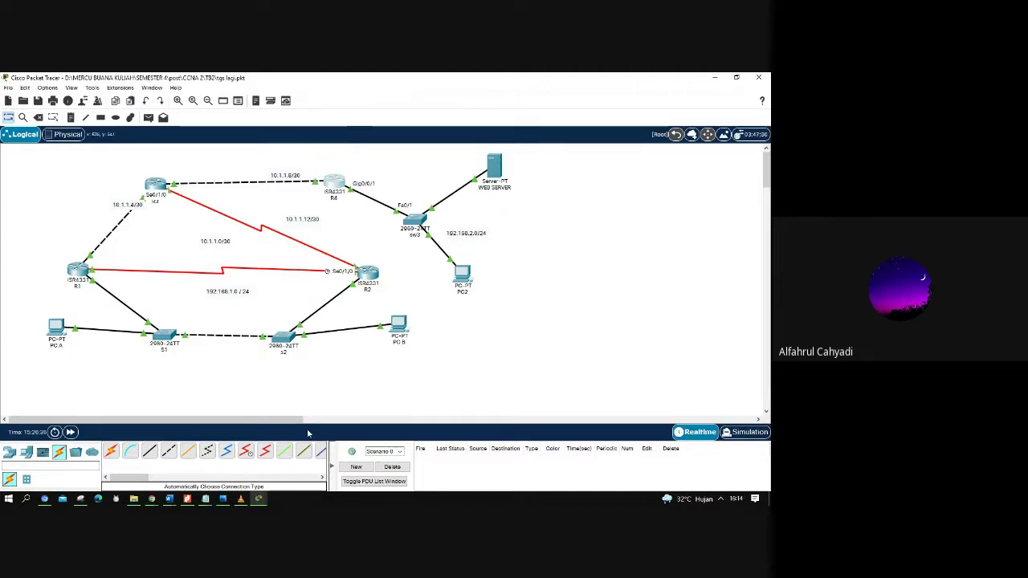
{"action": "mouse_move", "coordinate": [265, 499]}
{"action": "left_click", "coordinate": [321, 452]}
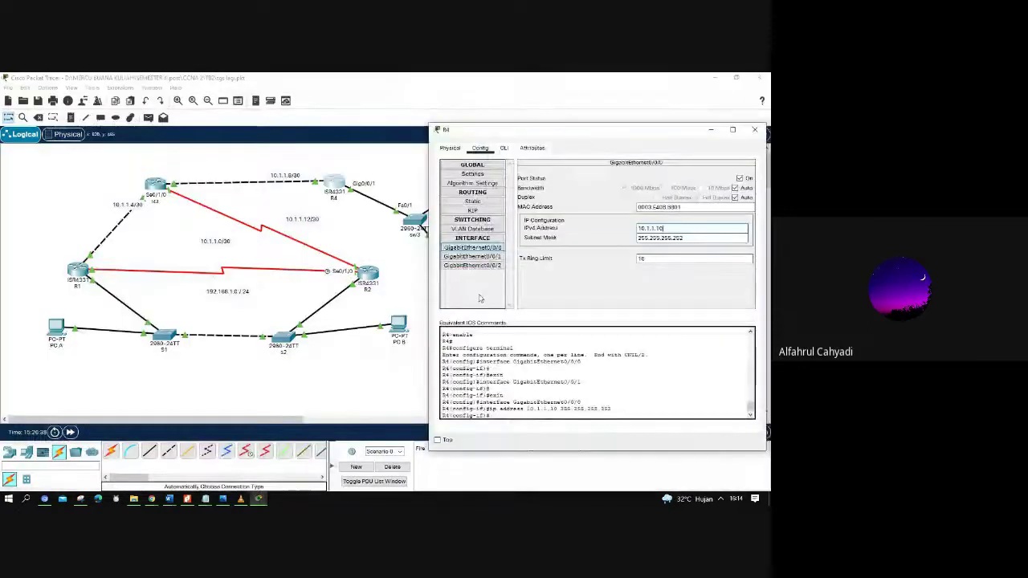
- Review the IPv4 address and subnet mask of R4's GigabitEthernet0/0/1 interface
{"action": "left_click", "coordinate": [478, 257]}
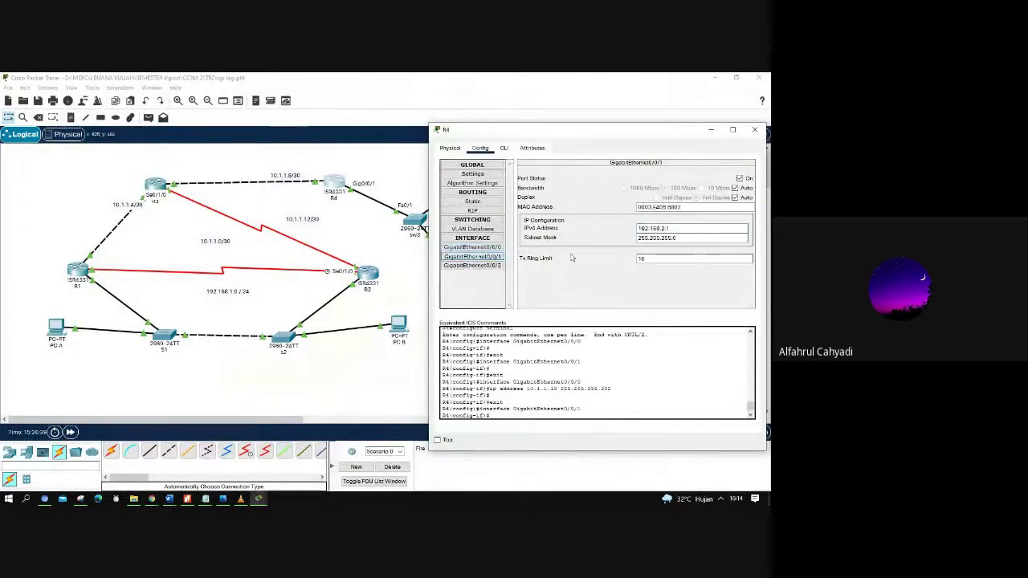
{"action": "right_click", "coordinate": [609, 134]}
{"action": "left_click", "coordinate": [598, 134]}
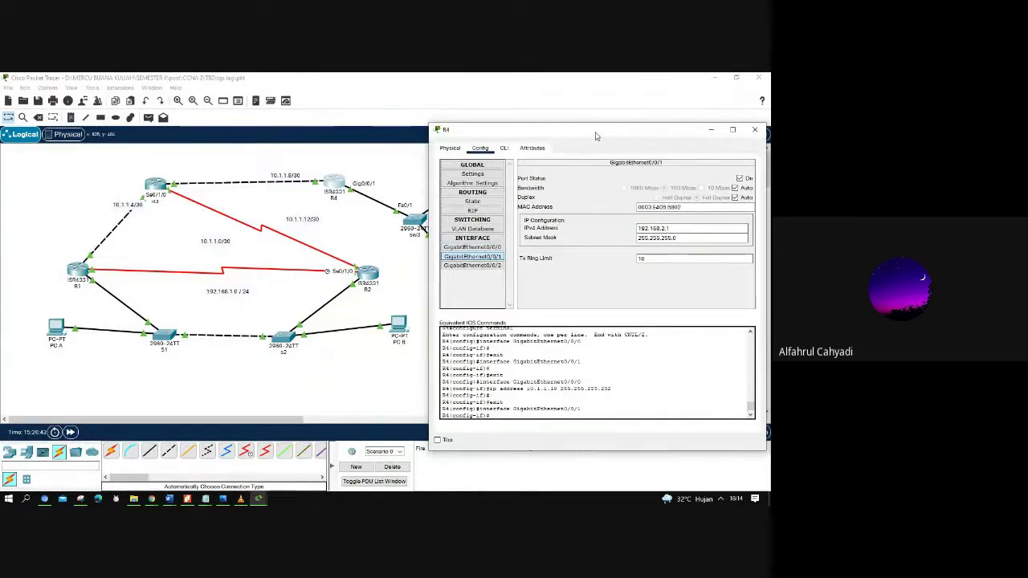
{"action": "left_click", "coordinate": [684, 229]}
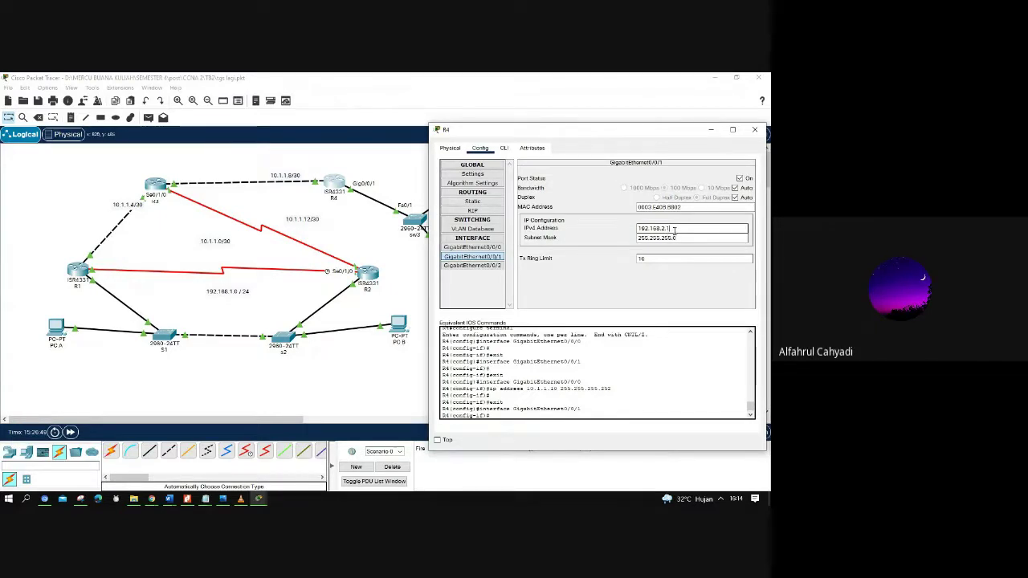
- Check the subnet mask and port status of R4's GigabitEthernet0/0/1 interface, and close R4's configuration
{"action": "left_click", "coordinate": [679, 236]}
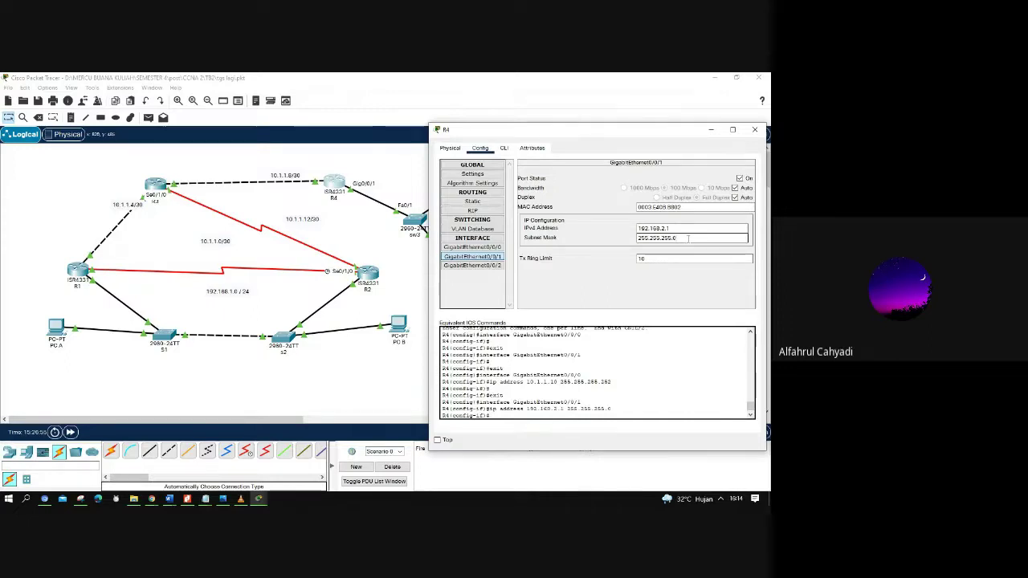
{"action": "left_click", "coordinate": [740, 178]}
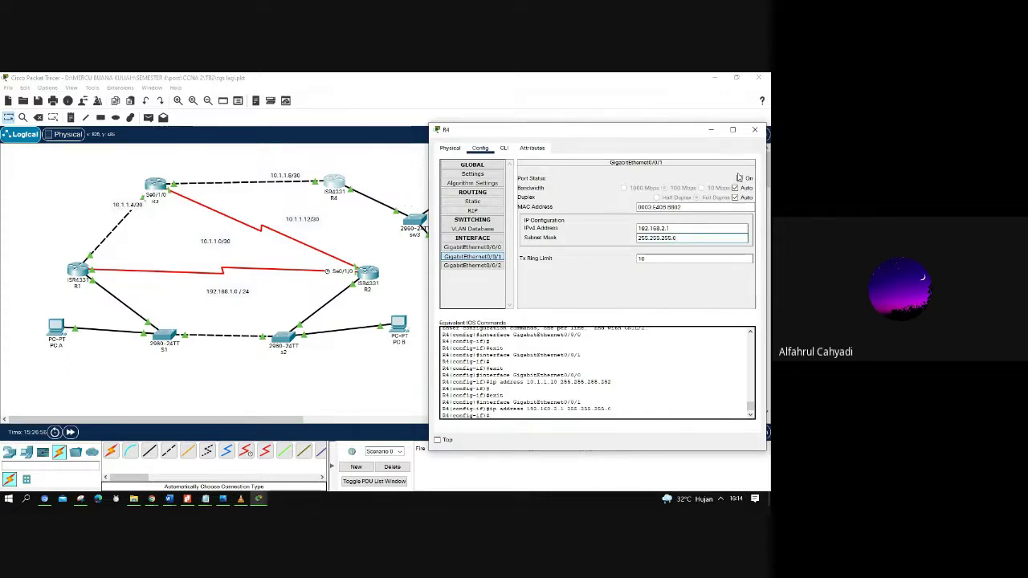
{"action": "left_click", "coordinate": [472, 265]}
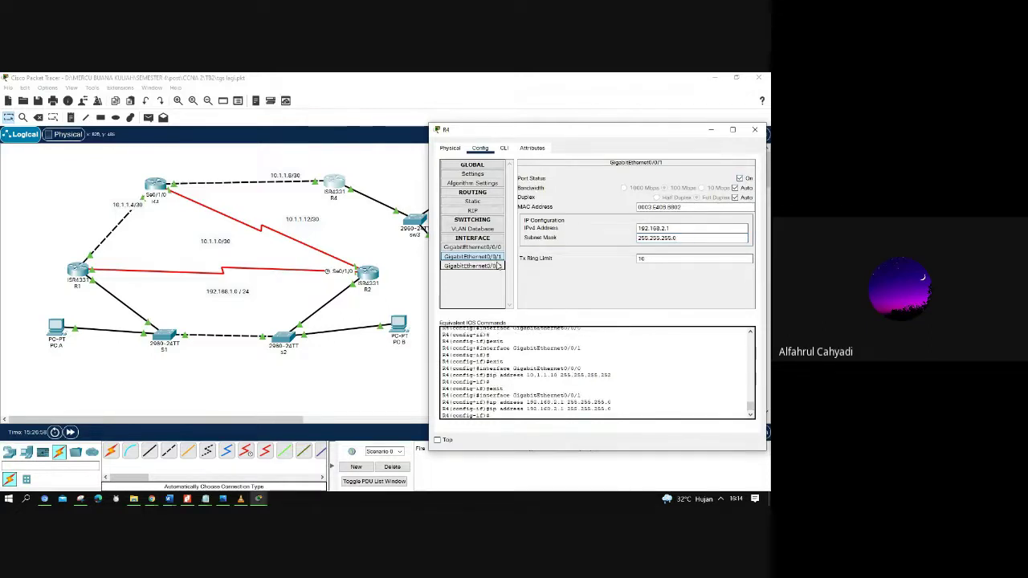
{"action": "left_click", "coordinate": [753, 131]}
- Compare switch sw3's link ports on the canvas with its FastEthernet0/1 settings, and close the switch's configuration
{"action": "left_click", "coordinate": [415, 228]}
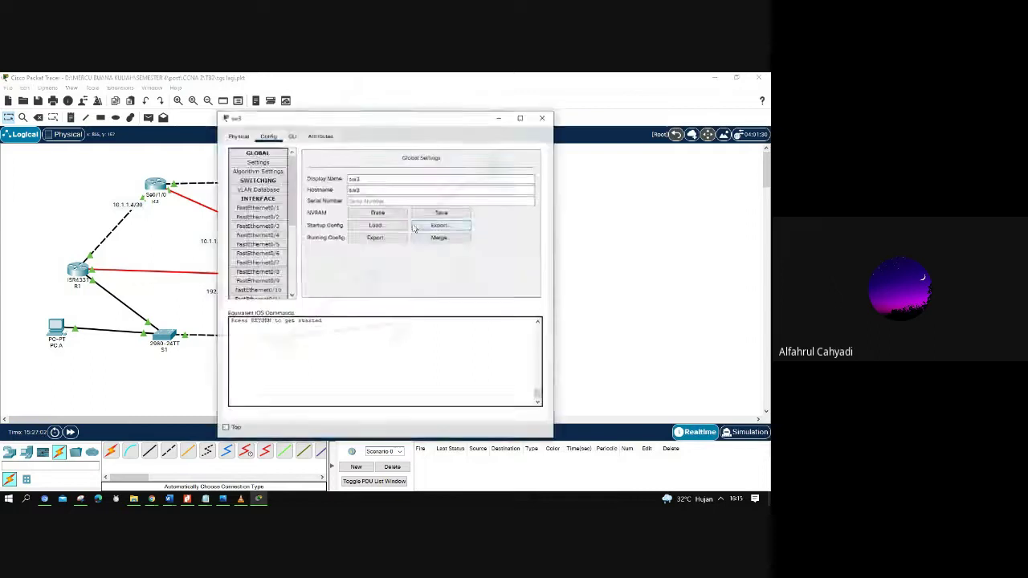
{"action": "left_click_drag", "start_coordinate": [349, 122], "coordinate": [611, 132]}
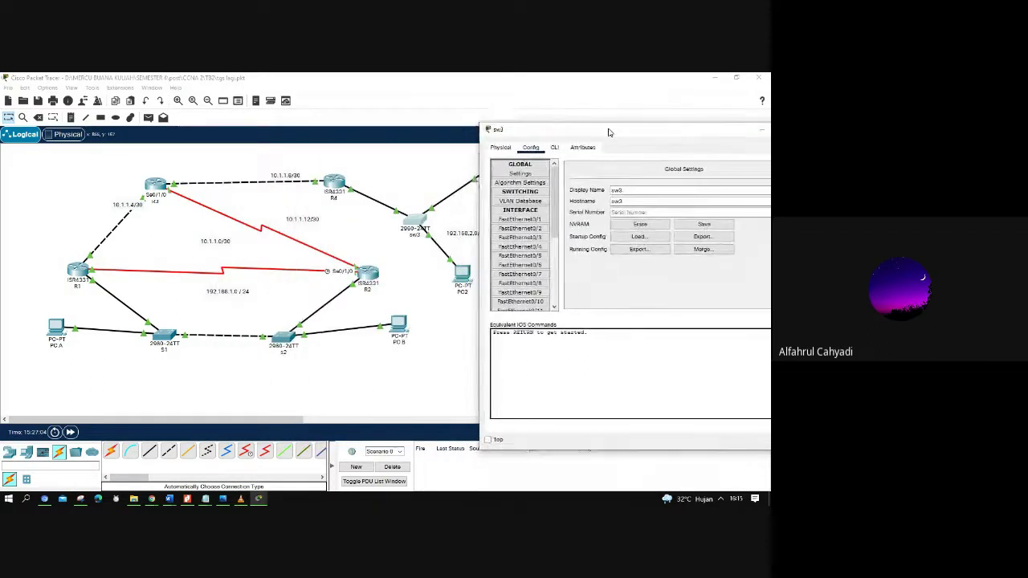
{"action": "left_click", "coordinate": [385, 234]}
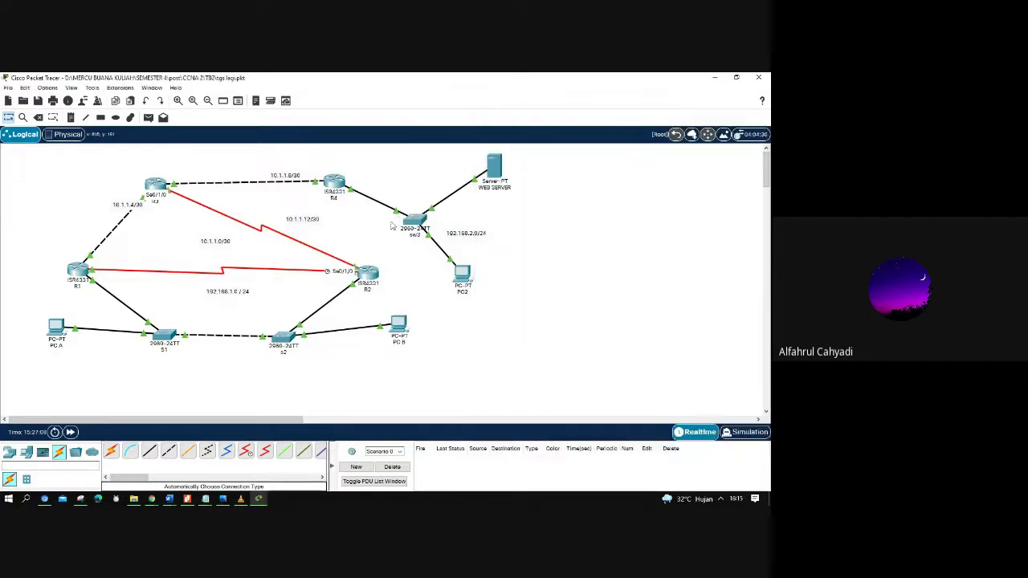
{"action": "mouse_move", "coordinate": [397, 213]}
{"action": "mouse_move", "coordinate": [259, 499]}
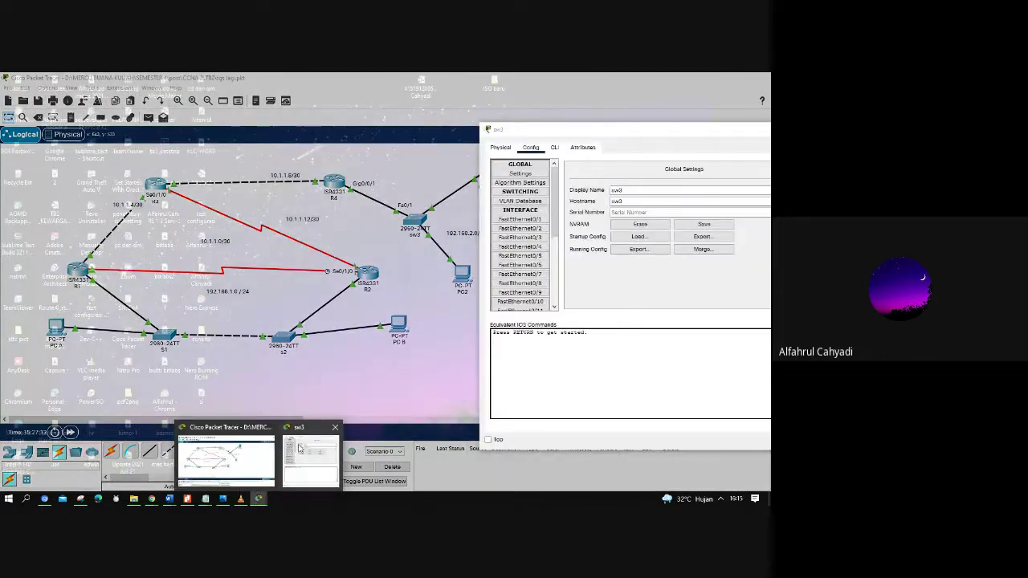
{"action": "left_click", "coordinate": [298, 448]}
{"action": "left_click", "coordinate": [530, 219]}
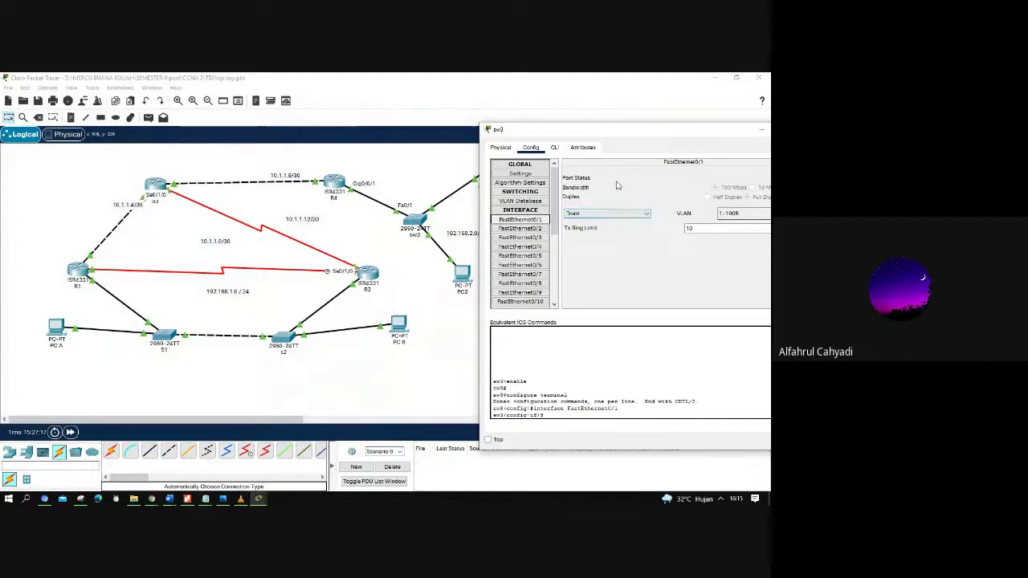
{"action": "left_click_drag", "start_coordinate": [593, 133], "coordinate": [491, 200]}
{"action": "left_click", "coordinate": [699, 199]}
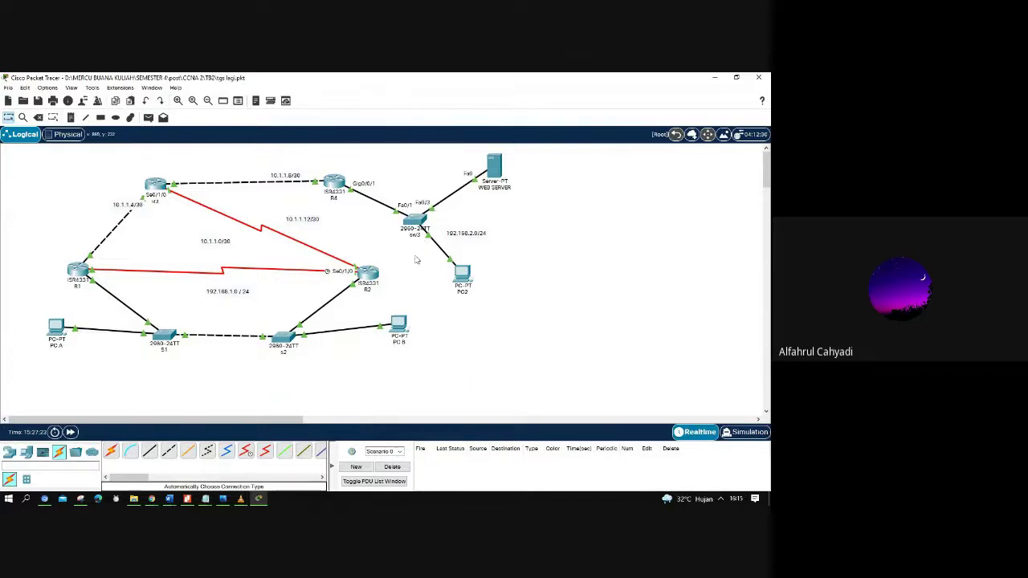
- Reopen switch sw3's configuration, review its FastEthernet0/3 settings, and close it
{"action": "left_click", "coordinate": [415, 227]}
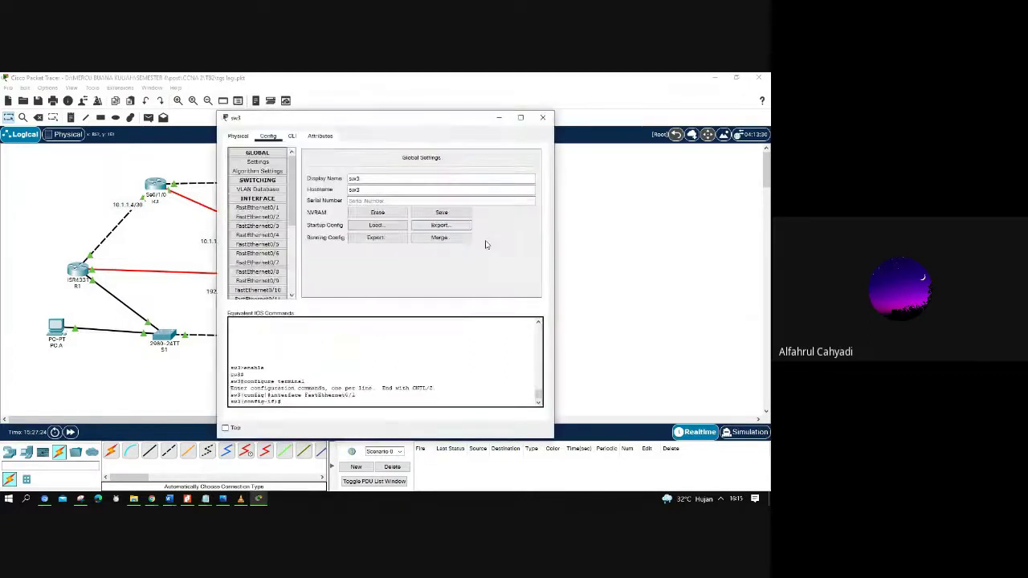
{"action": "left_click", "coordinate": [278, 227]}
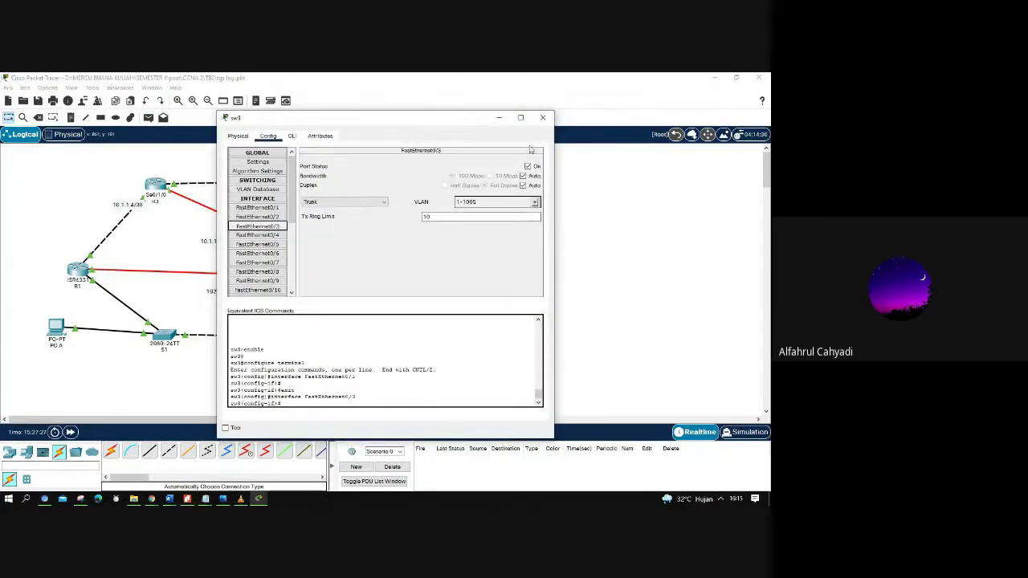
{"action": "left_click", "coordinate": [543, 118]}
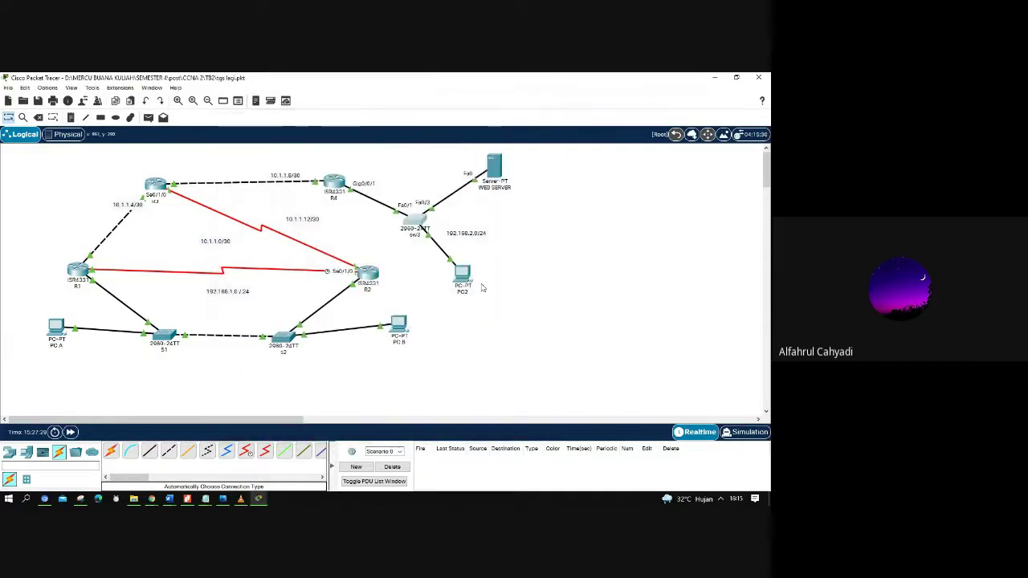
- Open router R1's static routes beside the topology and review the configured route's network and next hop
{"action": "mouse_move", "coordinate": [463, 285]}
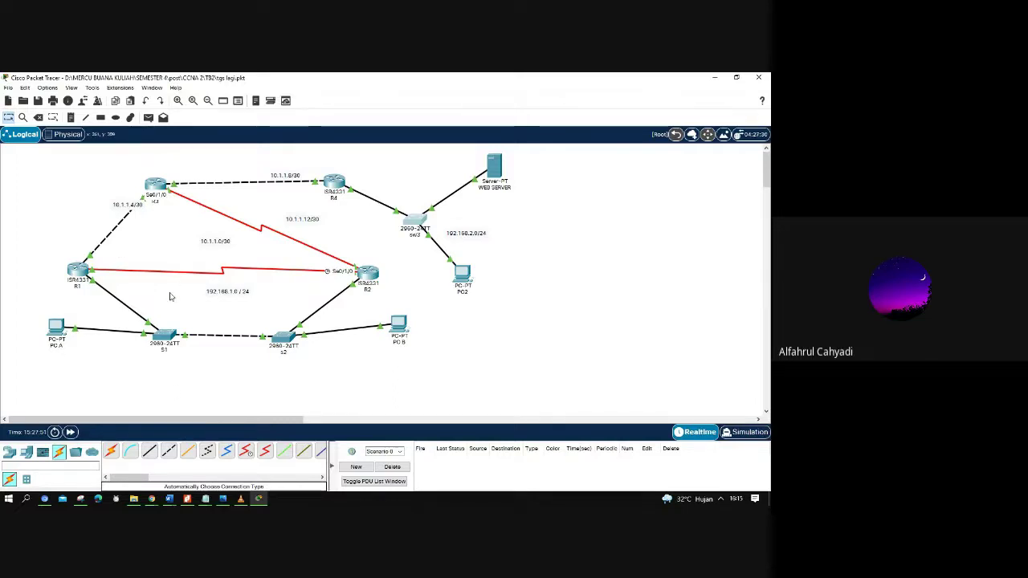
{"action": "left_click", "coordinate": [78, 271]}
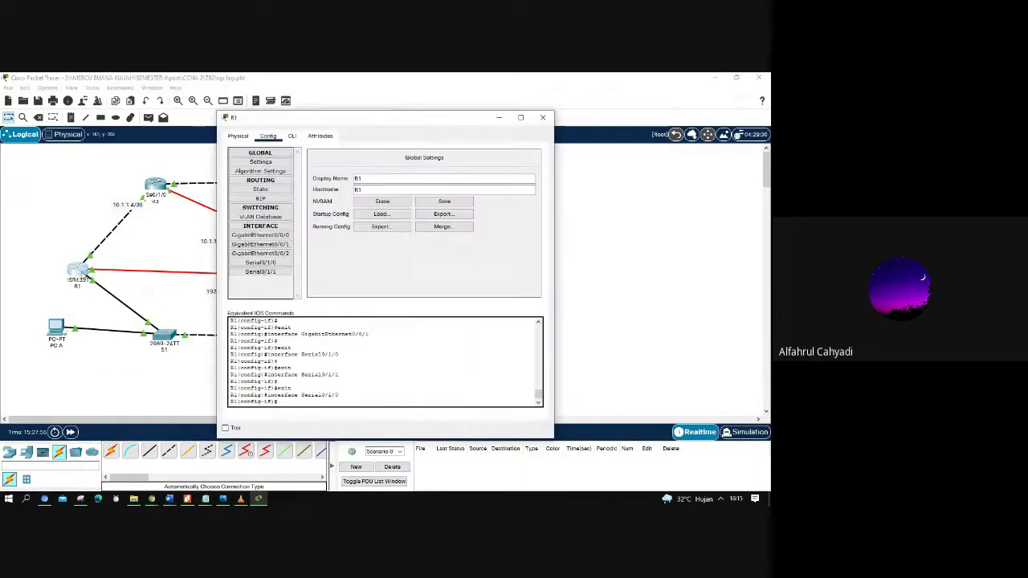
{"action": "left_click_drag", "start_coordinate": [280, 114], "coordinate": [463, 113]}
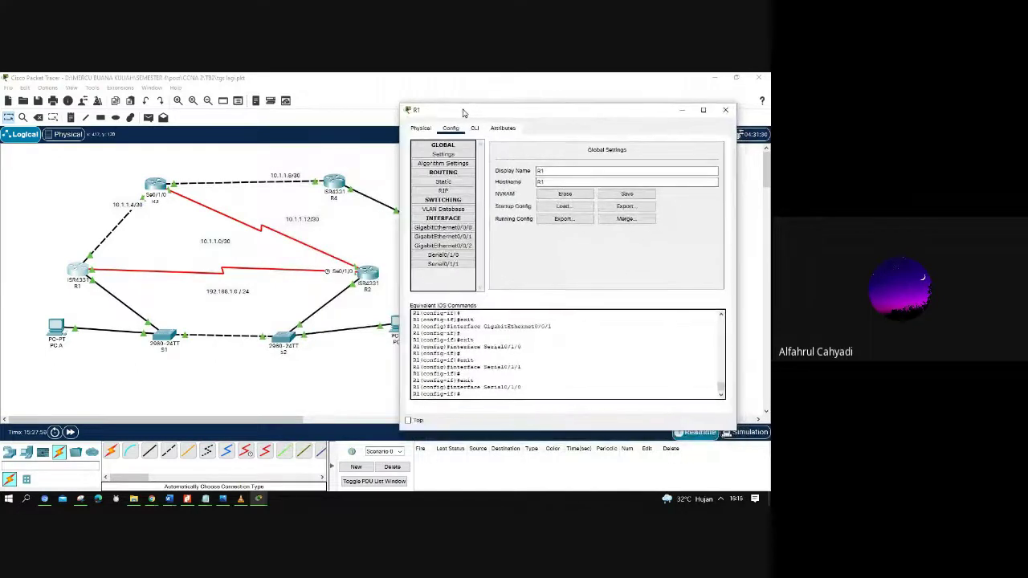
{"action": "left_click", "coordinate": [461, 183]}
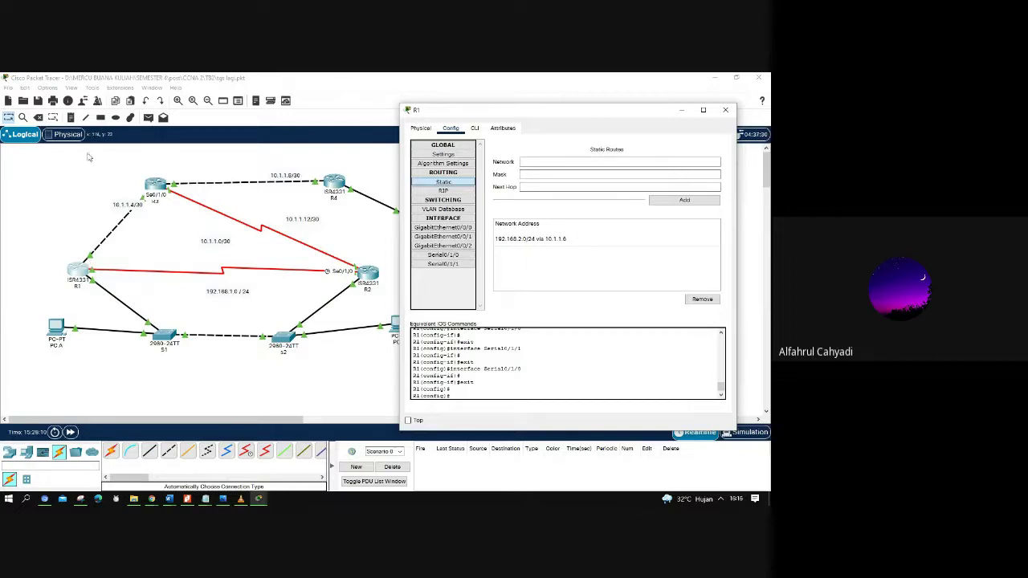
{"action": "left_click_drag", "start_coordinate": [443, 115], "coordinate": [515, 122]}
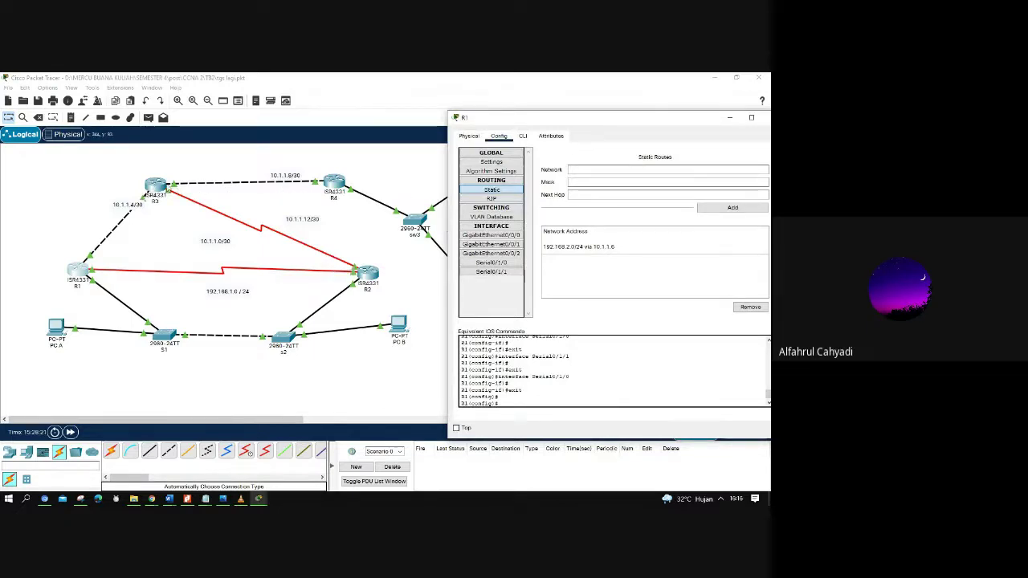
- Review the IPv4 address of R3's GigabitEthernet0/0/0 as the next hop for R1's route, and close R3's configuration
{"action": "left_click", "coordinate": [164, 188]}
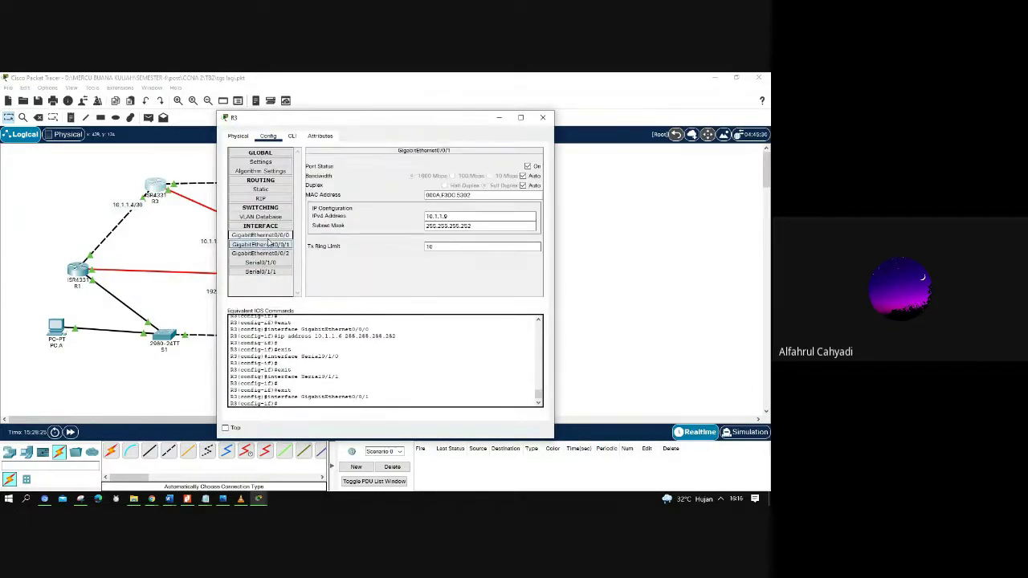
{"action": "left_click", "coordinate": [260, 234]}
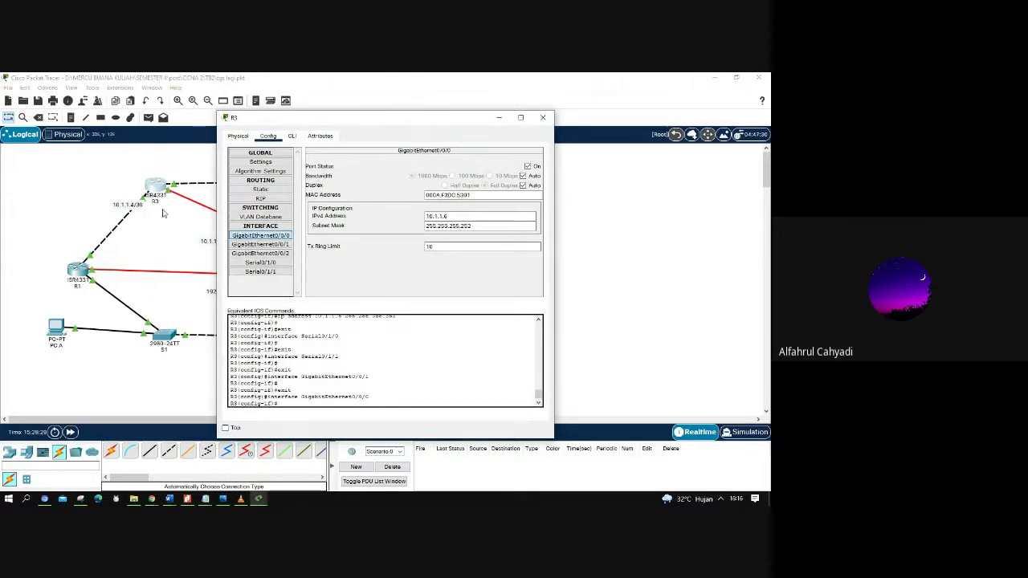
{"action": "left_click", "coordinate": [542, 117]}
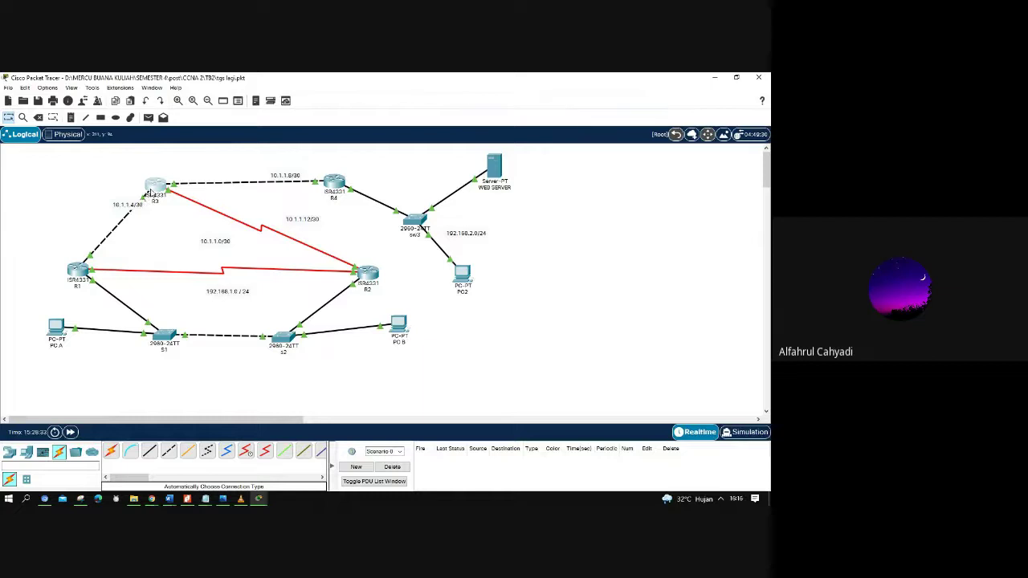
- Move router R3 slightly up on the canvas, inspect the ports of its link to R1, and return to R1's static routes
{"action": "left_click_drag", "start_coordinate": [149, 193], "coordinate": [154, 178]}
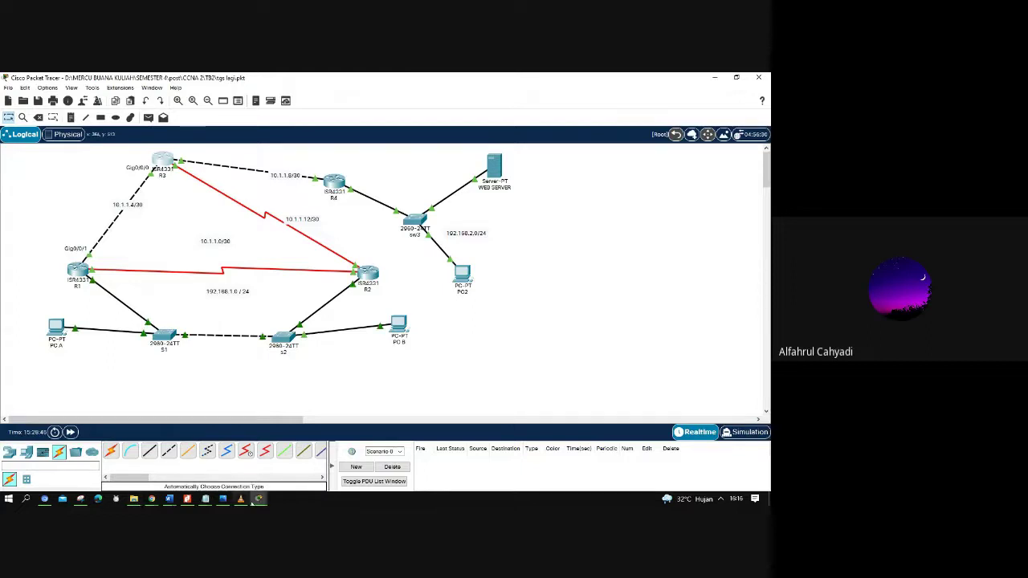
{"action": "mouse_move", "coordinate": [259, 498]}
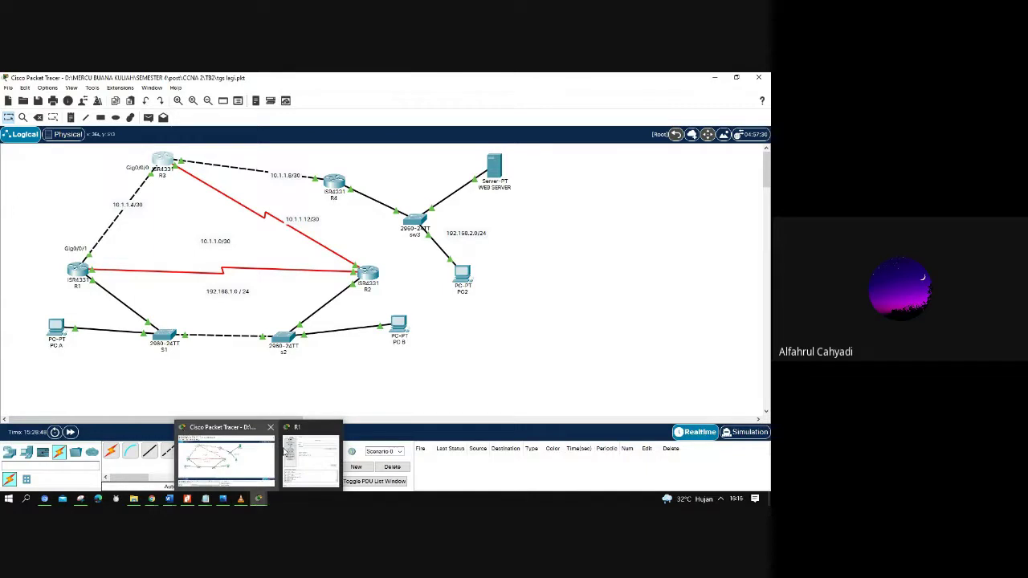
{"action": "mouse_move", "coordinate": [316, 466]}
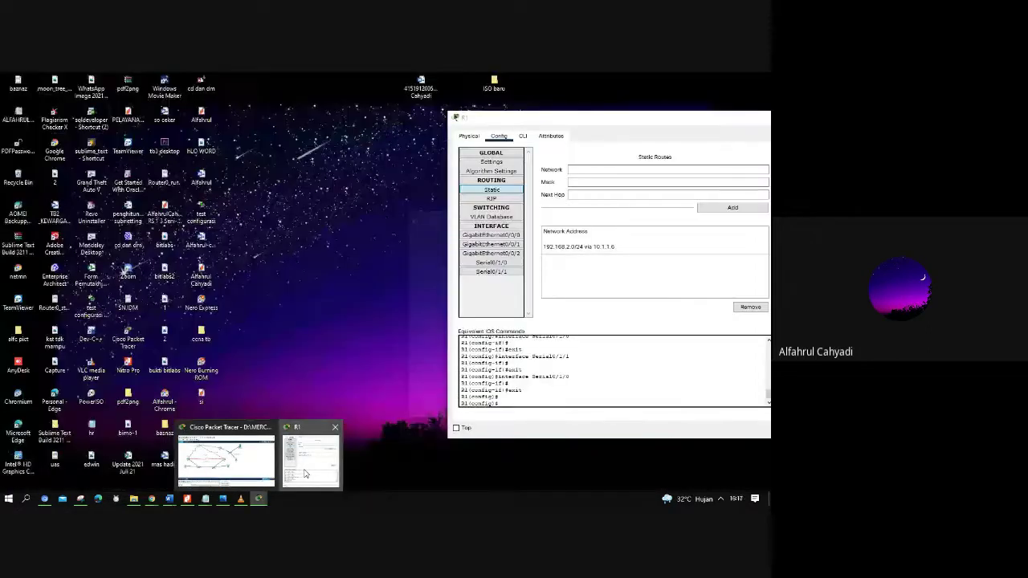
{"action": "left_click", "coordinate": [304, 474]}
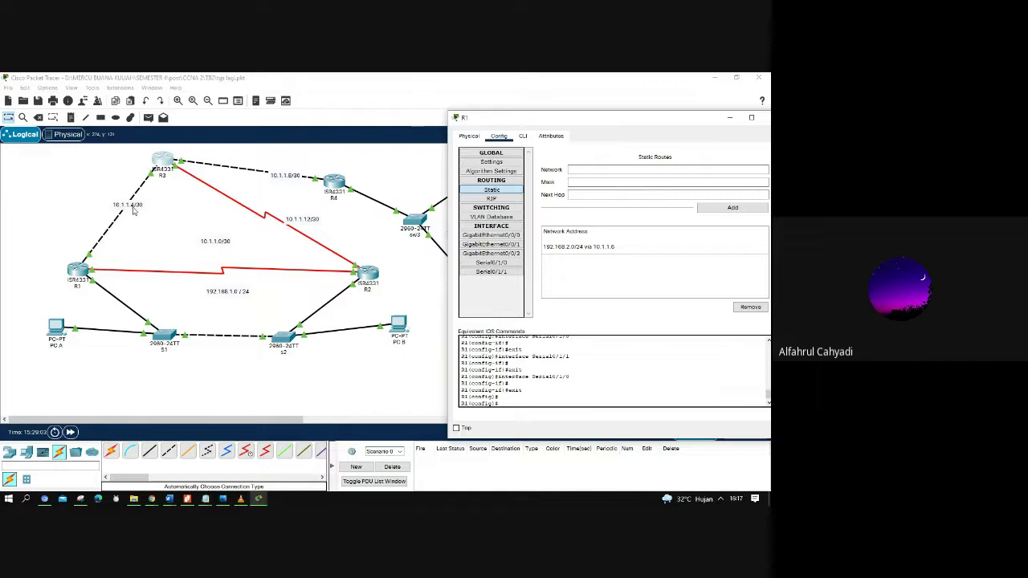
- Examine the network and mask fields for adding a static route on R1, and close R1's configuration
{"action": "left_click", "coordinate": [586, 185]}
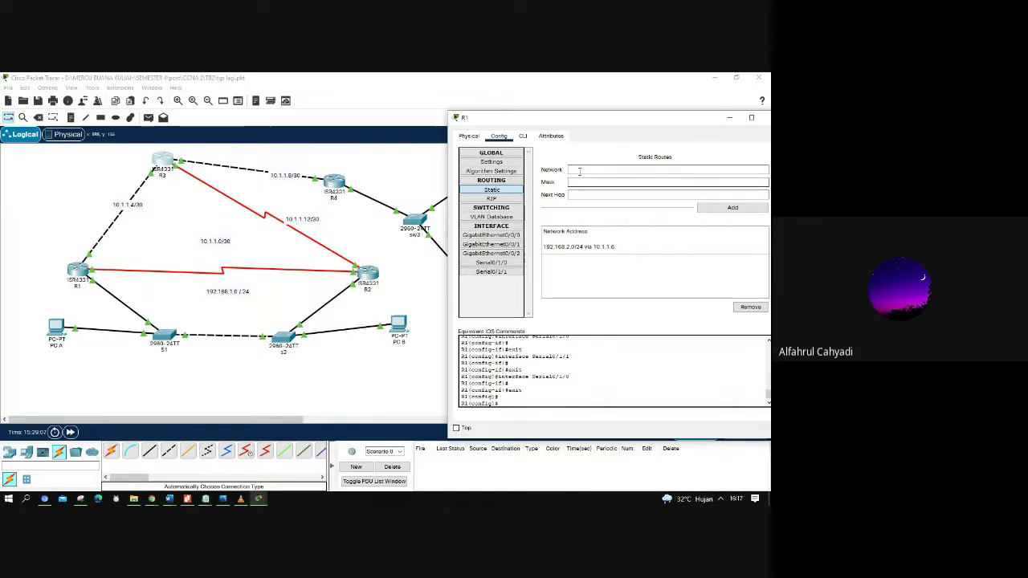
{"action": "left_click", "coordinate": [578, 166]}
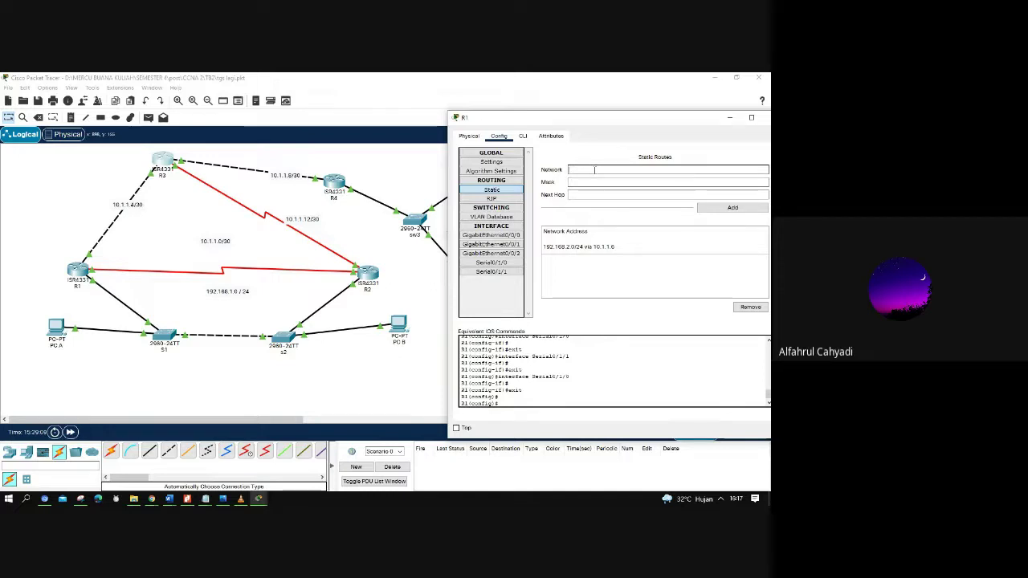
{"action": "left_click", "coordinate": [594, 181]}
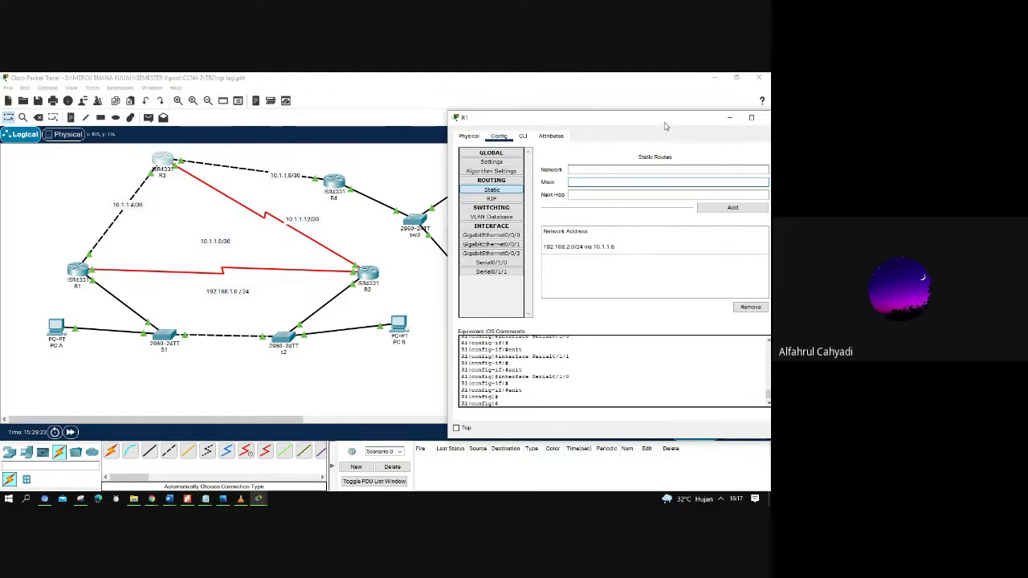
{"action": "left_click_drag", "start_coordinate": [665, 126], "coordinate": [548, 126]}
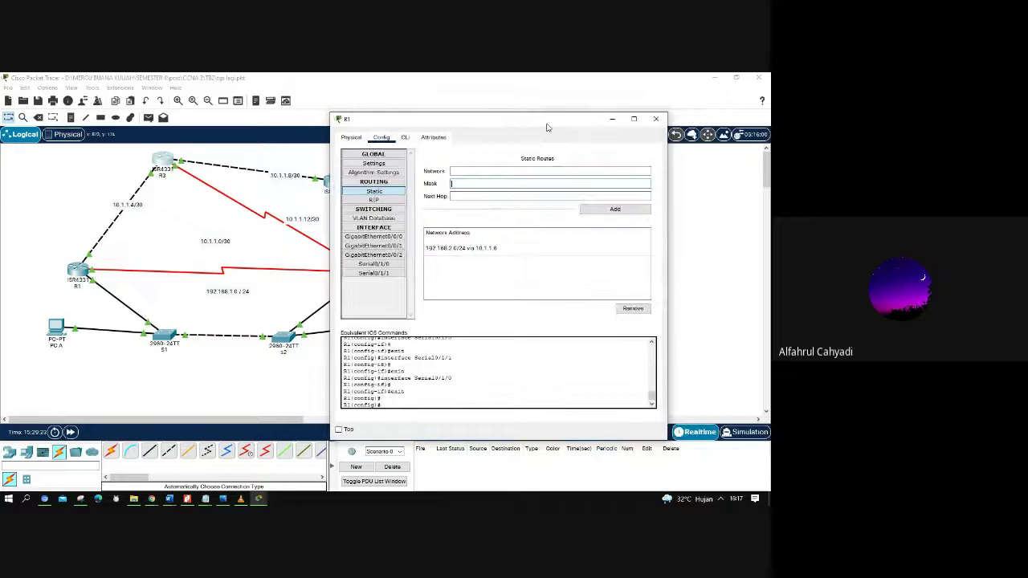
{"action": "left_click", "coordinate": [659, 121]}
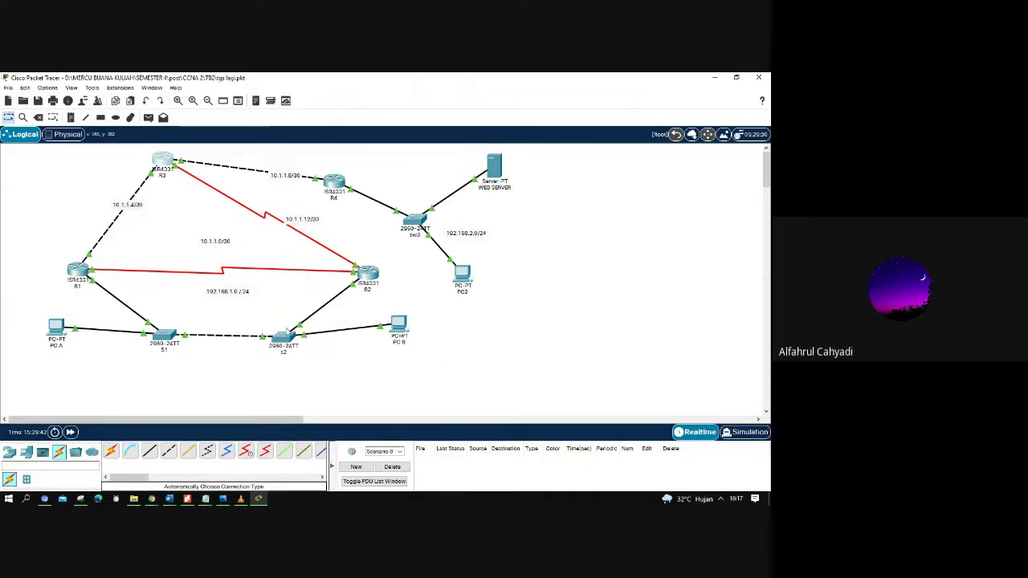
- Return to the topology, recheck R1's list of static routes, and close the router's configuration
{"action": "left_click", "coordinate": [254, 502]}
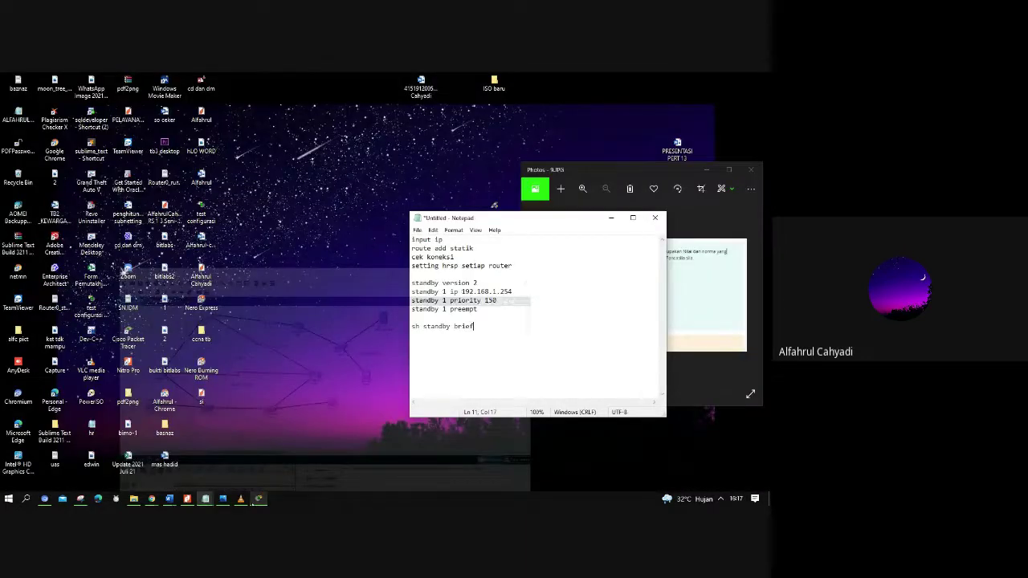
{"action": "left_click", "coordinate": [258, 498]}
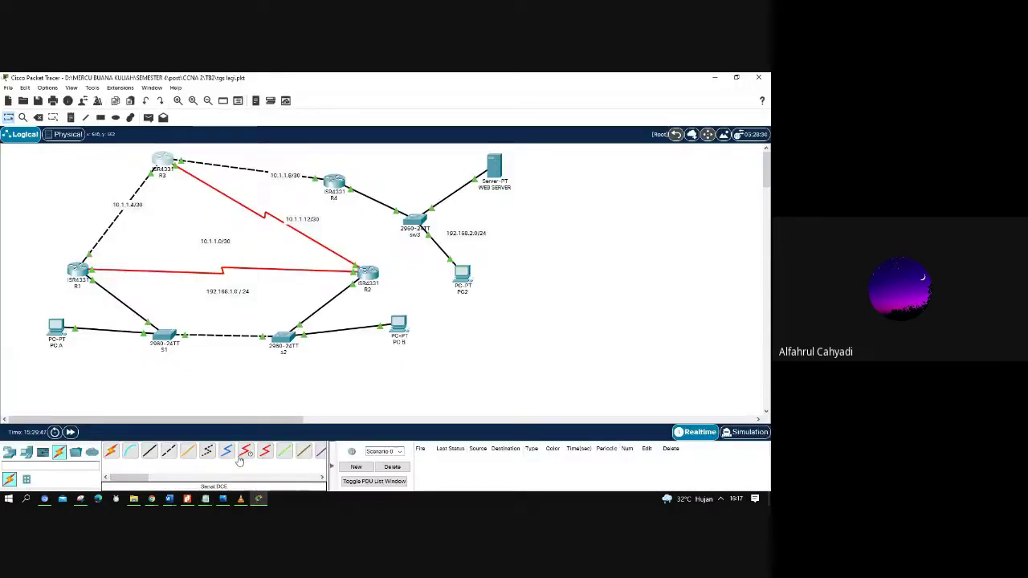
{"action": "left_click", "coordinate": [83, 276]}
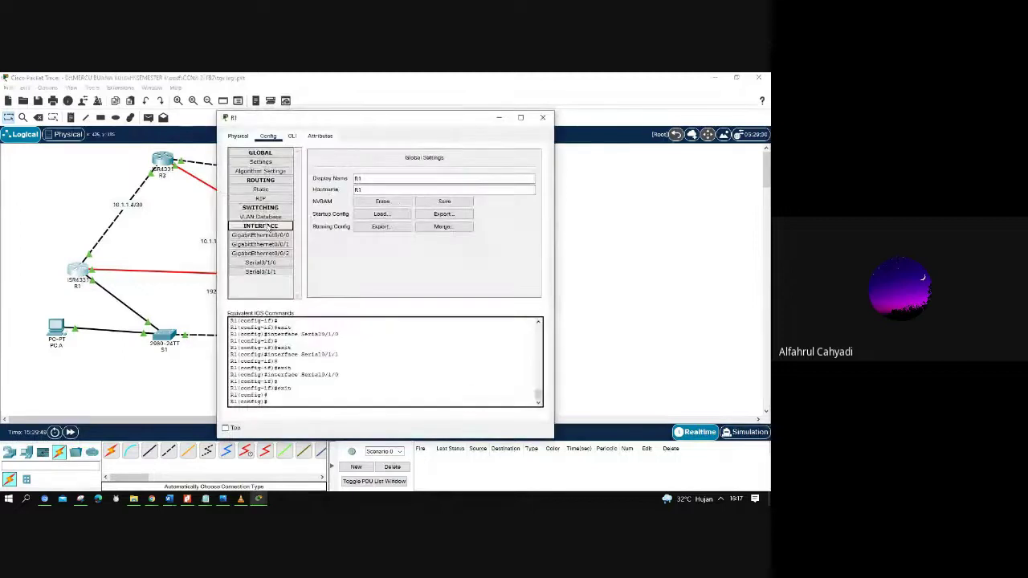
{"action": "left_click", "coordinate": [262, 189]}
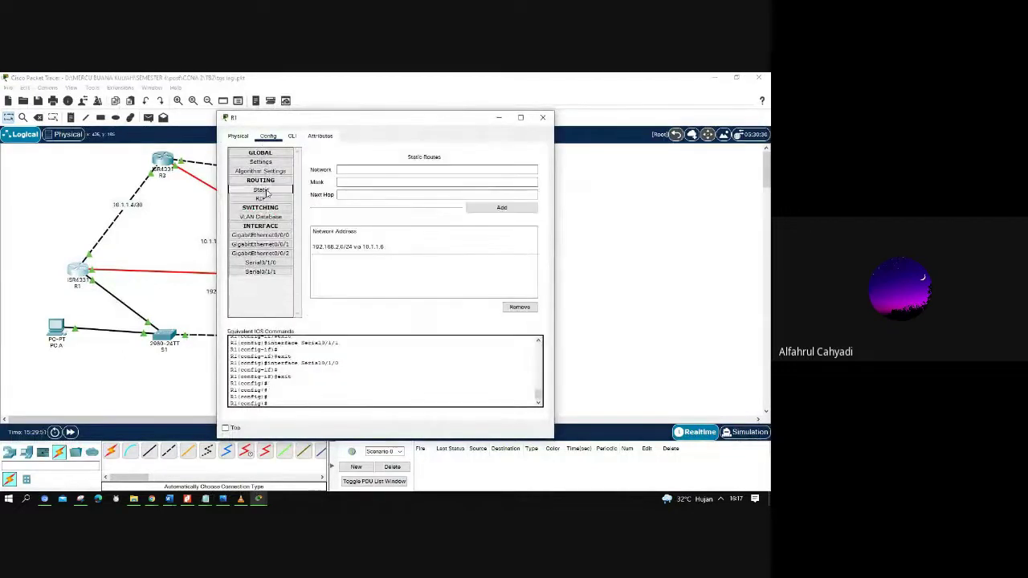
{"action": "left_click", "coordinate": [542, 117]}
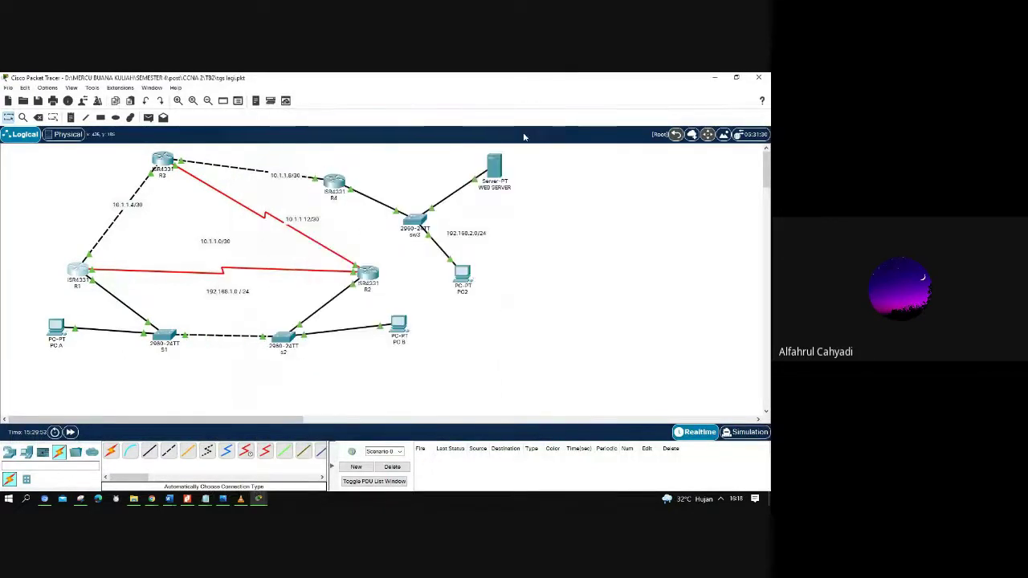
- Open R2's configuration, review its static routes, and examine the network, mask and next-hop fields for adding a route
{"action": "left_click", "coordinate": [365, 274]}
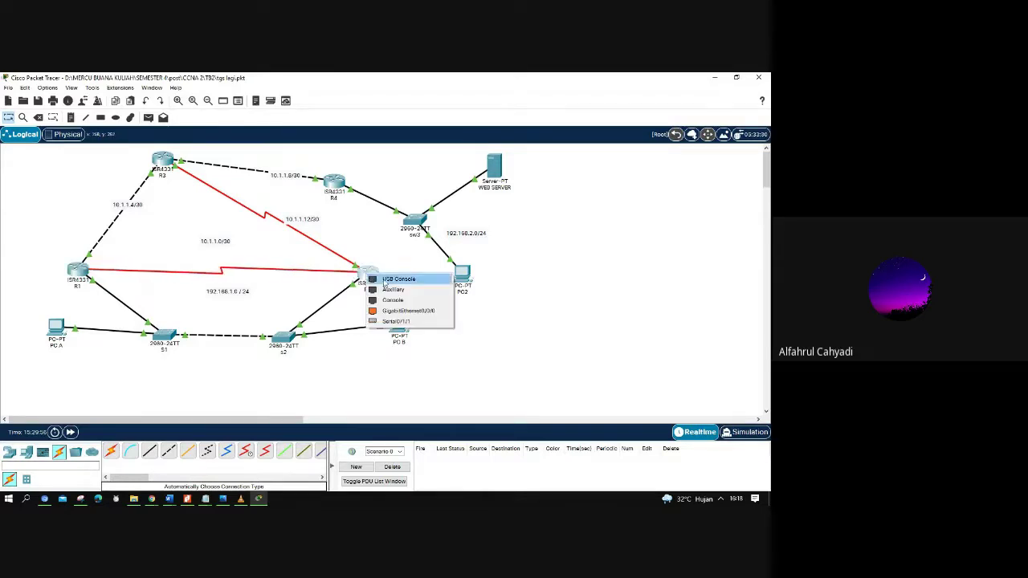
{"action": "left_click", "coordinate": [416, 322]}
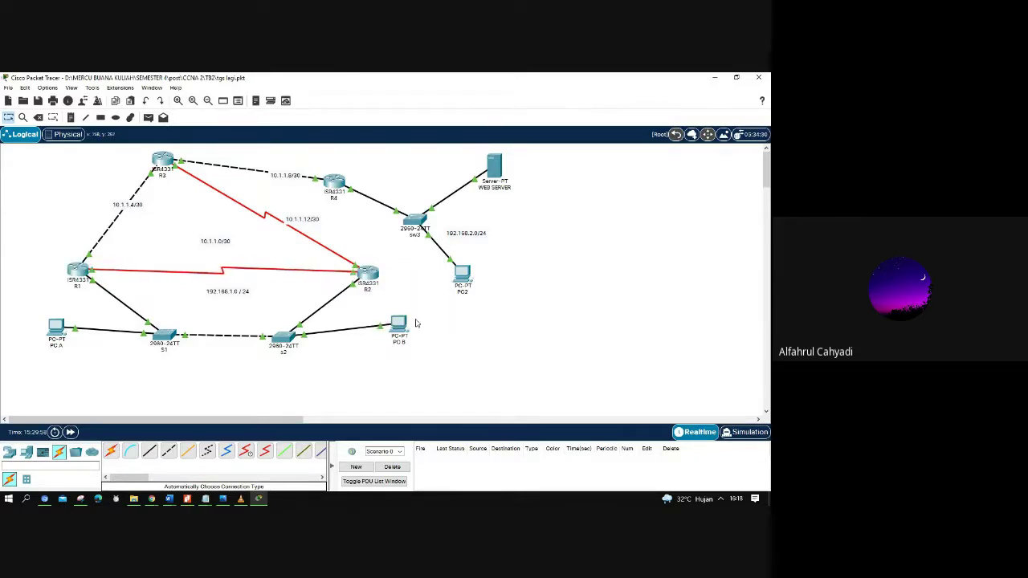
{"action": "left_click", "coordinate": [366, 275]}
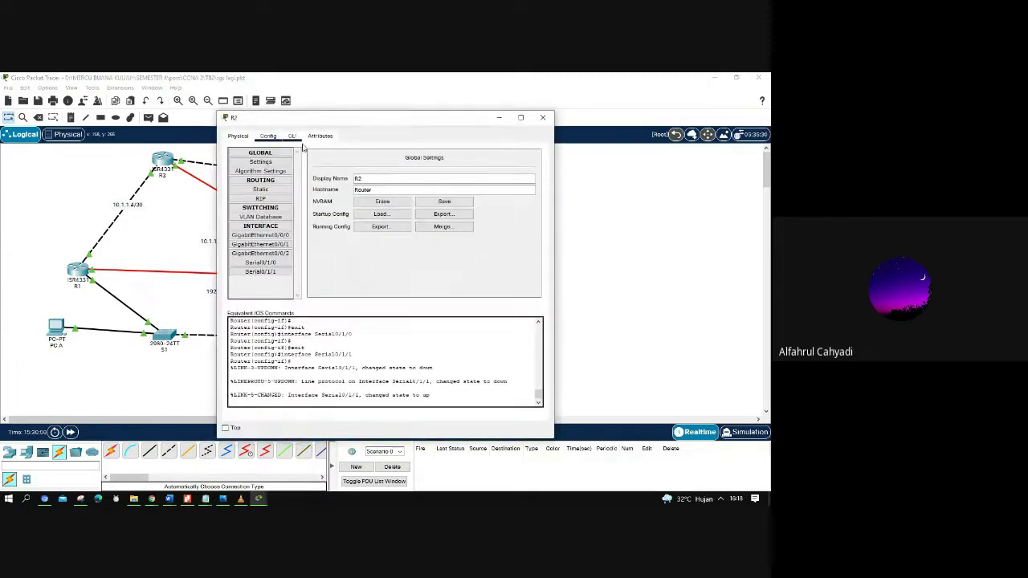
{"action": "left_click_drag", "start_coordinate": [308, 125], "coordinate": [509, 123]}
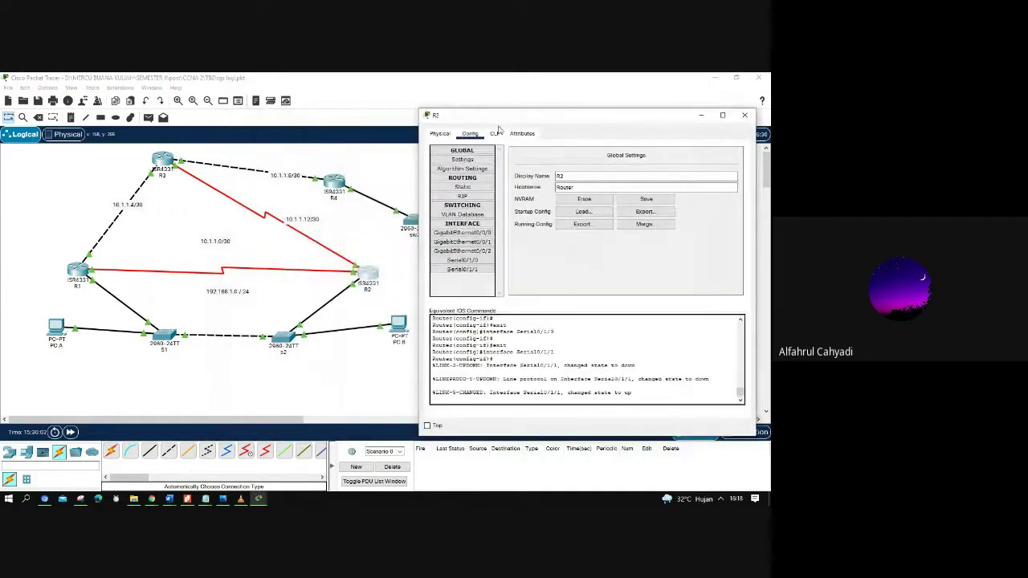
{"action": "left_click", "coordinate": [465, 188]}
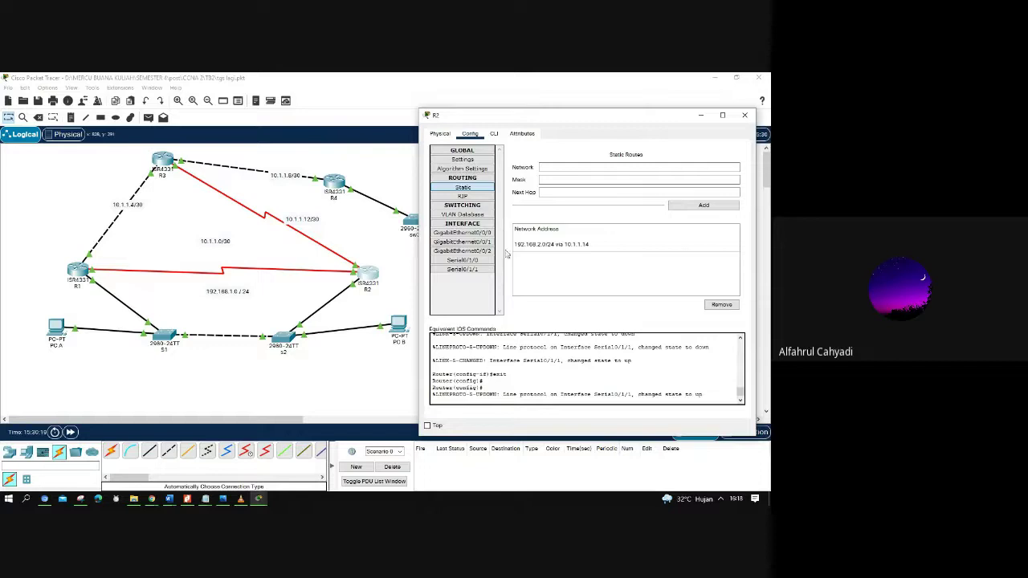
{"action": "left_click", "coordinate": [551, 168]}
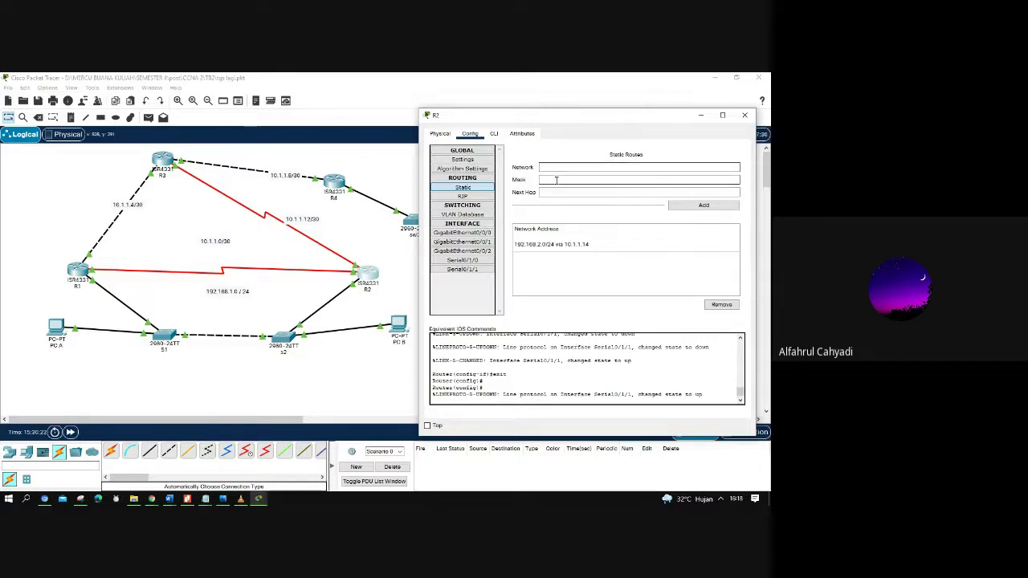
{"action": "left_click", "coordinate": [555, 180]}
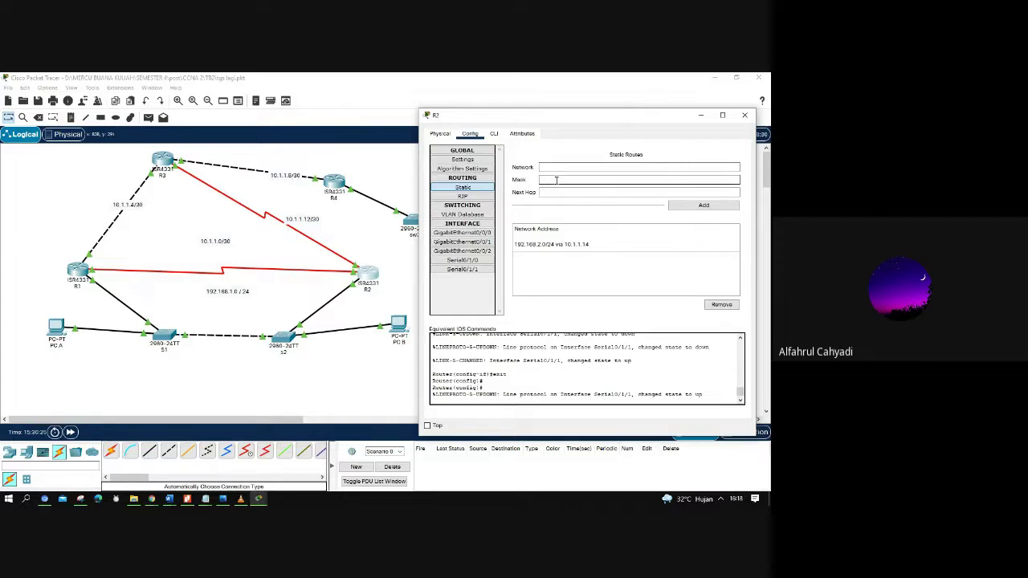
{"action": "left_click", "coordinate": [550, 191]}
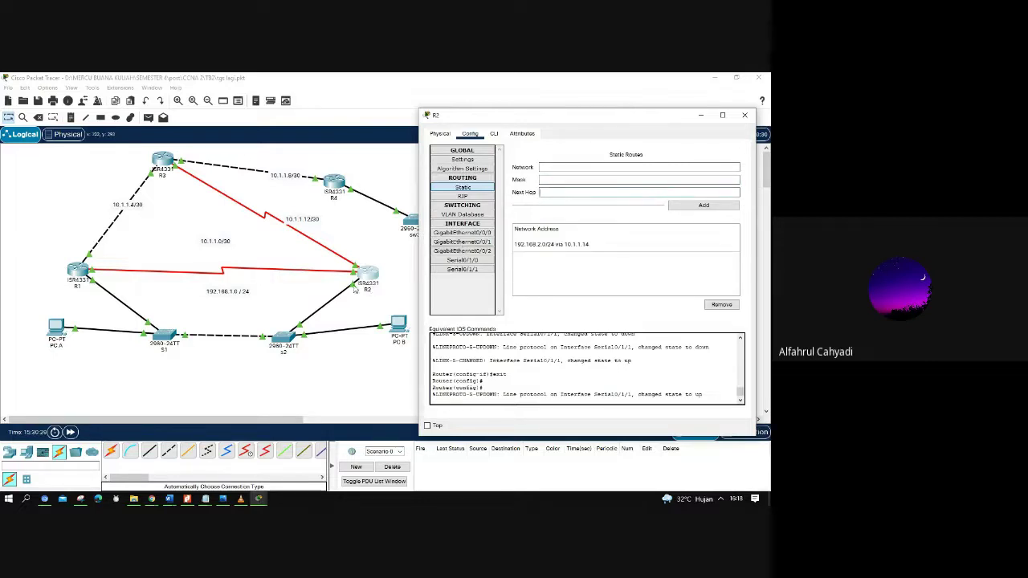
- Move router R2 slightly to the right on the canvas, and review the IPv4 settings of its GigabitEthernet0/0/1 interface
{"action": "left_click_drag", "start_coordinate": [362, 289], "coordinate": [371, 291]}
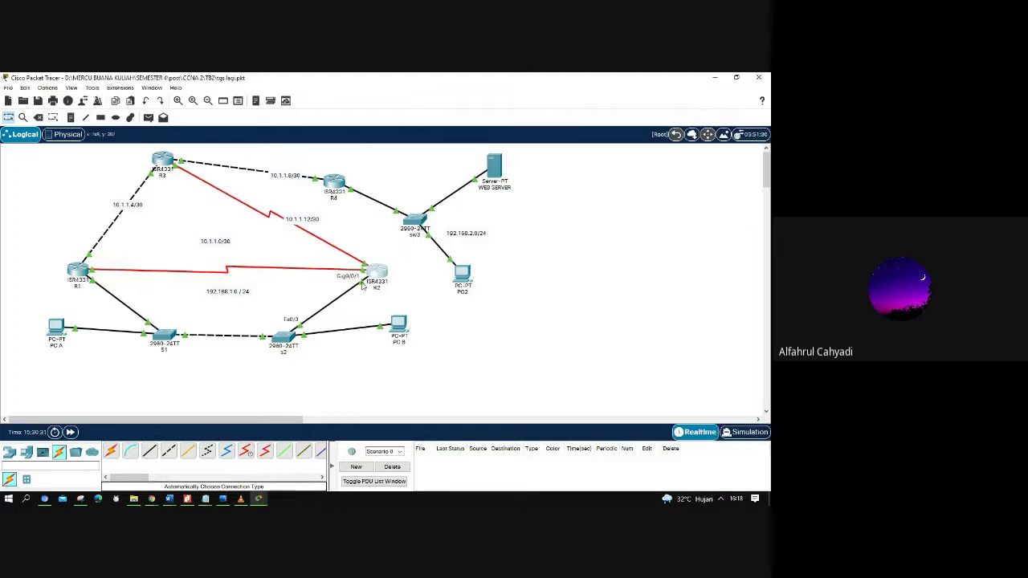
{"action": "left_click", "coordinate": [376, 281]}
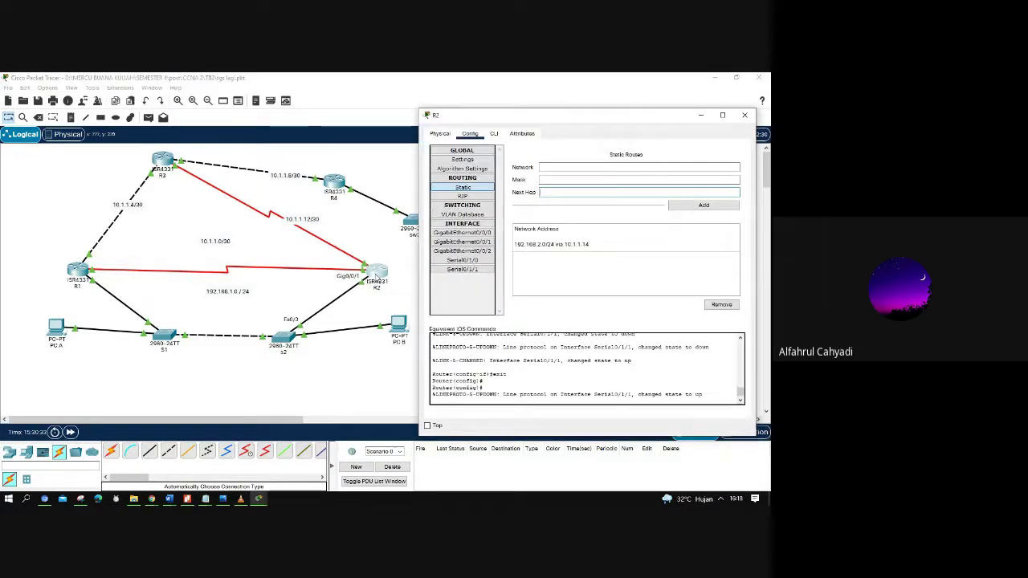
{"action": "left_click", "coordinate": [455, 242]}
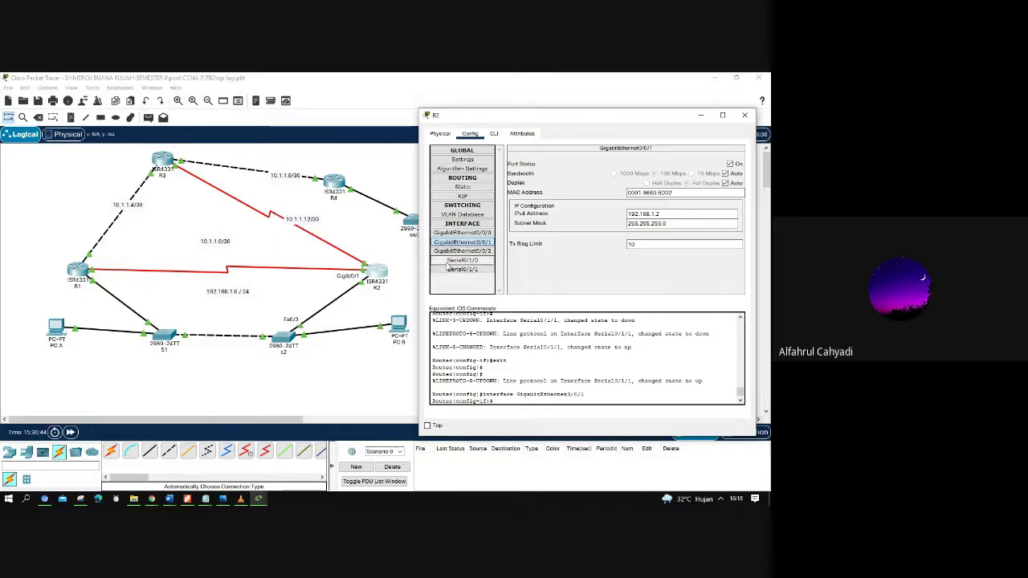
- Move router R2 slightly up on the canvas, and review the IPv4 settings of its Serial0/1/0 and Serial0/1/1 interfaces
{"action": "left_click", "coordinate": [381, 272]}
{"action": "left_click_drag", "start_coordinate": [381, 271], "coordinate": [382, 261]}
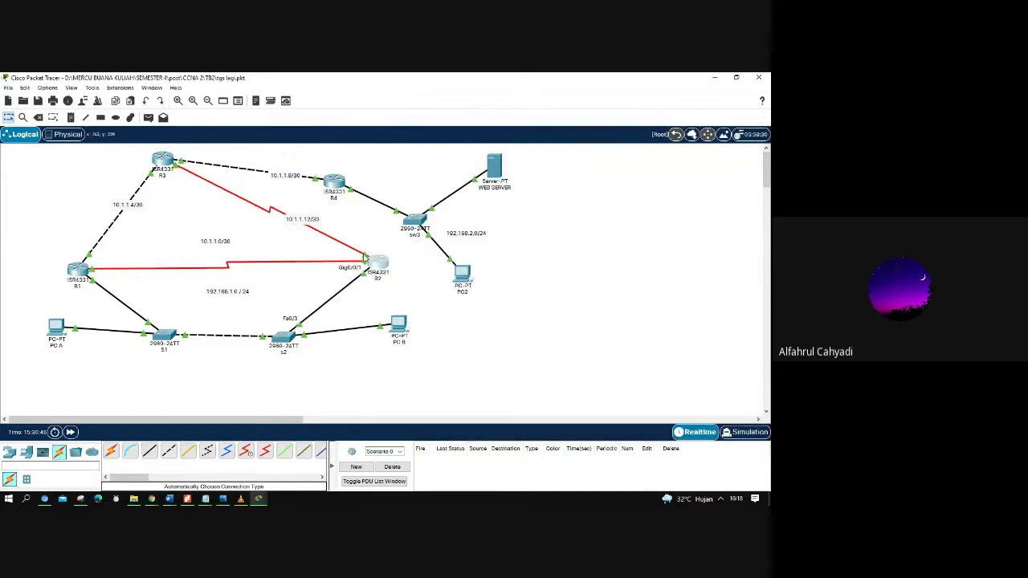
{"action": "left_click", "coordinate": [368, 259]}
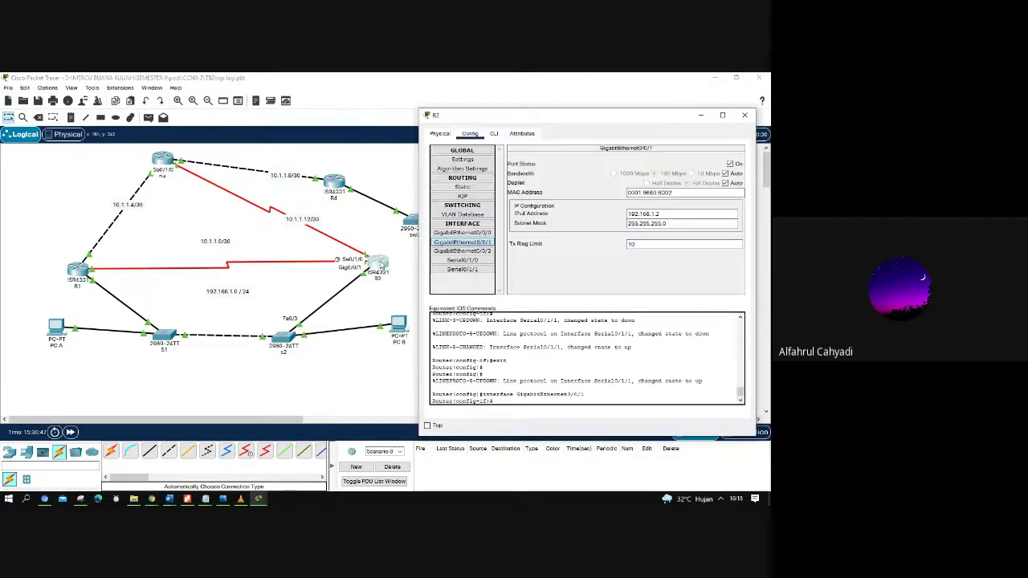
{"action": "left_click", "coordinate": [462, 261]}
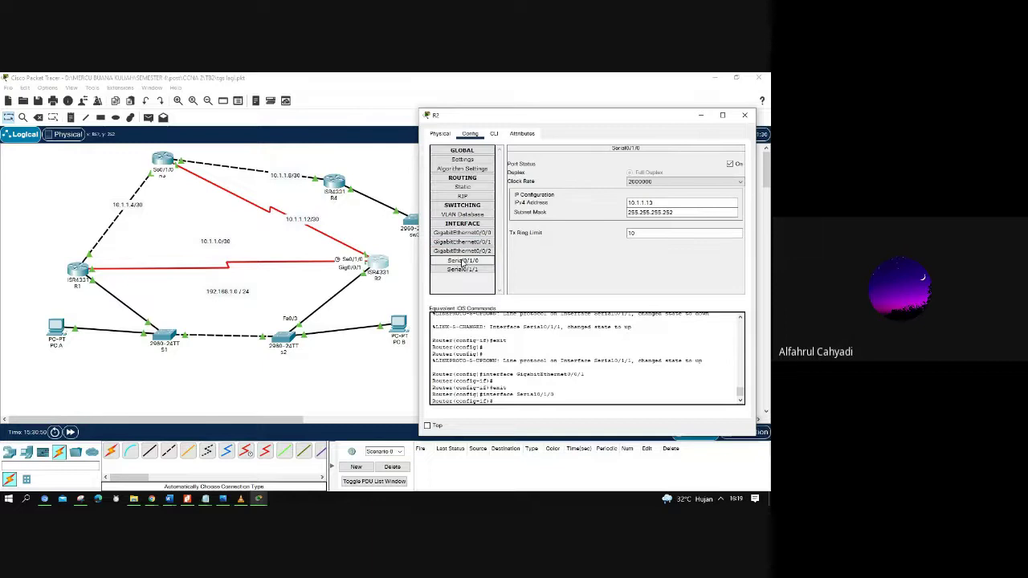
{"action": "left_click", "coordinate": [464, 270]}
{"action": "left_click", "coordinate": [462, 261]}
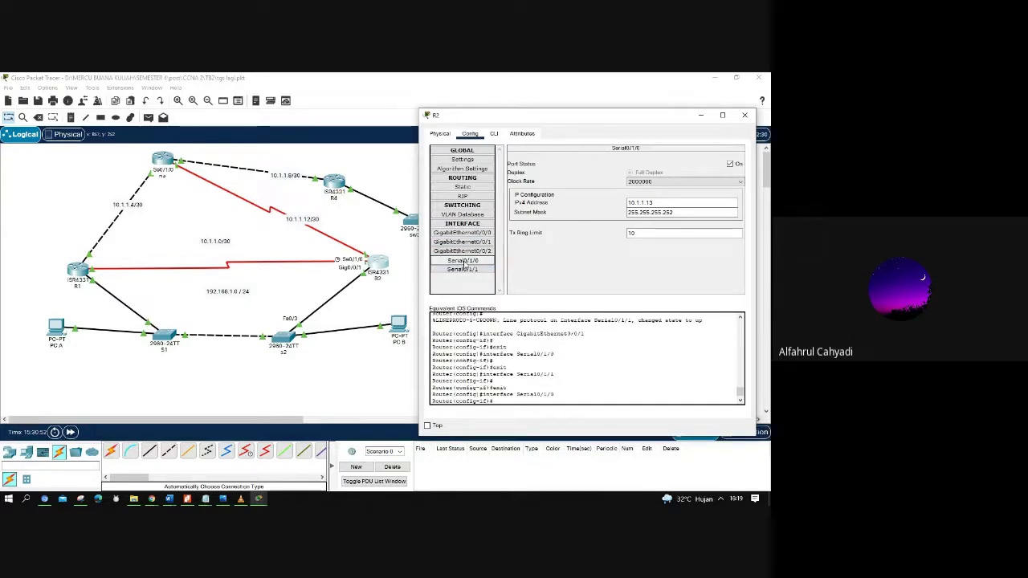
- Recheck R2's list of static routes and return to the topology
{"action": "left_click", "coordinate": [464, 189]}
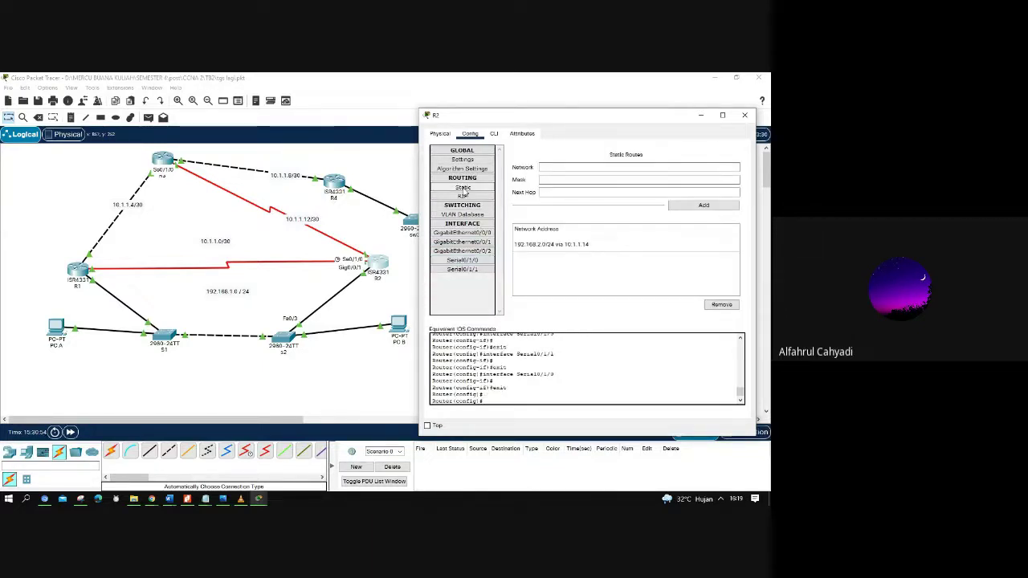
{"action": "left_click", "coordinate": [464, 189]}
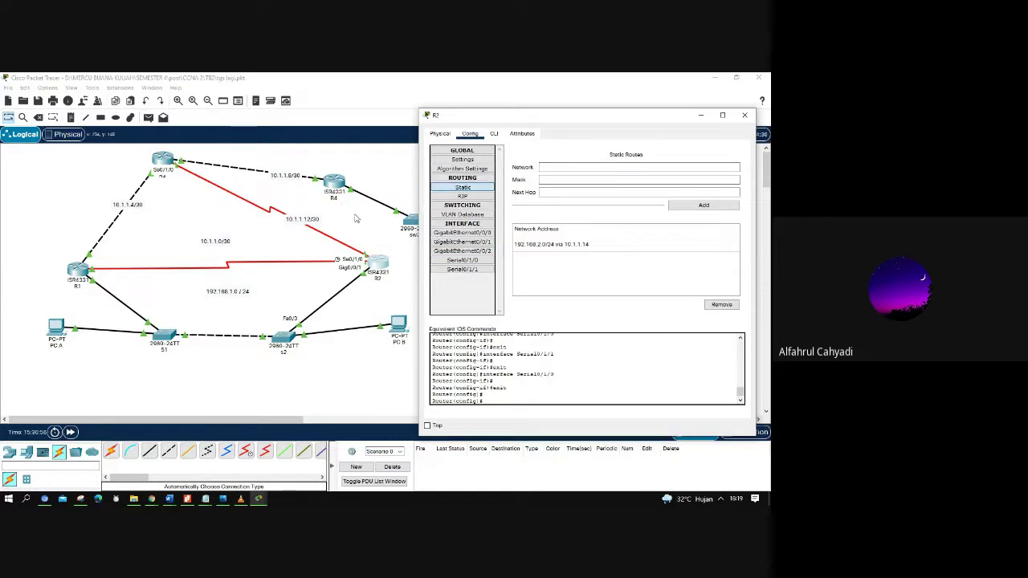
{"action": "left_click", "coordinate": [358, 219]}
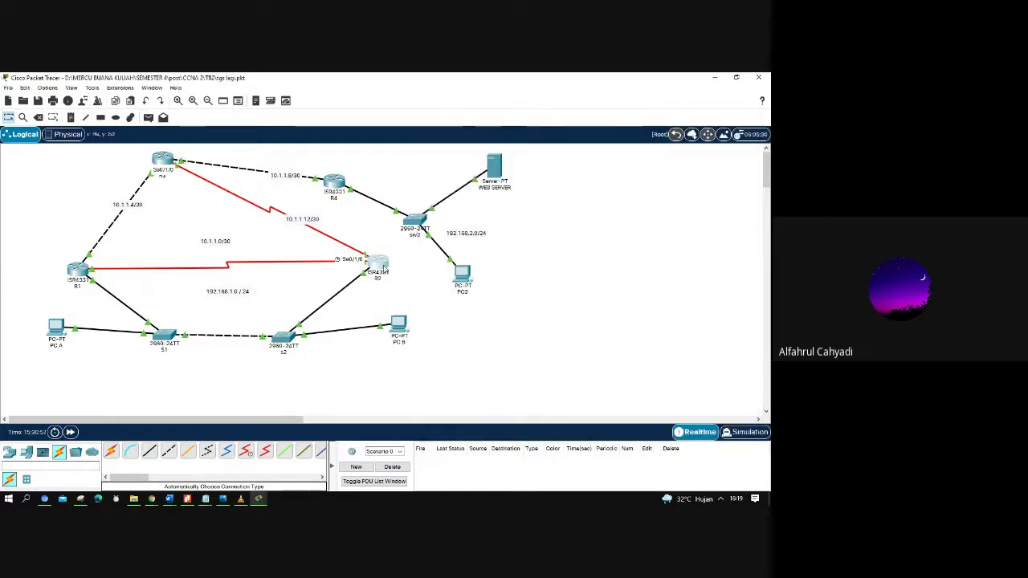
- Review the IPv4 address of R3's Serial0/1/0 as the next hop for R2's route, and close R3's configuration
{"action": "mouse_move", "coordinate": [384, 267]}
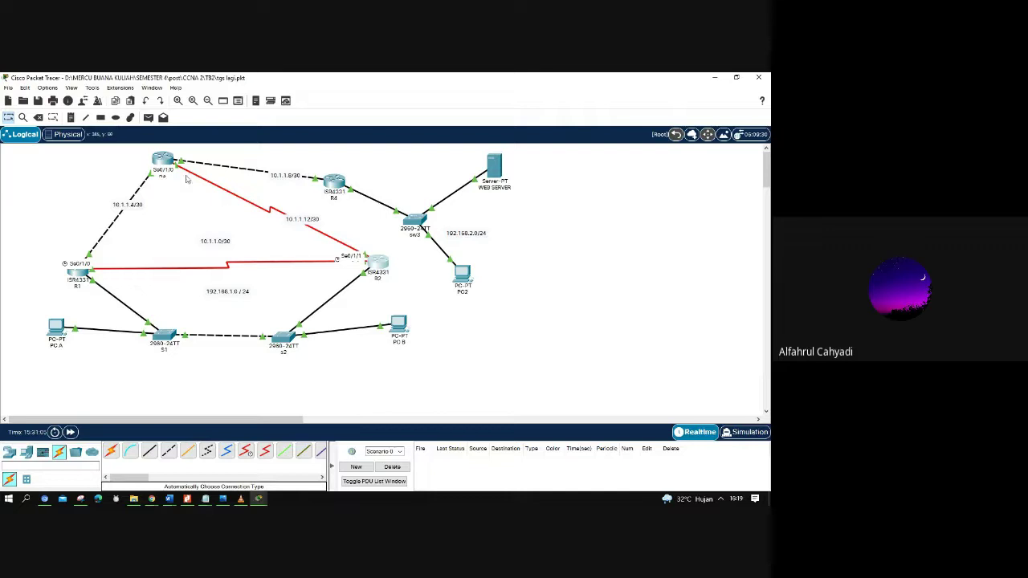
{"action": "mouse_move", "coordinate": [173, 165]}
{"action": "left_click", "coordinate": [163, 159]}
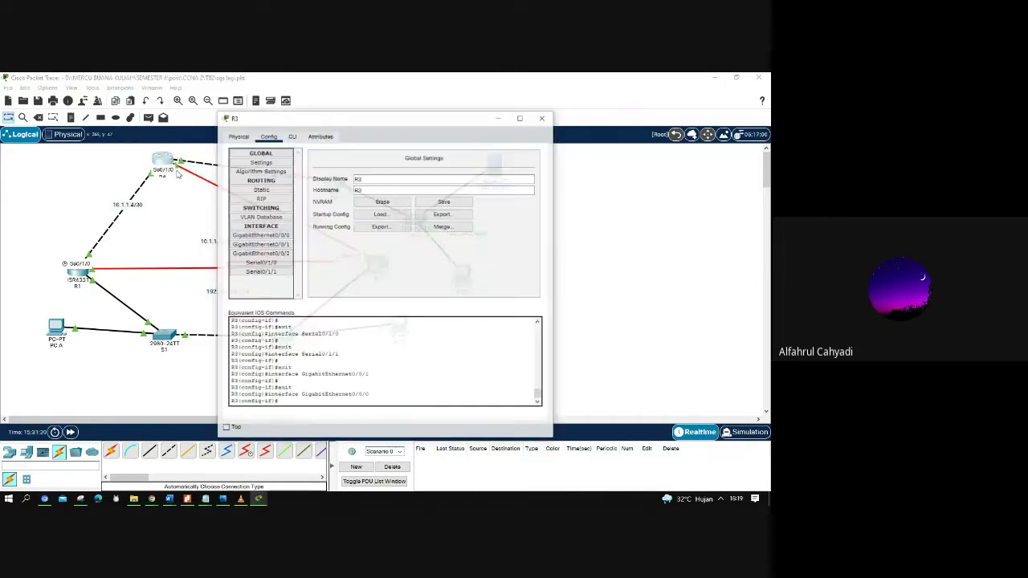
{"action": "left_click", "coordinate": [269, 263]}
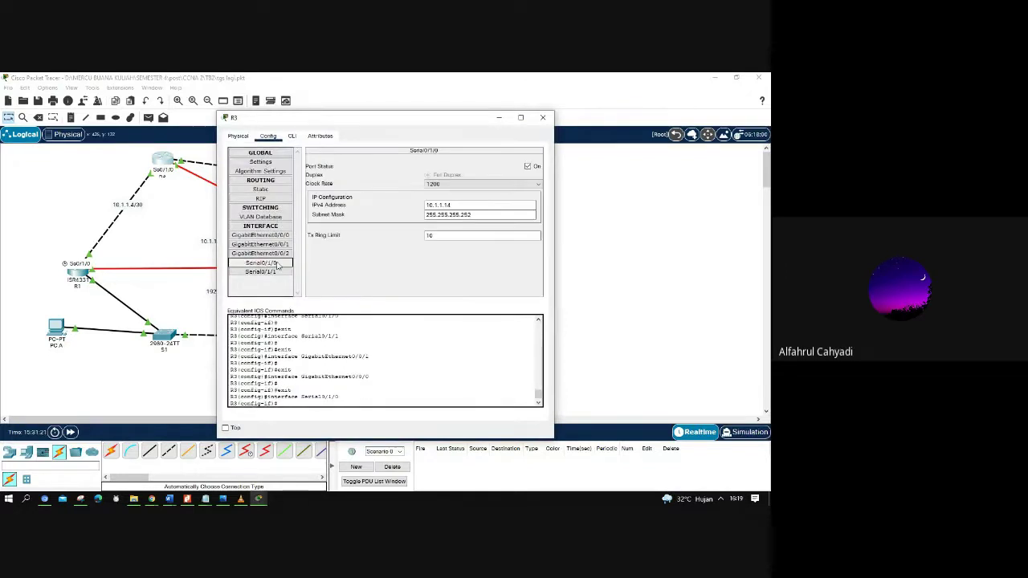
{"action": "left_click", "coordinate": [545, 119]}
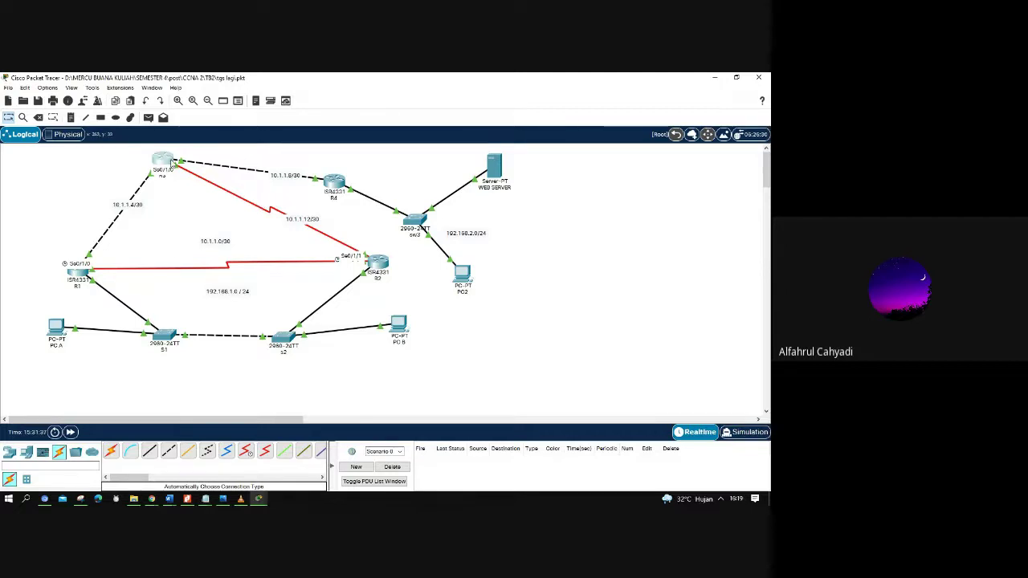
- Compare R3's port summary with R2's Serial0/1/0 and RIP settings, and close R2's configuration
{"action": "mouse_move", "coordinate": [171, 163]}
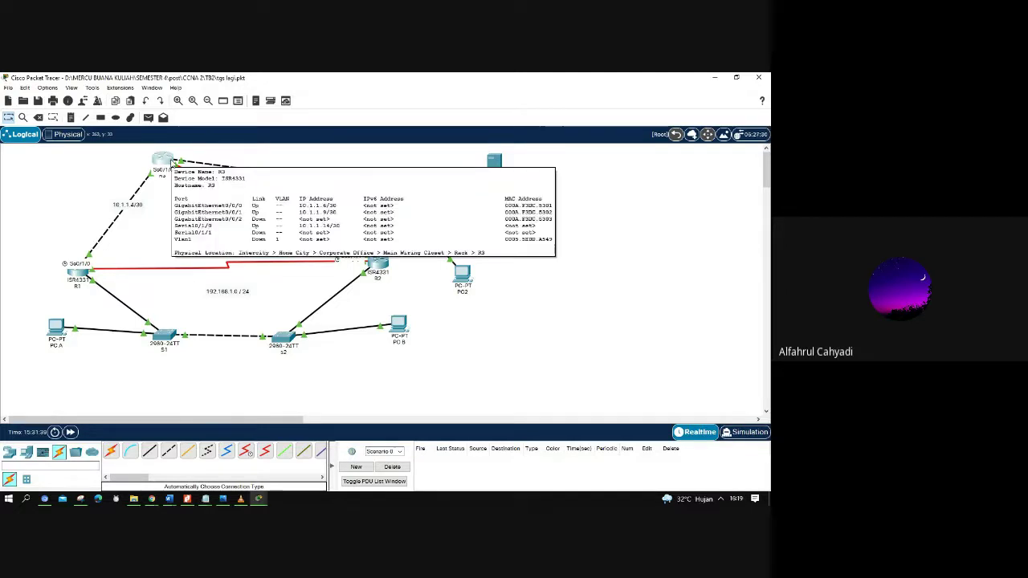
{"action": "left_click", "coordinate": [375, 257]}
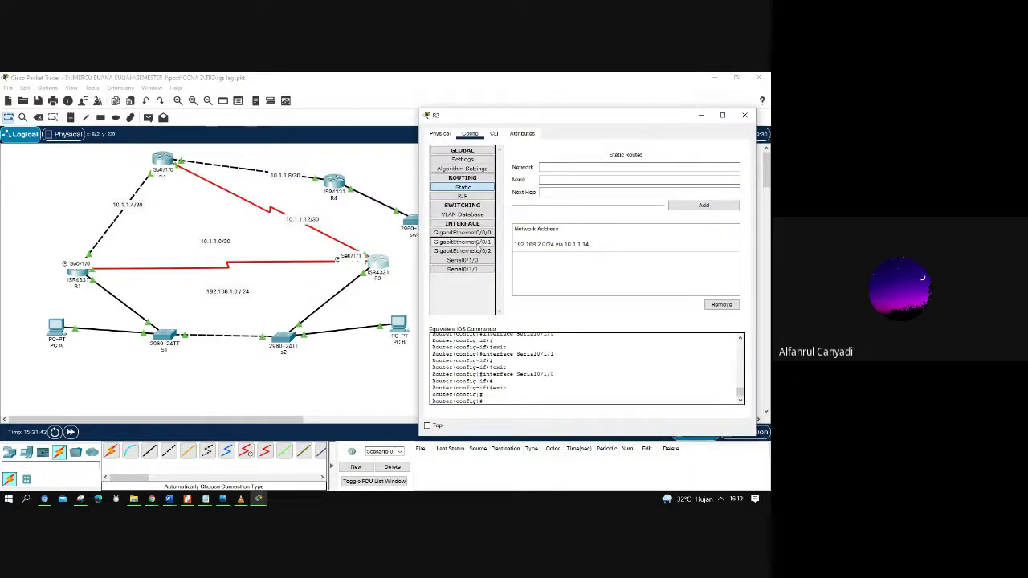
{"action": "left_click", "coordinate": [483, 261]}
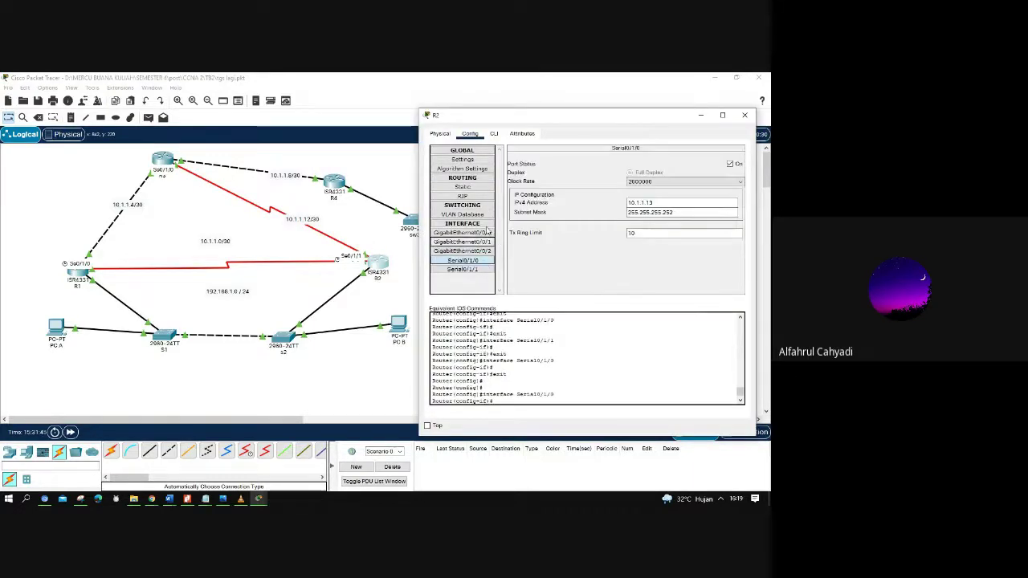
{"action": "left_click", "coordinate": [471, 197]}
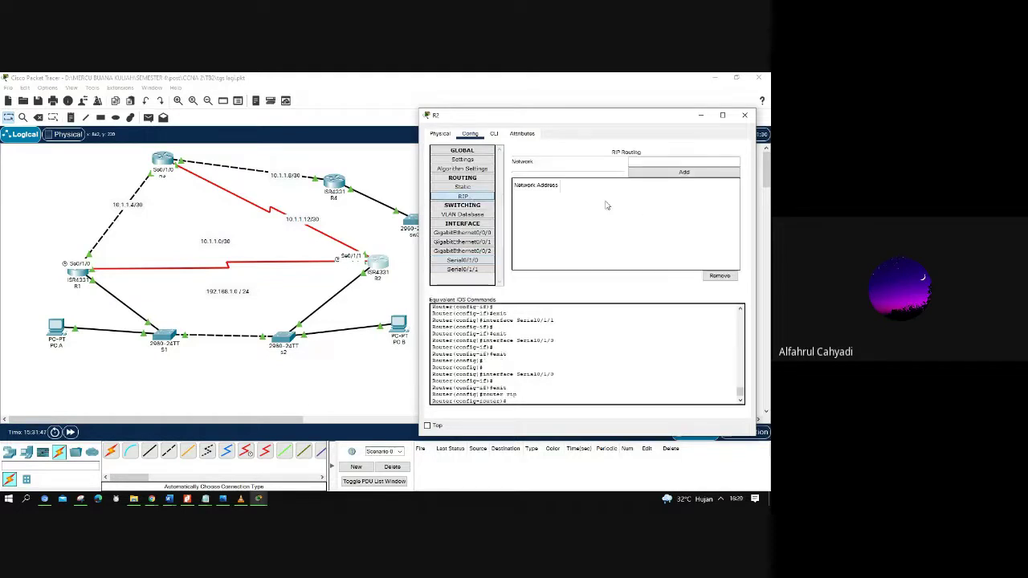
{"action": "left_click", "coordinate": [746, 115]}
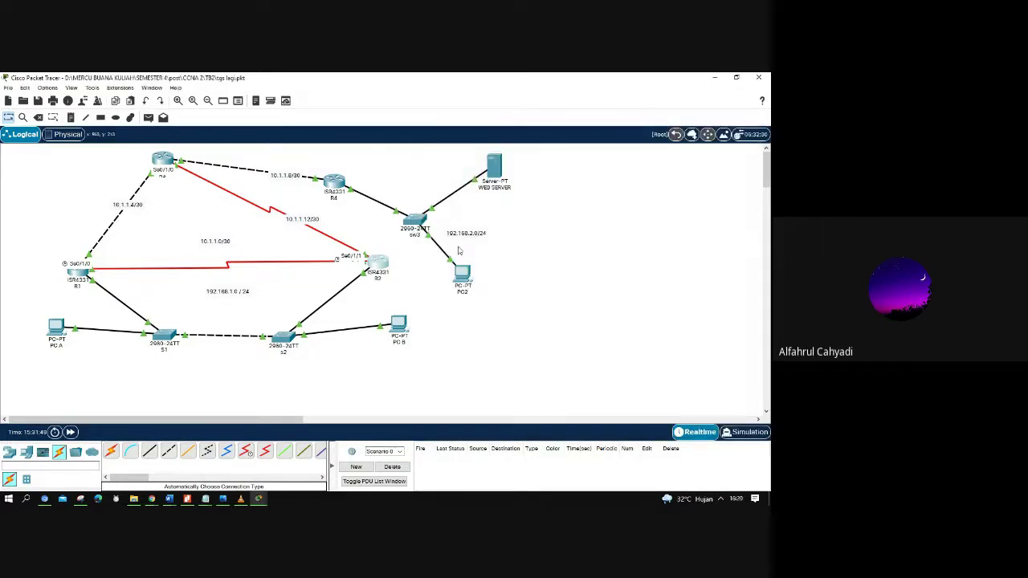
- Reopen R2's configuration to check its static route to 192.168.2.0/24 once more, and close it
{"action": "left_click", "coordinate": [384, 263]}
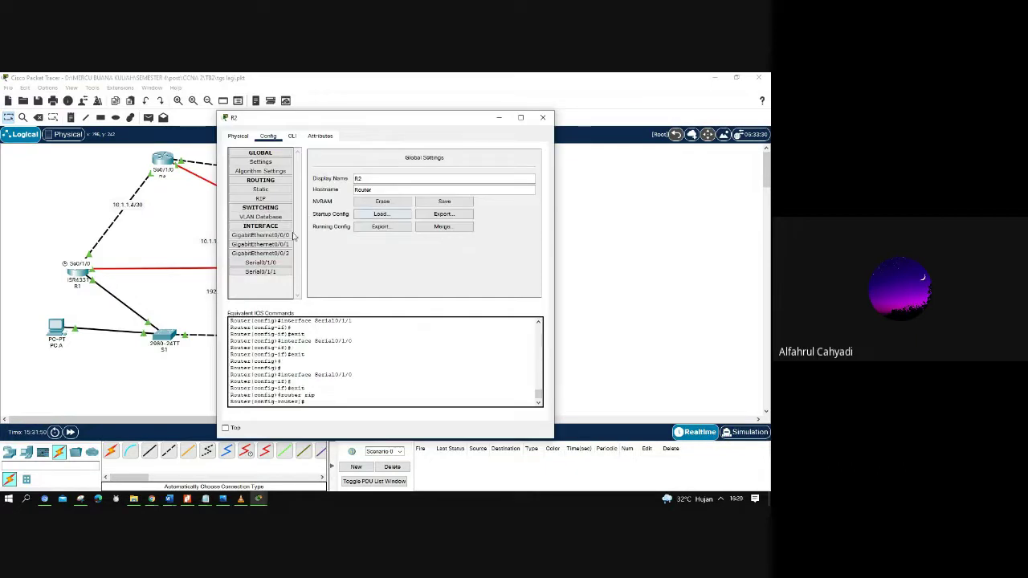
{"action": "left_click", "coordinate": [264, 198]}
{"action": "left_click", "coordinate": [262, 190]}
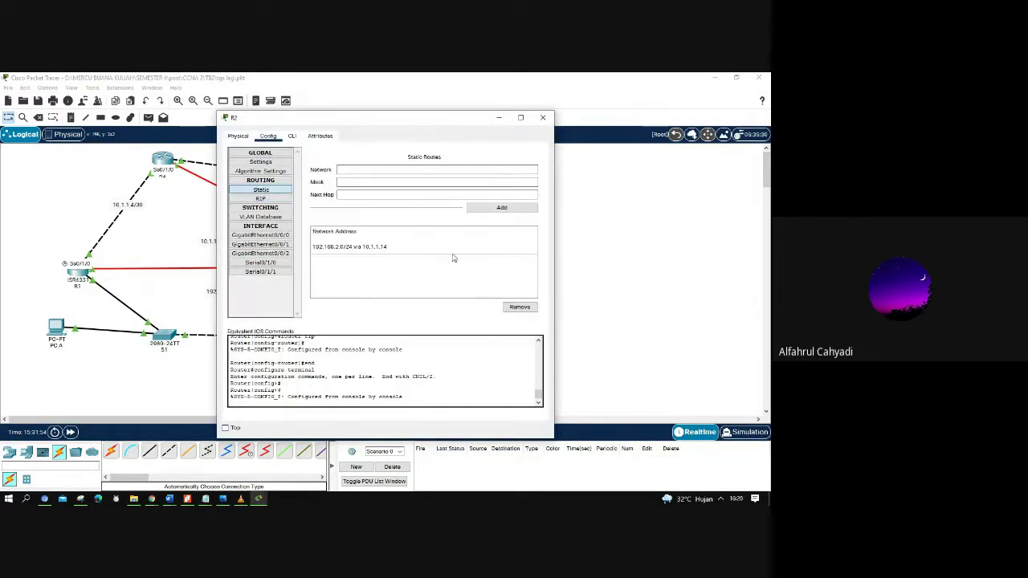
{"action": "left_click", "coordinate": [543, 119]}
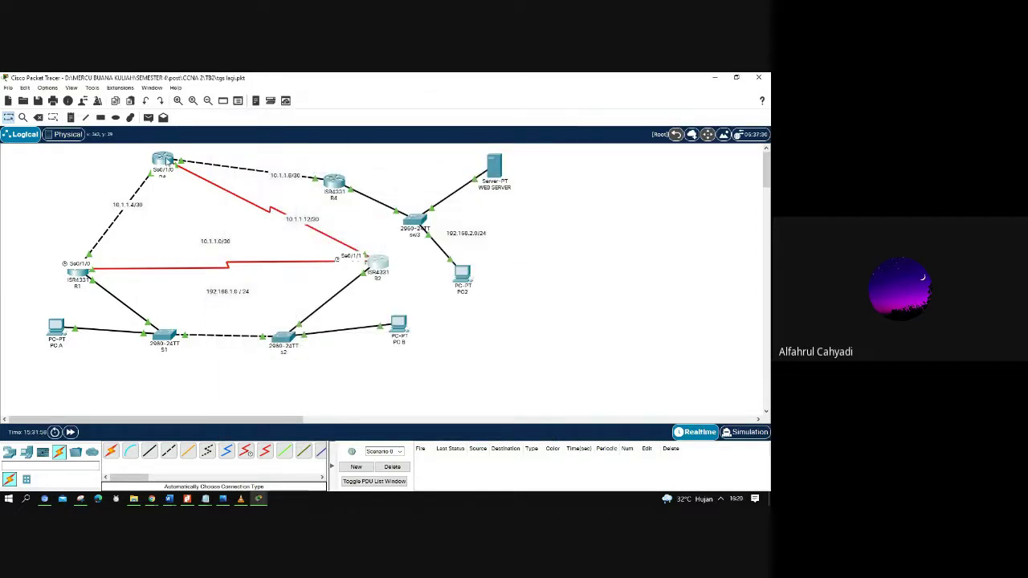
- Open R3's configuration and review its list of static routes, keeping the topology in view beside it
{"action": "left_click", "coordinate": [167, 159]}
{"action": "left_click_drag", "start_coordinate": [301, 125], "coordinate": [410, 169]}
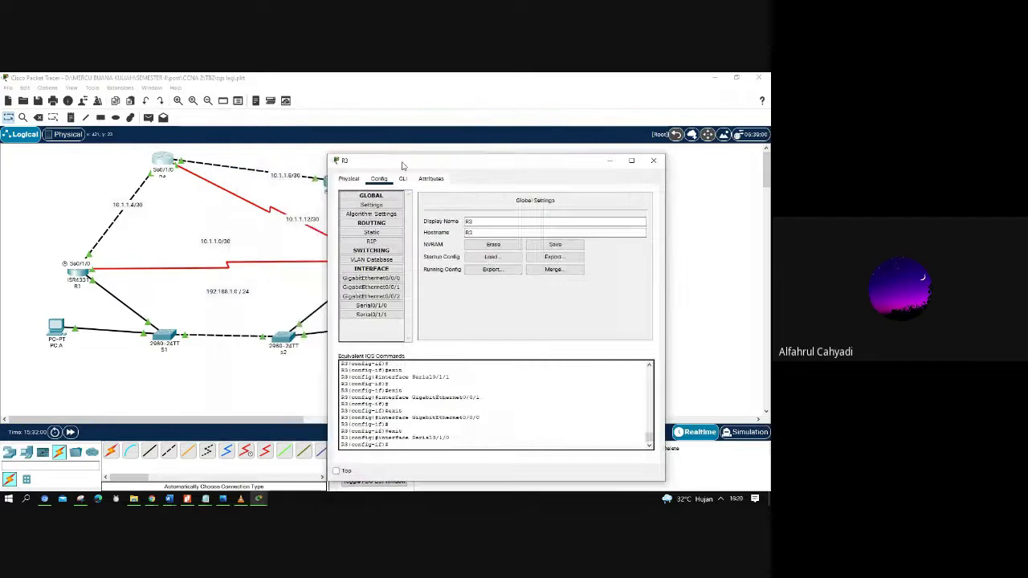
{"action": "left_click", "coordinate": [374, 234]}
{"action": "left_click_drag", "start_coordinate": [448, 168], "coordinate": [476, 141]}
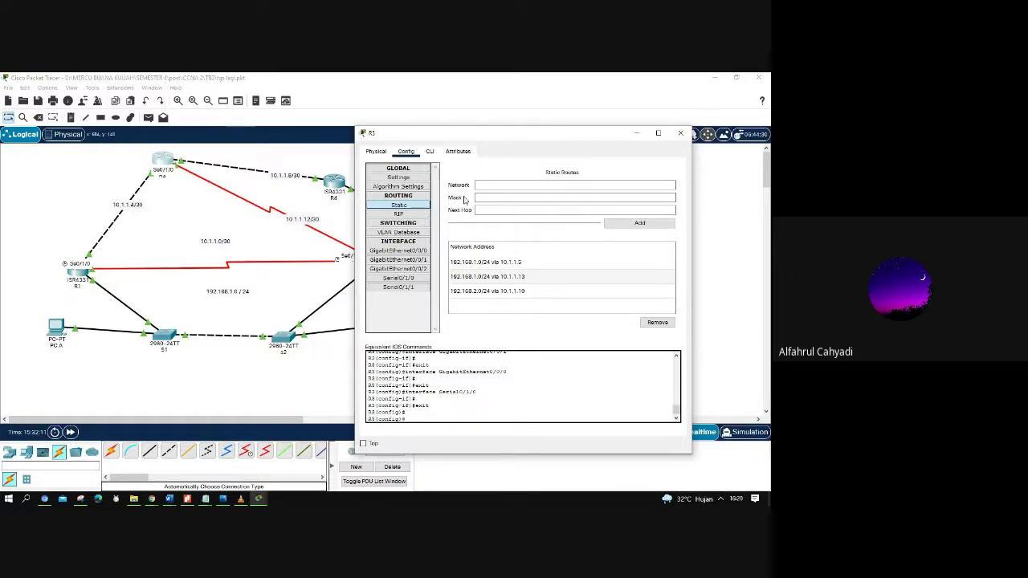
- Move router R3 slightly to the left on the canvas, and return to its static routes with the routers kept in view
{"action": "left_click", "coordinate": [160, 163]}
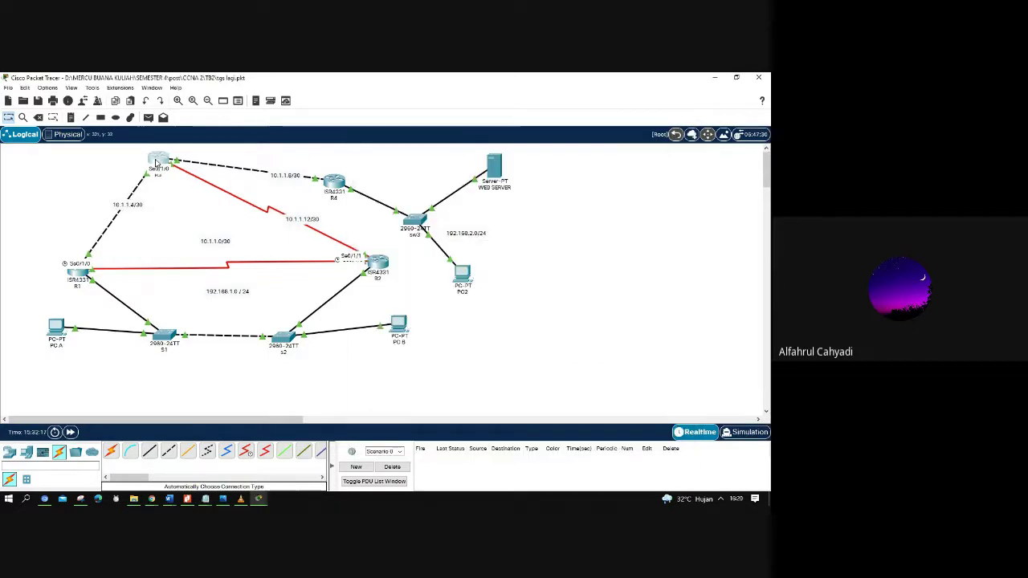
{"action": "left_click", "coordinate": [158, 163]}
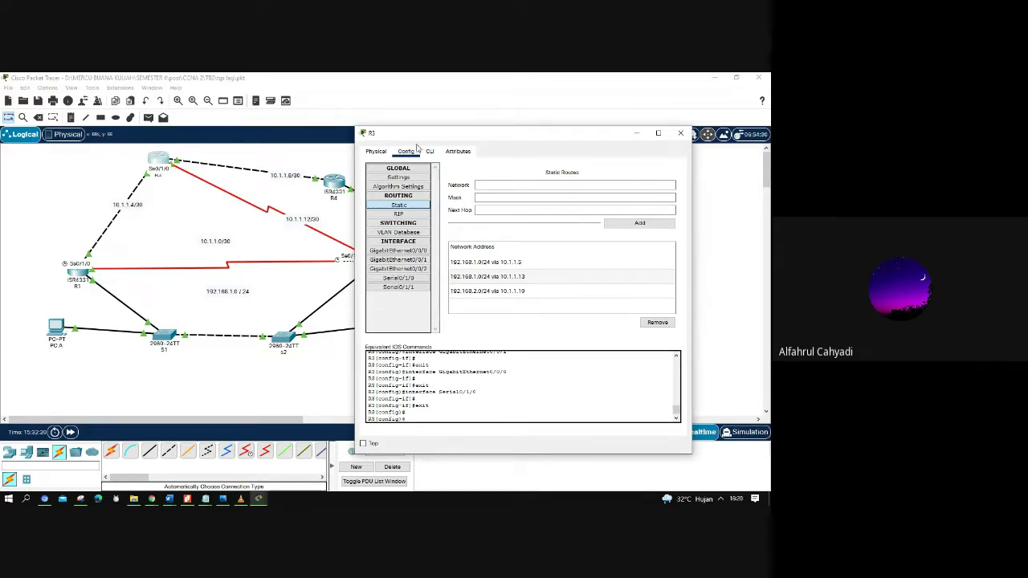
{"action": "left_click_drag", "start_coordinate": [417, 147], "coordinate": [502, 164]}
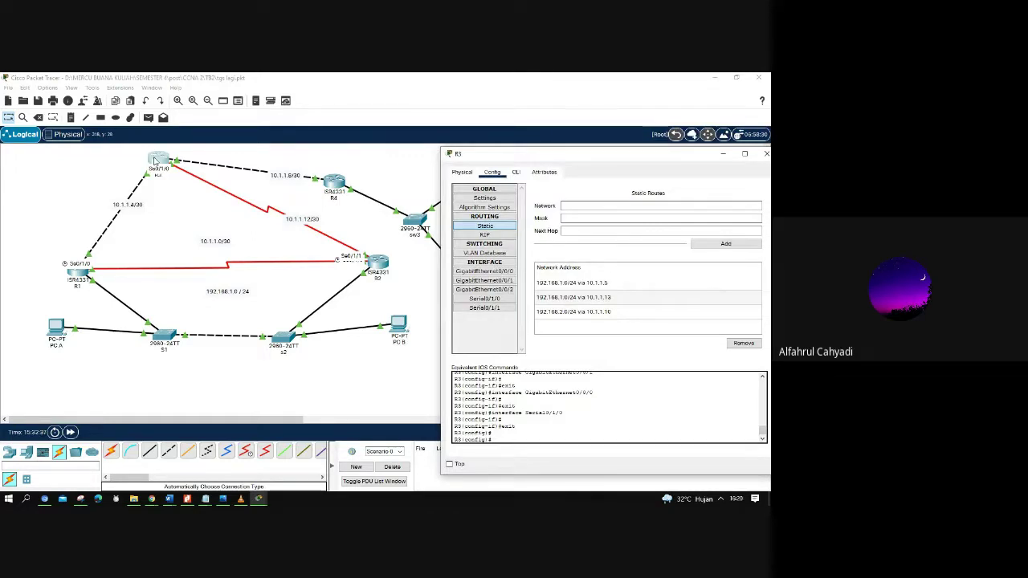
- Bring R3's static routes back up and reposition the window so the routers and the full route list stay visible
{"action": "left_click", "coordinate": [184, 218]}
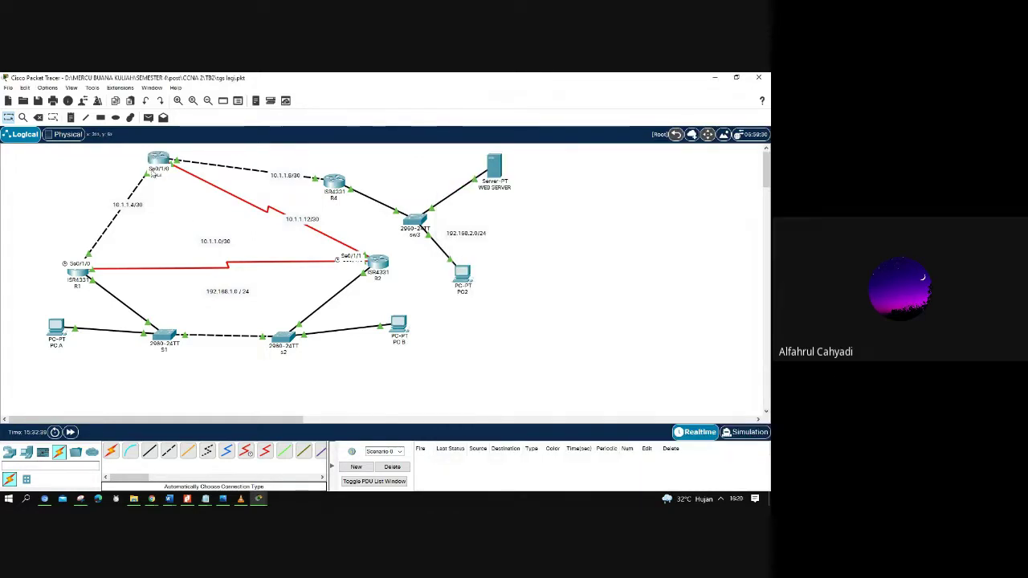
{"action": "left_click", "coordinate": [258, 498]}
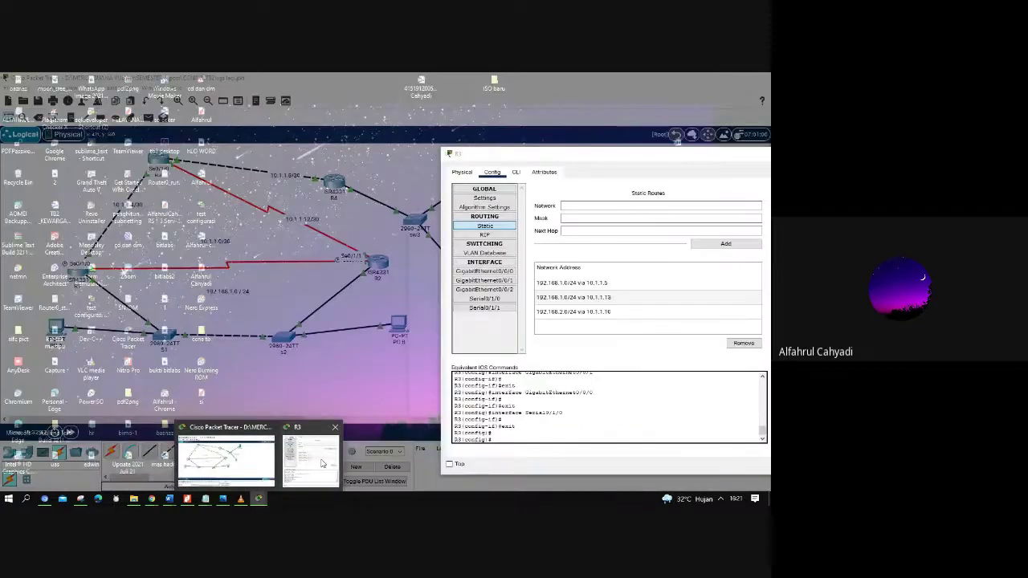
{"action": "left_click", "coordinate": [322, 463]}
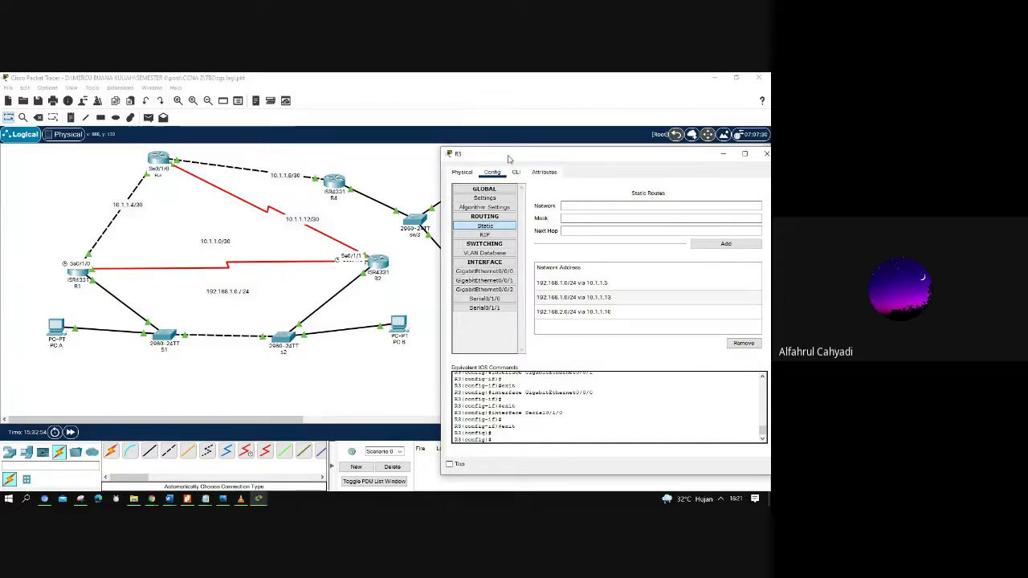
{"action": "left_click_drag", "start_coordinate": [508, 159], "coordinate": [446, 143]}
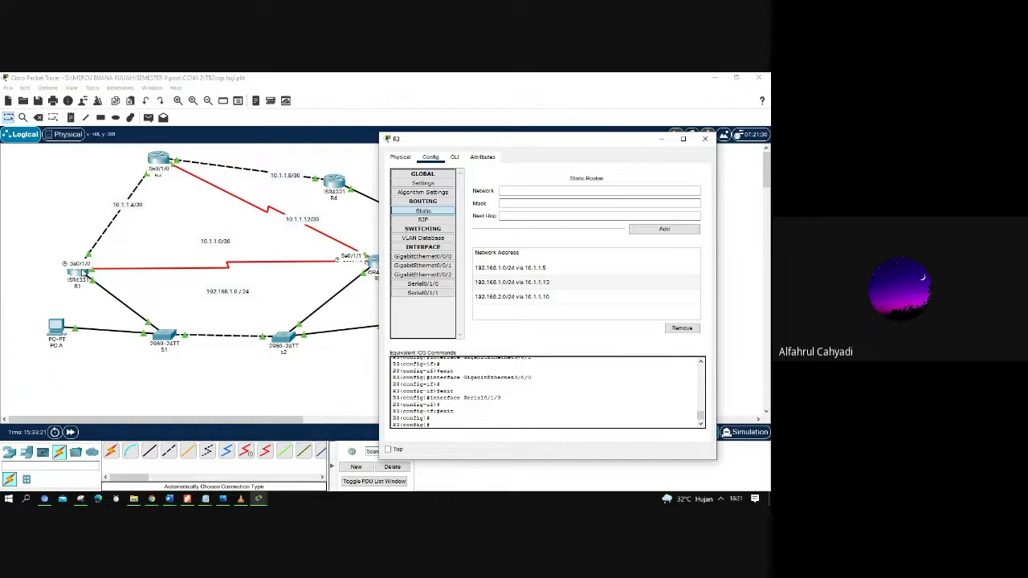
- Open R1's configuration, check the addresses of GigabitEthernet0/0/0 and GigabitEthernet0/0/1 against the link to R3, and close it
{"action": "left_click", "coordinate": [83, 273]}
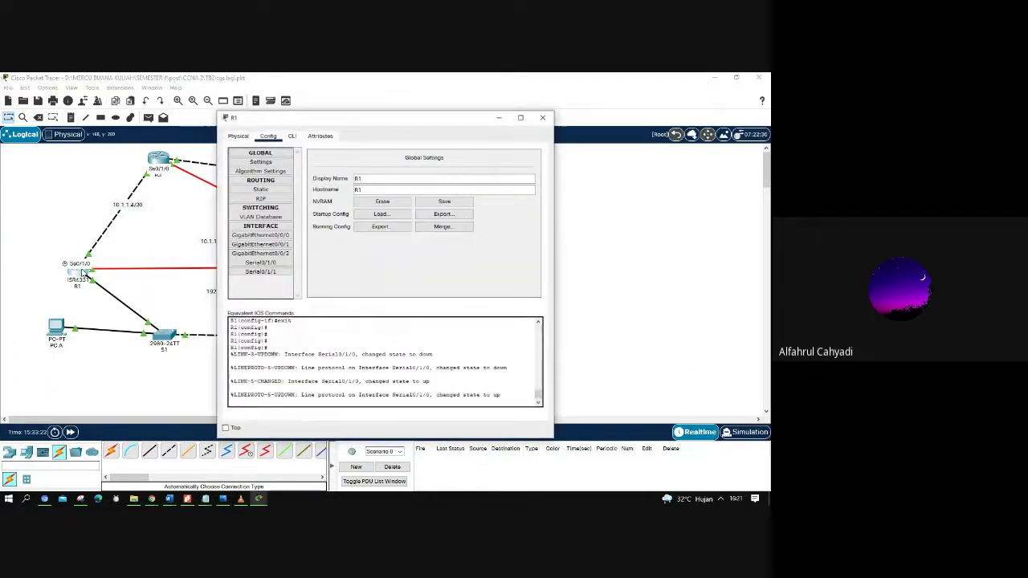
{"action": "left_click", "coordinate": [277, 235]}
{"action": "left_click", "coordinate": [281, 245]}
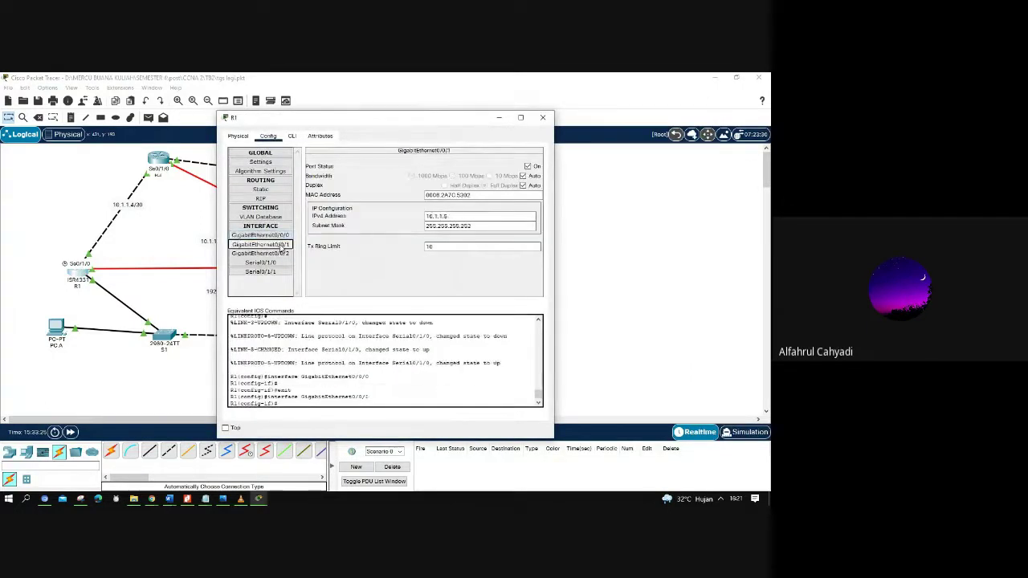
{"action": "left_click", "coordinate": [105, 253]}
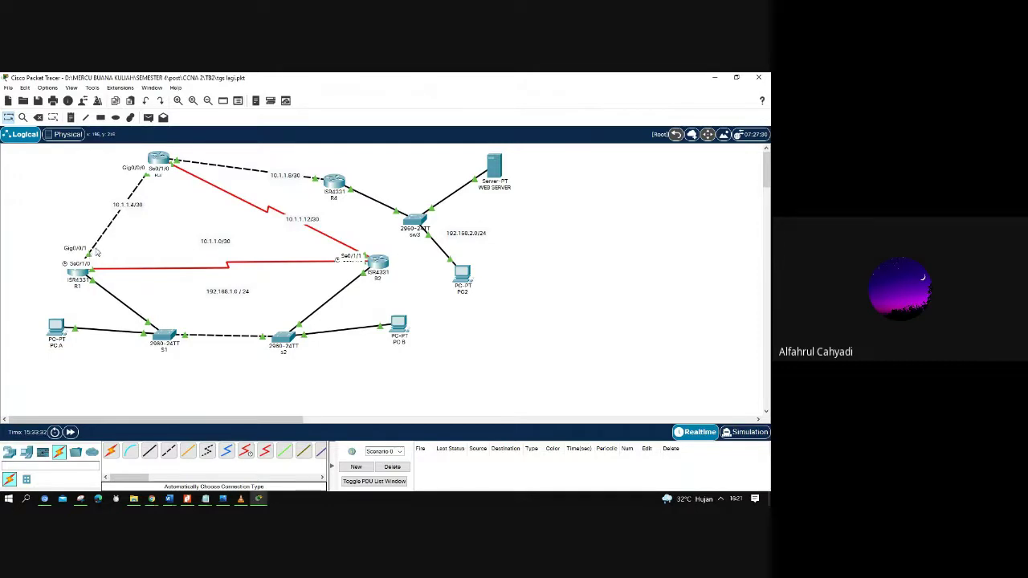
{"action": "left_click", "coordinate": [259, 499]}
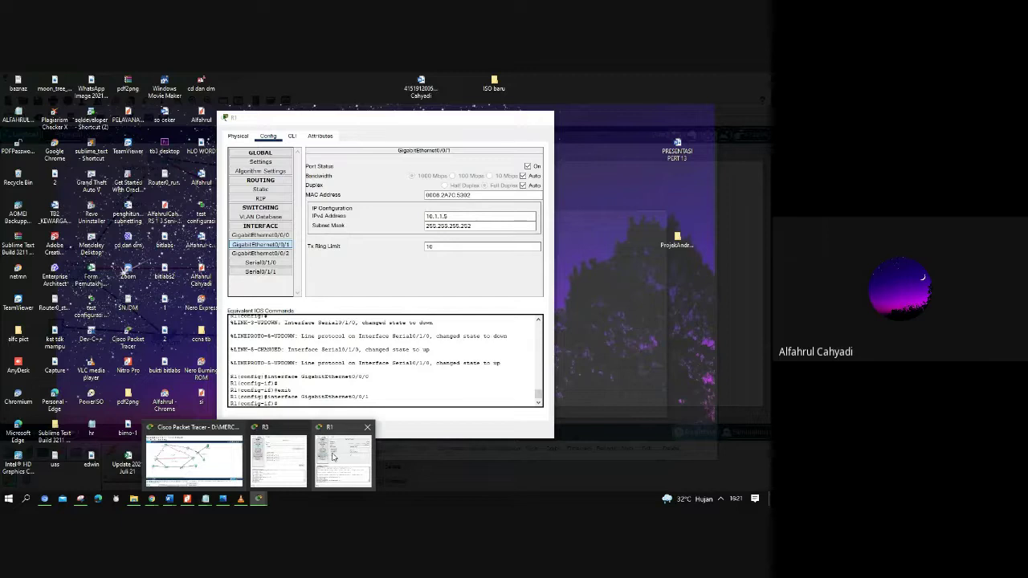
{"action": "left_click", "coordinate": [333, 457]}
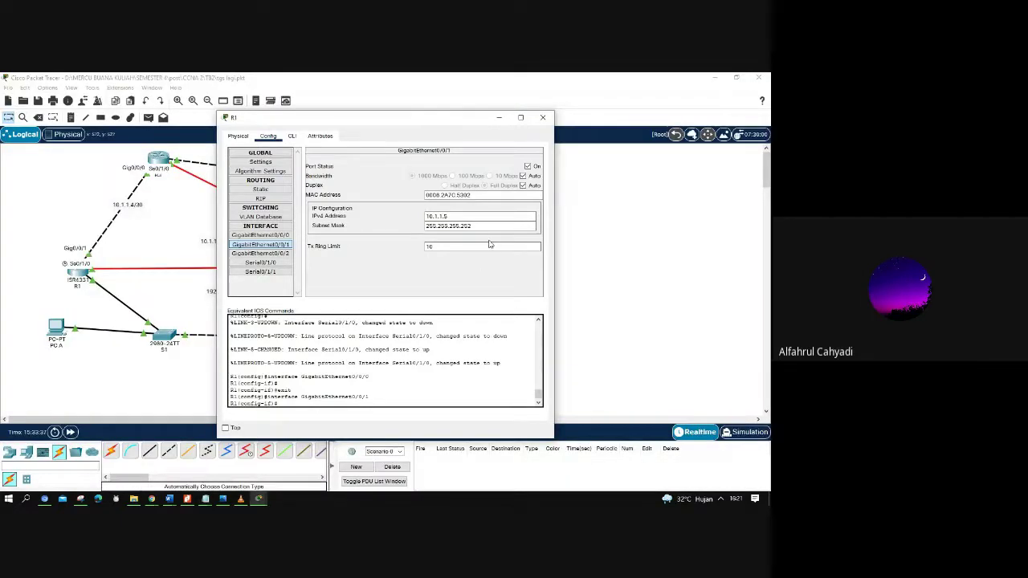
{"action": "left_click", "coordinate": [543, 117]}
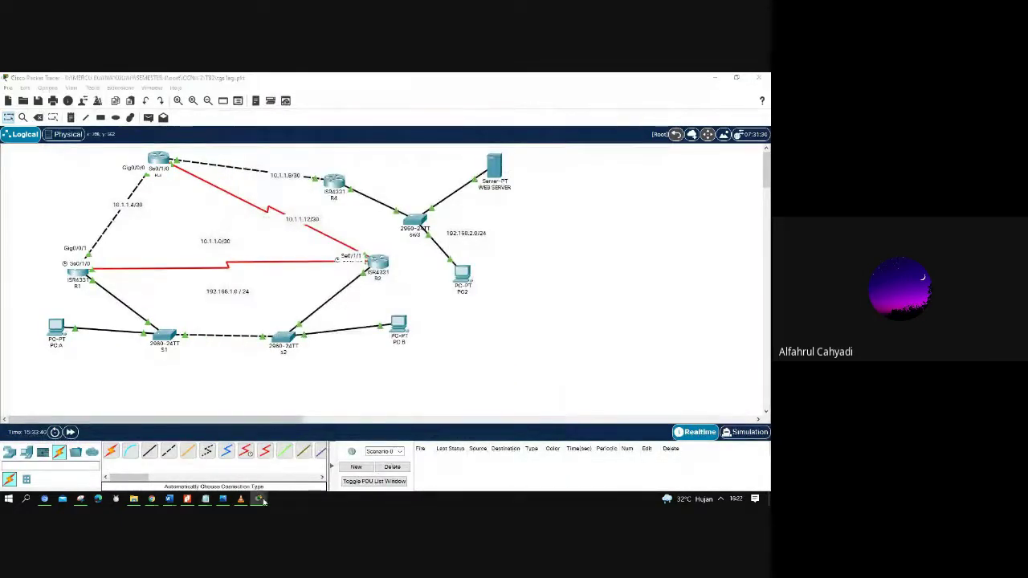
- Return to R3's static routes and compare the 192.168.1.0/24 next hops with the router links
{"action": "mouse_move", "coordinate": [259, 498]}
{"action": "left_click", "coordinate": [298, 461]}
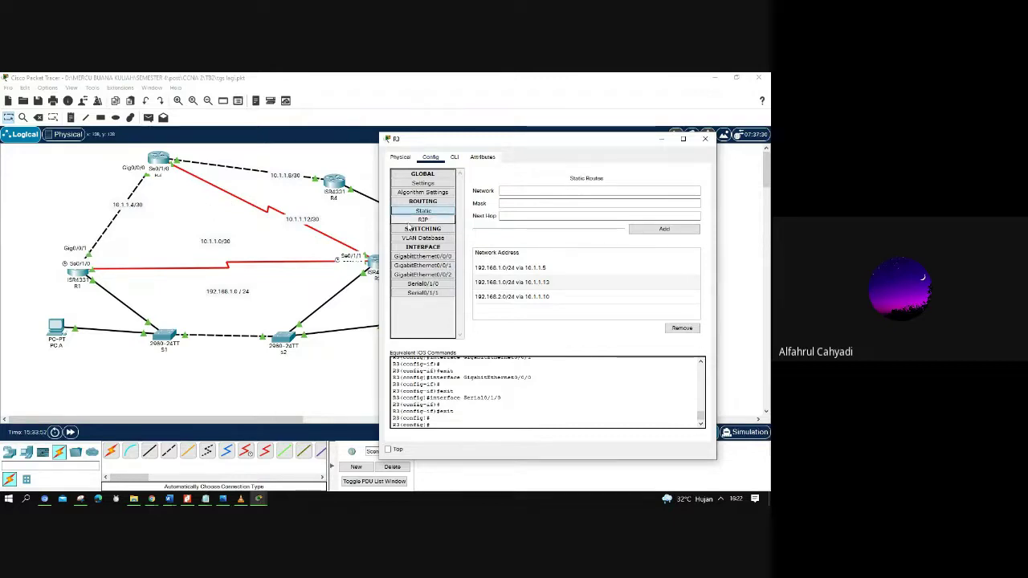
{"action": "left_click", "coordinate": [529, 215]}
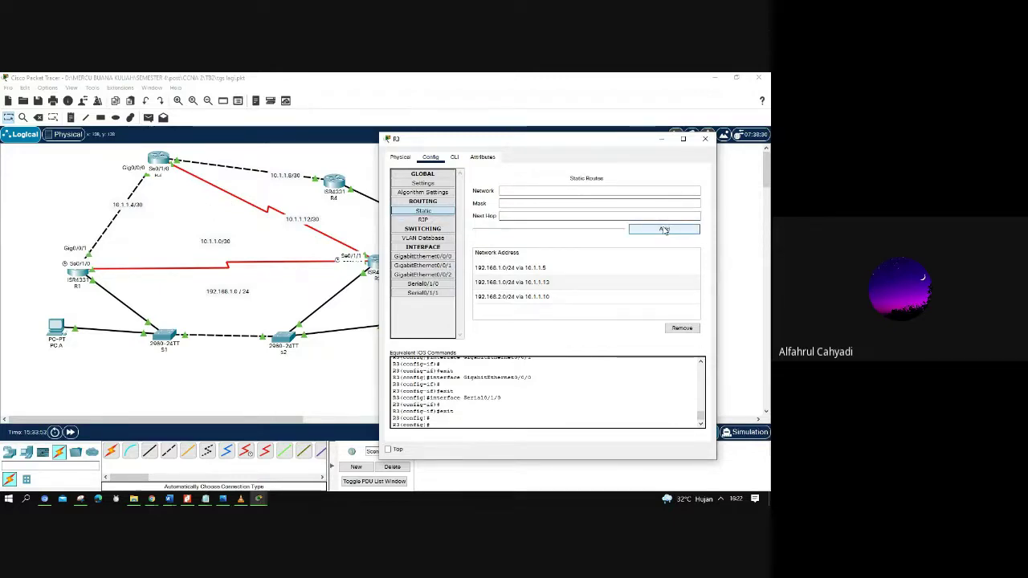
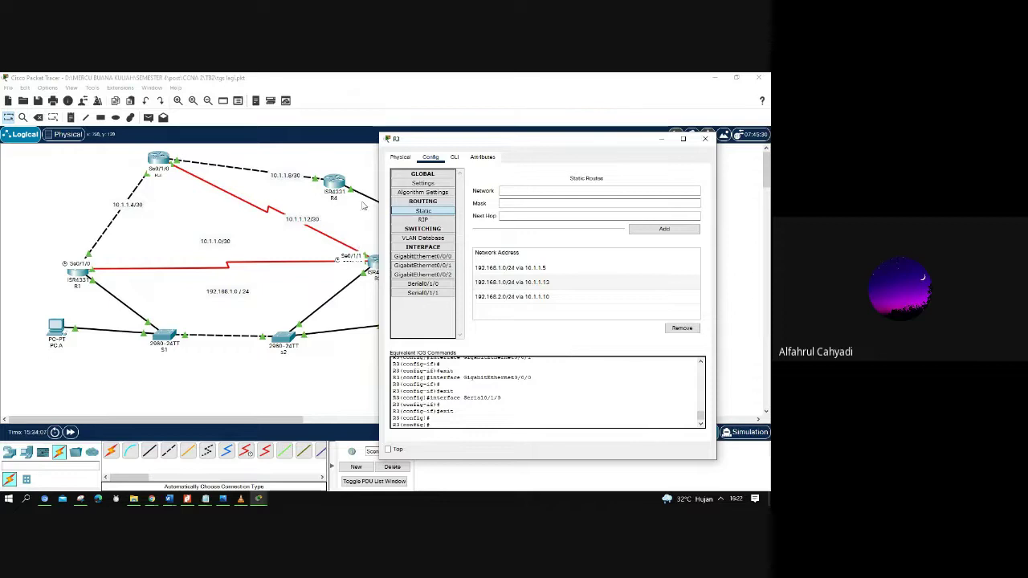
- Move router R2 up and to the left on the canvas, just below R4
{"action": "left_click", "coordinate": [361, 245]}
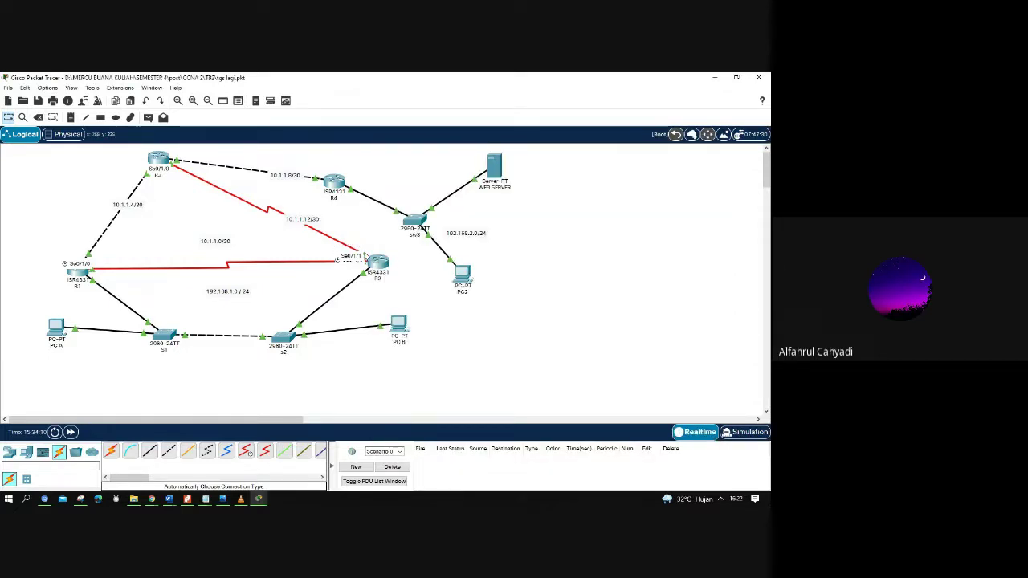
{"action": "left_click_drag", "start_coordinate": [366, 256], "coordinate": [391, 259]}
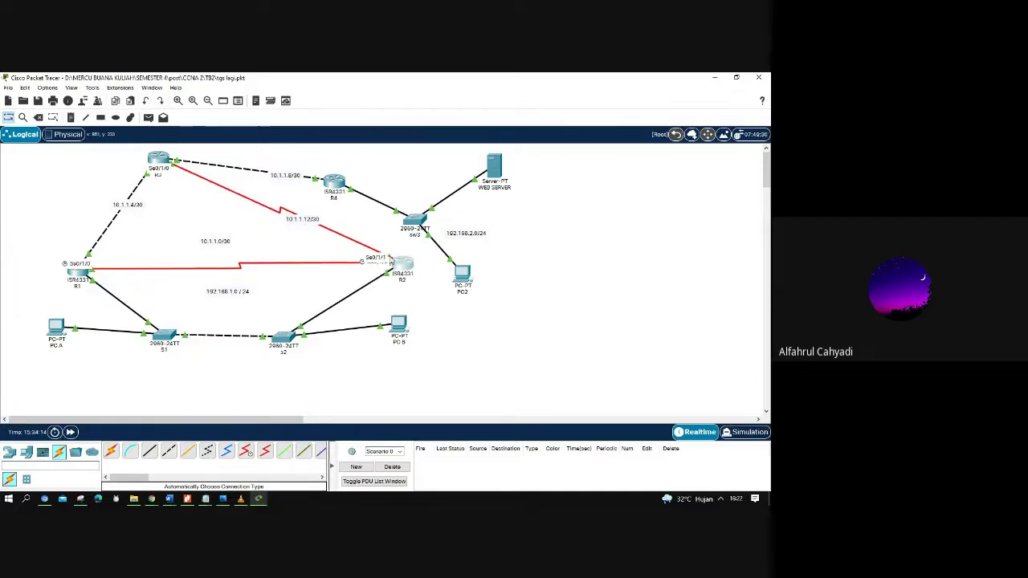
{"action": "left_click_drag", "start_coordinate": [393, 259], "coordinate": [341, 245]}
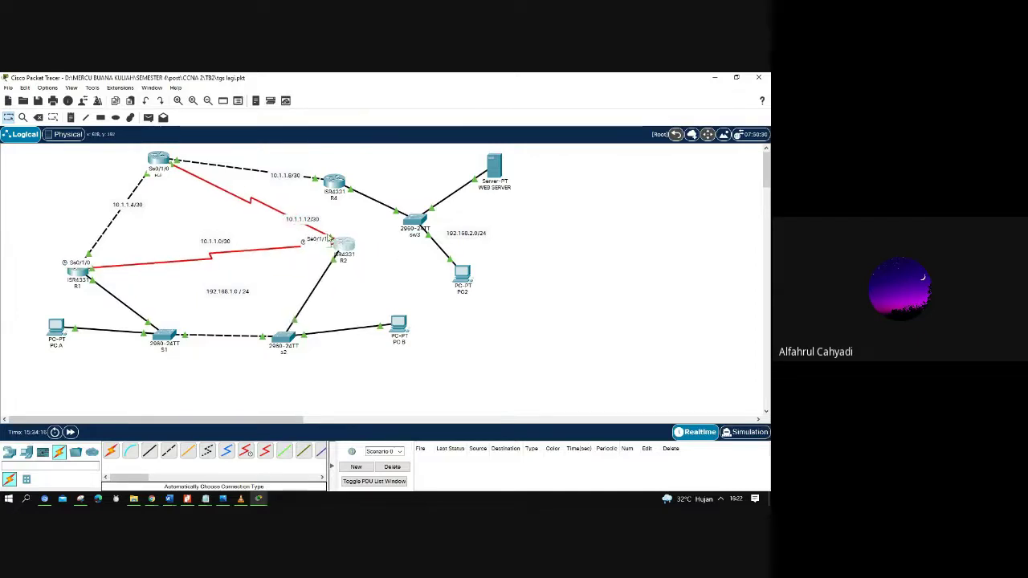
- Open R2's configuration, check the IPv4 address and mask of Serial0/1/0, and close it
{"action": "left_click", "coordinate": [341, 242]}
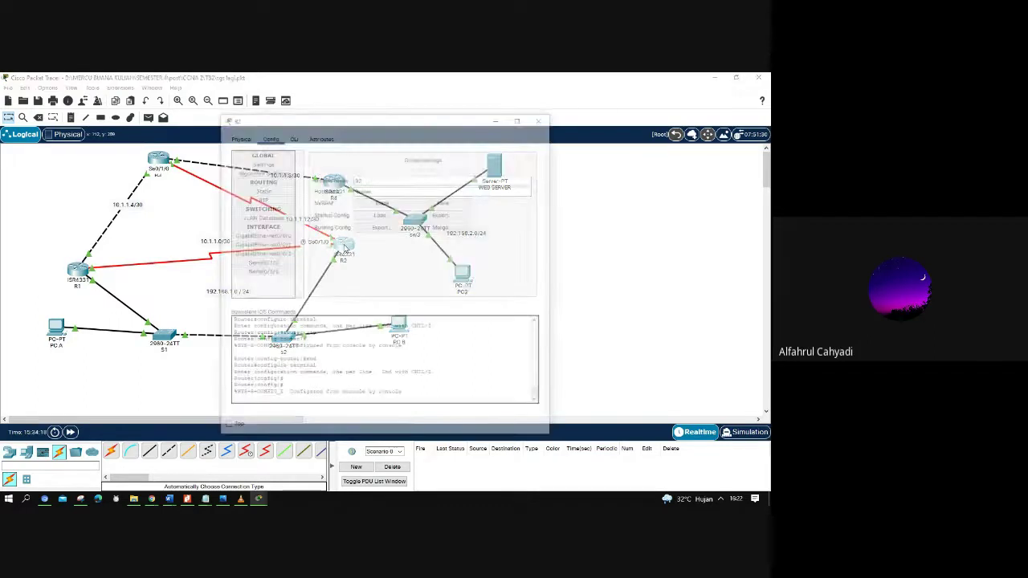
{"action": "left_click", "coordinate": [261, 263]}
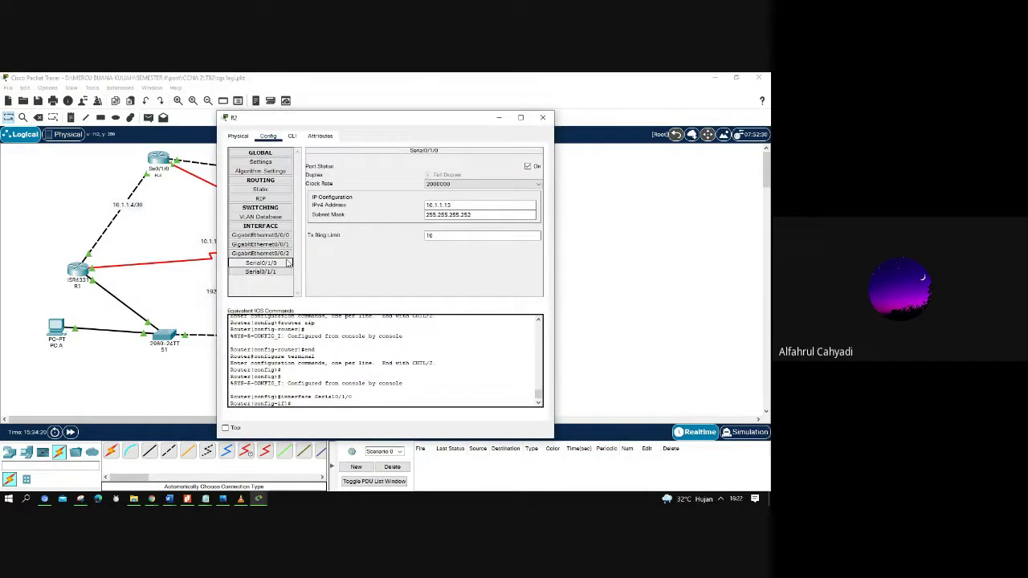
{"action": "left_click", "coordinate": [542, 117]}
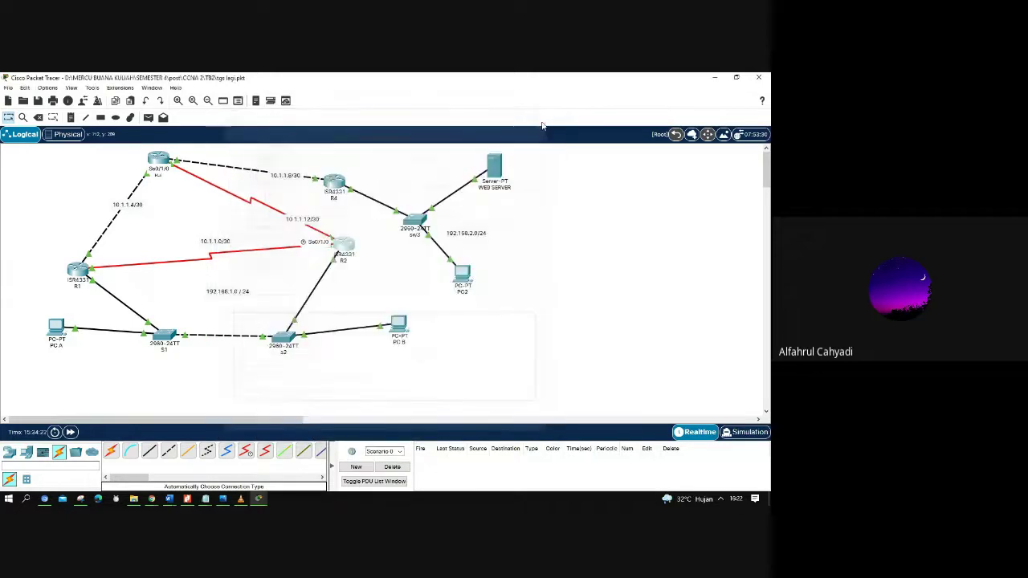
- Show R3's static routes beside the topology again and go through the Network, Mask and Next Hop fields
{"action": "left_click", "coordinate": [240, 499]}
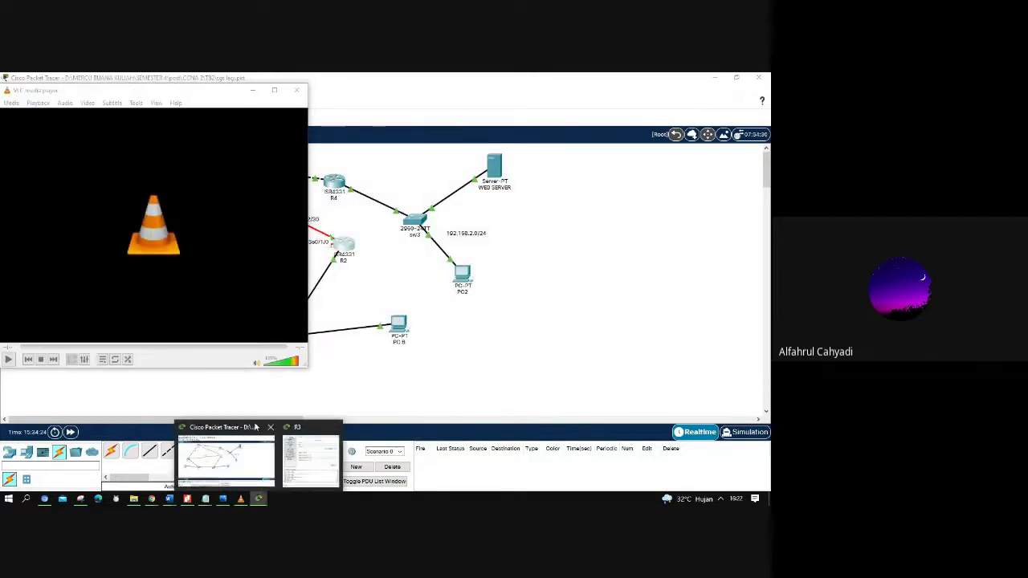
{"action": "left_click", "coordinate": [305, 94]}
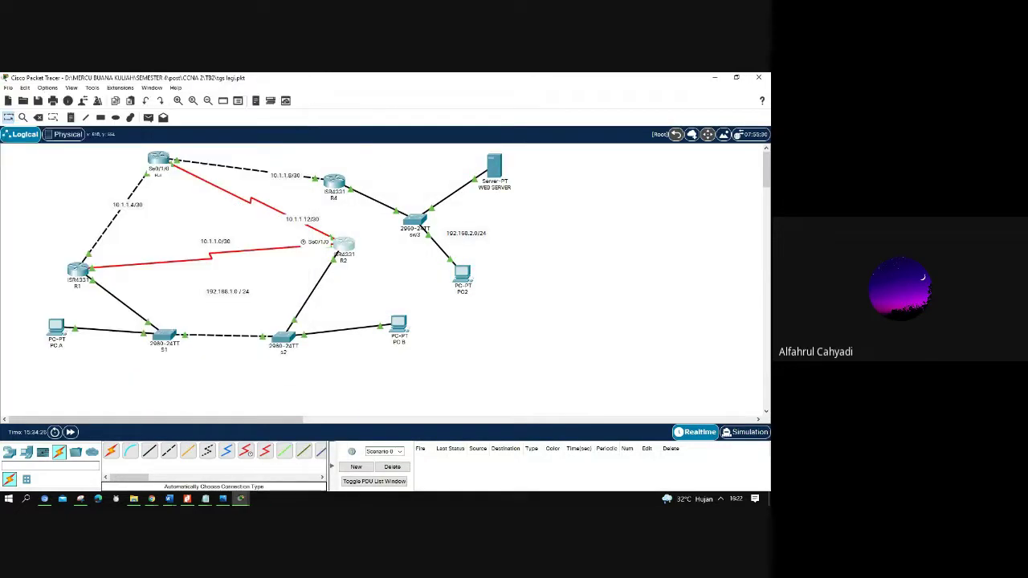
{"action": "mouse_move", "coordinate": [240, 498]}
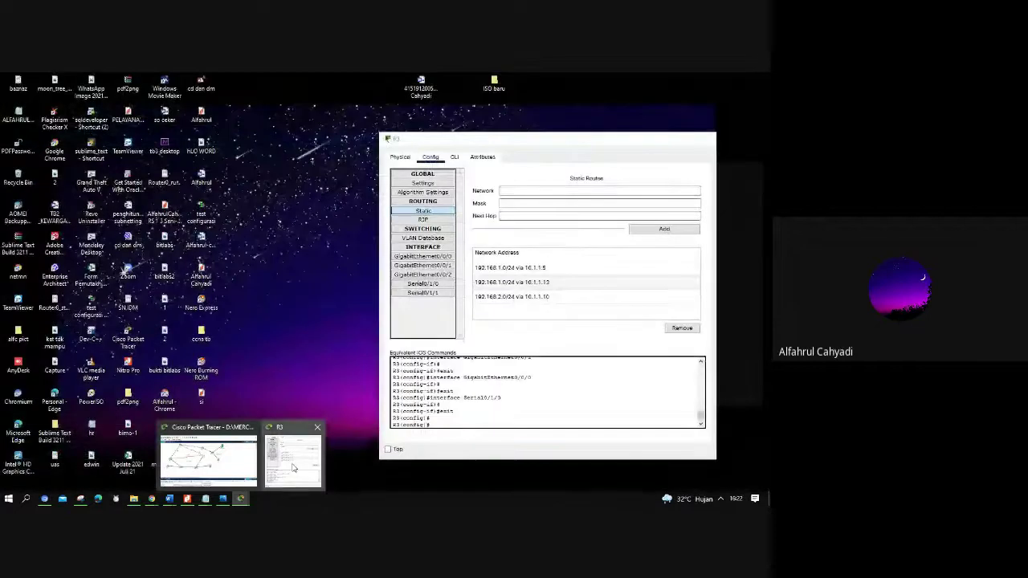
{"action": "left_click", "coordinate": [294, 466]}
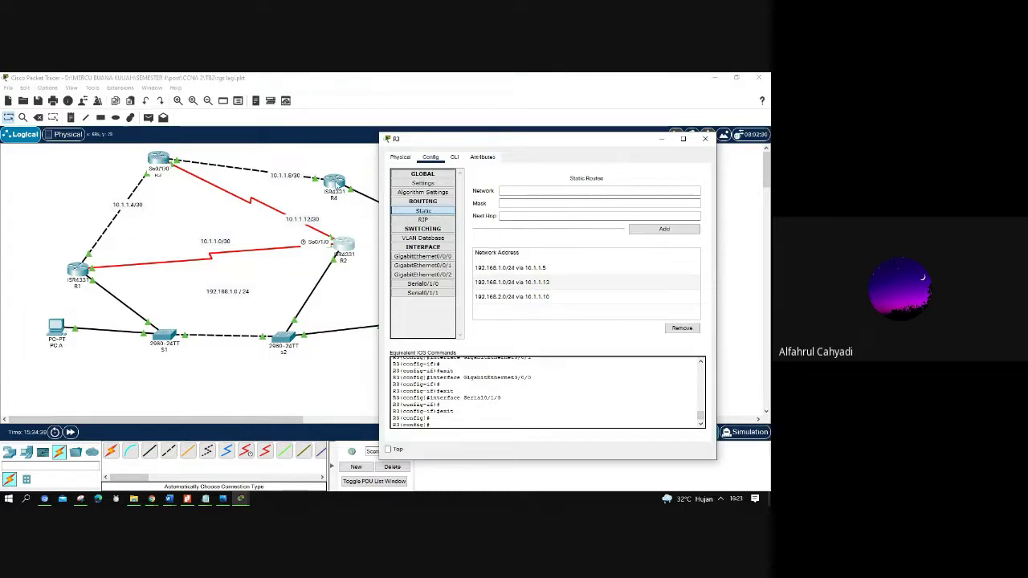
{"action": "left_click_drag", "start_coordinate": [485, 149], "coordinate": [531, 146]}
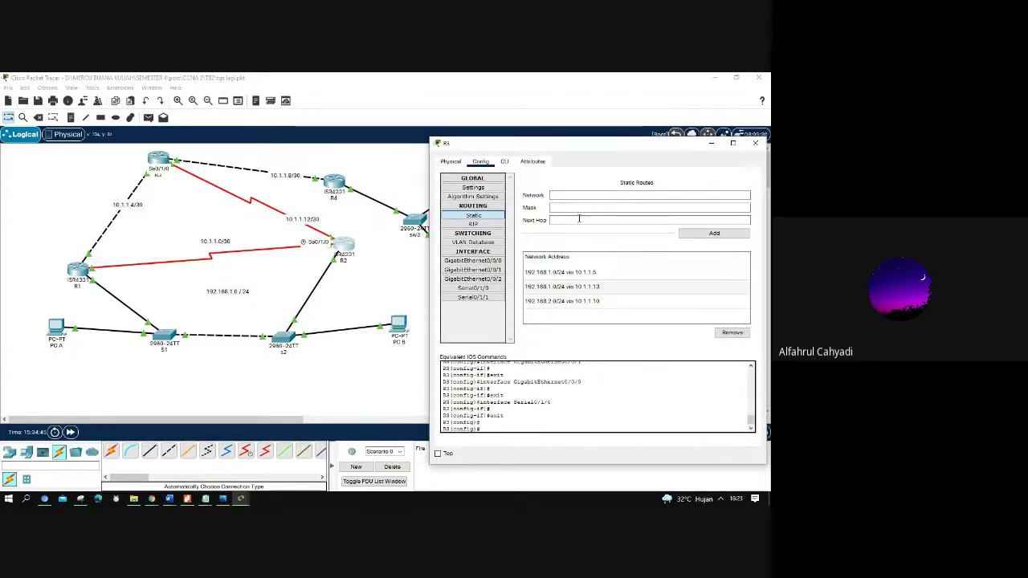
{"action": "left_click", "coordinate": [576, 195]}
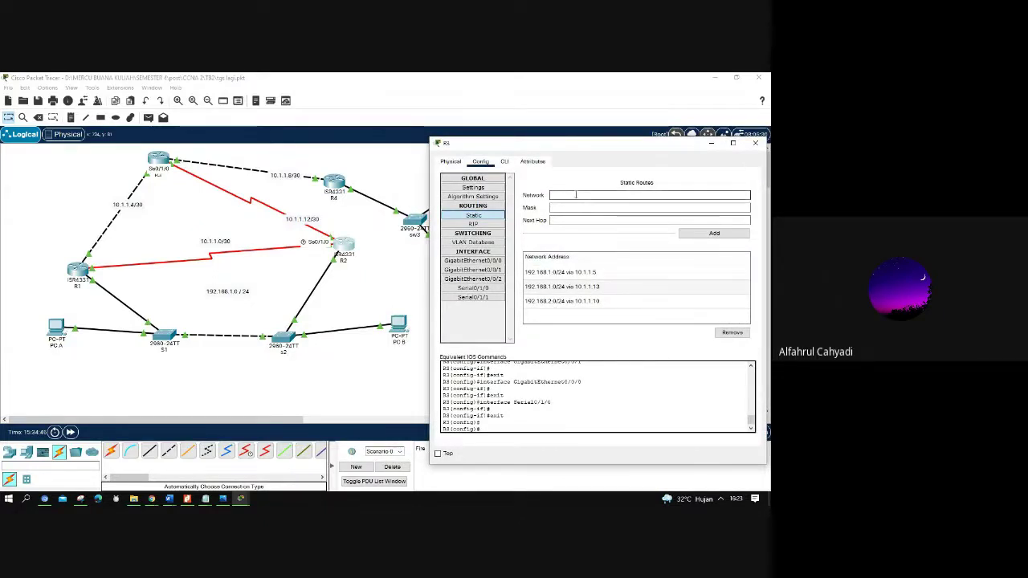
{"action": "left_click", "coordinate": [555, 207]}
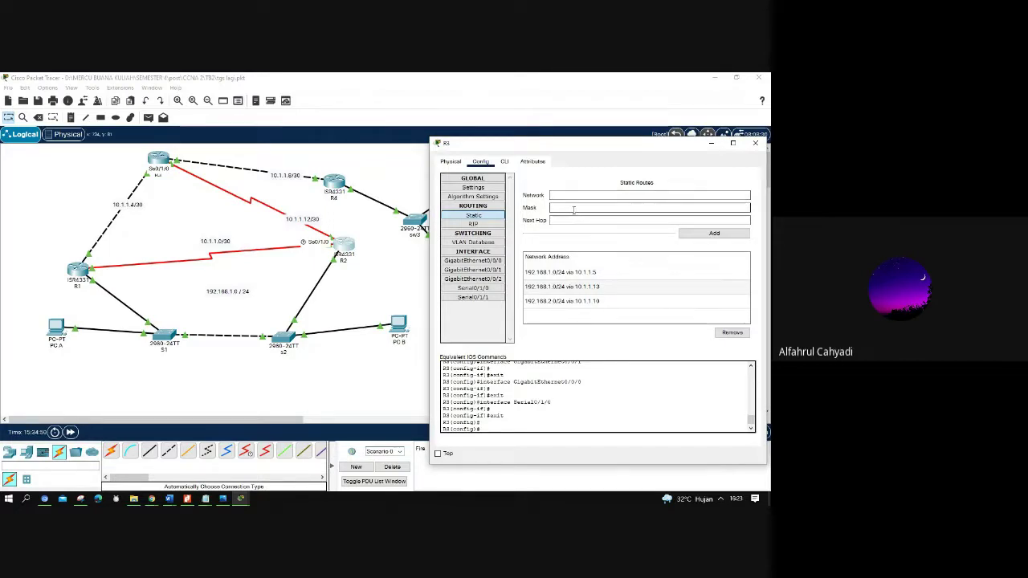
{"action": "left_click", "coordinate": [553, 221]}
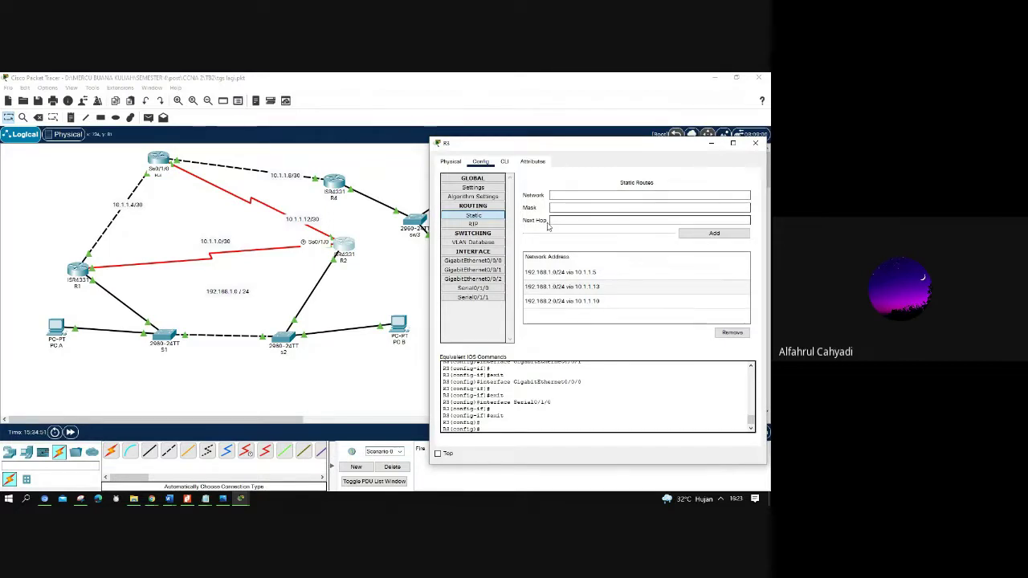
- Move router R3 slightly left on the canvas, and check its GigabitEthernet0/0/1 addressing before closing its configuration
{"action": "left_click", "coordinate": [258, 160]}
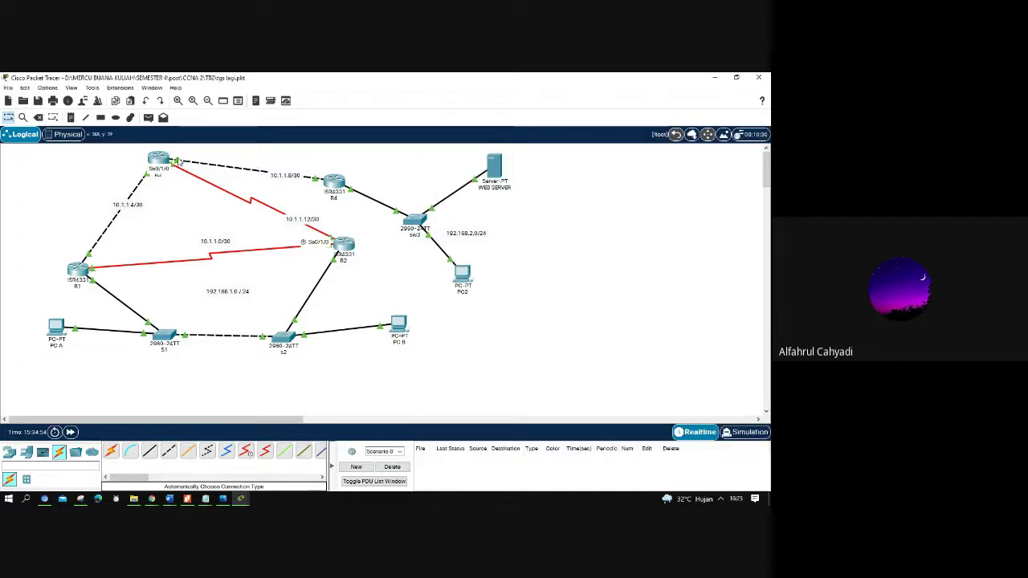
{"action": "left_click_drag", "start_coordinate": [165, 159], "coordinate": [155, 160]}
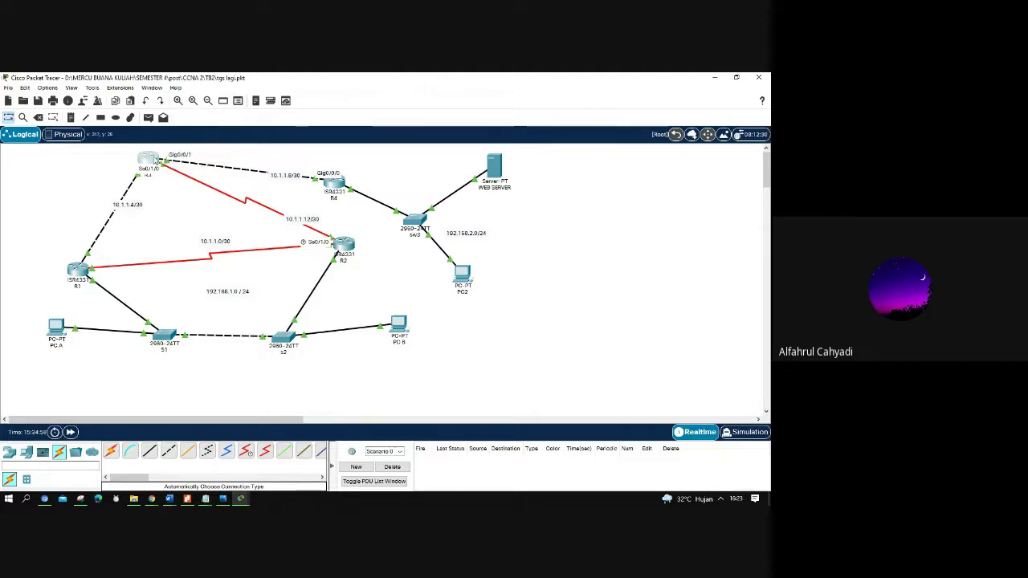
{"action": "left_click", "coordinate": [155, 160]}
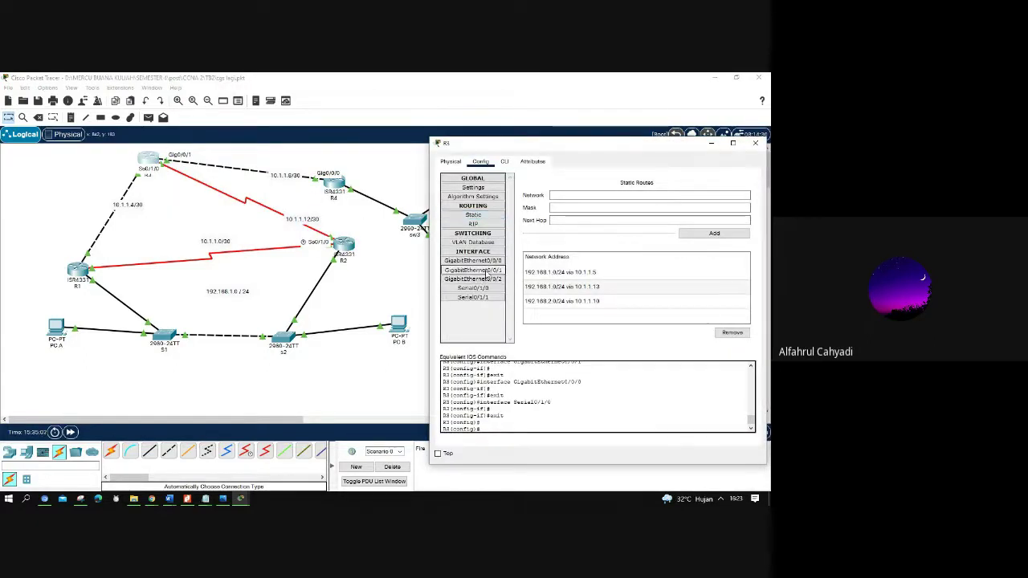
{"action": "left_click", "coordinate": [485, 271]}
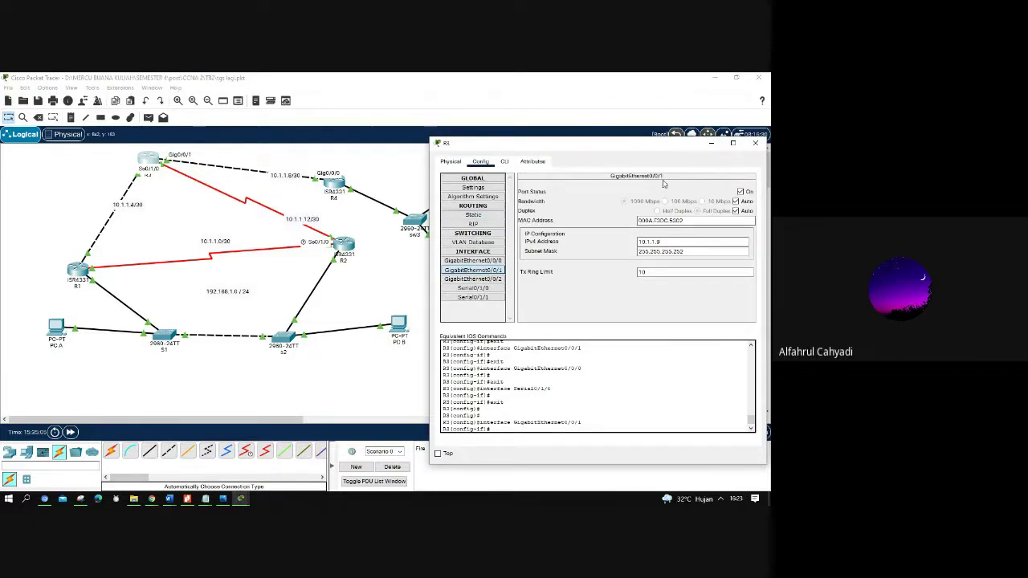
{"action": "left_click", "coordinate": [755, 145]}
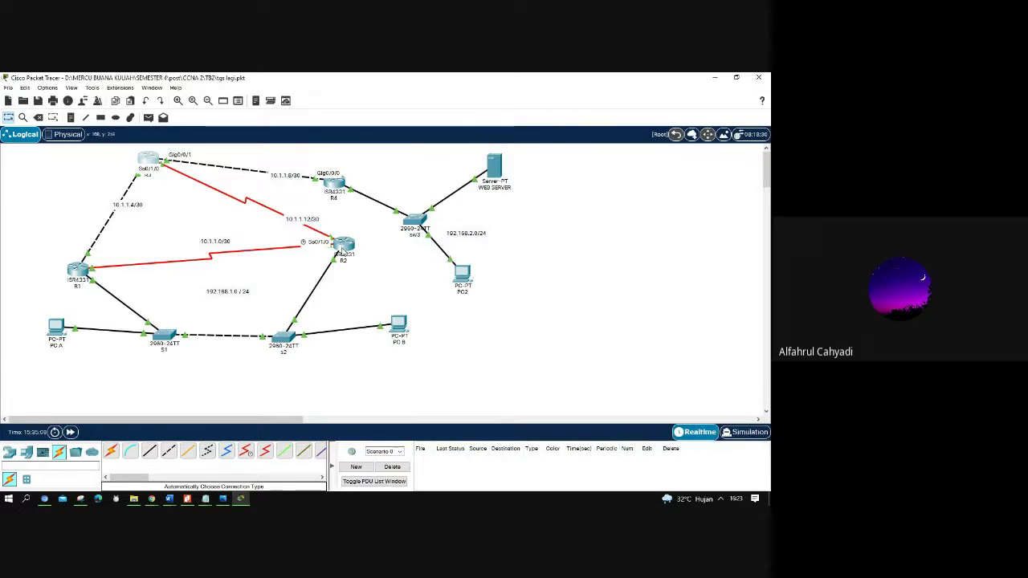
- Reopen R3's configuration to review its static routes and the addresses of GigabitEthernet0/0/0 and GigabitEthernet0/0/1
{"action": "mouse_move", "coordinate": [342, 251]}
{"action": "left_click", "coordinate": [153, 160]}
{"action": "left_click", "coordinate": [261, 190]}
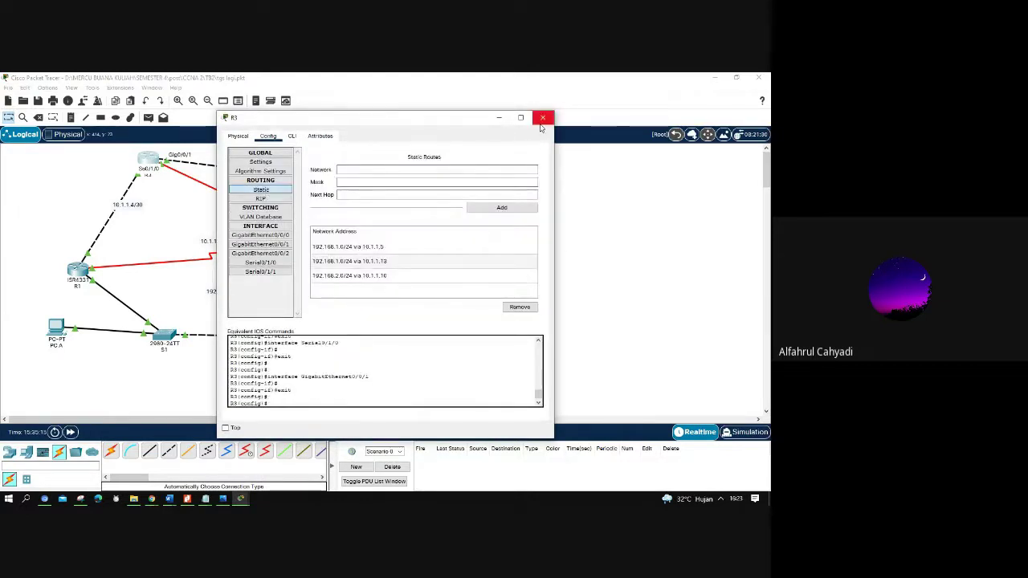
{"action": "left_click", "coordinate": [287, 235]}
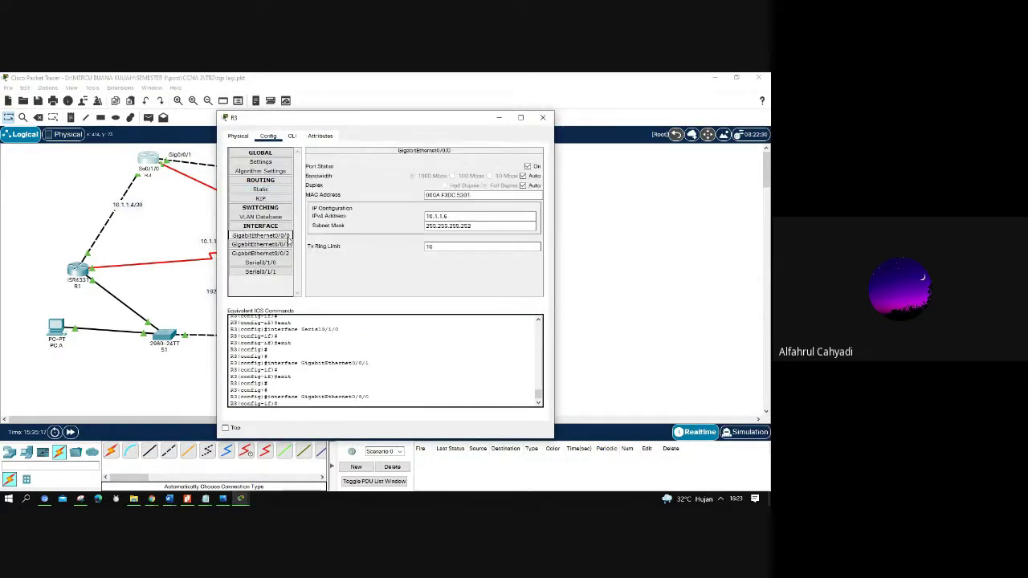
{"action": "left_click", "coordinate": [286, 244]}
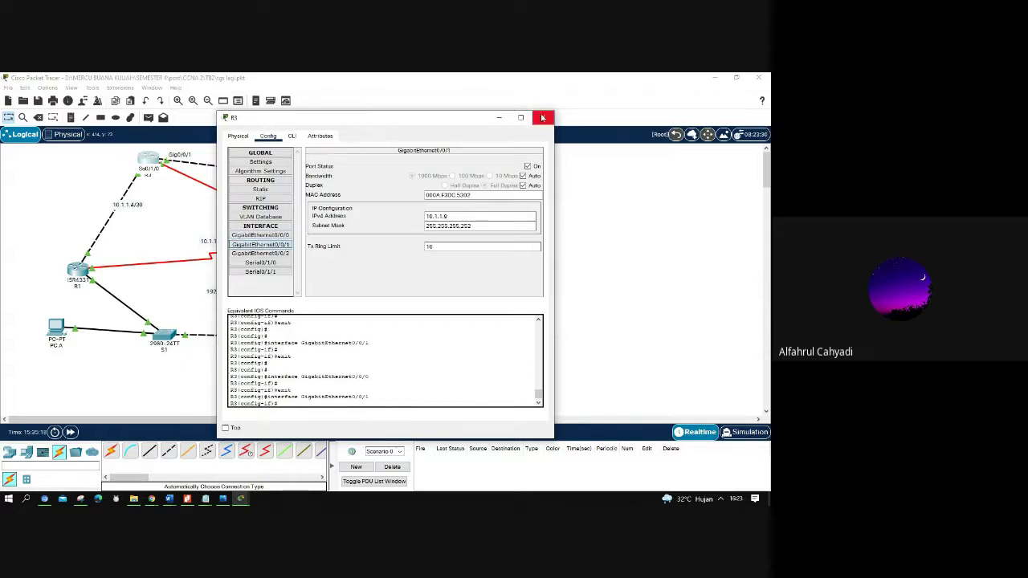
- Close R3's configuration and move router R4 slightly up and to the right on the canvas, nearly level with R3
{"action": "left_click", "coordinate": [543, 118]}
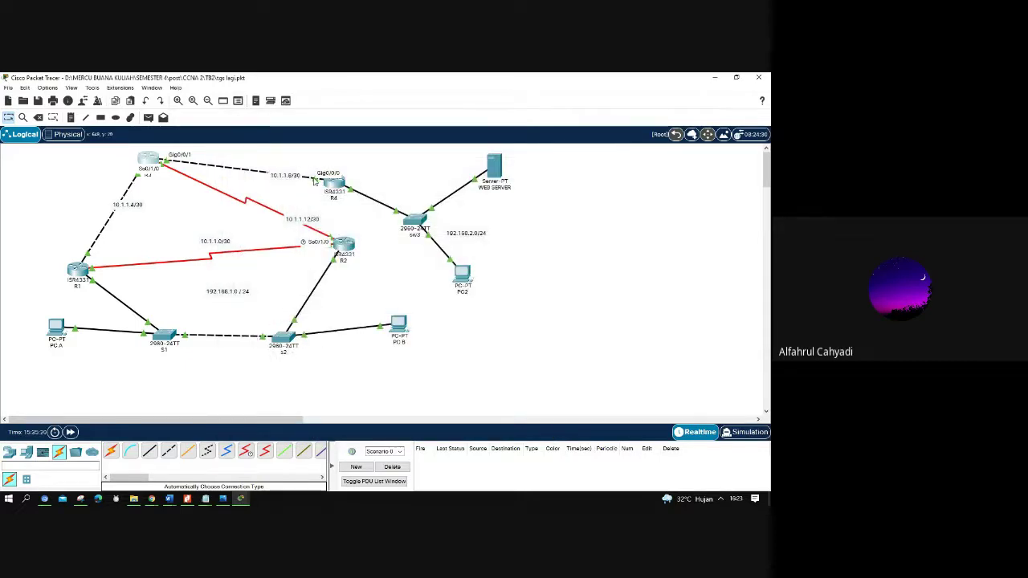
{"action": "left_click_drag", "start_coordinate": [316, 182], "coordinate": [345, 171]}
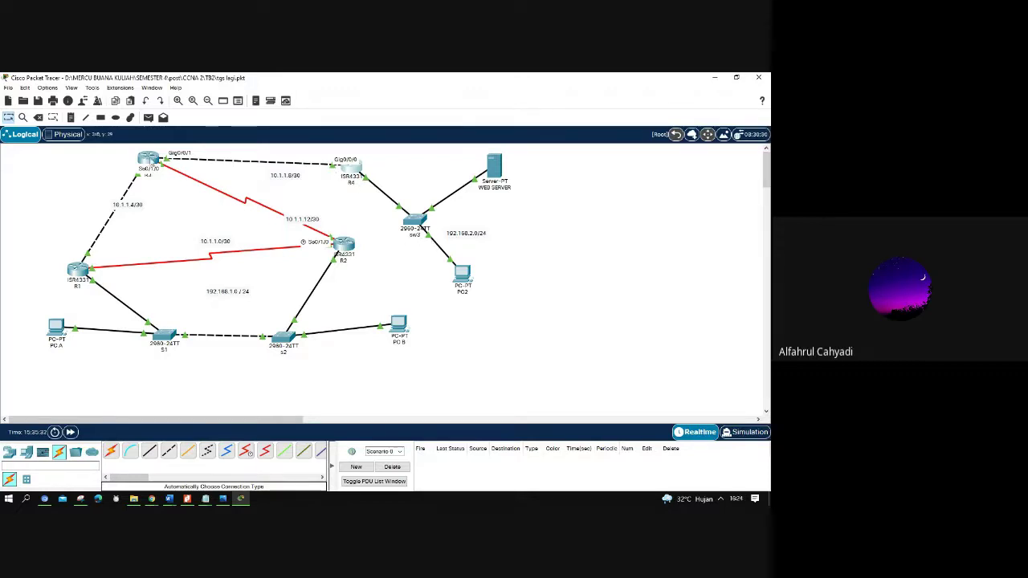
- Reopen R3's static routes, go through the Network and Mask fields beside the existing routes, and close the configuration
{"action": "left_click", "coordinate": [149, 159]}
{"action": "left_click", "coordinate": [262, 190]}
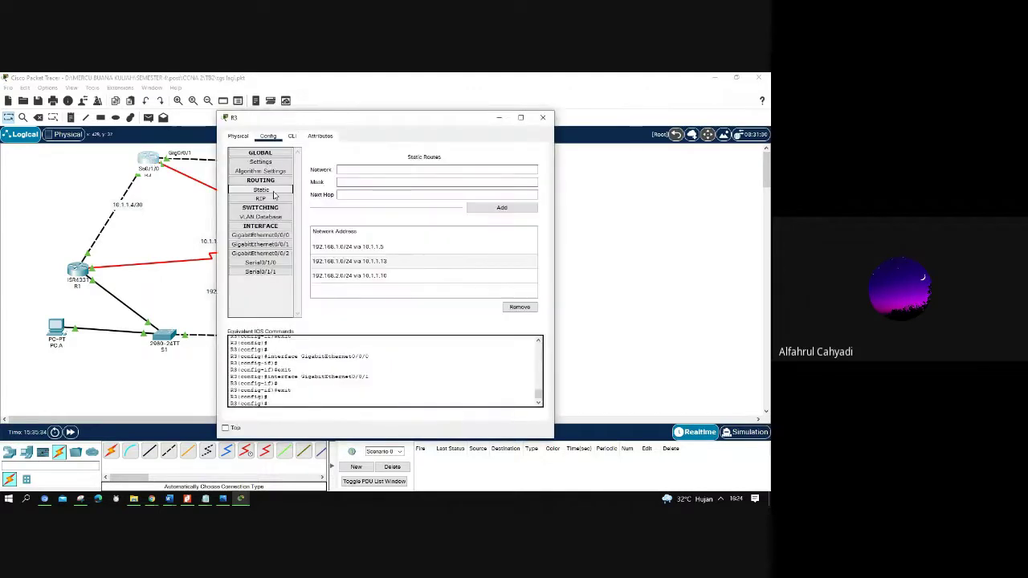
{"action": "left_click", "coordinate": [395, 170]}
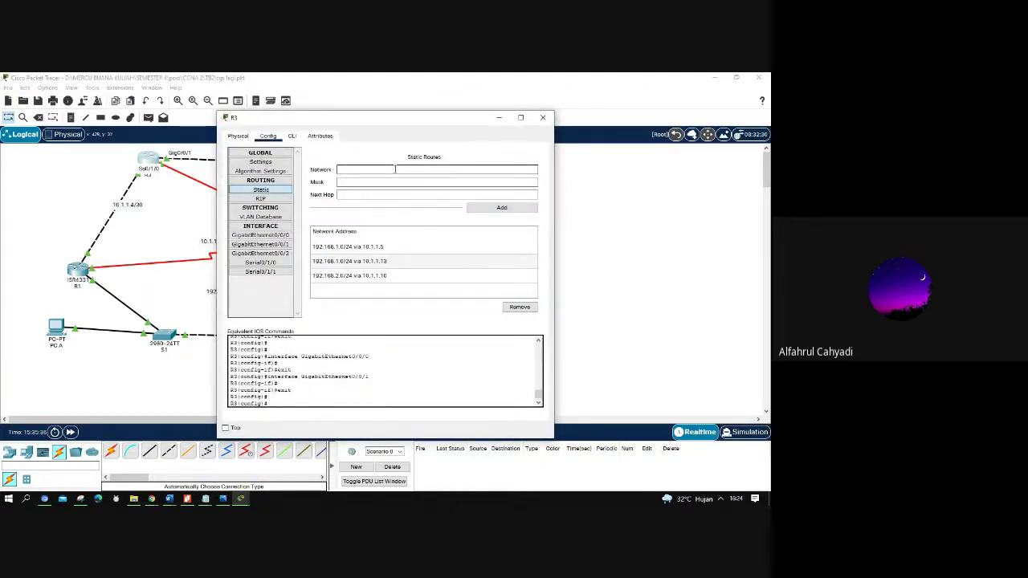
{"action": "key", "text": "Tab"}
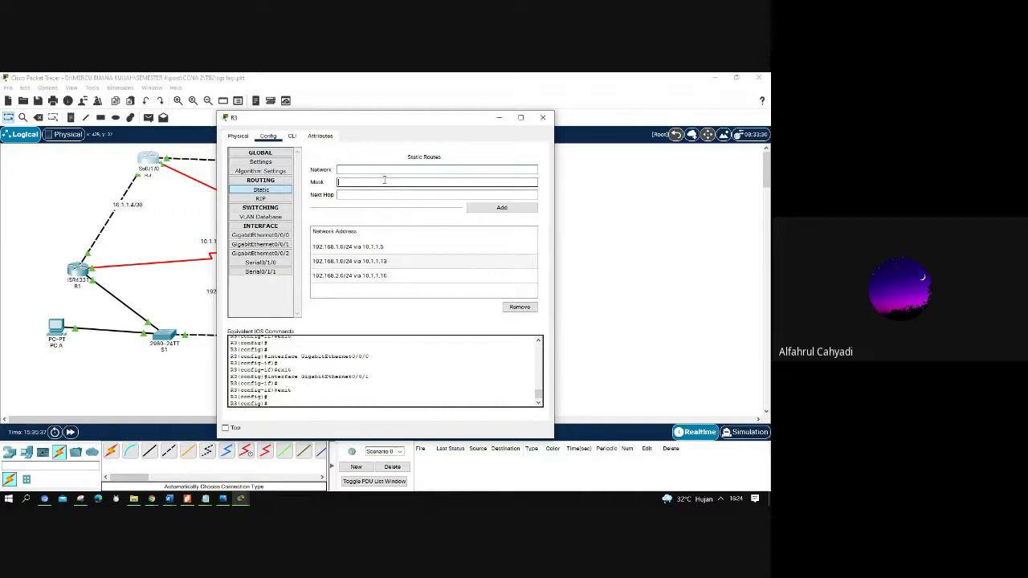
{"action": "left_click", "coordinate": [544, 118]}
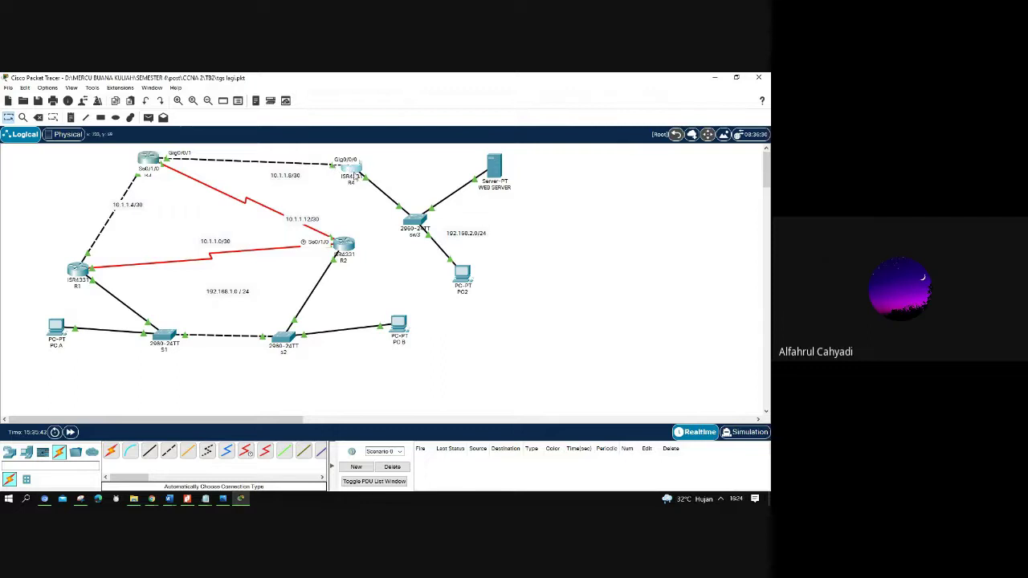
- Open R4's configuration, check the IPv4 address and mask of GigabitEthernet0/0/0, and close it
{"action": "left_click", "coordinate": [347, 170]}
{"action": "left_click", "coordinate": [284, 236]}
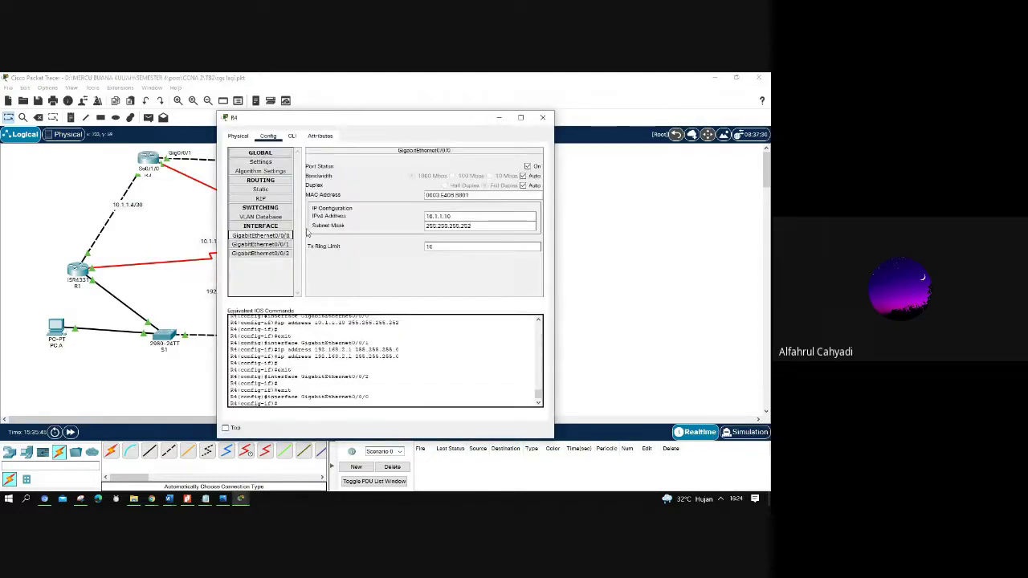
{"action": "left_click", "coordinate": [543, 119]}
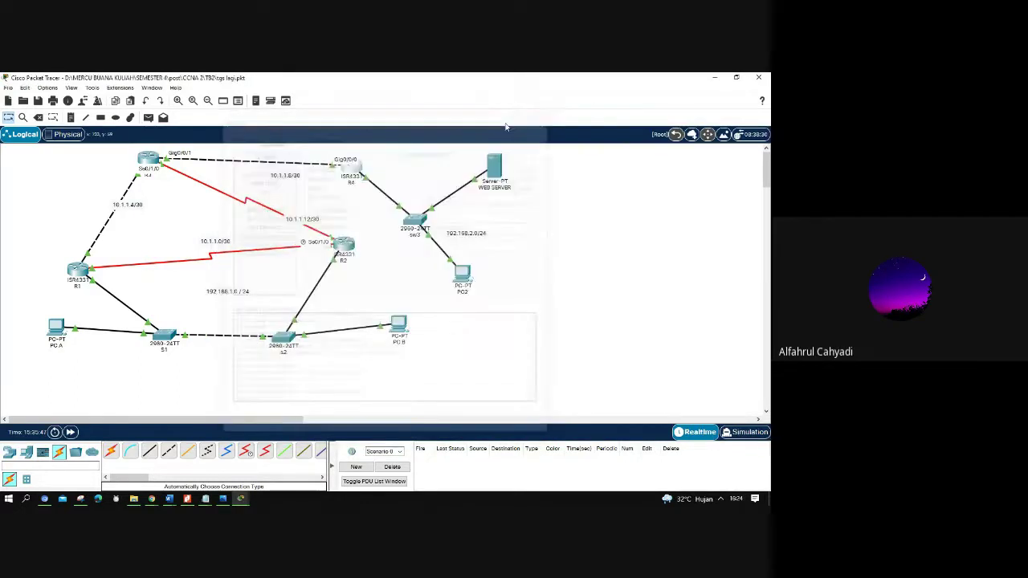
- Review the static routes configured on router R3 and close its window
{"action": "left_click", "coordinate": [150, 159]}
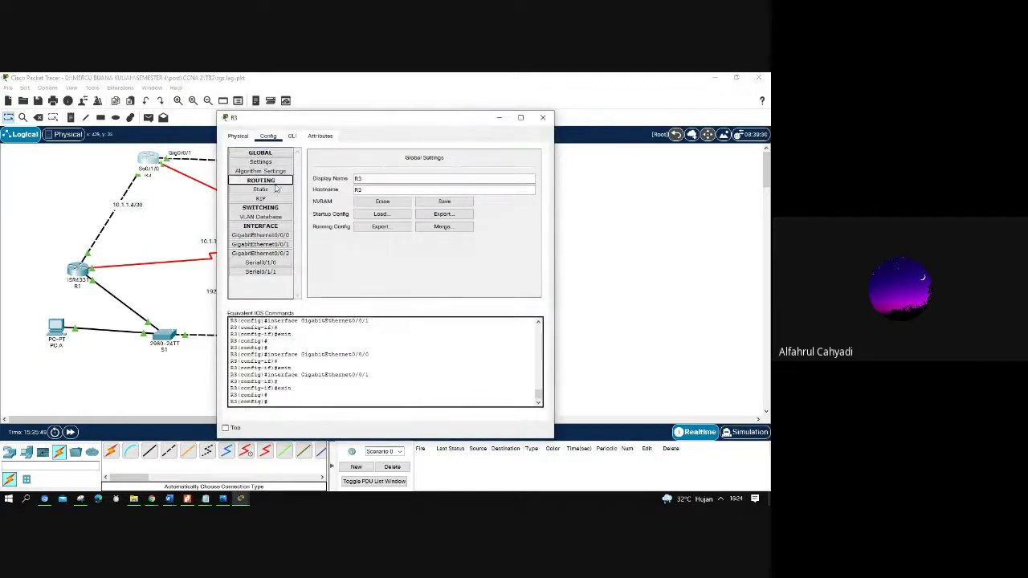
{"action": "left_click", "coordinate": [261, 190]}
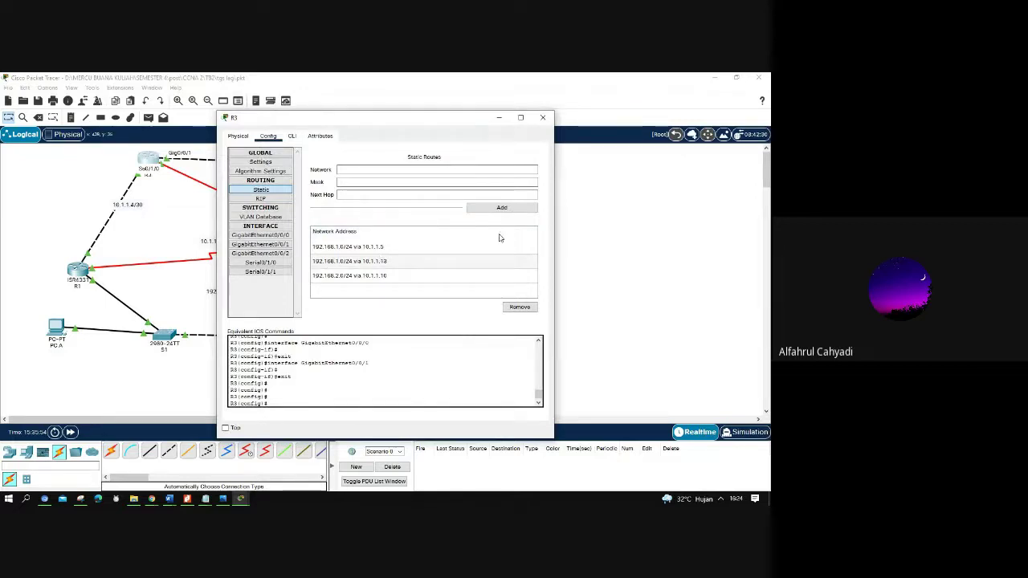
{"action": "left_click", "coordinate": [543, 118]}
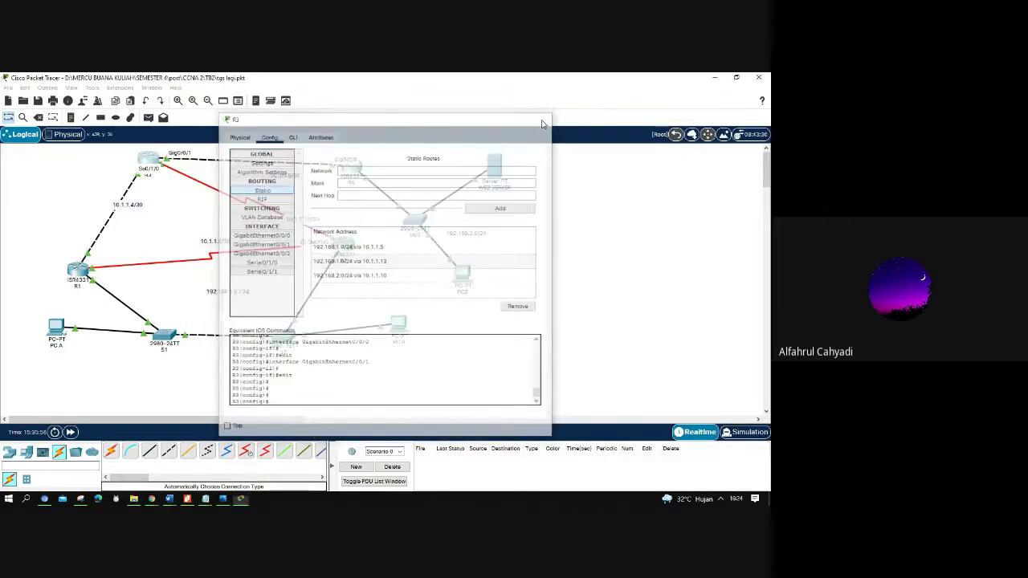
- Review router R4's static routes alongside the network topology, moving its window aside
{"action": "left_click", "coordinate": [349, 166]}
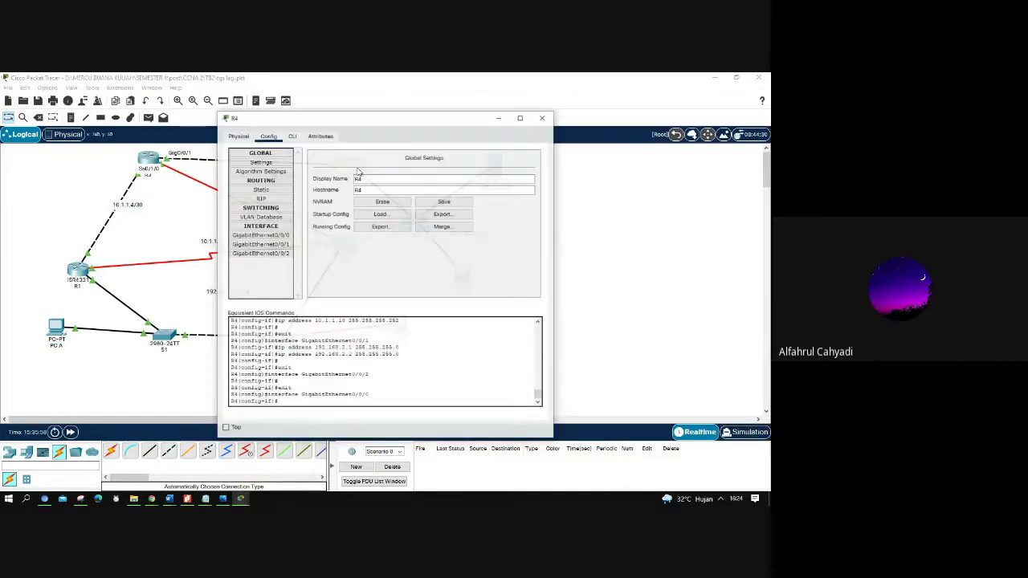
{"action": "left_click", "coordinate": [273, 189]}
{"action": "left_click", "coordinate": [363, 169]}
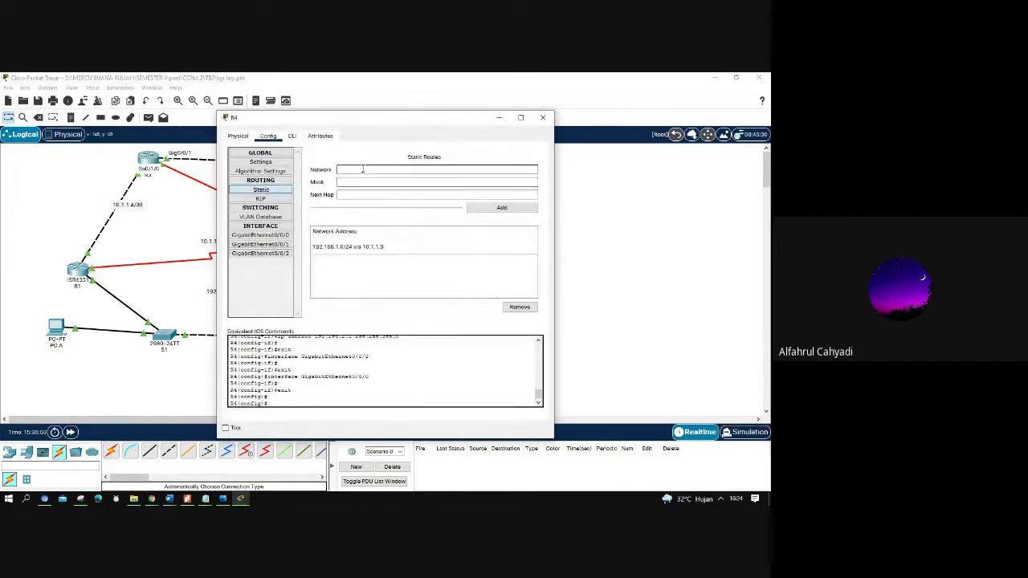
{"action": "left_click_drag", "start_coordinate": [349, 118], "coordinate": [551, 150]}
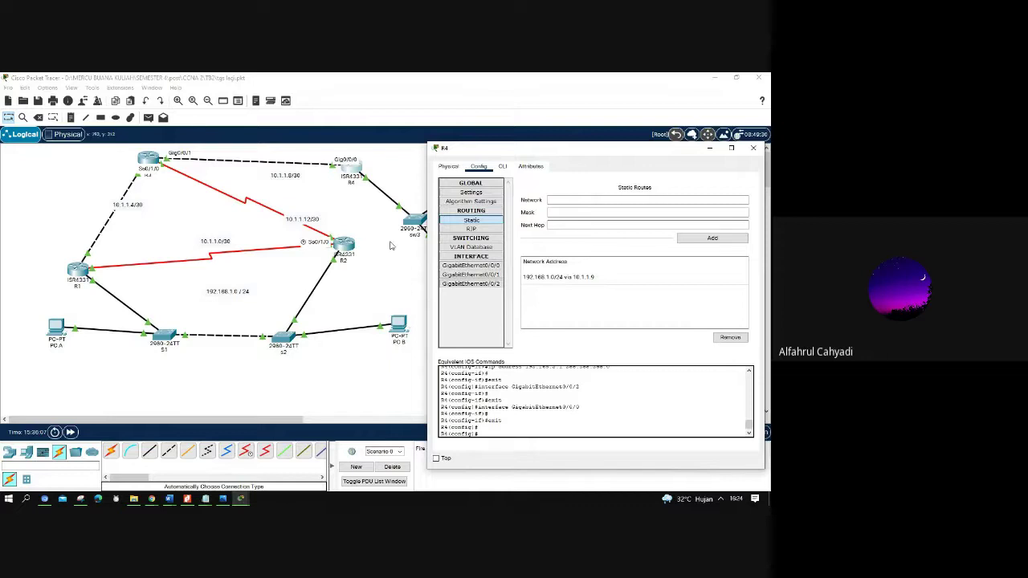
{"action": "left_click", "coordinate": [569, 201]}
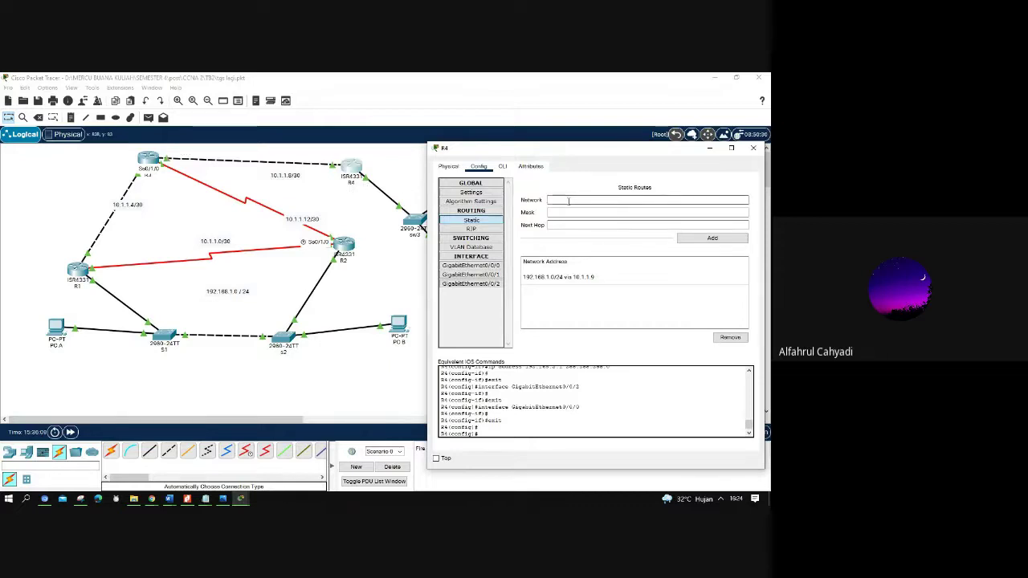
{"action": "left_click", "coordinate": [572, 224]}
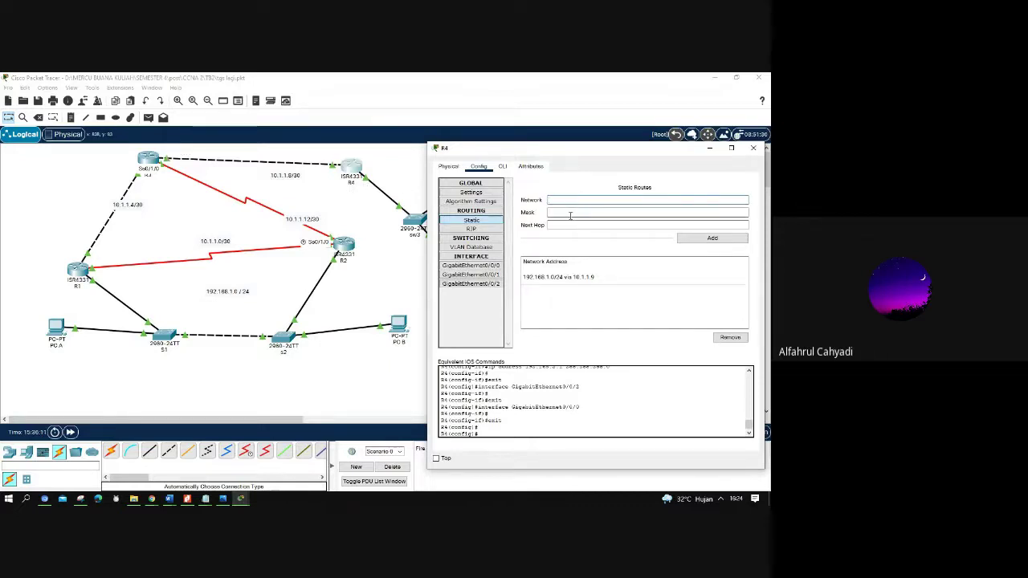
{"action": "left_click", "coordinate": [570, 213]}
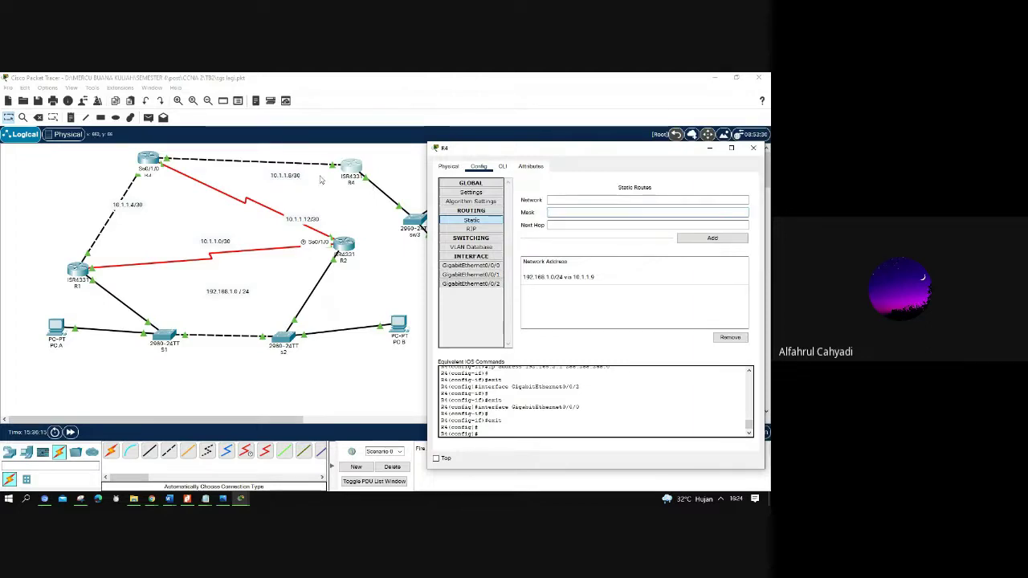
- Check the IP address of router R3's GigabitEthernet0/0/1 interface and close its window
{"action": "left_click", "coordinate": [163, 161]}
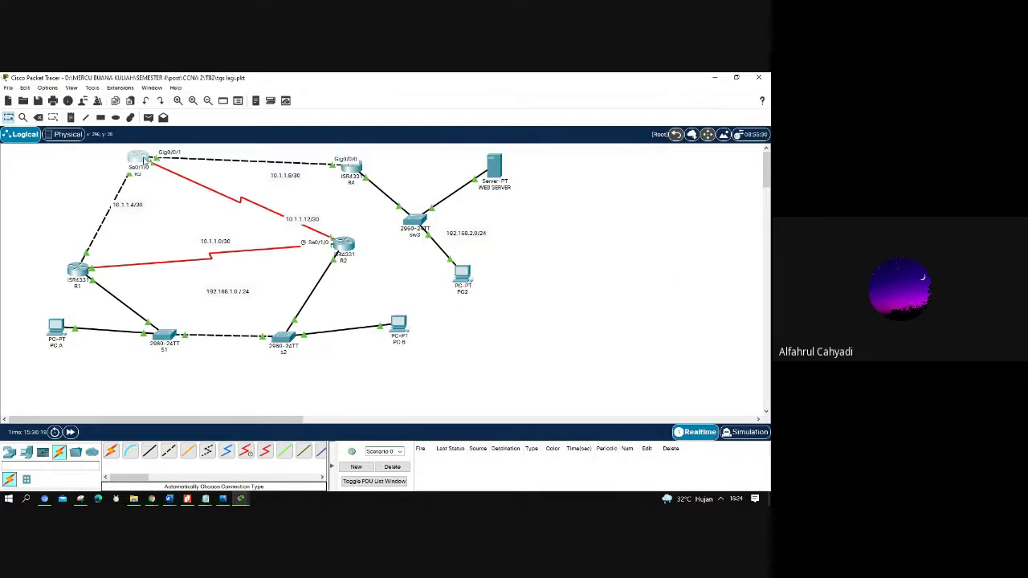
{"action": "left_click", "coordinate": [140, 159]}
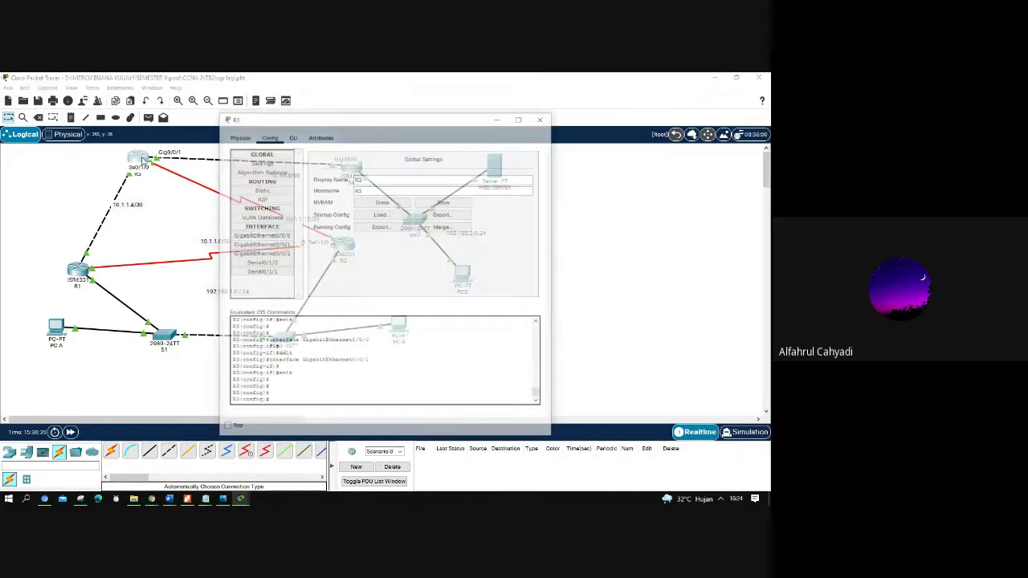
{"action": "left_click", "coordinate": [265, 244]}
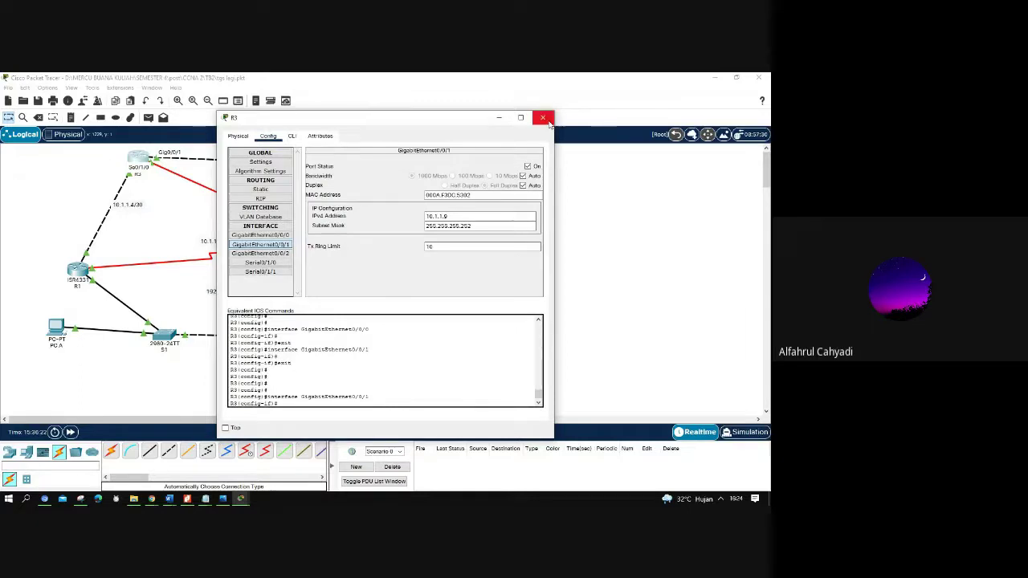
{"action": "left_click", "coordinate": [436, 216]}
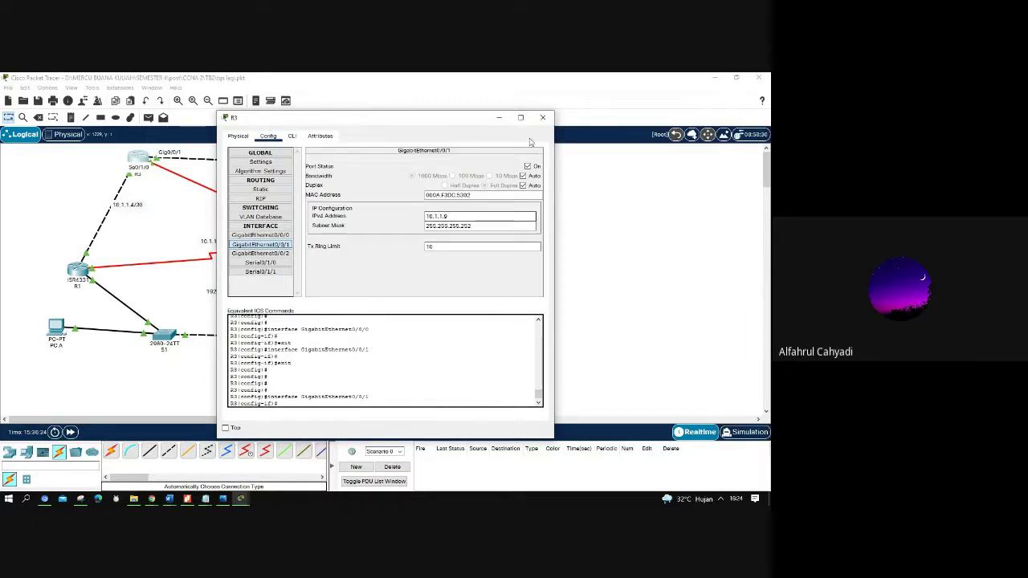
{"action": "left_click", "coordinate": [543, 117]}
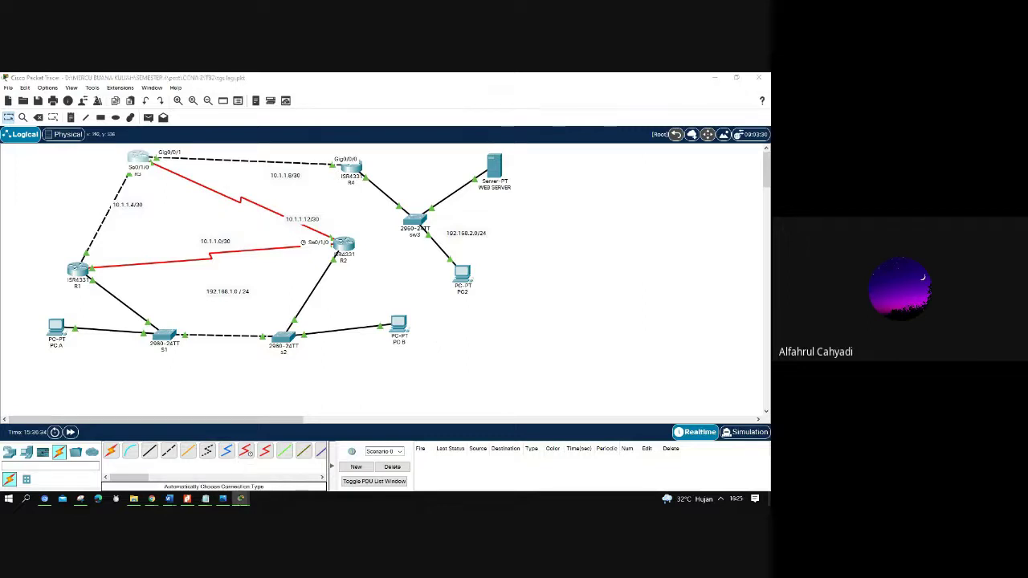
- Bring router R4's static routes window back to the front and close it
{"action": "right_click", "coordinate": [240, 499]}
{"action": "left_click", "coordinate": [240, 499]}
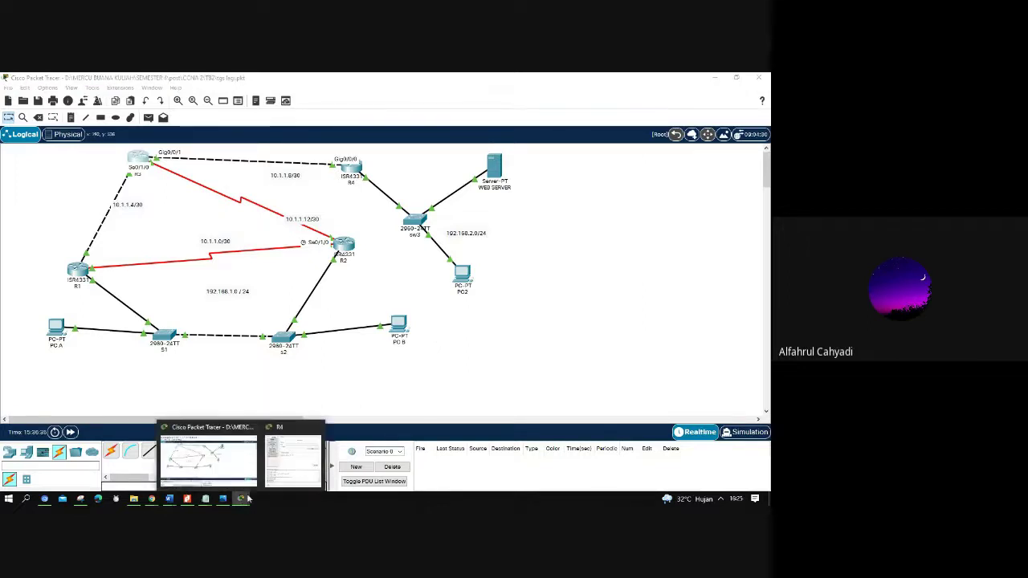
{"action": "left_click", "coordinate": [294, 449]}
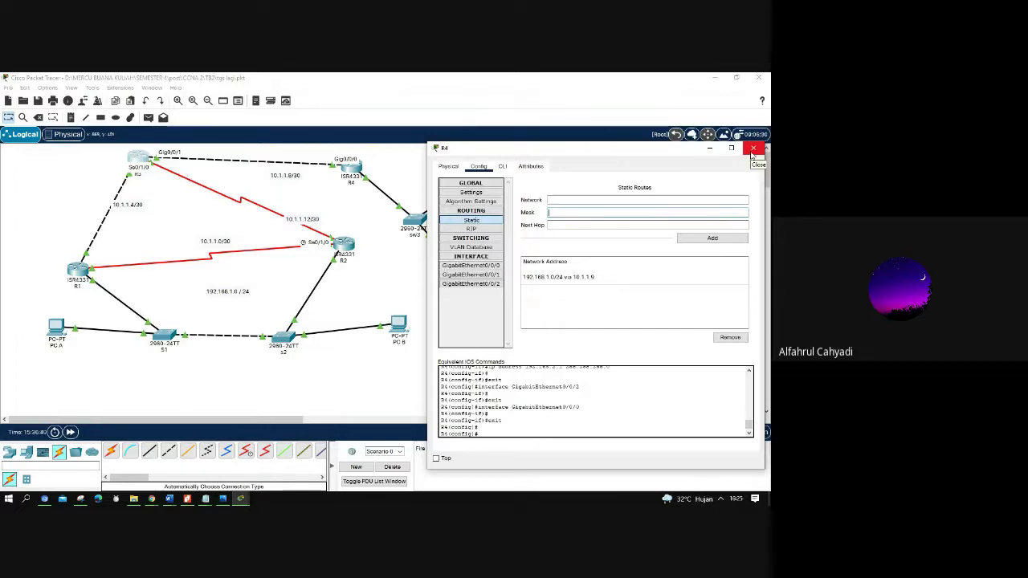
{"action": "left_click", "coordinate": [752, 150]}
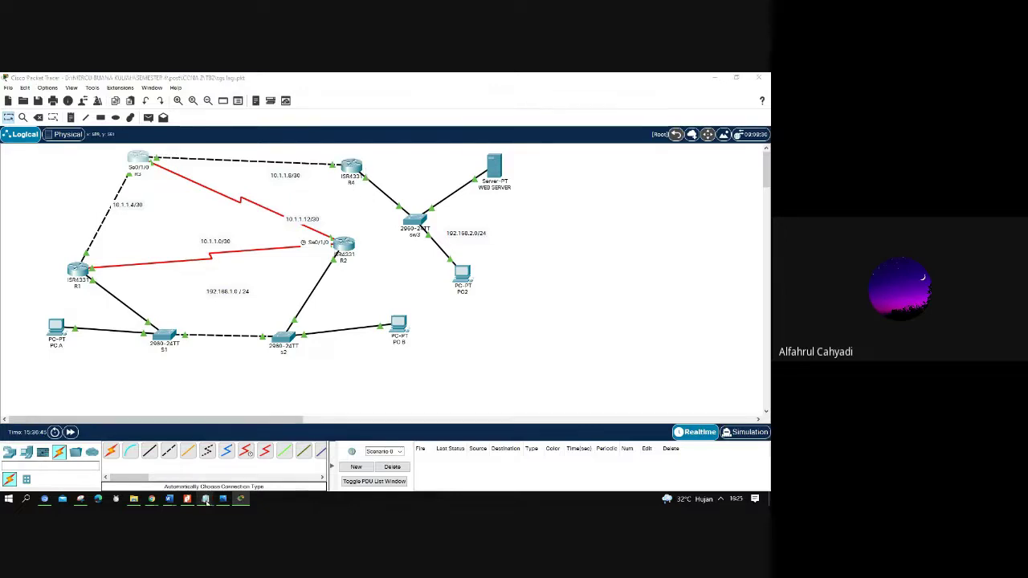
- Switch to the Notepad notes containing the HSRP standby commands and place them beside the topology
{"action": "mouse_move", "coordinate": [206, 499]}
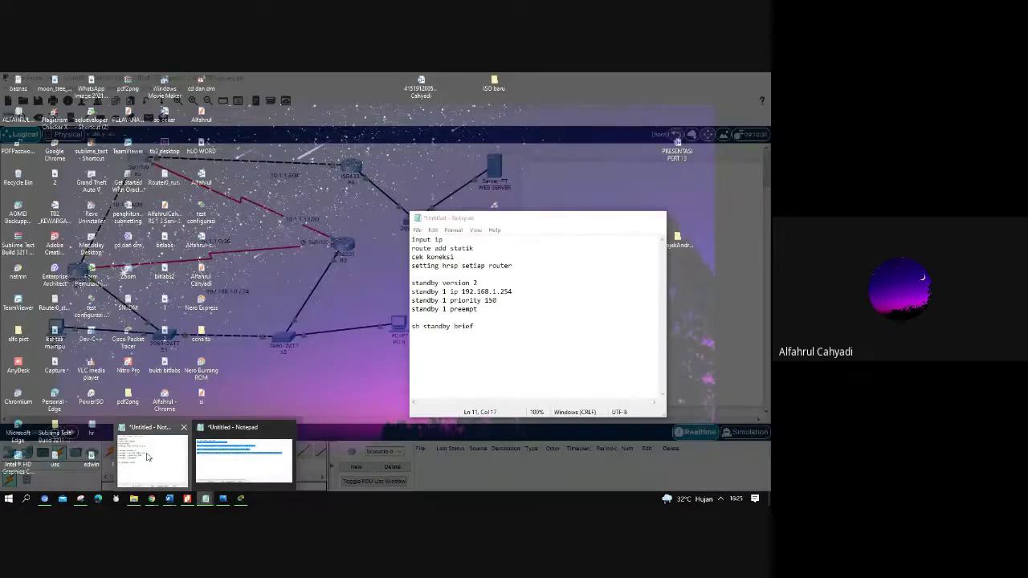
{"action": "left_click", "coordinate": [146, 457]}
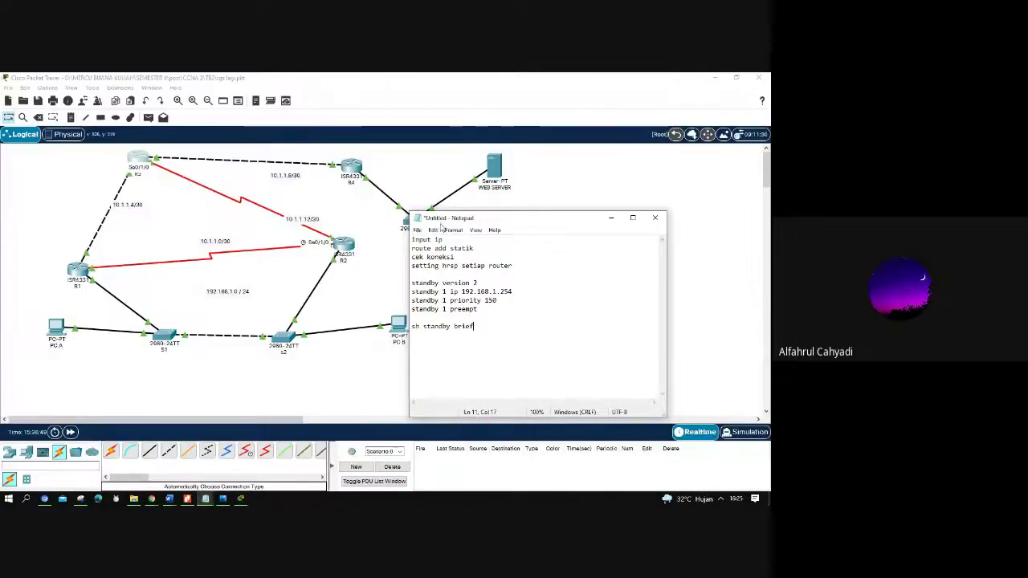
{"action": "left_click_drag", "start_coordinate": [440, 225], "coordinate": [559, 202]}
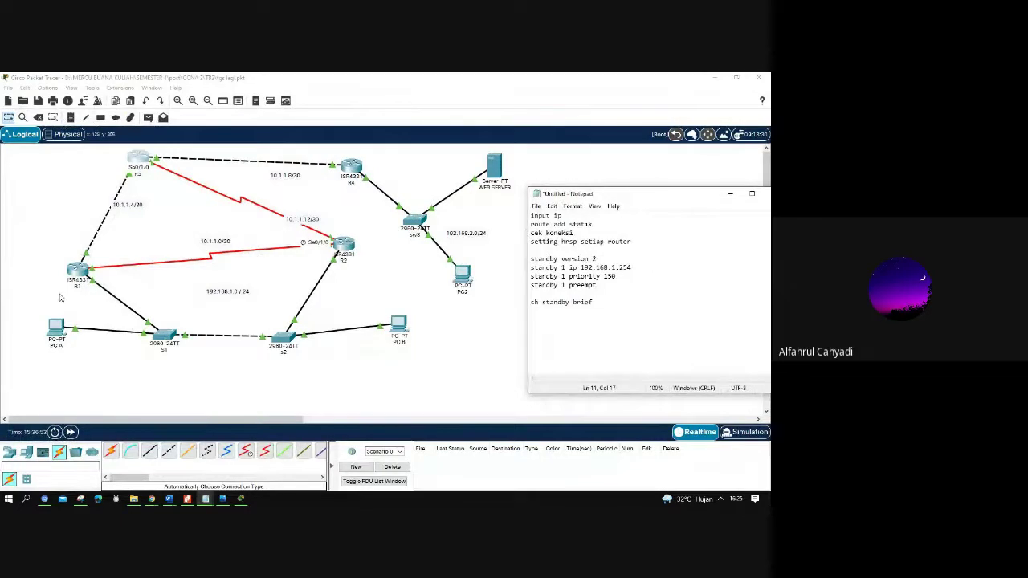
- Review PC A's IP configuration, including its default gateway, and close the PC window
{"action": "left_click", "coordinate": [54, 330]}
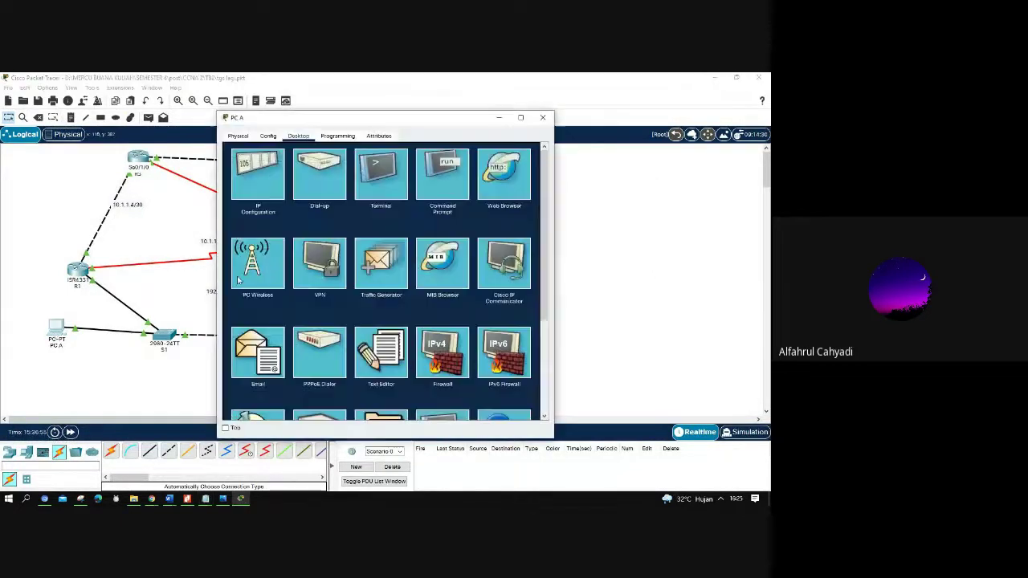
{"action": "left_click", "coordinate": [277, 186]}
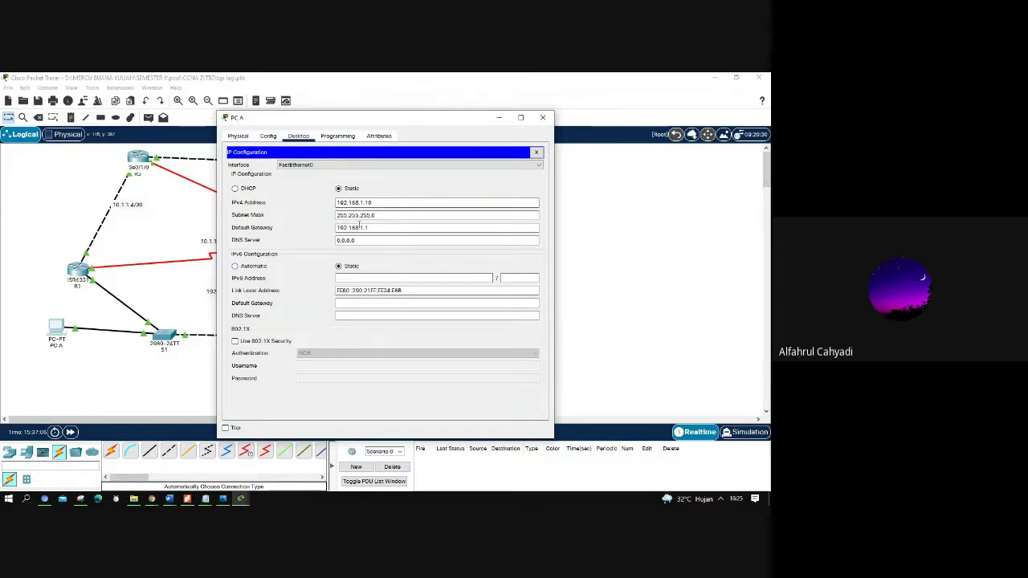
{"action": "left_click", "coordinate": [371, 238]}
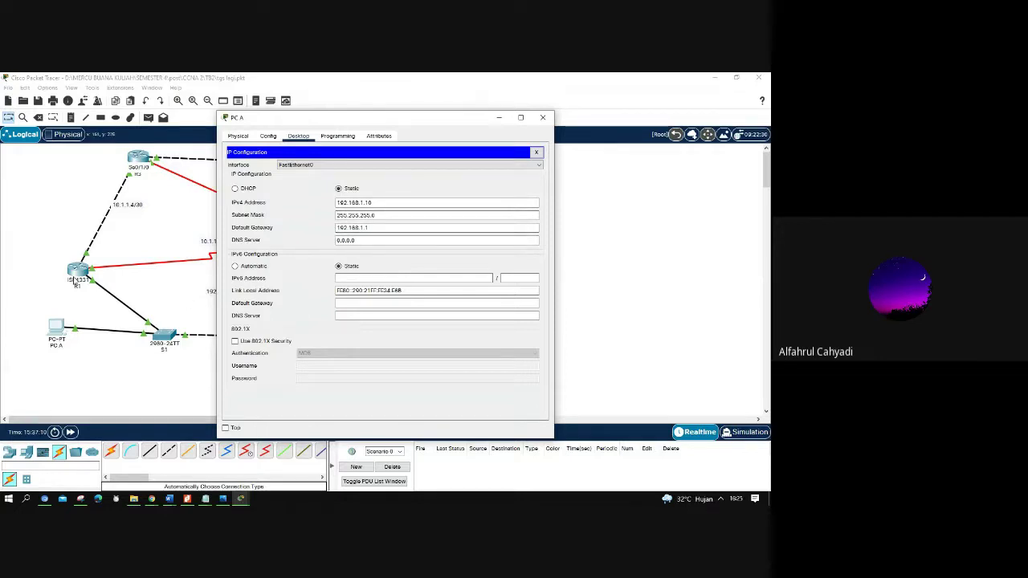
{"action": "left_click_drag", "start_coordinate": [309, 119], "coordinate": [372, 130]}
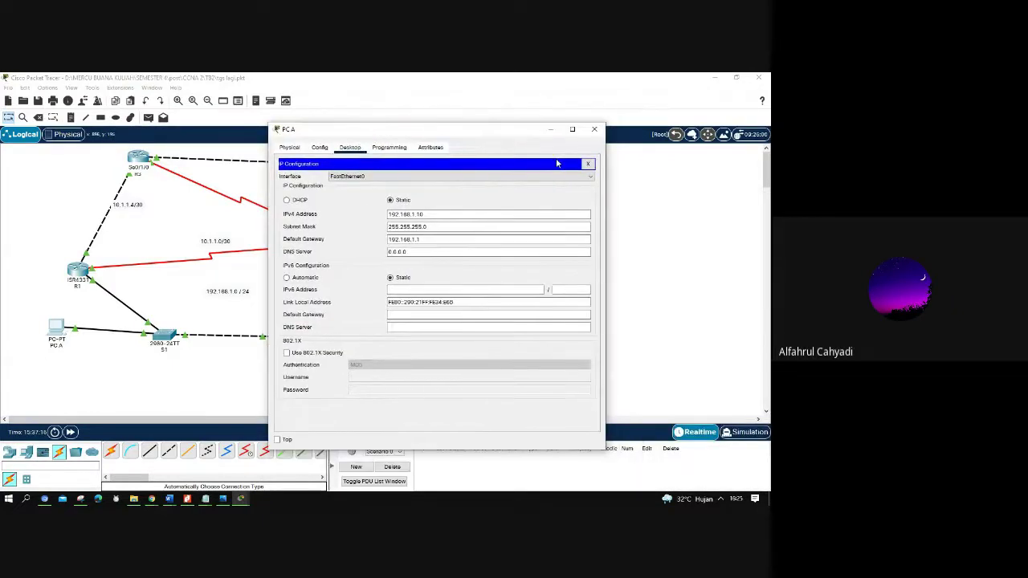
{"action": "left_click", "coordinate": [594, 130]}
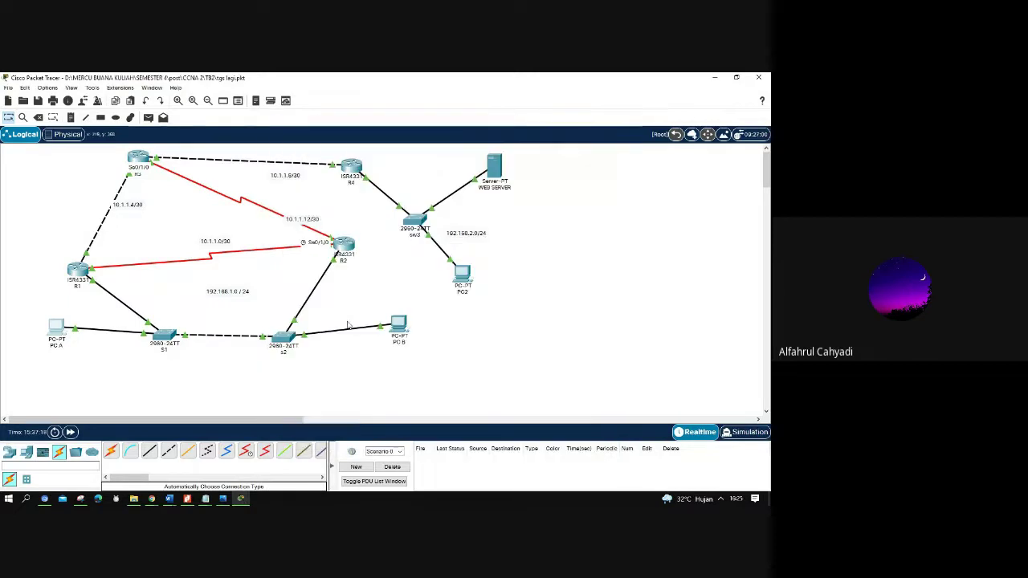
- Run ipconfig in PC A's command prompt to examine its address settings, then close the PC window
{"action": "left_click", "coordinate": [55, 327]}
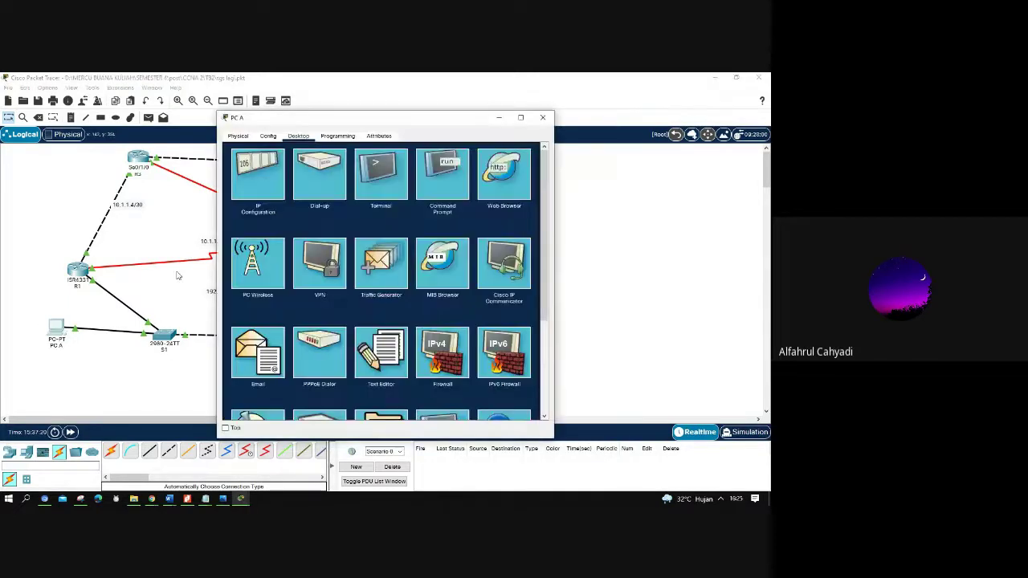
{"action": "left_click", "coordinate": [443, 175]}
{"action": "key", "text": "Up"}
{"action": "key", "text": "Up"}
{"action": "key", "text": "Up"}
{"action": "key", "text": "Up"}
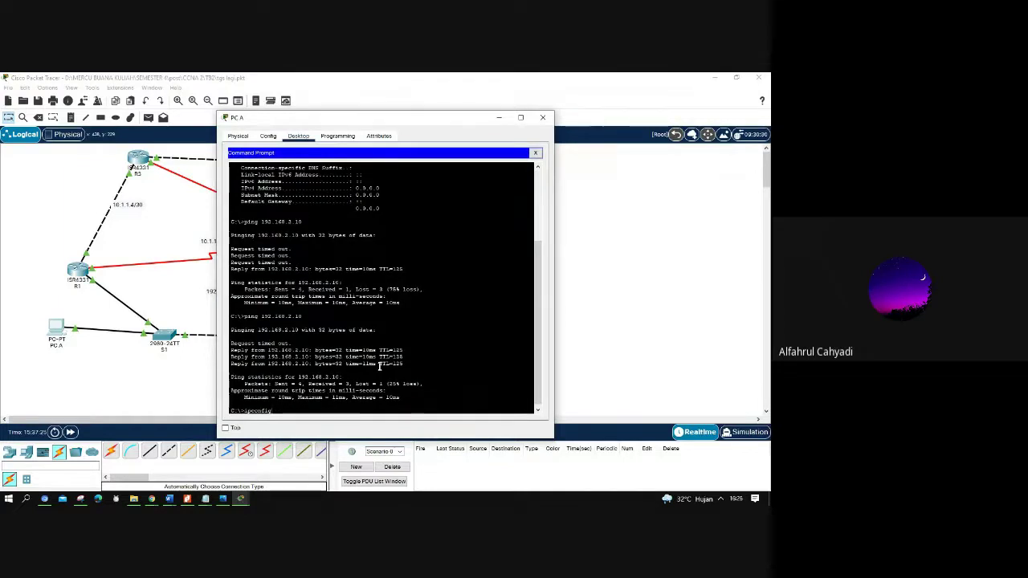
{"action": "key", "text": "Return"}
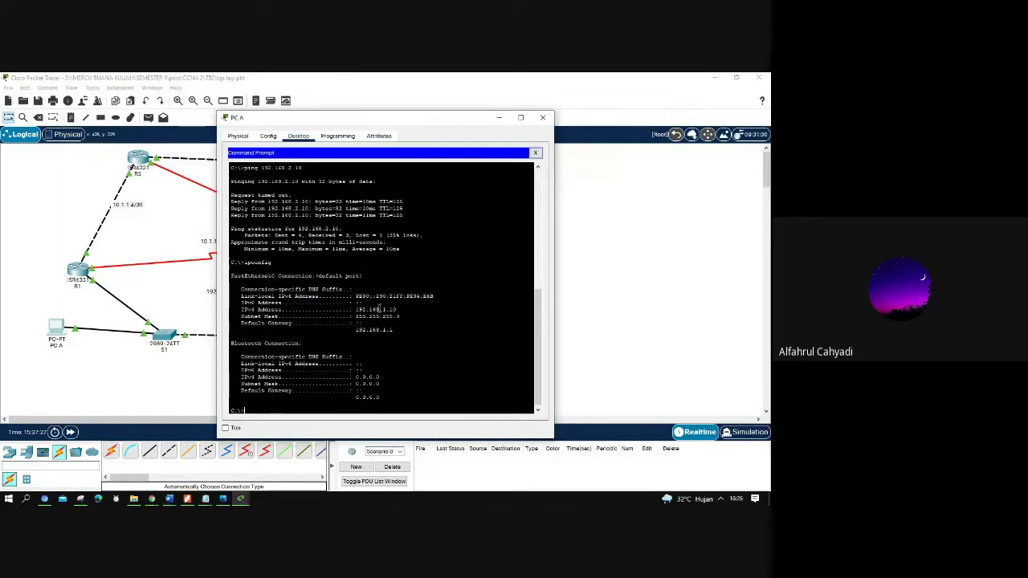
{"action": "left_click_drag", "start_coordinate": [379, 305], "coordinate": [392, 316]}
{"action": "left_click", "coordinate": [292, 404]}
{"action": "key", "text": "Up"}
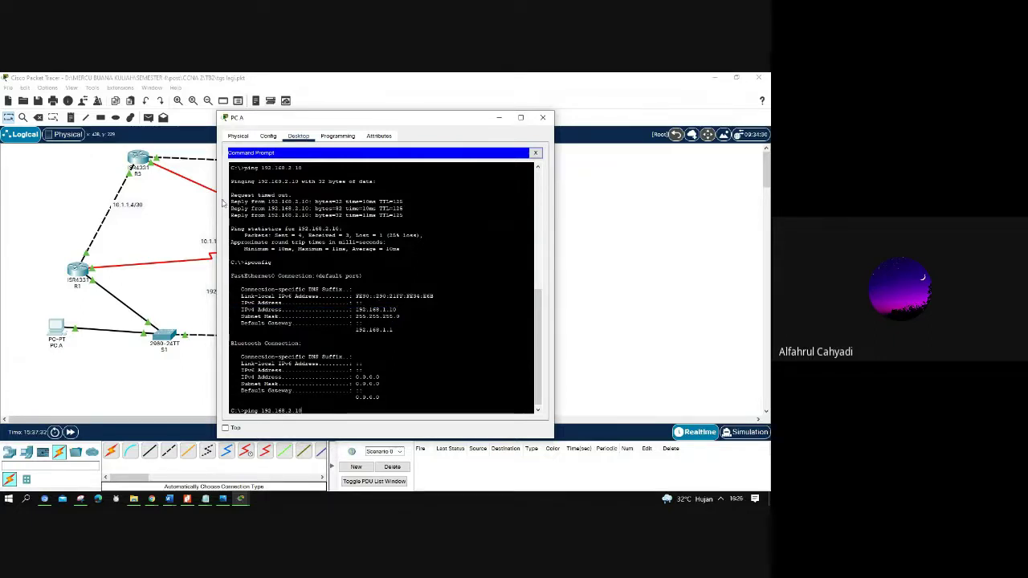
{"action": "left_click_drag", "start_coordinate": [312, 123], "coordinate": [596, 146]}
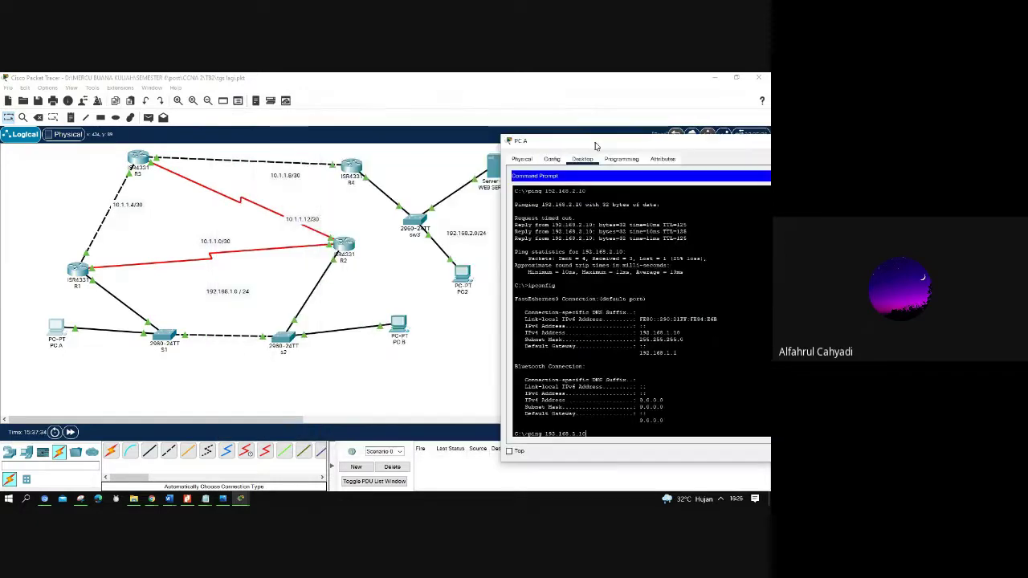
{"action": "key", "text": "alt+F4"}
- Review PC2's IP configuration and close its window
{"action": "left_click", "coordinate": [462, 275]}
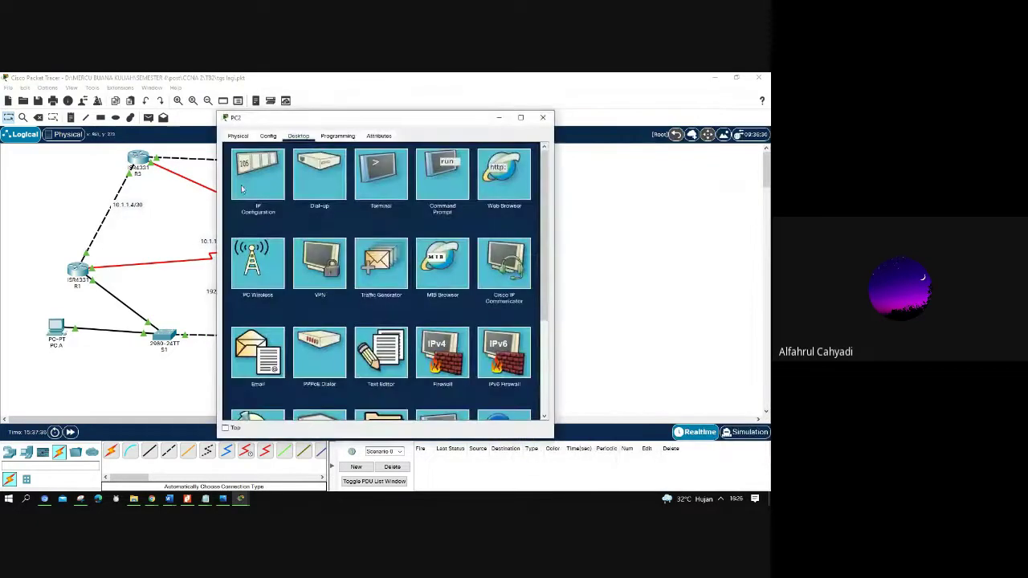
{"action": "left_click", "coordinate": [243, 187]}
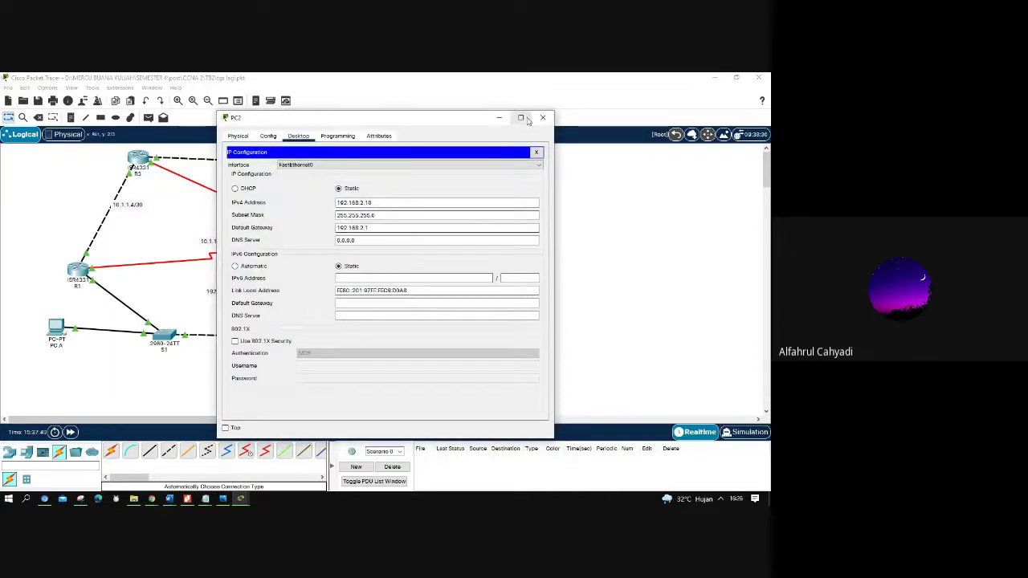
{"action": "left_click", "coordinate": [543, 119]}
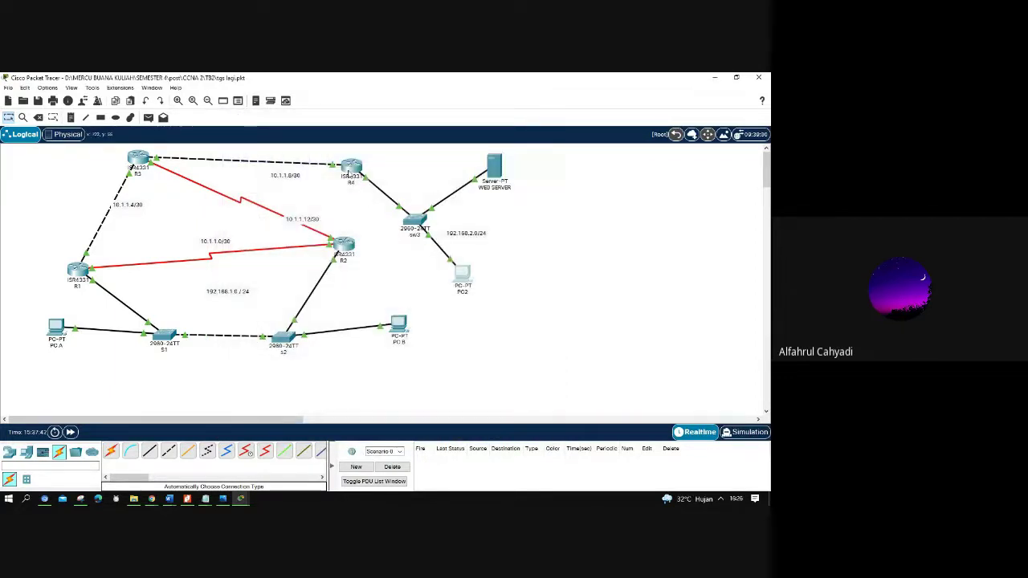
- Review the IP addresses of R4's GigabitEthernet0/0/0 and GigabitEthernet0/0/1 interfaces and close the router window
{"action": "left_click", "coordinate": [349, 174]}
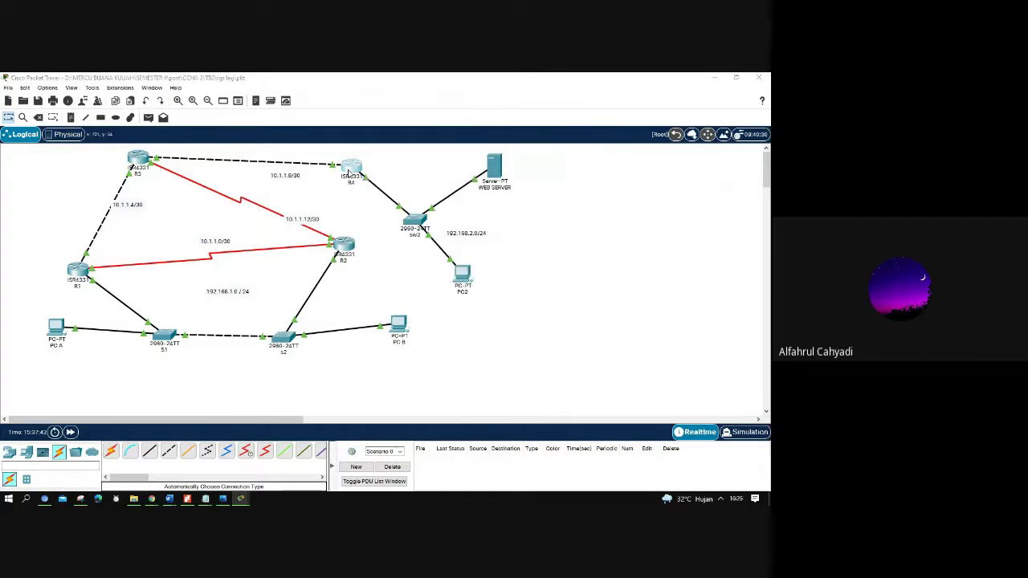
{"action": "left_click", "coordinate": [265, 235]}
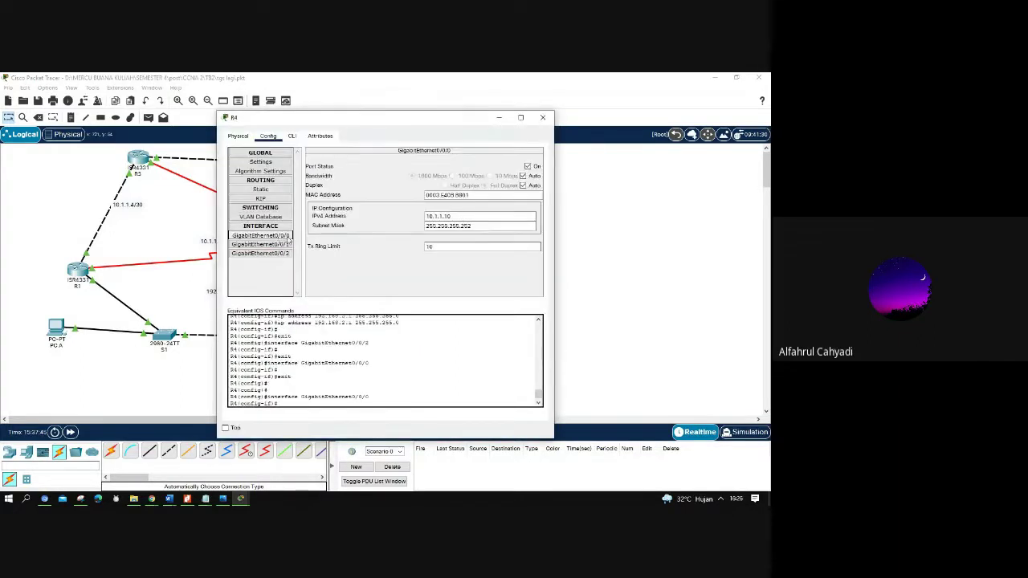
{"action": "left_click", "coordinate": [259, 245]}
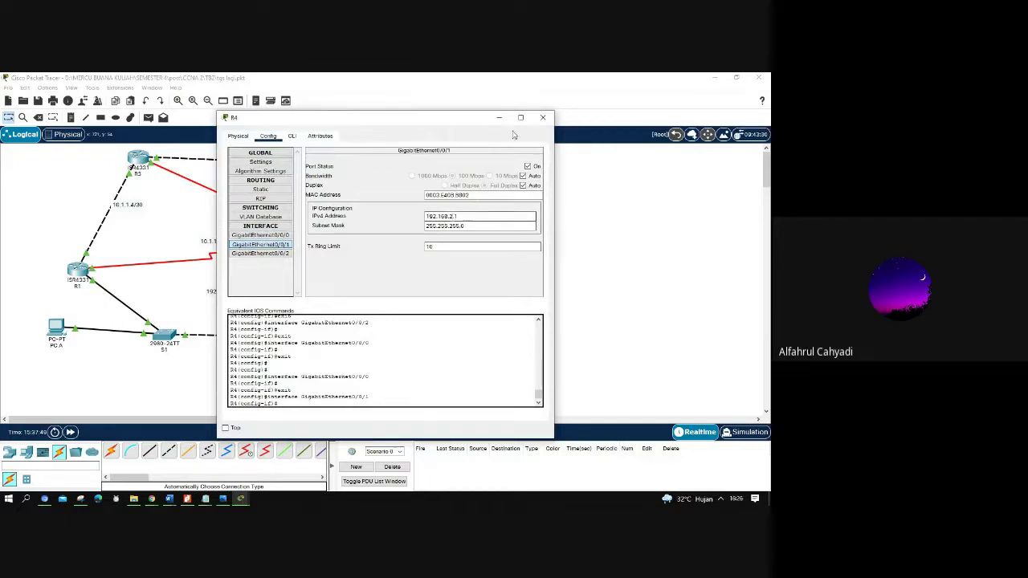
{"action": "left_click", "coordinate": [542, 117]}
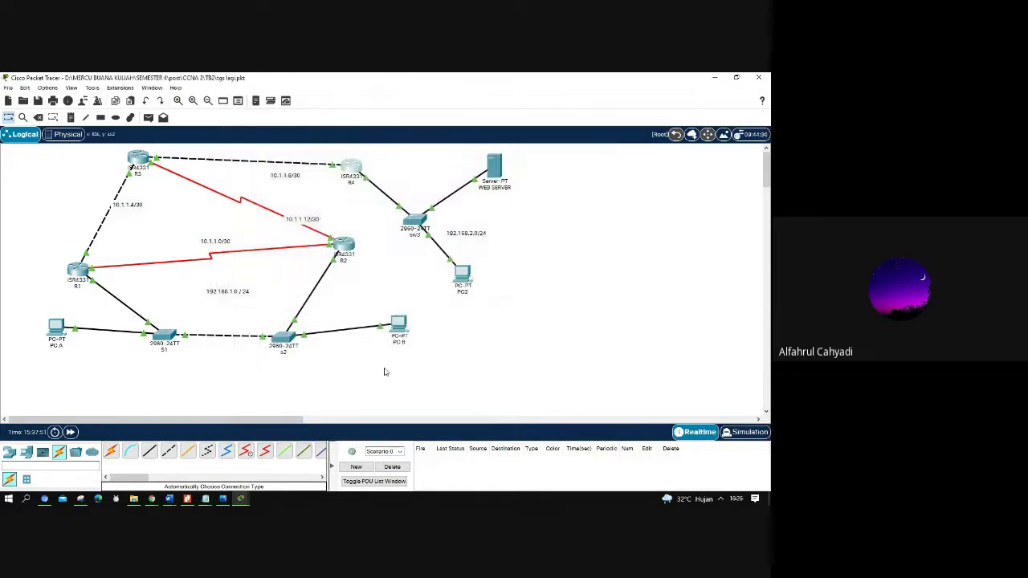
- Return to PC A's command prompt, move its window beside the topology, and repeat the ping to 192.168.2.10
{"action": "mouse_move", "coordinate": [245, 500]}
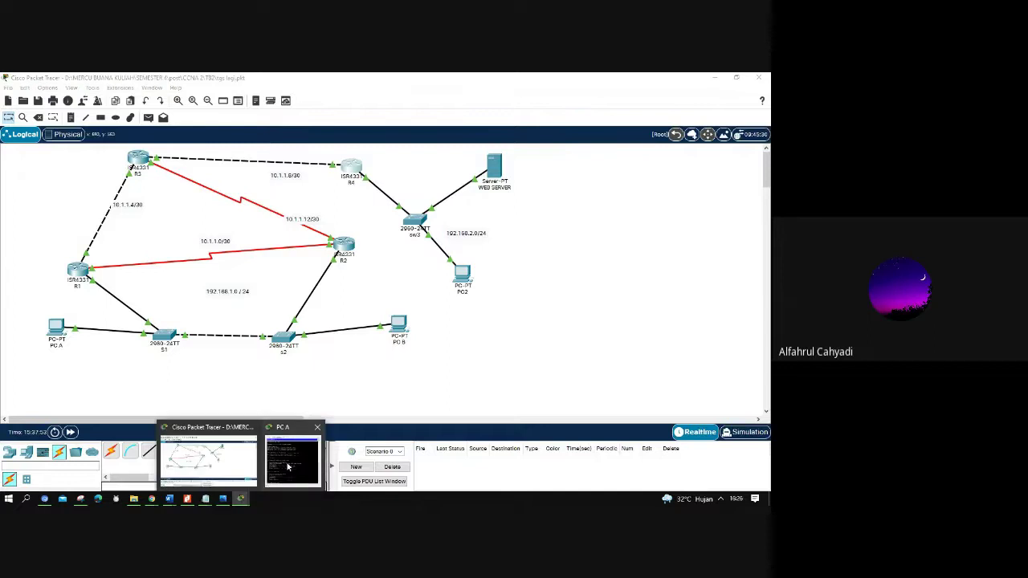
{"action": "mouse_move", "coordinate": [293, 463]}
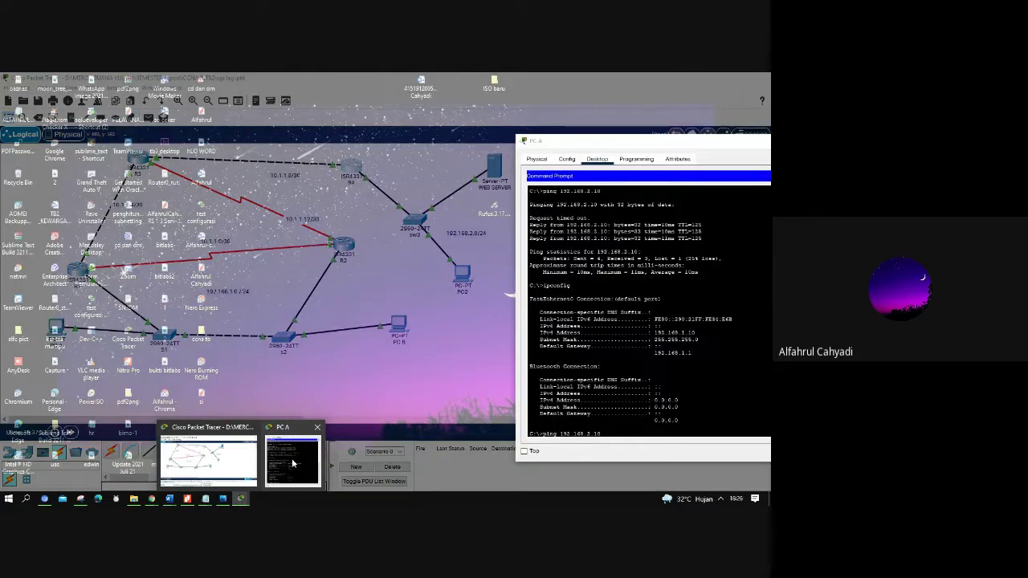
{"action": "left_click", "coordinate": [293, 464]}
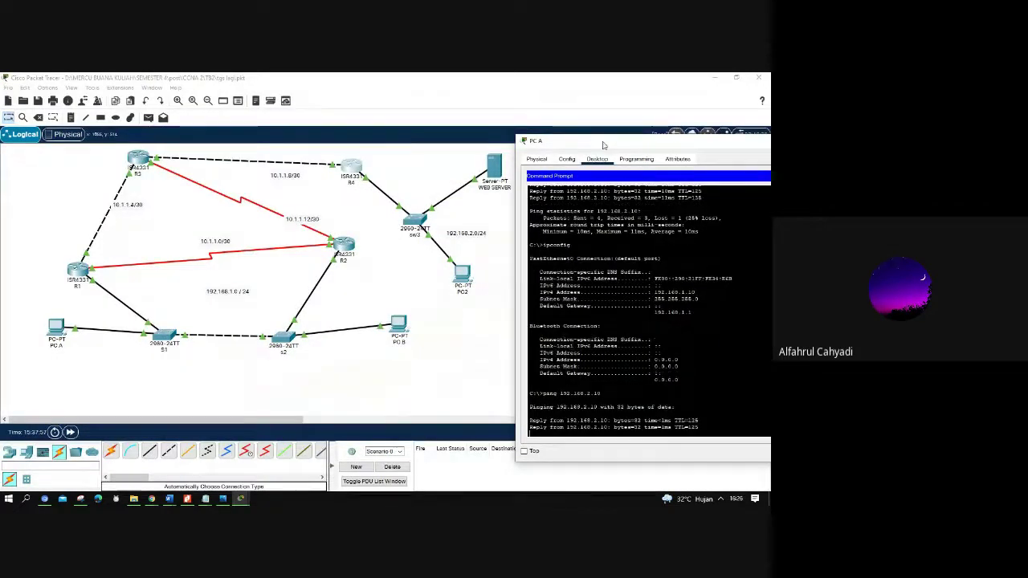
{"action": "left_click_drag", "start_coordinate": [603, 142], "coordinate": [507, 110]}
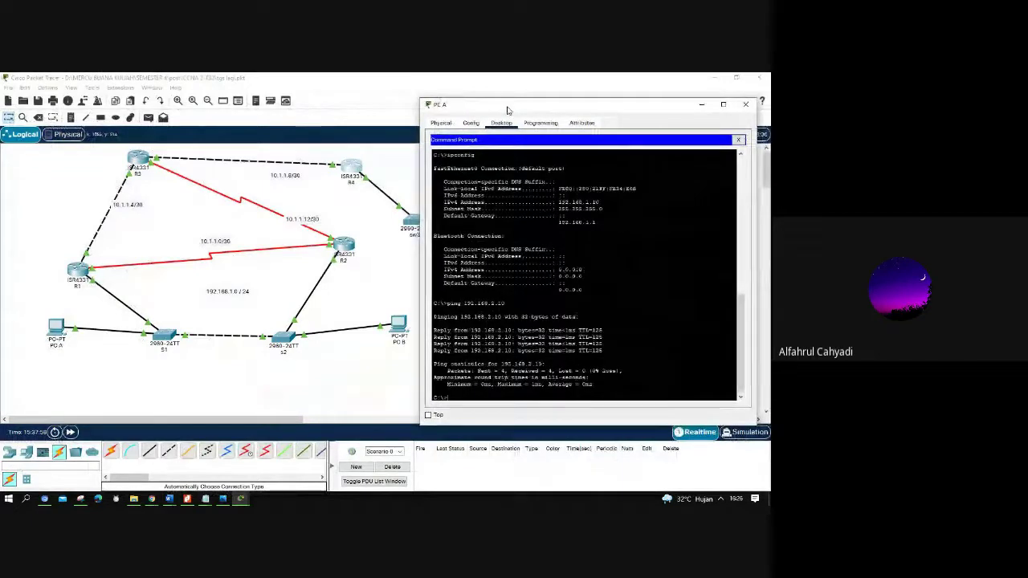
{"action": "key", "text": "Up"}
{"action": "key", "text": "Return"}
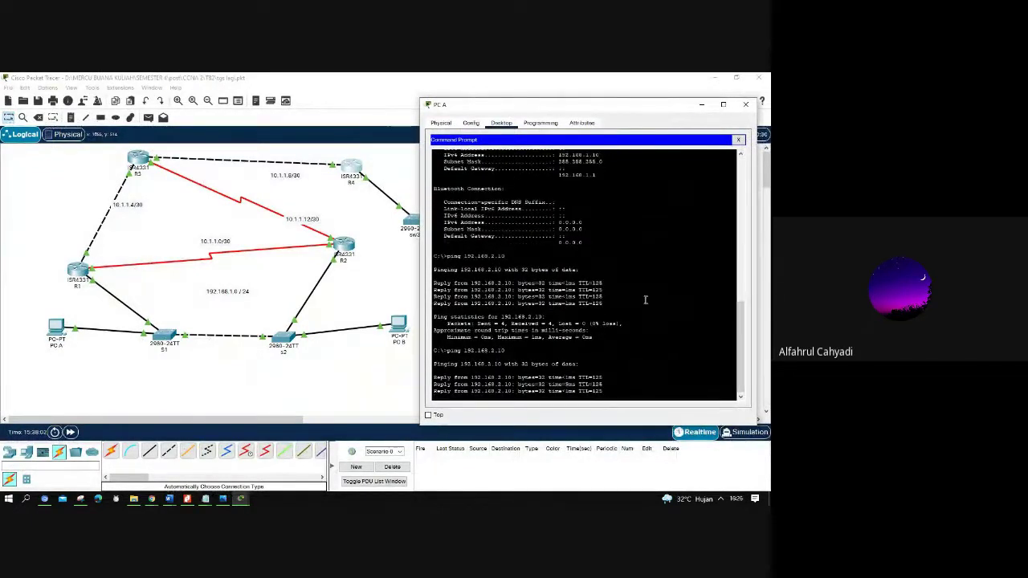
- Compare the earlier and latest ping results in PC A's command prompt history and close the PC window
{"action": "left_click_drag", "start_coordinate": [741, 328], "coordinate": [728, 190]}
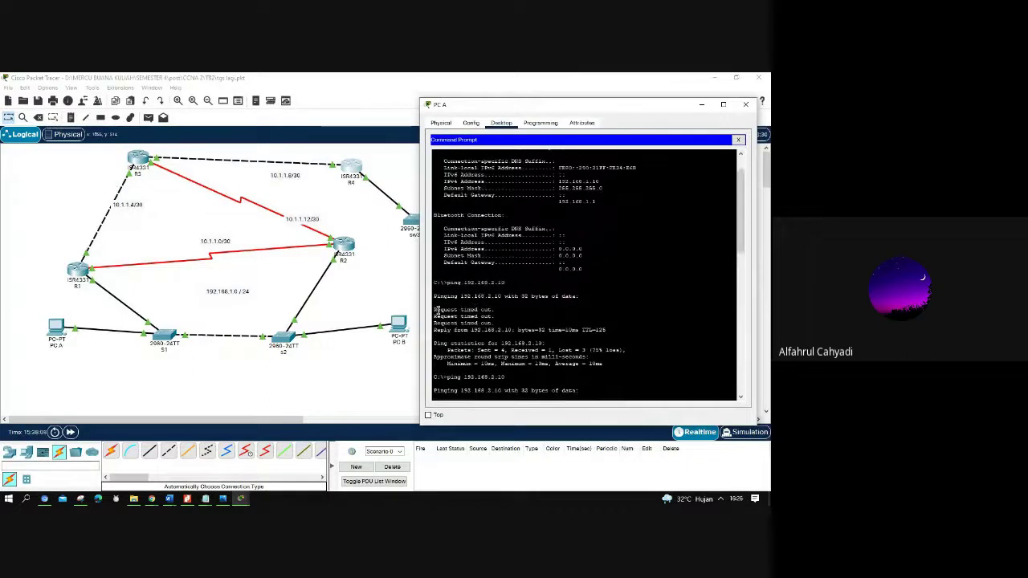
{"action": "left_click_drag", "start_coordinate": [434, 309], "coordinate": [487, 323]}
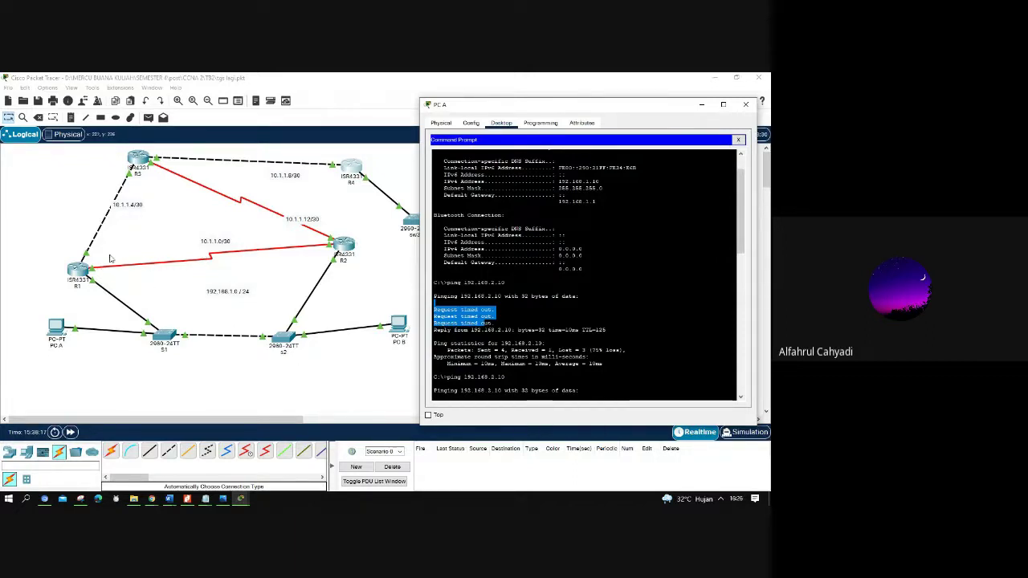
{"action": "left_click_drag", "start_coordinate": [741, 225], "coordinate": [749, 391]}
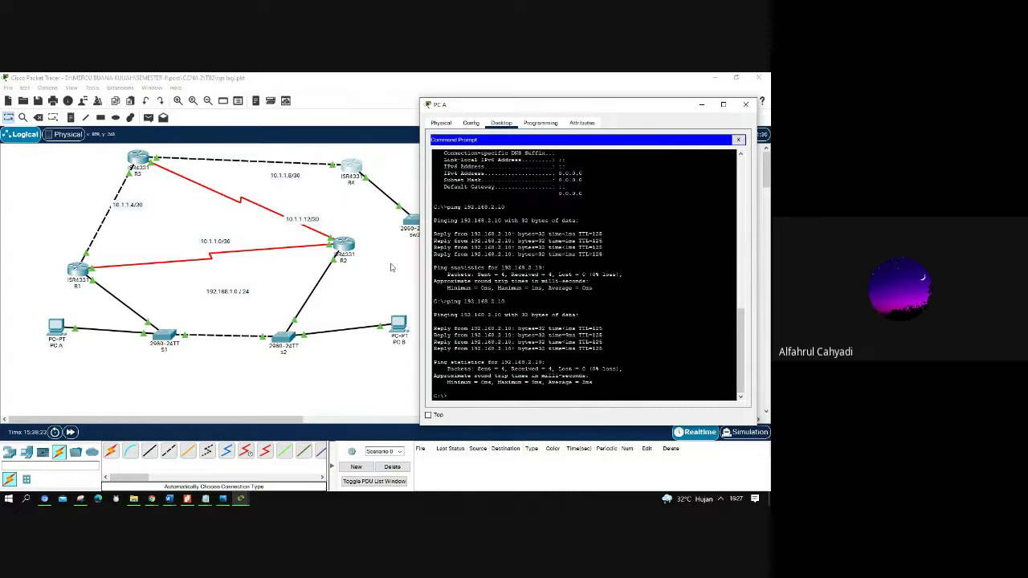
{"action": "left_click", "coordinate": [746, 105]}
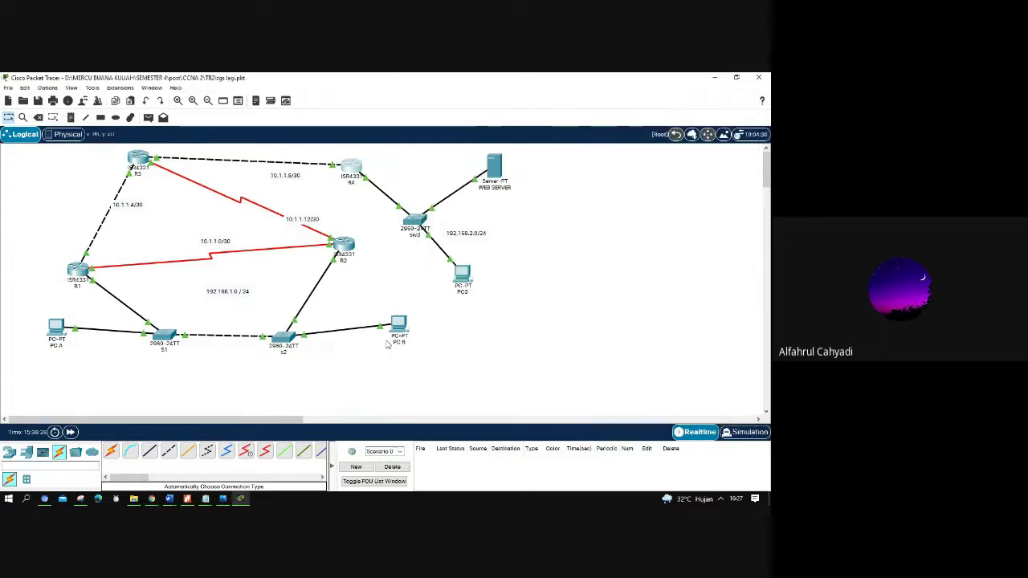
- Open PC B's IP configuration and assign static IPv4 address 192.168.1.21 with subnet mask 255.255.255.0
{"action": "left_click", "coordinate": [399, 327]}
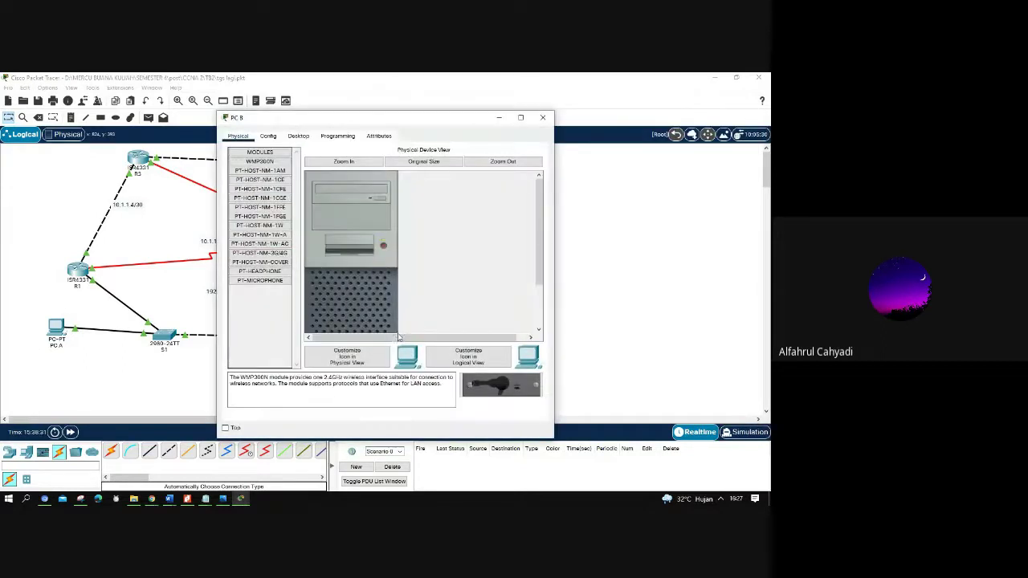
{"action": "left_click", "coordinate": [299, 137]}
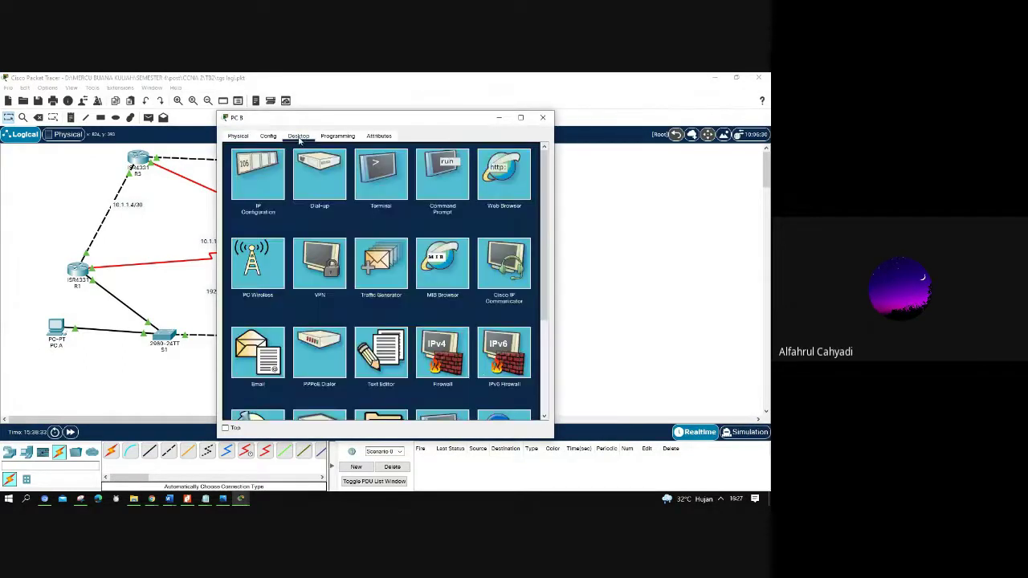
{"action": "left_click_drag", "start_coordinate": [307, 123], "coordinate": [410, 129]}
{"action": "left_click", "coordinate": [363, 181]}
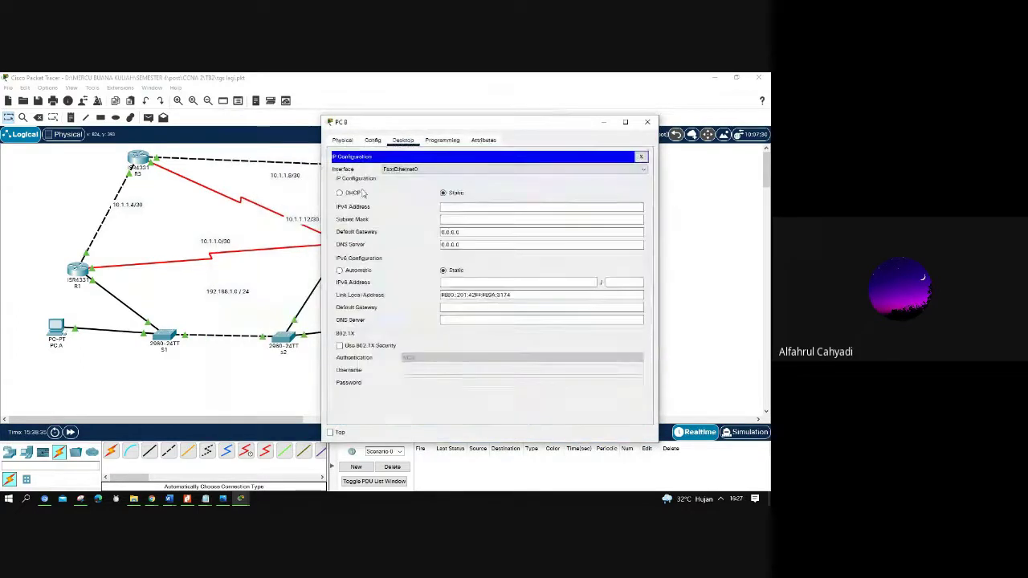
{"action": "left_click", "coordinate": [468, 208]}
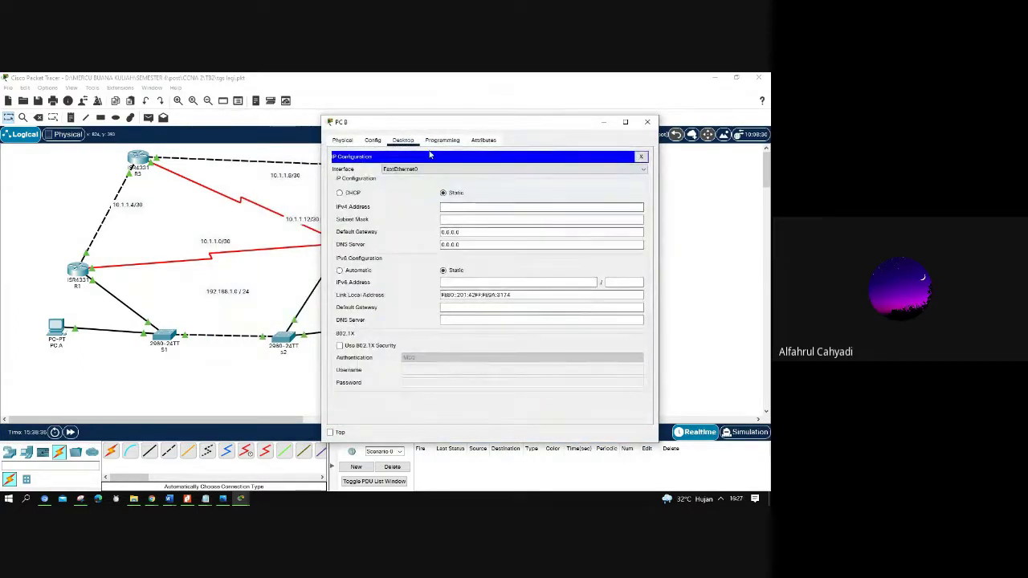
{"action": "left_click_drag", "start_coordinate": [418, 125], "coordinate": [442, 82]}
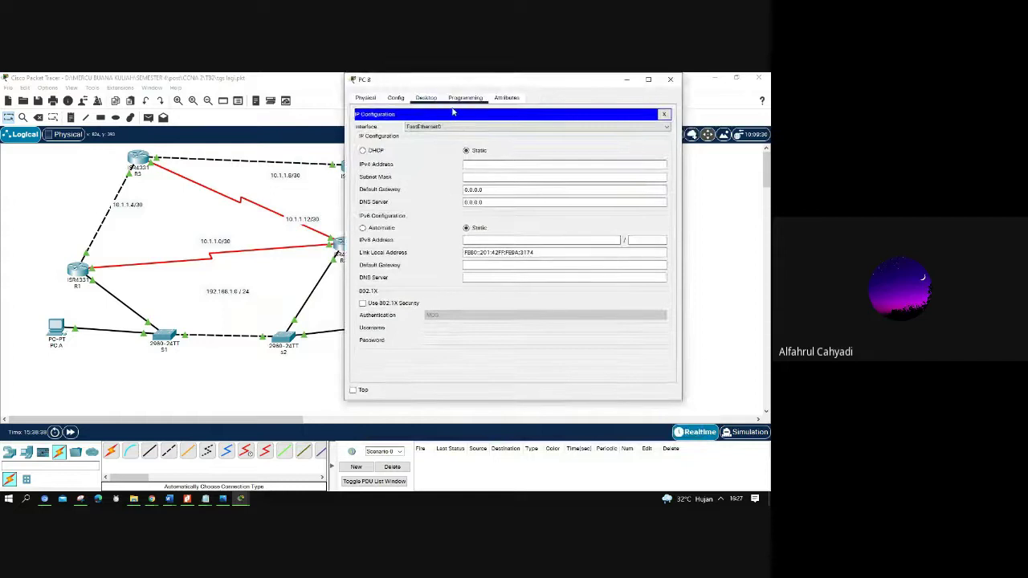
{"action": "left_click", "coordinate": [485, 163]}
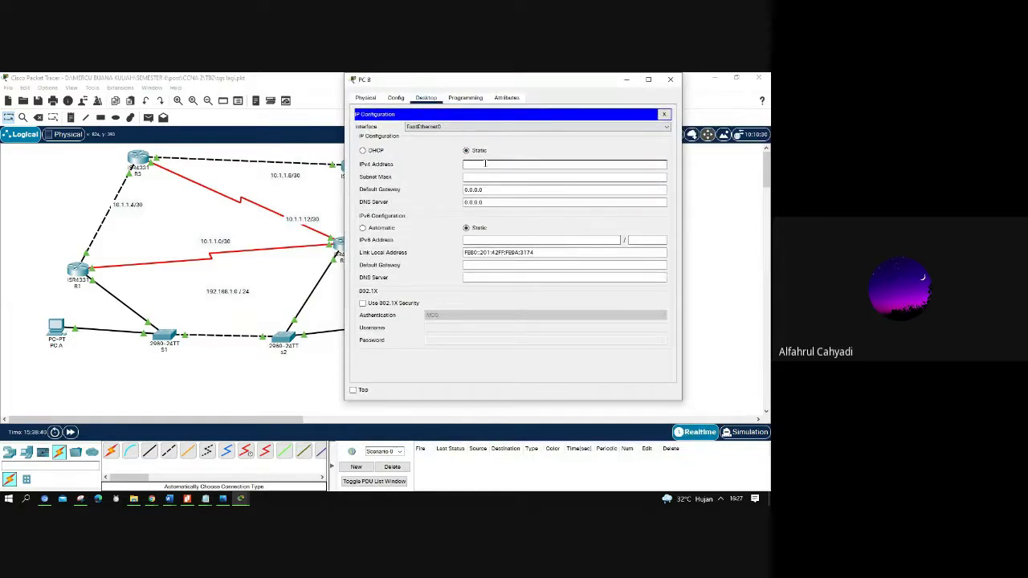
{"action": "type", "text": "192.168.1.21"}
{"action": "left_click", "coordinate": [491, 175]}
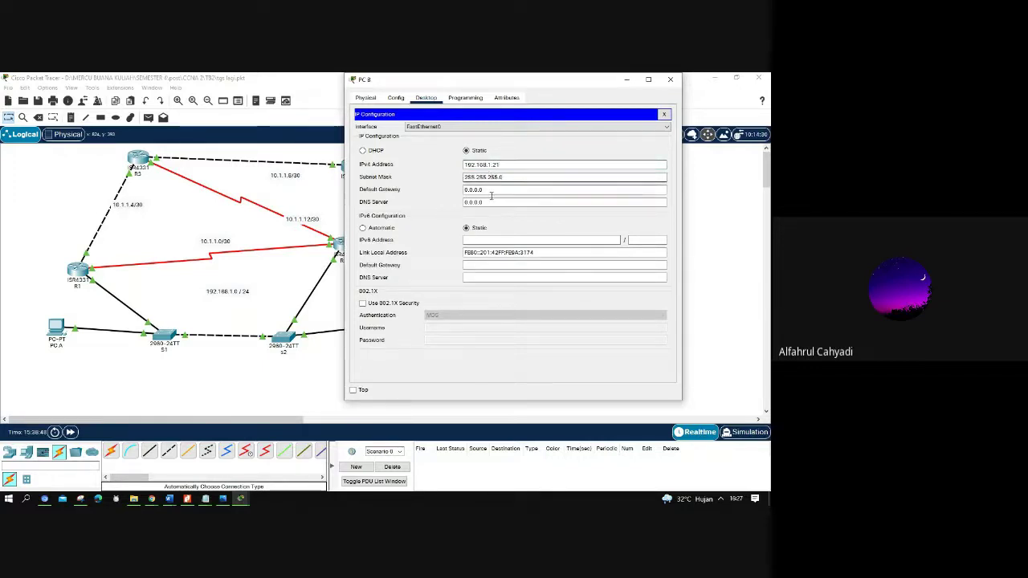
- Set PC B's default gateway to 192.168.1.2 and close its window
{"action": "left_click", "coordinate": [489, 190]}
{"action": "double_click", "coordinate": [482, 190]}
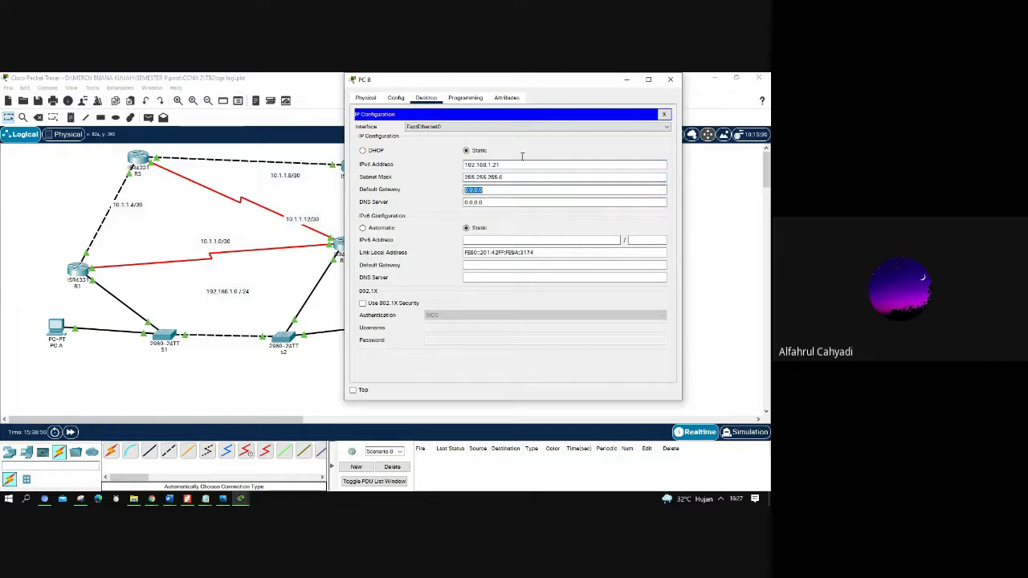
{"action": "left_click", "coordinate": [522, 164]}
{"action": "left_click_drag", "start_coordinate": [522, 164], "coordinate": [465, 164]}
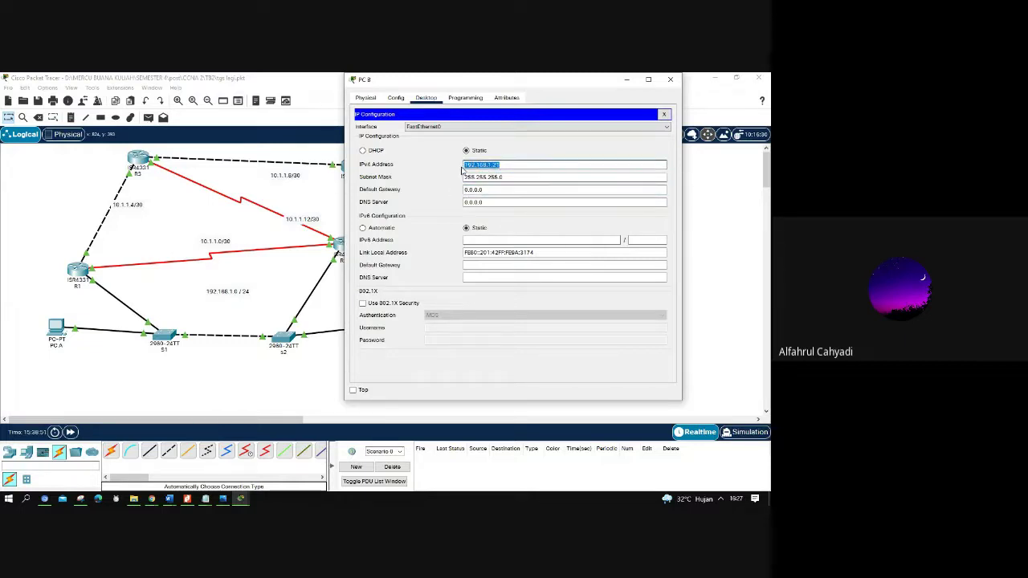
{"action": "double_click", "coordinate": [475, 190]}
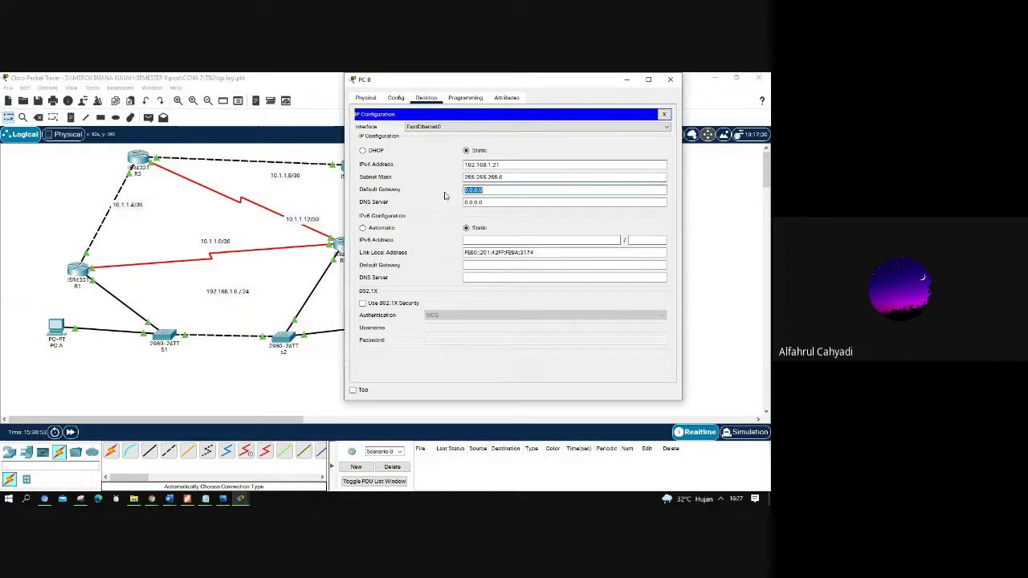
{"action": "type", "text": "192.168.1.2"}
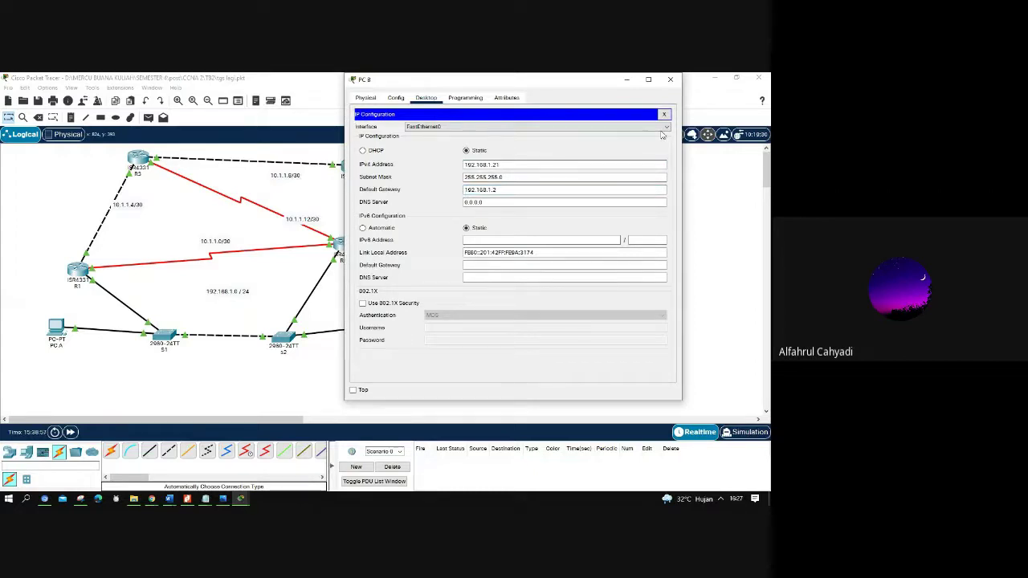
{"action": "left_click", "coordinate": [670, 79]}
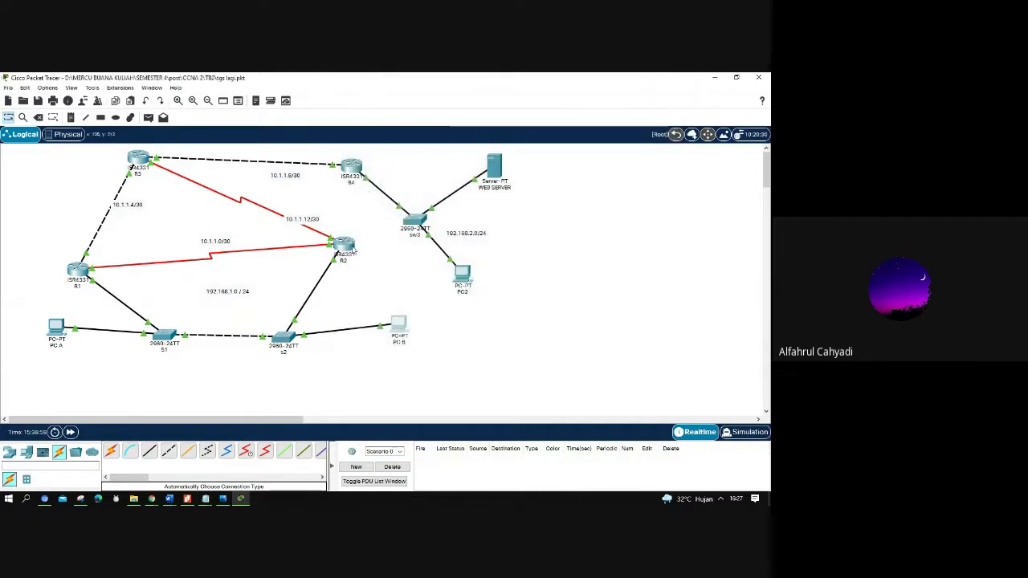
- Run ipconfig in PC B's command prompt to check its address settings
{"action": "mouse_move", "coordinate": [350, 249]}
{"action": "left_click", "coordinate": [399, 330]}
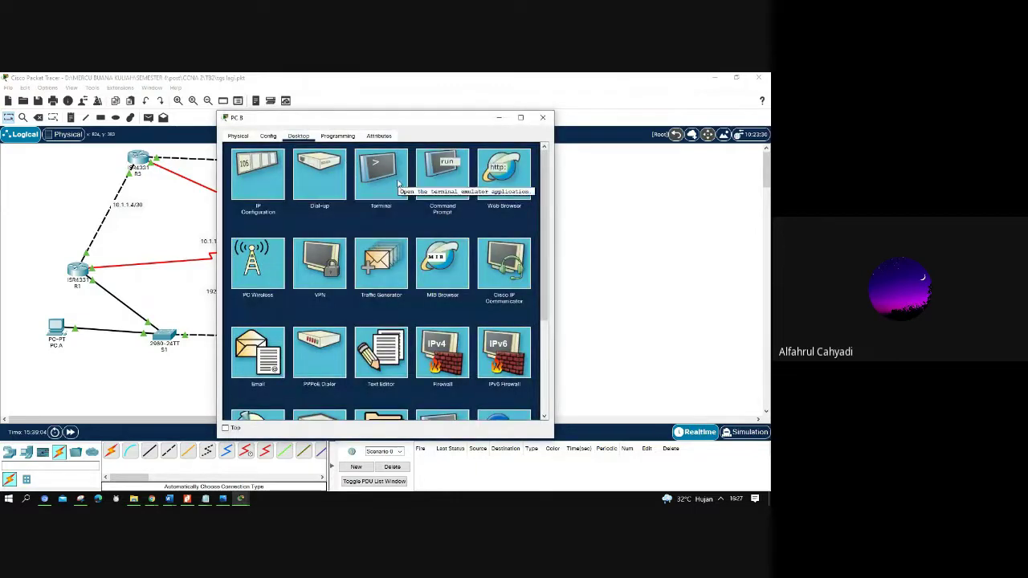
{"action": "left_click", "coordinate": [437, 180]}
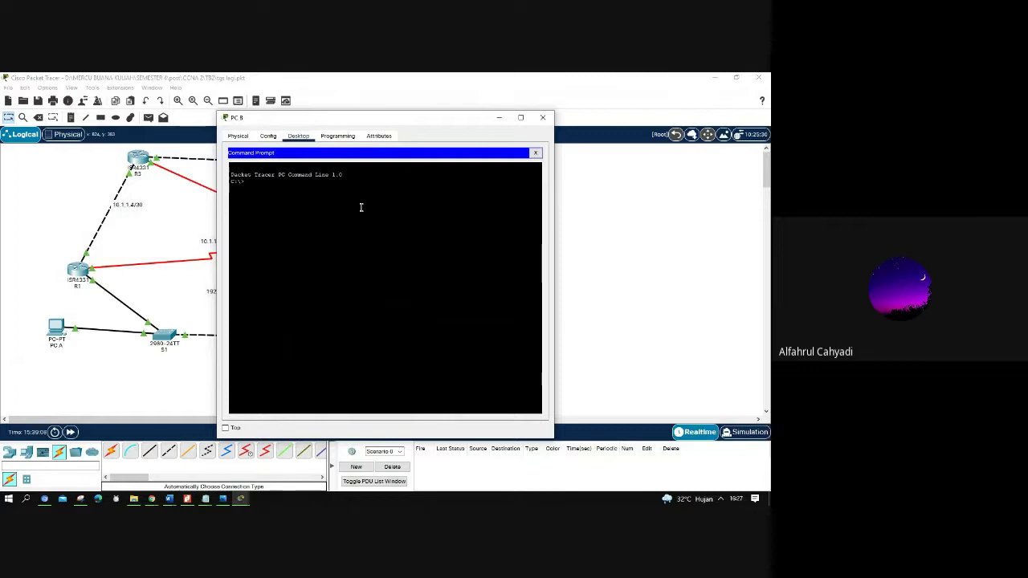
{"action": "type", "text": "ipconfi"}
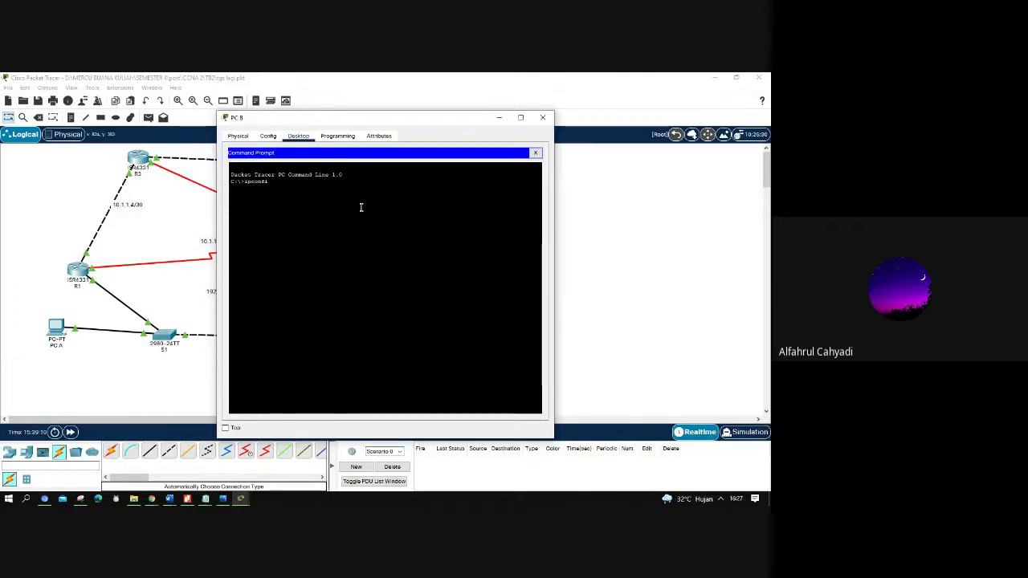
{"action": "type", "text": "g"}
{"action": "key", "text": "Return"}
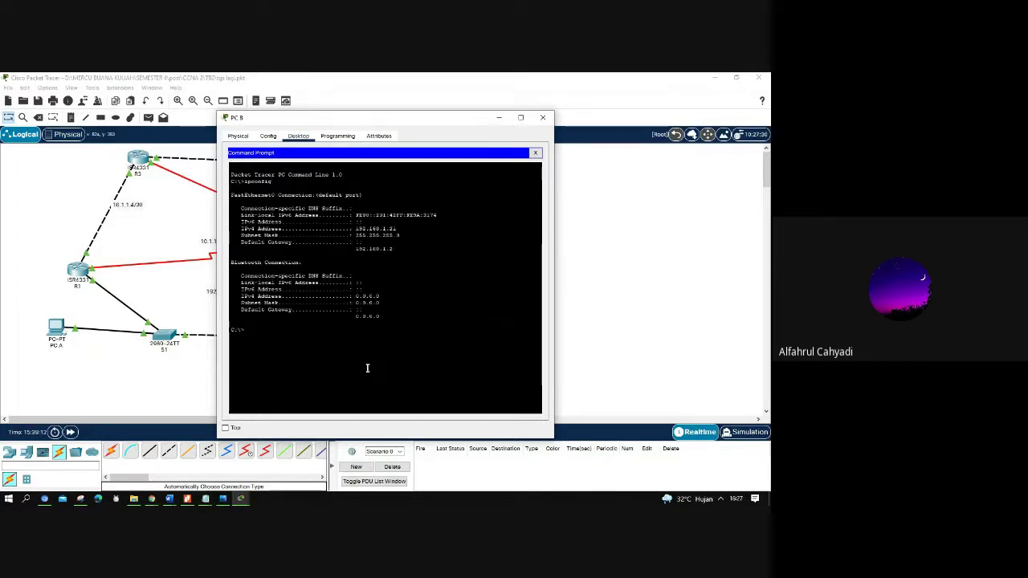
- Ping 192.168.2.10 from PC B's command prompt and move the window aside to show the topology
{"action": "key", "text": "Up"}
{"action": "key", "text": "BackSpace"}
{"action": "key", "text": "BackSpace"}
{"action": "key", "text": "BackSpace"}
{"action": "type", "text": "ping 192.16"}
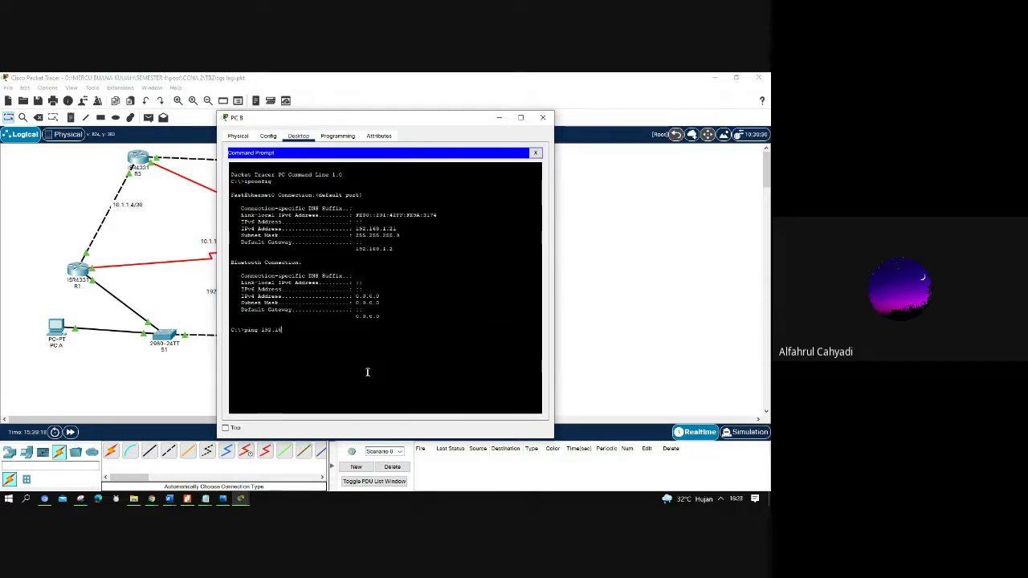
{"action": "type", "text": "8.2.10"}
{"action": "key", "text": "Return"}
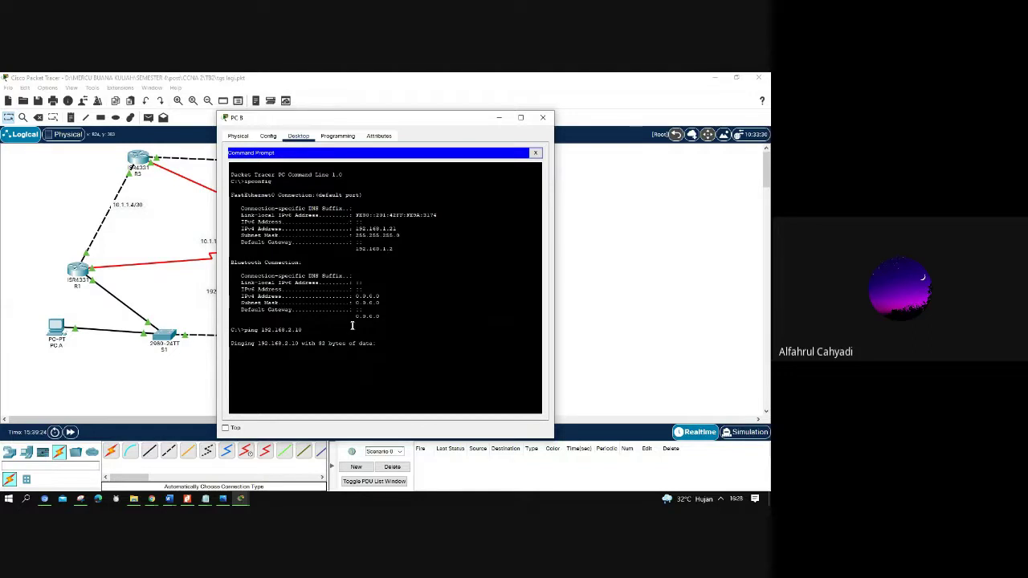
{"action": "left_click_drag", "start_coordinate": [301, 128], "coordinate": [496, 126]}
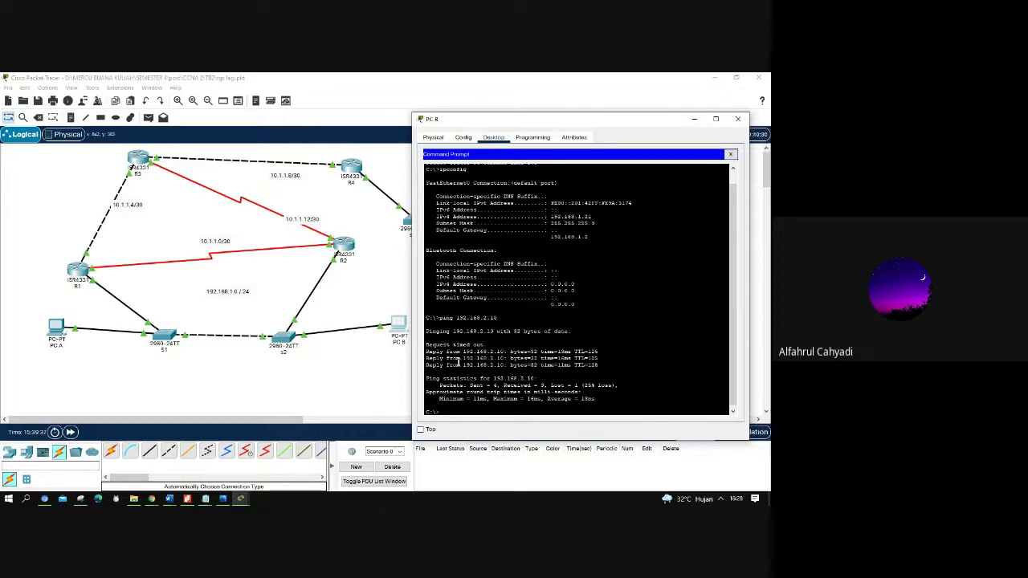
- Run tracert 192.168.2.10 from PC B and arrange the window to compare the route with the topology
{"action": "key", "text": "Up"}
{"action": "key", "text": "Up"}
{"action": "key", "text": "Down"}
{"action": "key", "text": "BackSpace"}
{"action": "key", "text": "BackSpace"}
{"action": "key", "text": "BackSpace"}
{"action": "key", "text": "BackSpace"}
{"action": "type", "text": "tracert"}
{"action": "key", "text": "Return"}
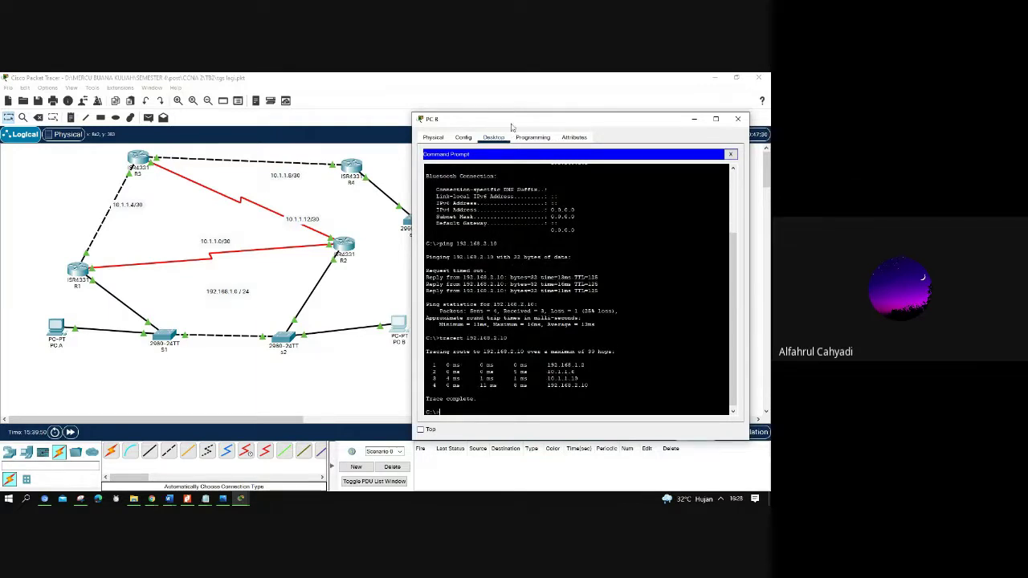
{"action": "left_click_drag", "start_coordinate": [511, 120], "coordinate": [545, 111]}
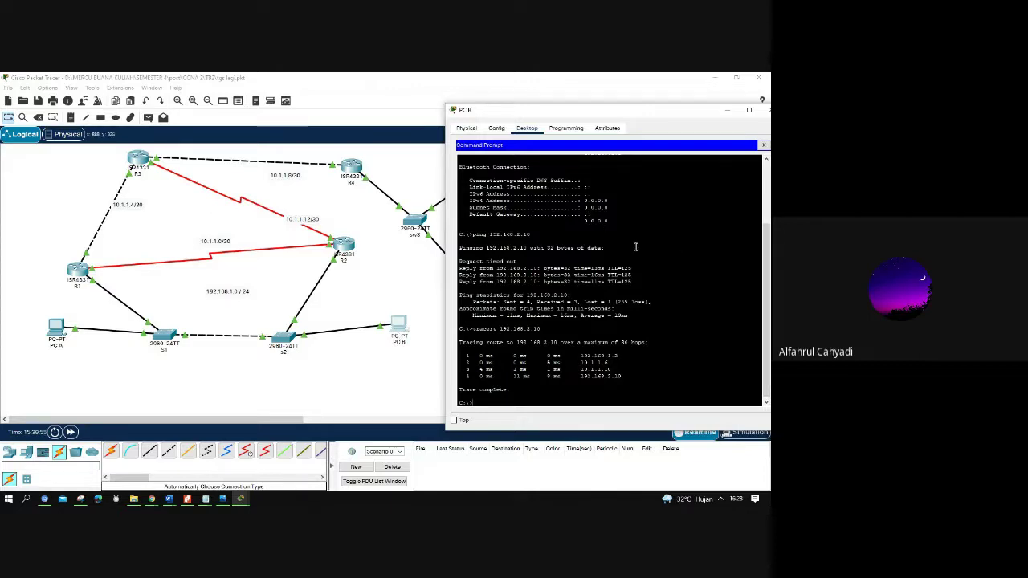
{"action": "left_click_drag", "start_coordinate": [543, 111], "coordinate": [556, 131]}
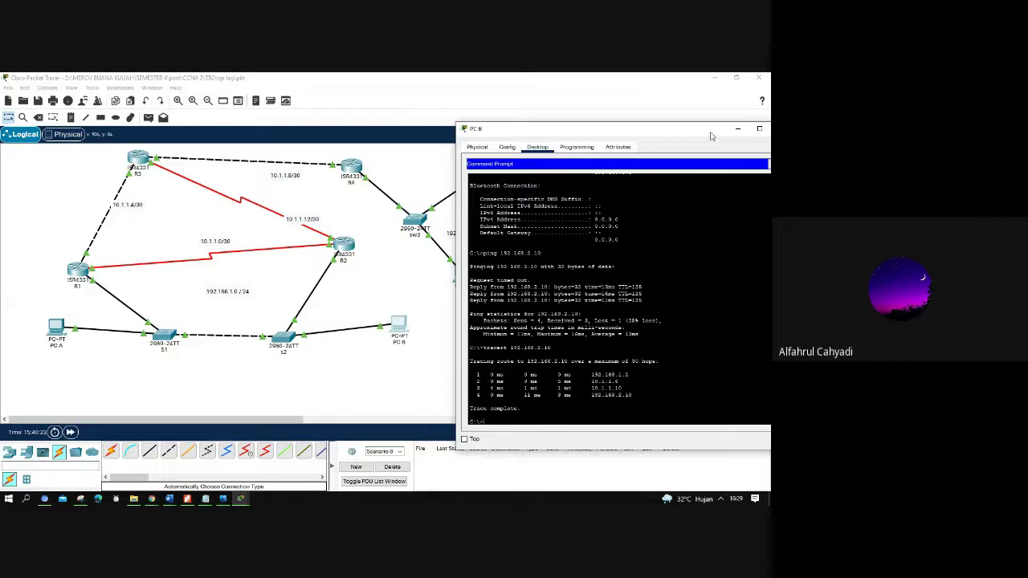
- Close PC B's window and check PC2's static IP configuration, including its IPv4 address and default gateway
{"action": "left_click_drag", "start_coordinate": [710, 134], "coordinate": [584, 113]}
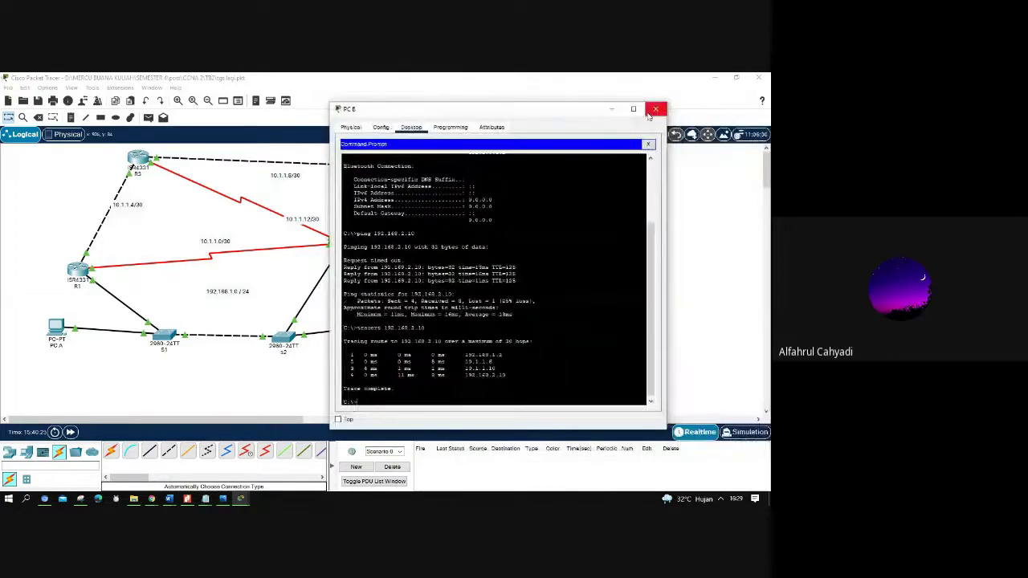
{"action": "left_click", "coordinate": [651, 112]}
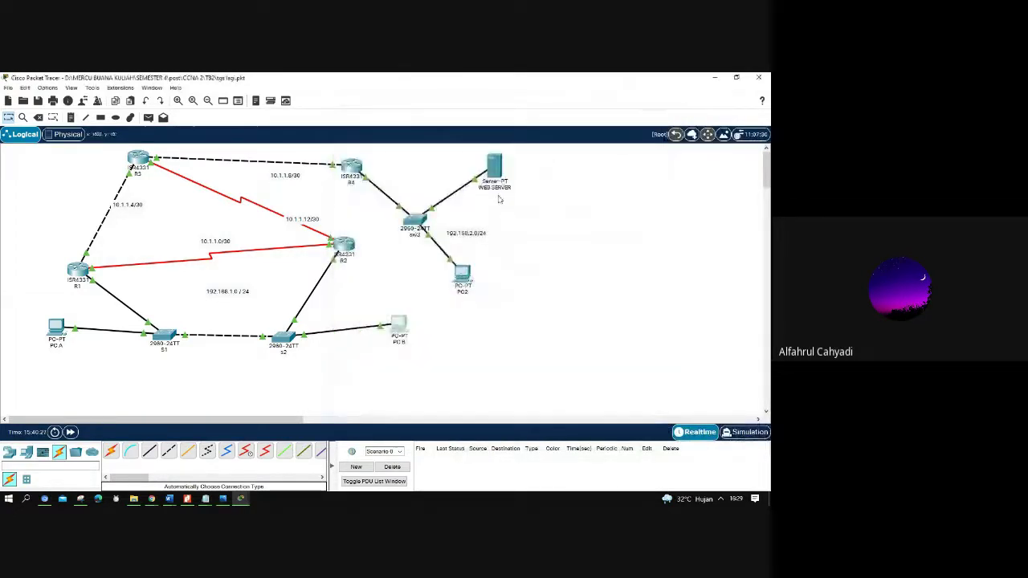
{"action": "left_click", "coordinate": [457, 280]}
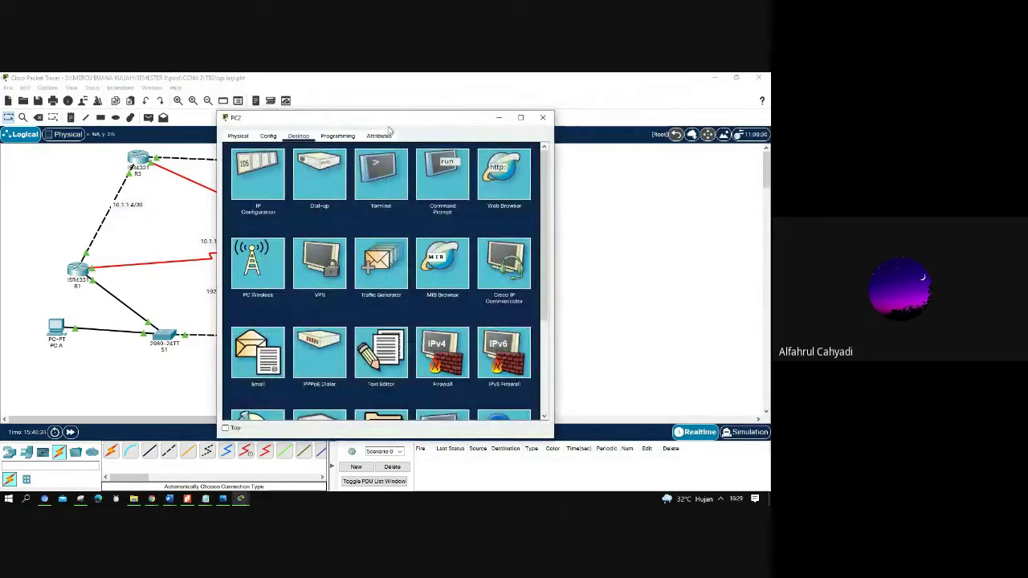
{"action": "left_click", "coordinate": [271, 159]}
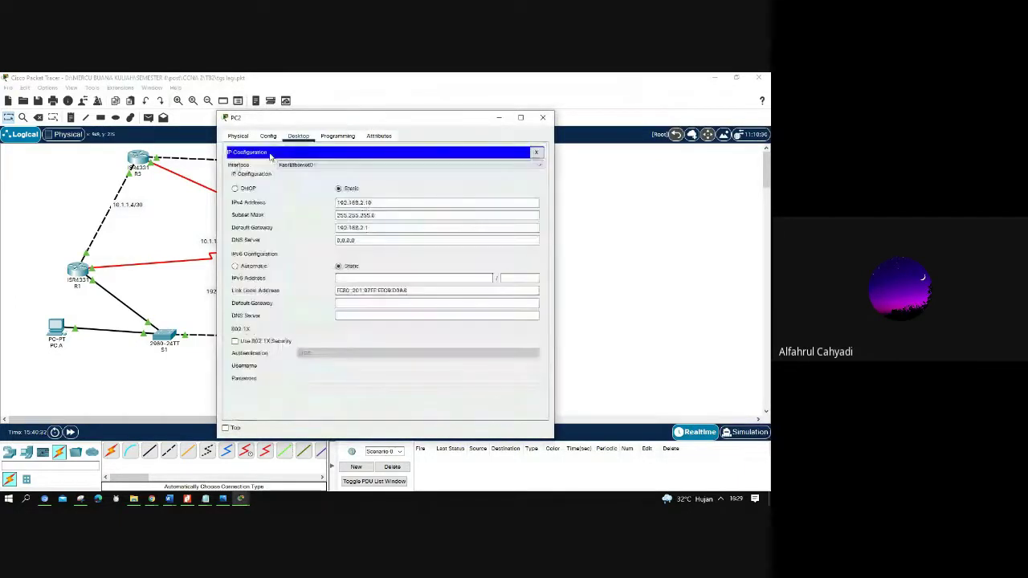
{"action": "left_click", "coordinate": [351, 202]}
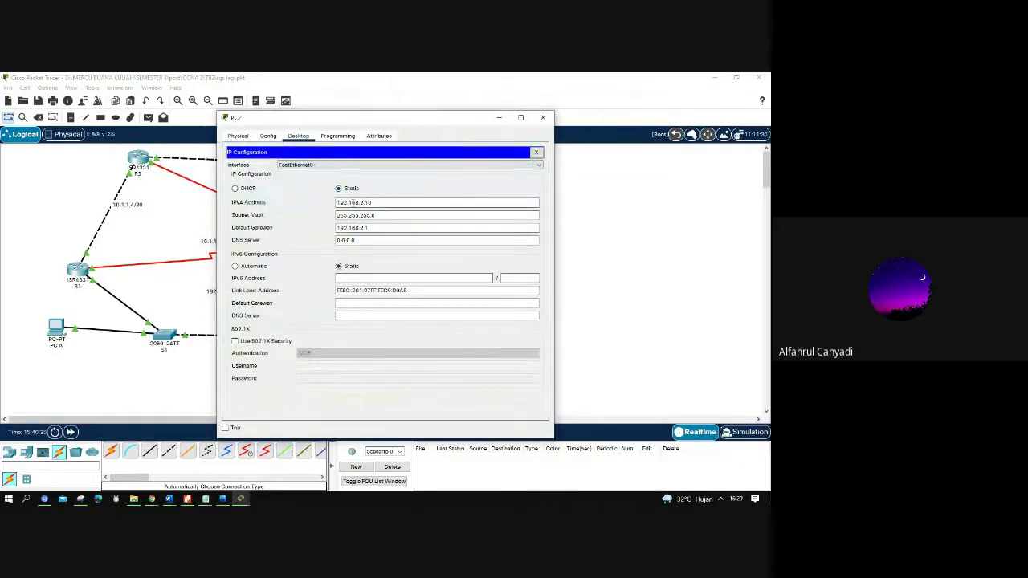
{"action": "left_click", "coordinate": [374, 227]}
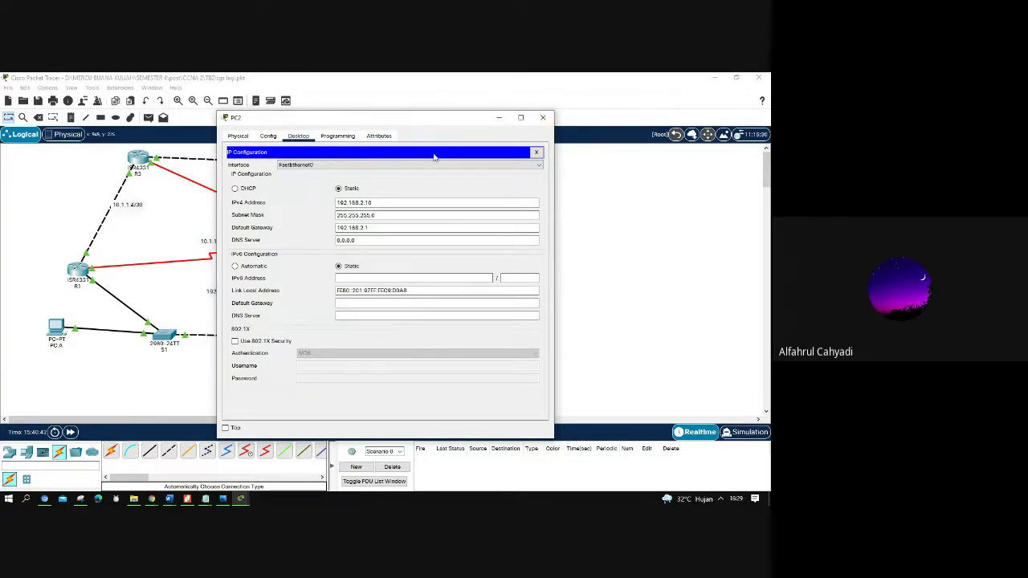
{"action": "left_click", "coordinate": [536, 153]}
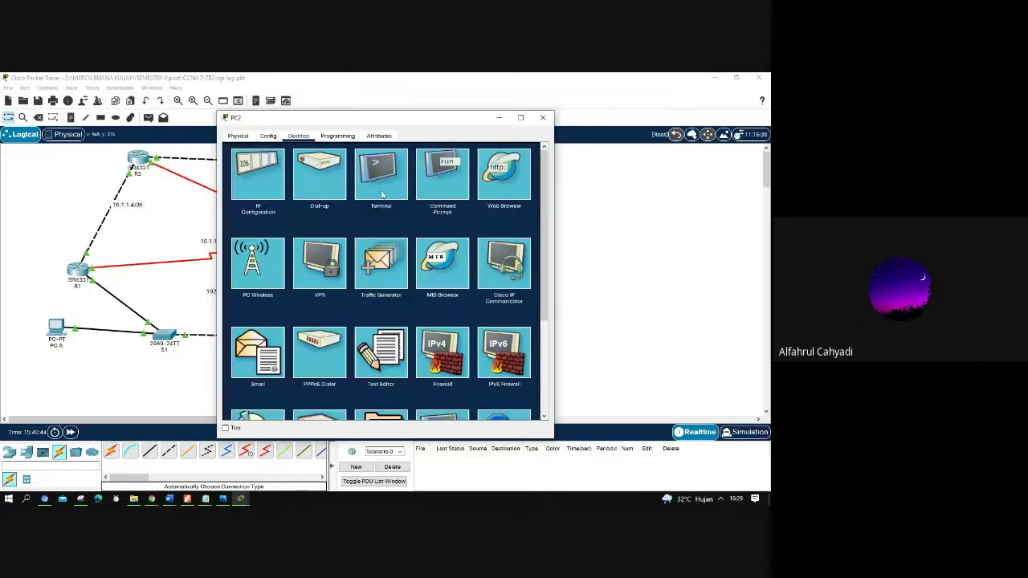
- Run ipconfig in PC2's command prompt to check its address settings
{"action": "left_click", "coordinate": [442, 182]}
{"action": "type", "text": "ip"}
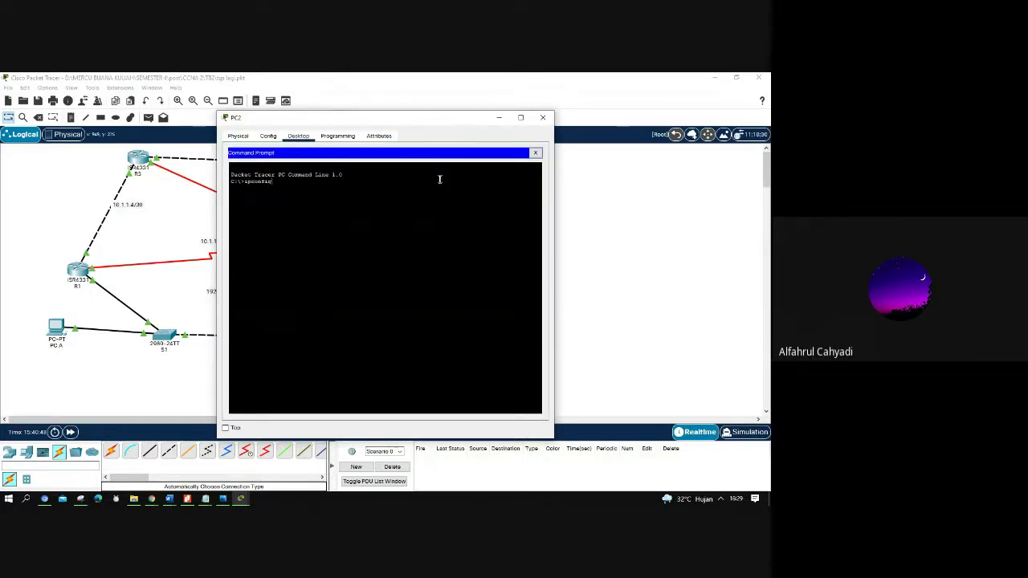
{"action": "type", "text": "config"}
{"action": "key", "text": "Return"}
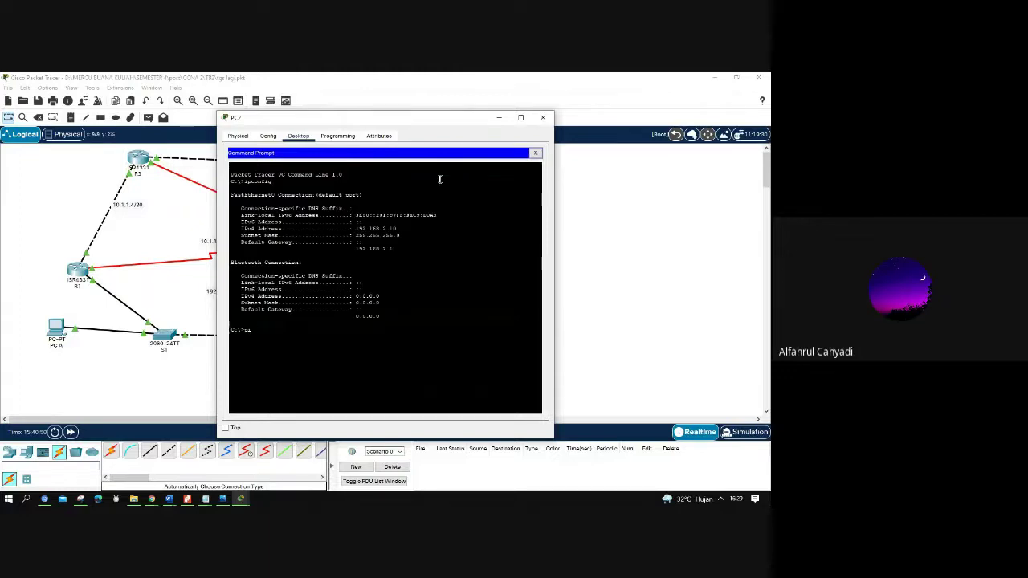
- Ping 192.168.1.10 and 192.168.1.21 from PC2's command prompt, with the window moved aside to show the topology
{"action": "type", "text": "ping 192.168.1.10"}
{"action": "left_click_drag", "start_coordinate": [366, 119], "coordinate": [584, 127]}
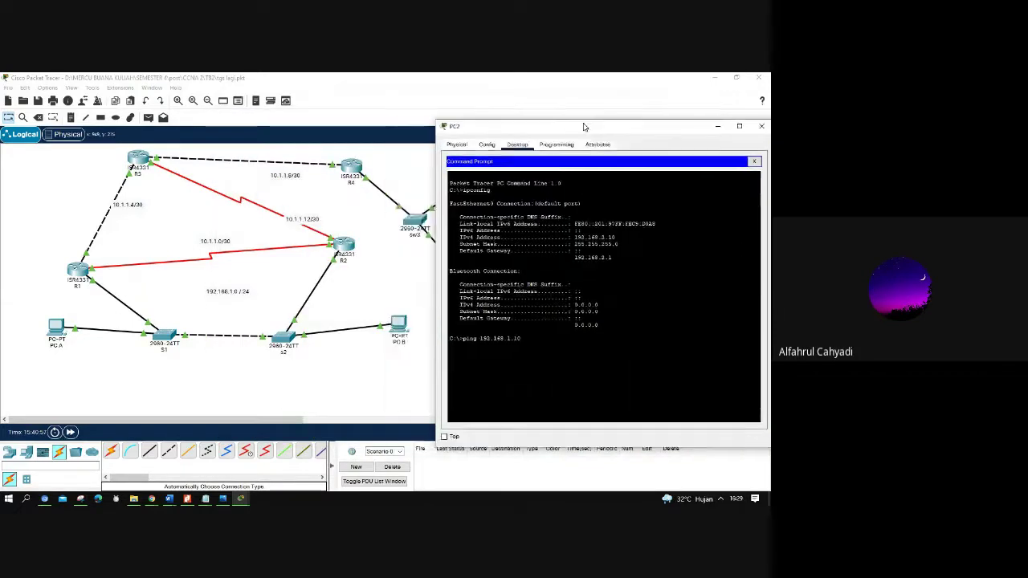
{"action": "key", "text": "Return"}
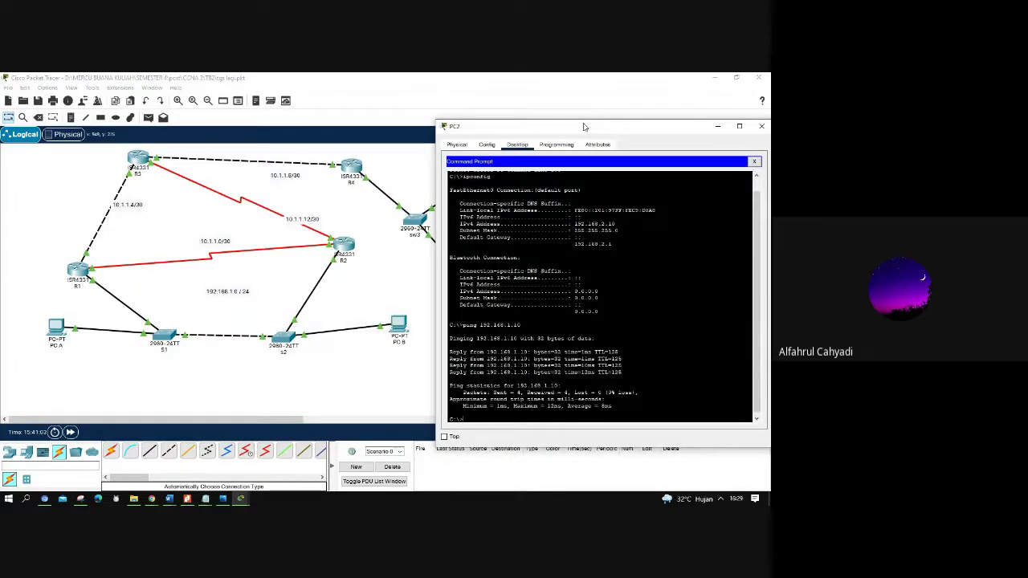
{"action": "key", "text": "Up"}
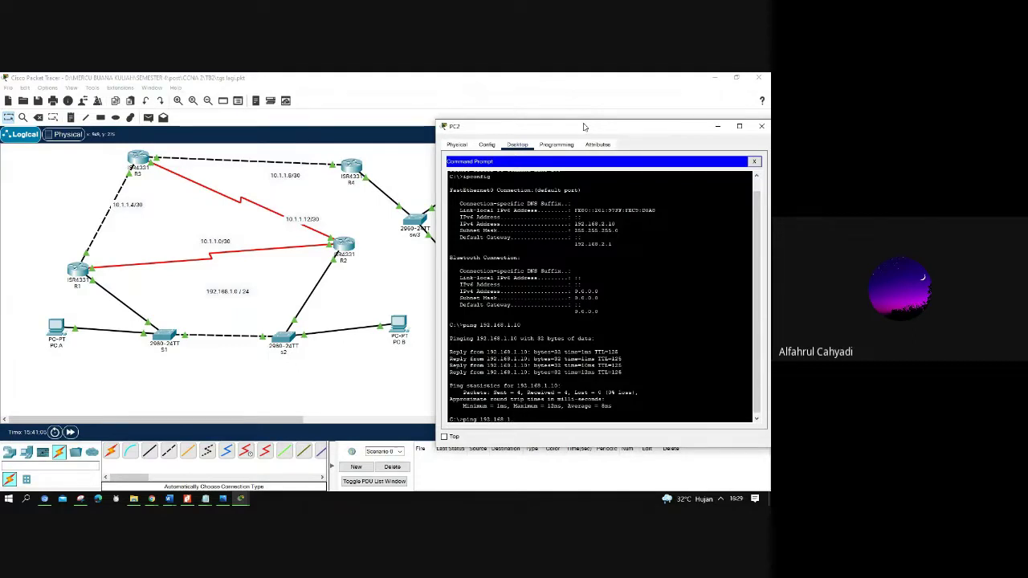
{"action": "type", "text": "21"}
{"action": "key", "text": "Return"}
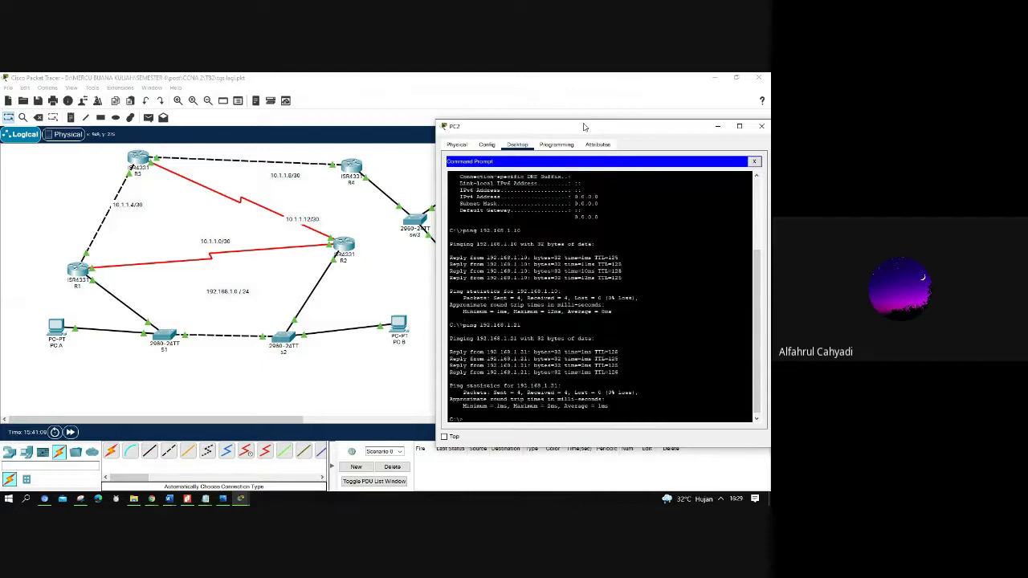
- Run tracert 192.168.1.21 from PC2, compare the route with the topology, and close PC2's window
{"action": "key", "text": "Up"}
{"action": "key", "text": "Home"}
{"action": "key", "text": "Delete"}
{"action": "key", "text": "Delete"}
{"action": "key", "text": "Delete"}
{"action": "key", "text": "Delete"}
{"action": "type", "text": "tracert"}
{"action": "key", "text": "Return"}
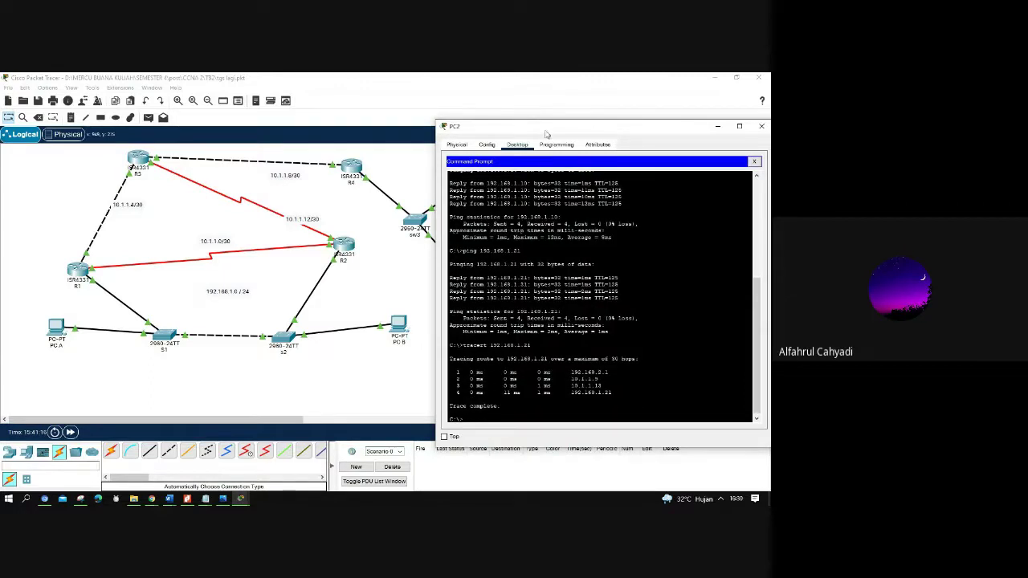
{"action": "left_click_drag", "start_coordinate": [546, 129], "coordinate": [636, 117]}
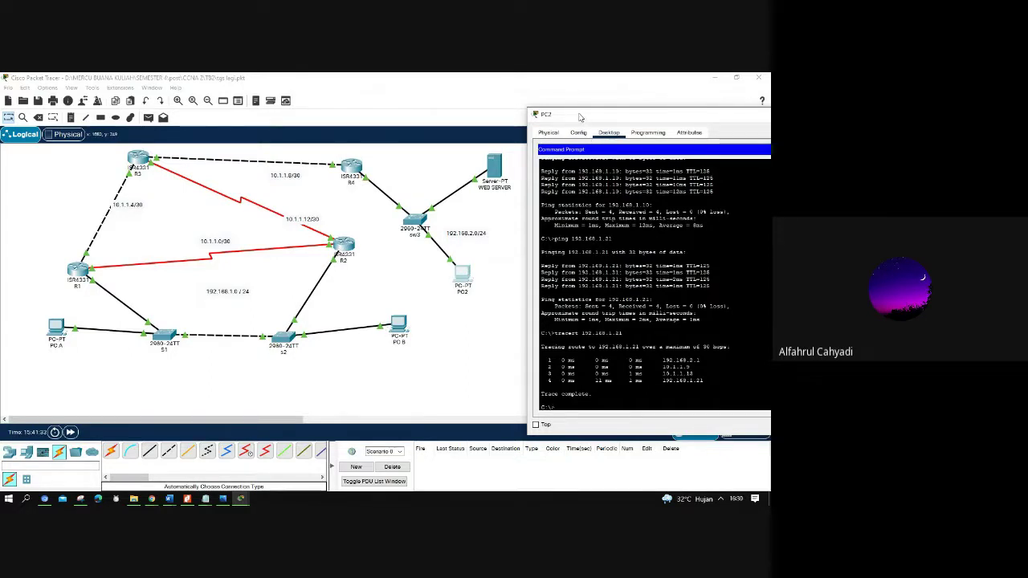
{"action": "left_click_drag", "start_coordinate": [580, 118], "coordinate": [448, 114]}
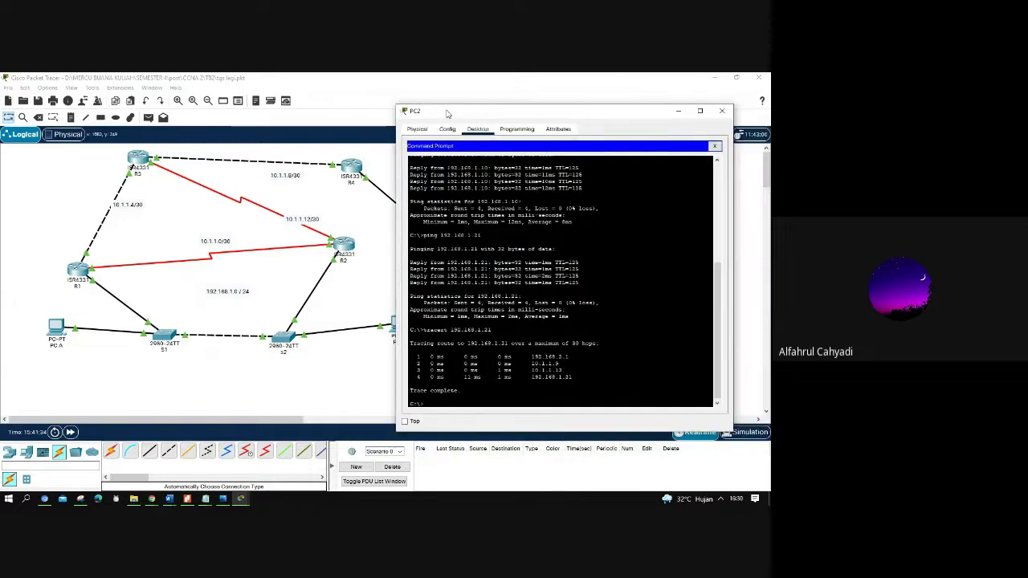
{"action": "left_click", "coordinate": [722, 112]}
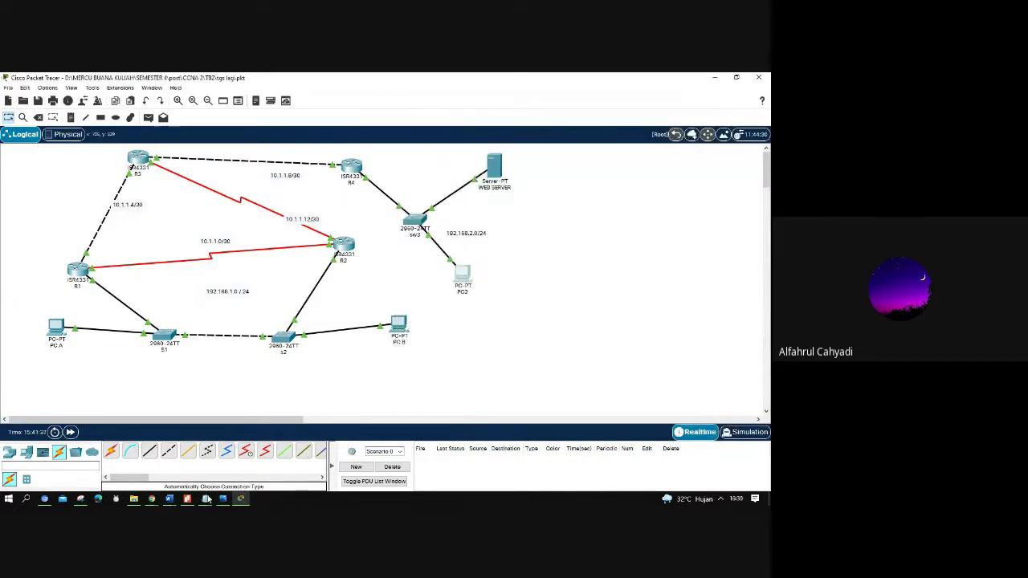
- Bring up the Notepad notes listing the HSRP standby commands alongside the topology
{"action": "mouse_move", "coordinate": [207, 499]}
{"action": "mouse_move", "coordinate": [185, 470]}
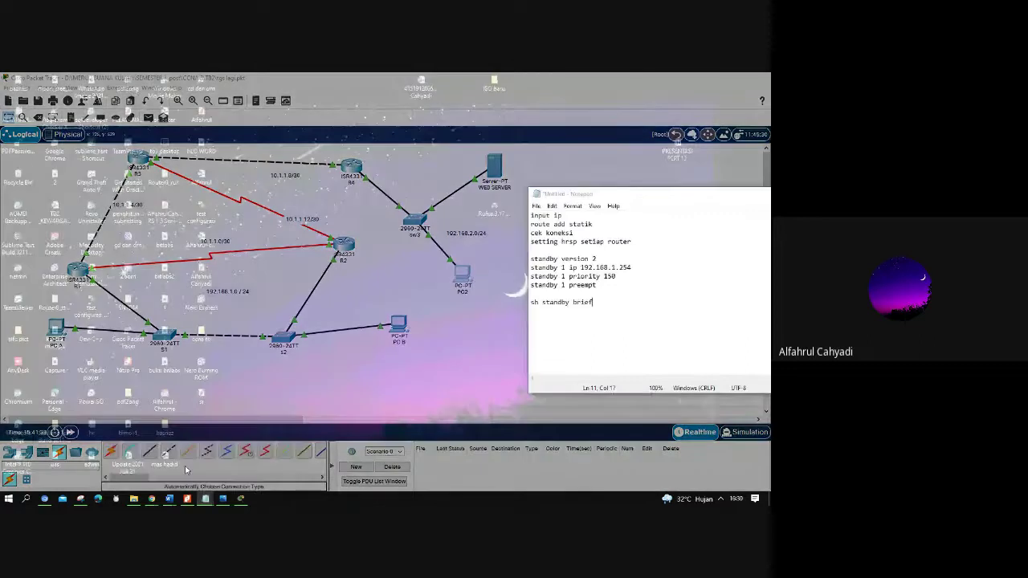
{"action": "left_click", "coordinate": [186, 469]}
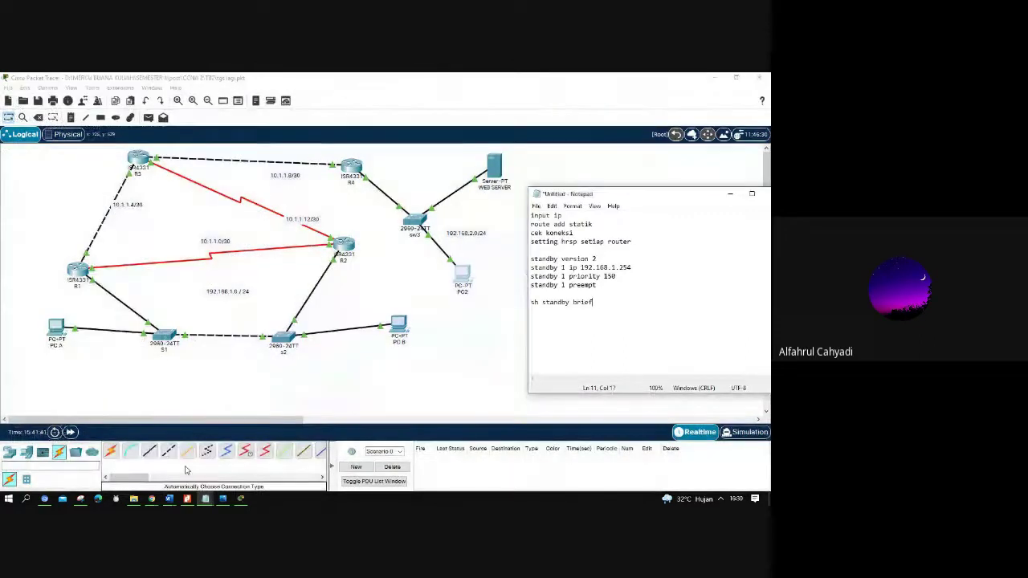
- Open R1's command line interface and exit interface configuration mode to global configuration mode
{"action": "left_click", "coordinate": [83, 271]}
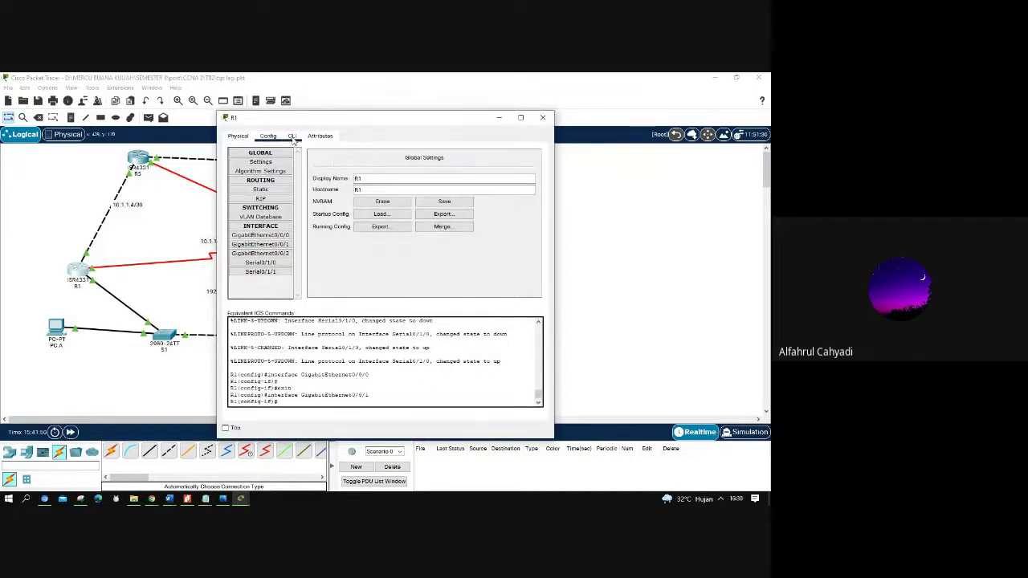
{"action": "left_click", "coordinate": [293, 138]}
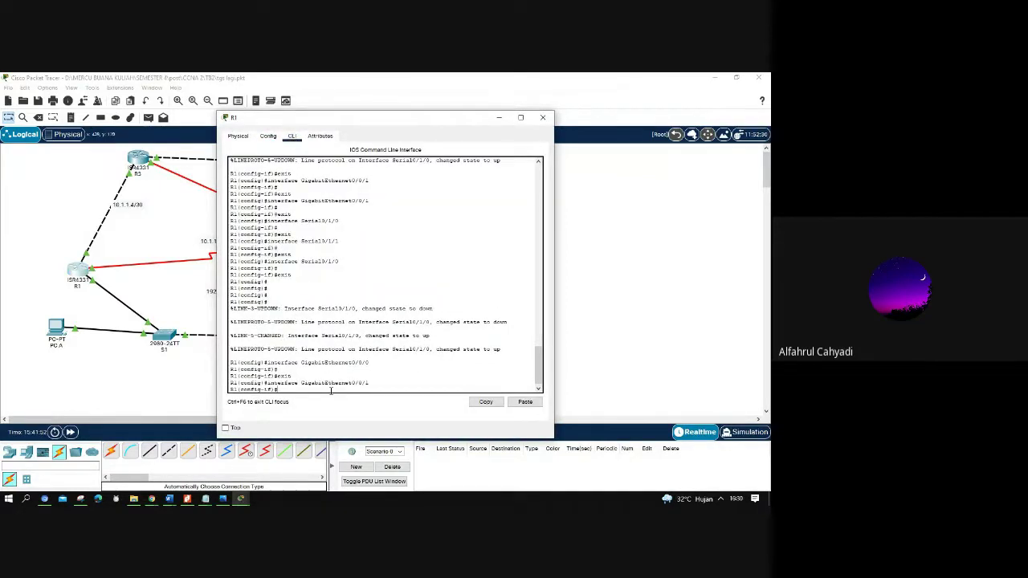
{"action": "key", "text": "Return"}
{"action": "type", "text": "e"}
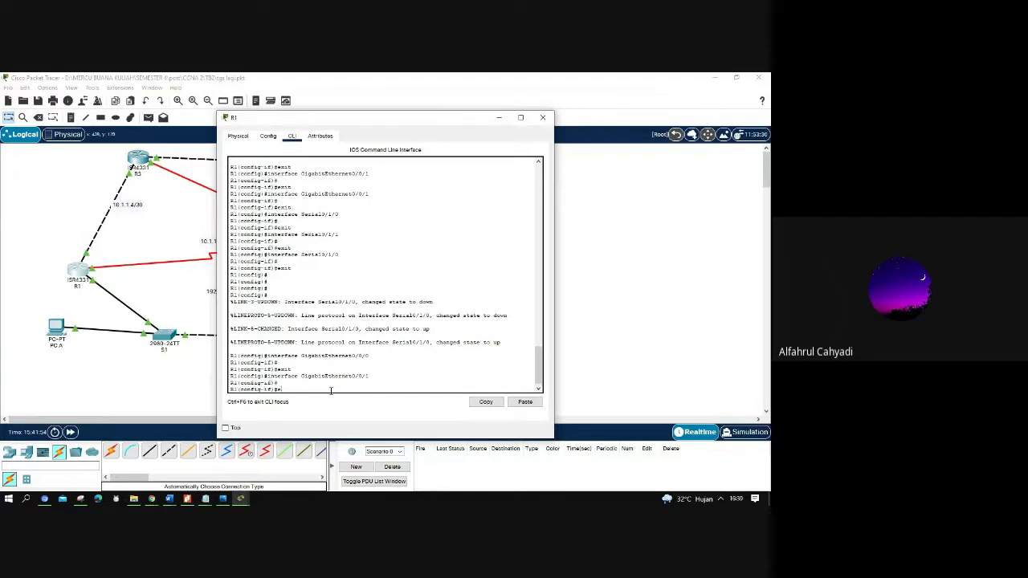
{"action": "type", "text": "x"}
{"action": "key", "text": "Return"}
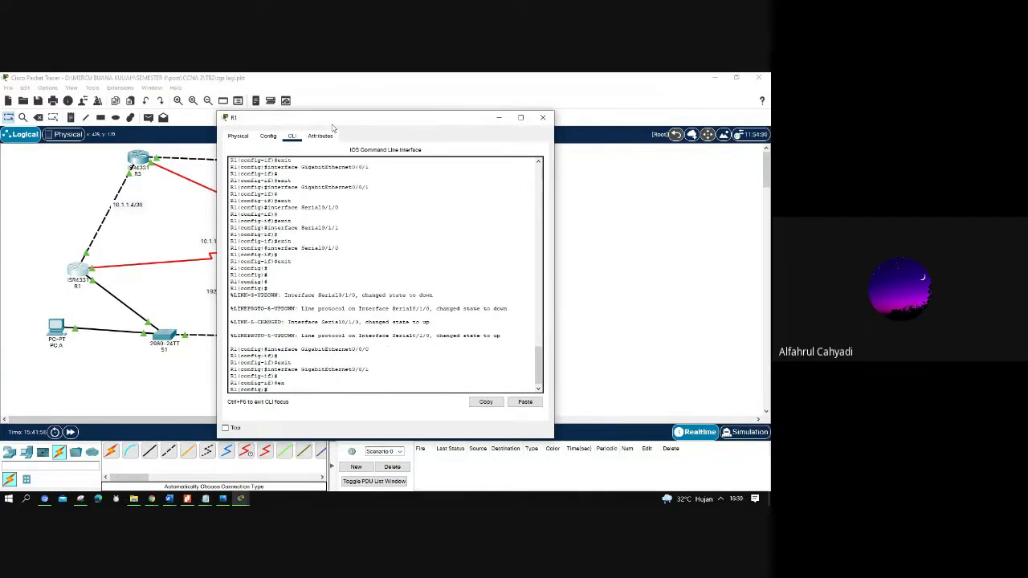
- Arrange R1's command line window beside the Notepad notes so both are readable
{"action": "left_click_drag", "start_coordinate": [333, 127], "coordinate": [325, 107]}
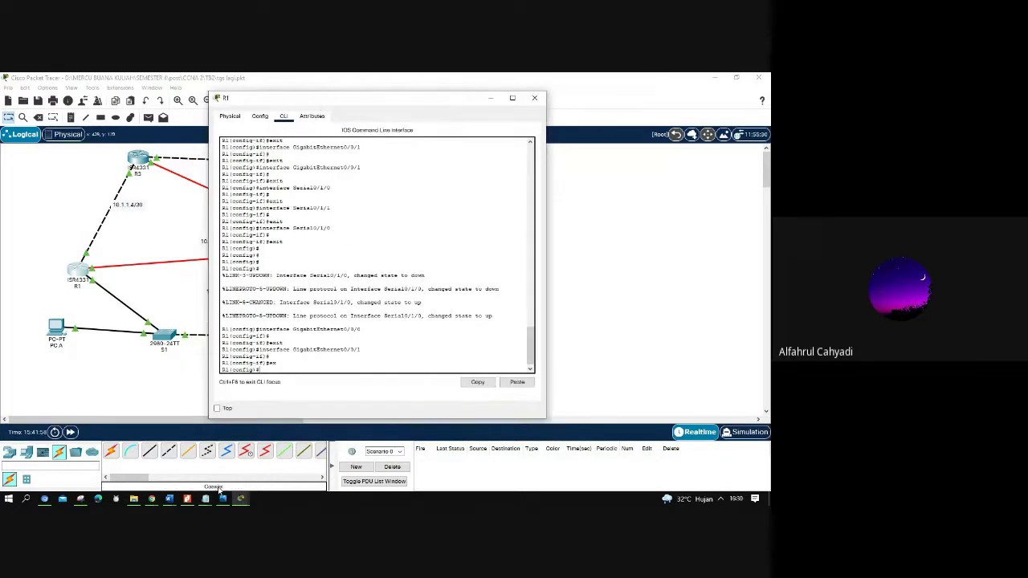
{"action": "mouse_move", "coordinate": [211, 501]}
{"action": "left_click", "coordinate": [241, 453]}
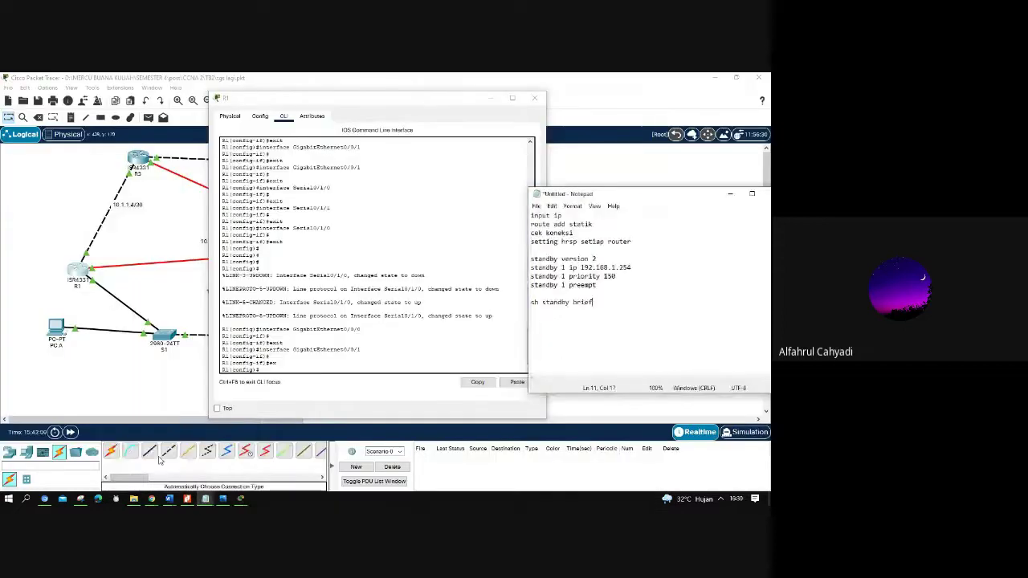
{"action": "left_click_drag", "start_coordinate": [377, 104], "coordinate": [261, 108]}
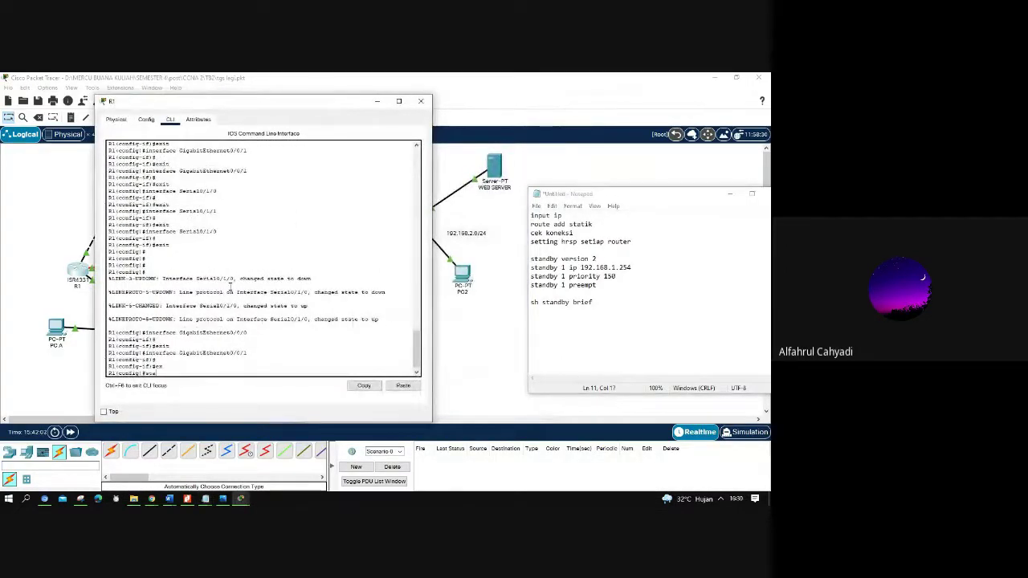
- Try to complete the standby command in R1's global configuration mode
{"action": "type", "text": "stand"}
{"action": "key", "text": "Tab"}
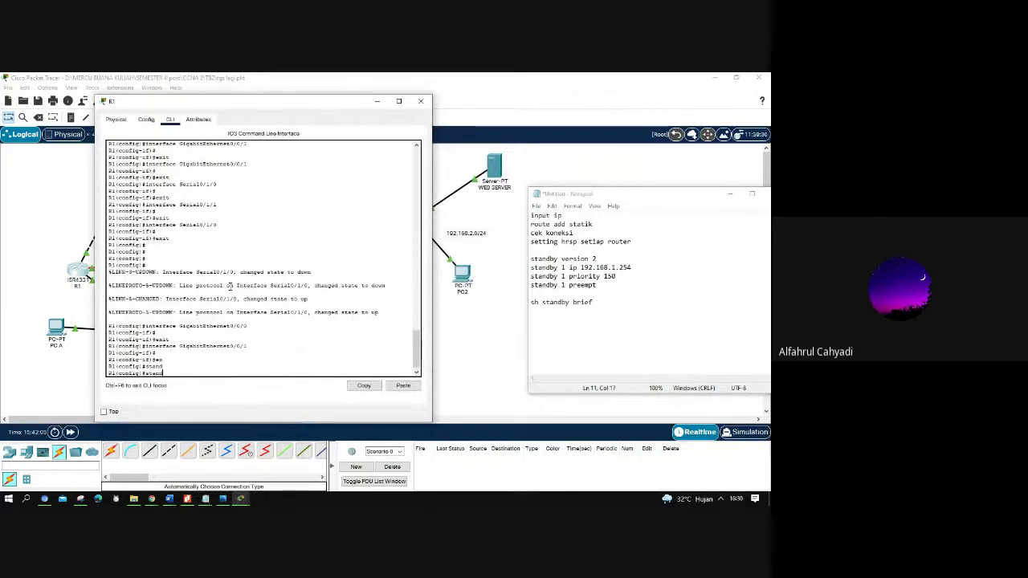
{"action": "type", "text": "b"}
{"action": "key", "text": "Tab"}
{"action": "type", "text": "y"}
{"action": "key", "text": "Tab"}
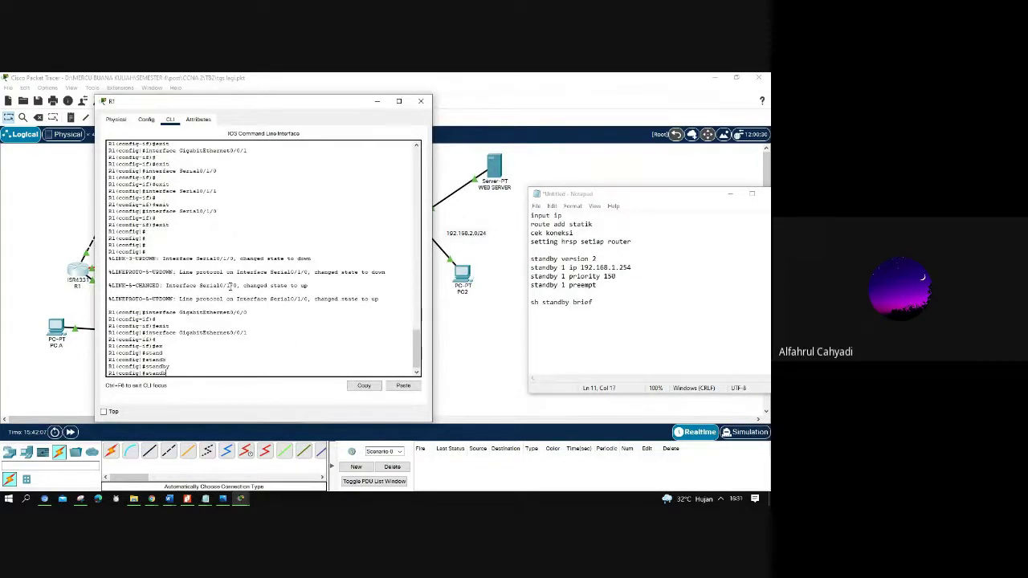
{"action": "key", "text": "BackSpace"}
{"action": "key", "text": "BackSpace"}
{"action": "key", "text": "BackSpace"}
{"action": "key", "text": "BackSpace"}
{"action": "key", "text": "BackSpace"}
{"action": "key", "text": "BackSpace"}
{"action": "key", "text": "BackSpace"}
- Exit R1's global configuration mode to privileged EXEC mode
{"action": "type", "text": "ex"}
{"action": "key", "text": "Return"}
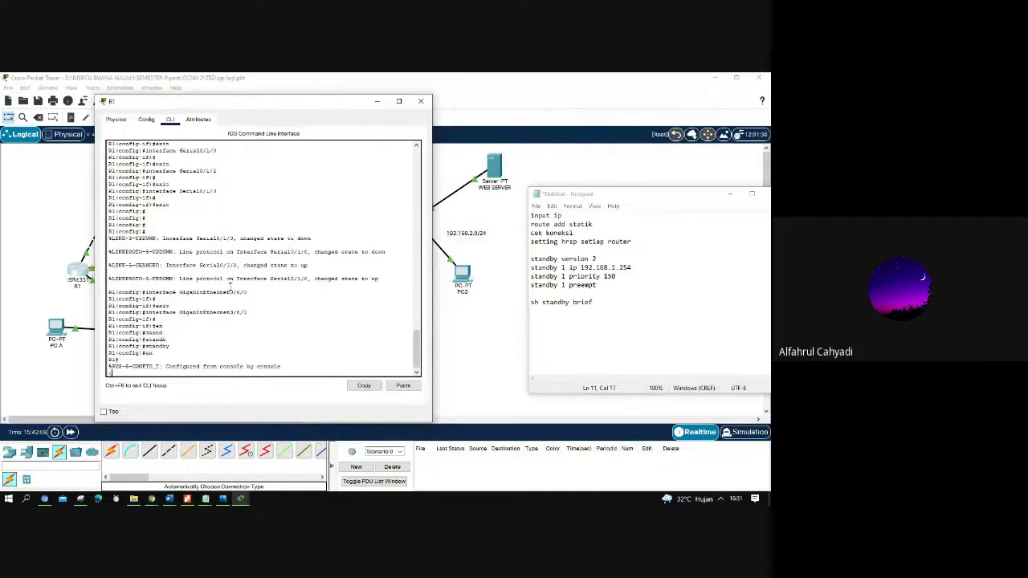
{"action": "type", "text": "\\"}
{"action": "key", "text": "Return"}
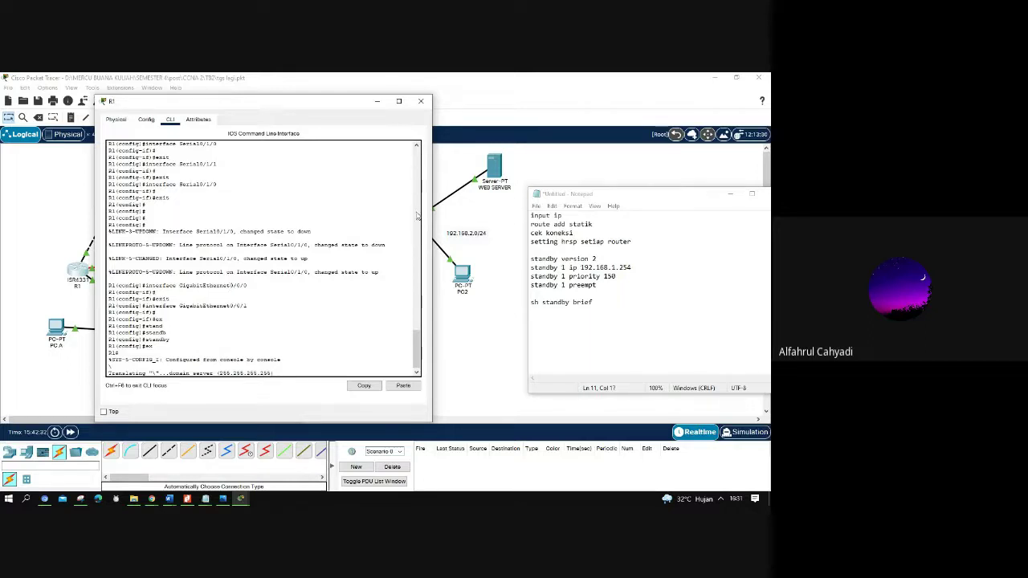
- Copy the line "standby version 2" from the Notepad notes
{"action": "left_click_drag", "start_coordinate": [595, 259], "coordinate": [523, 261]}
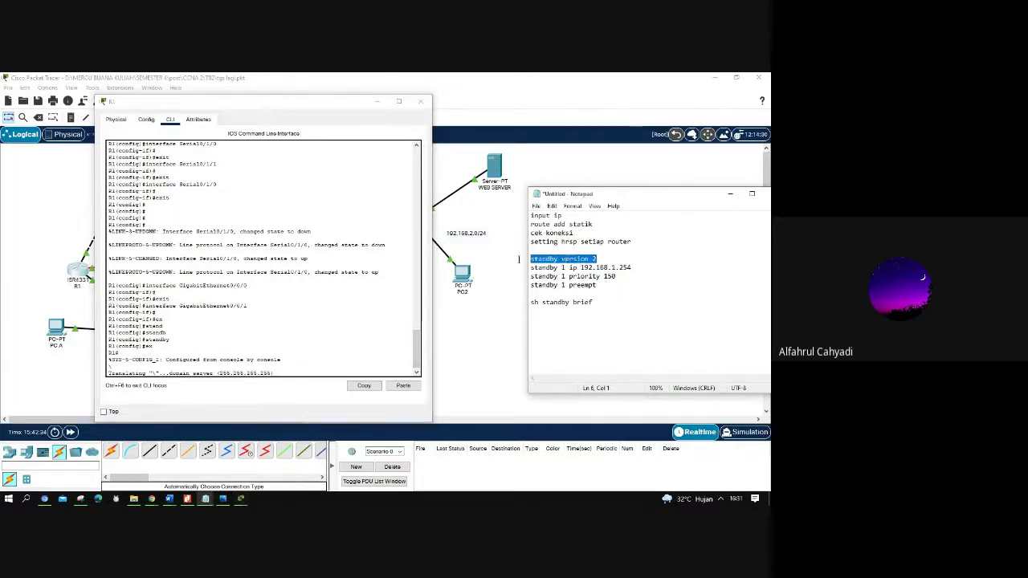
{"action": "right_click", "coordinate": [551, 259]}
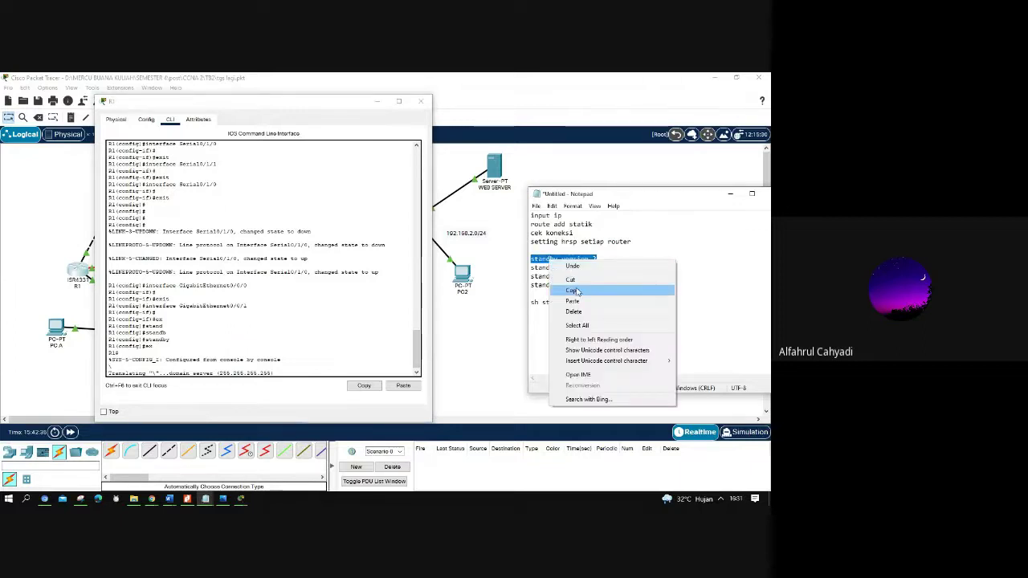
{"action": "left_click", "coordinate": [577, 289]}
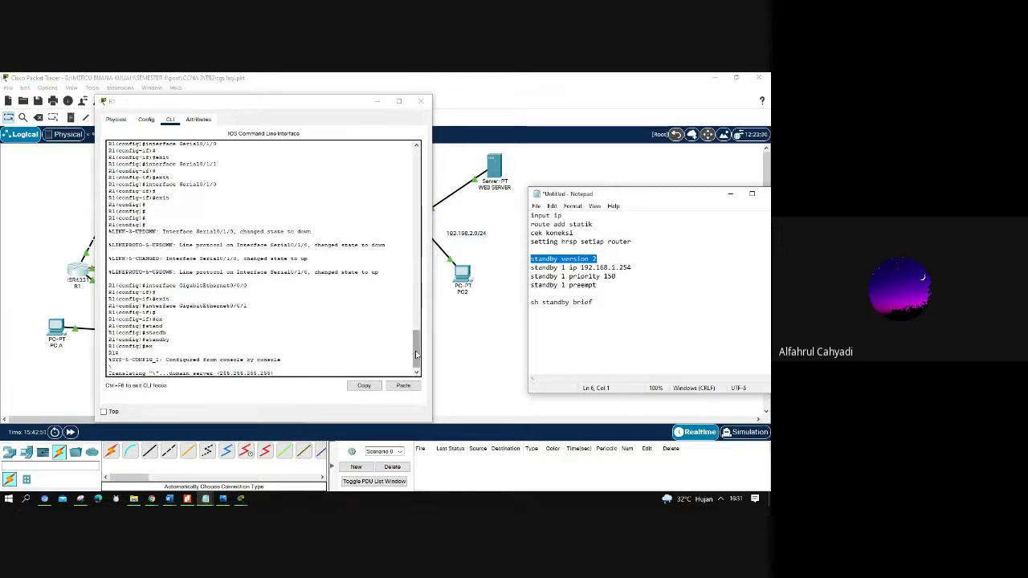
- Enter global configuration mode on R1 from its privileged EXEC prompt
{"action": "left_click_drag", "start_coordinate": [416, 349], "coordinate": [418, 413]}
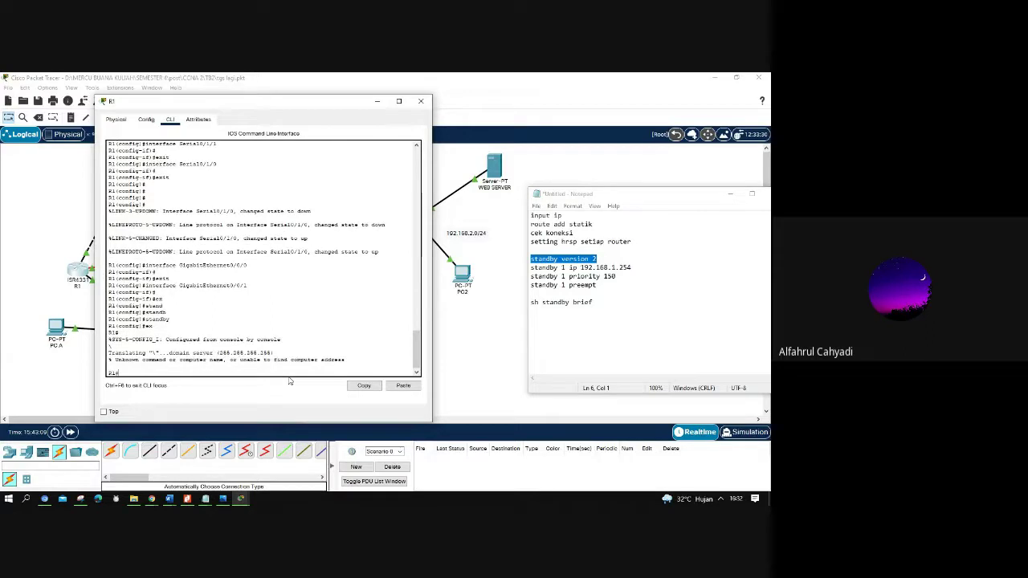
{"action": "type", "text": "ena"}
{"action": "key", "text": "Return"}
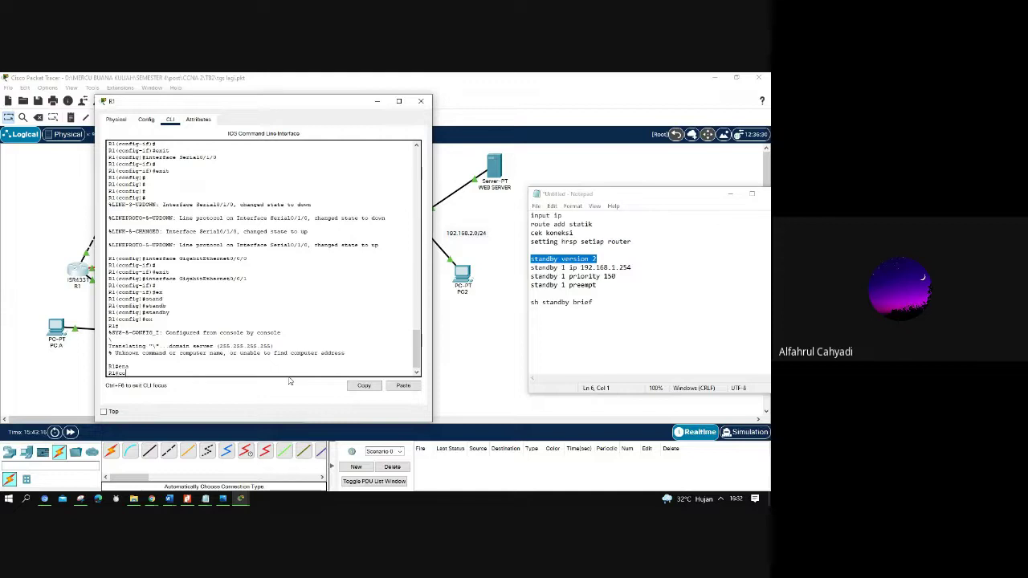
{"action": "type", "text": "config t"}
{"action": "key", "text": "Return"}
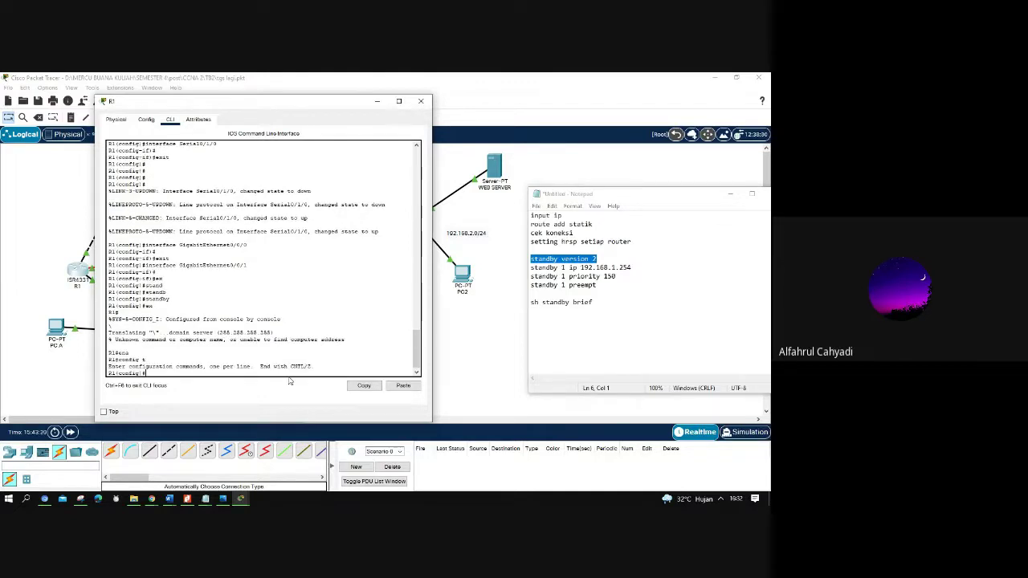
- Disable DNS name lookup on R1 with the command "no ip domain-lookup"
{"action": "type", "text": "inp d"}
{"action": "key", "text": "Tab"}
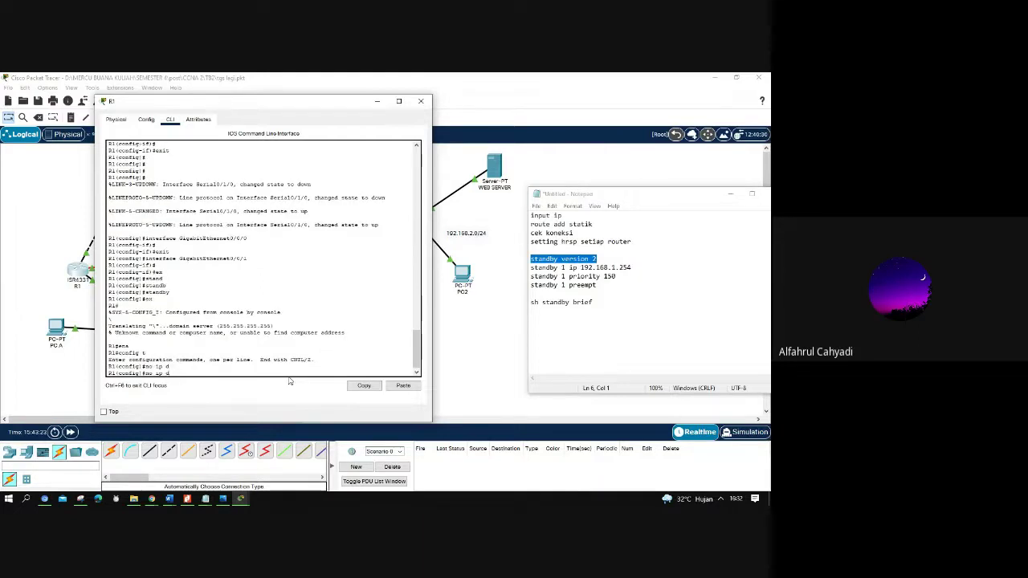
{"action": "type", "text": "omain"}
{"action": "type", "text": "-l"}
{"action": "type", "text": "ookup"}
{"action": "key", "text": "Return"}
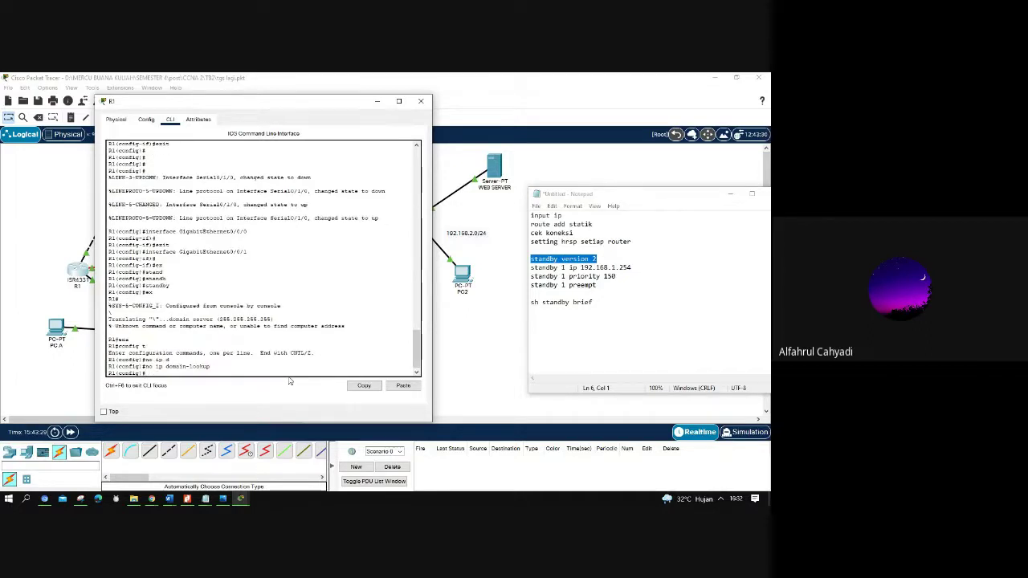
- Try the copied command "standby version 2" in R1's global configuration mode
{"action": "right_click", "coordinate": [181, 373]}
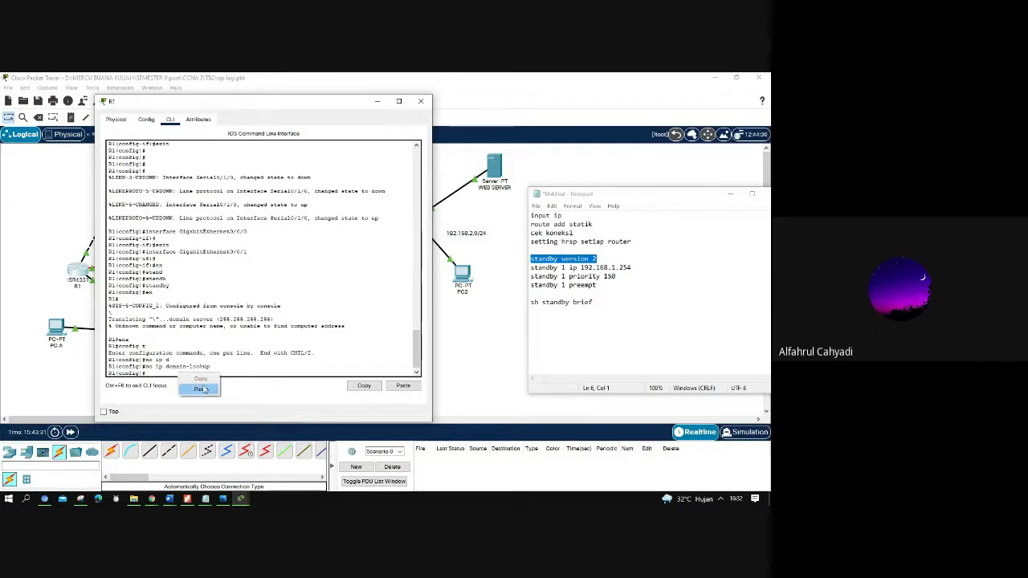
{"action": "left_click", "coordinate": [200, 389]}
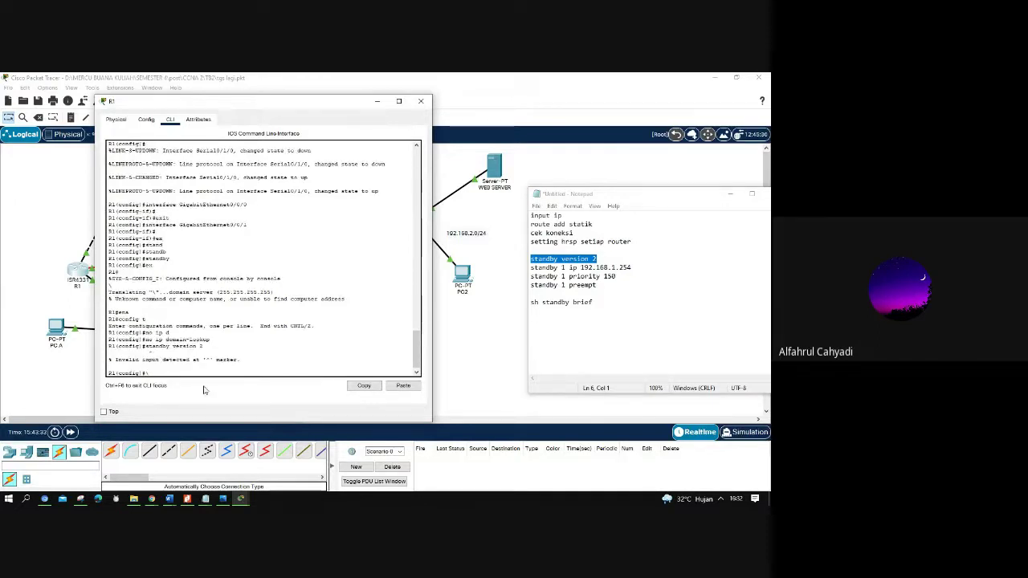
{"action": "key", "text": "Up"}
{"action": "key", "text": "Return"}
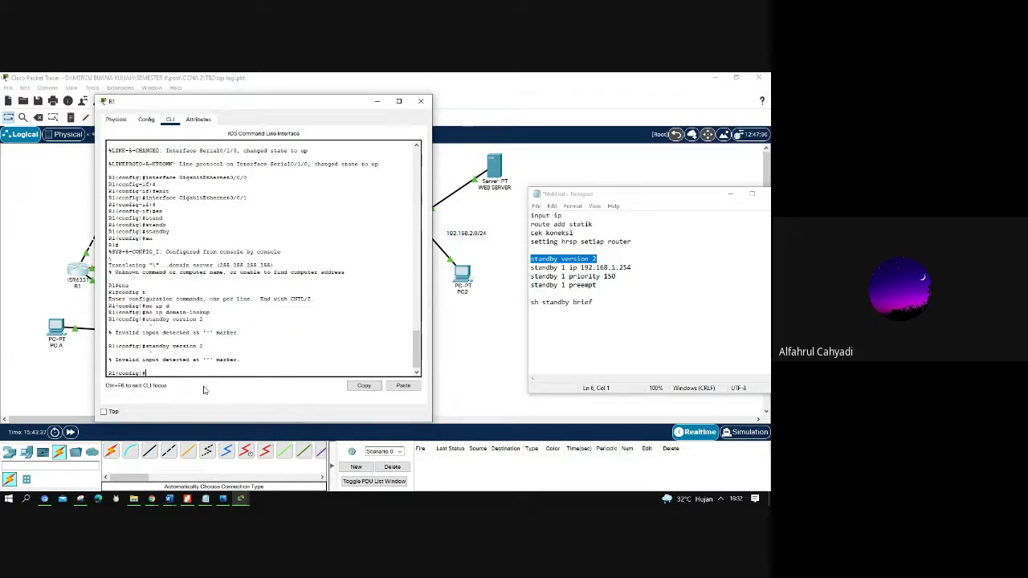
- Leave R1's global configuration mode and try "standby version 2" at the privileged EXEC prompt
{"action": "type", "text": "ex"}
{"action": "key", "text": "Return"}
{"action": "key", "text": "Return"}
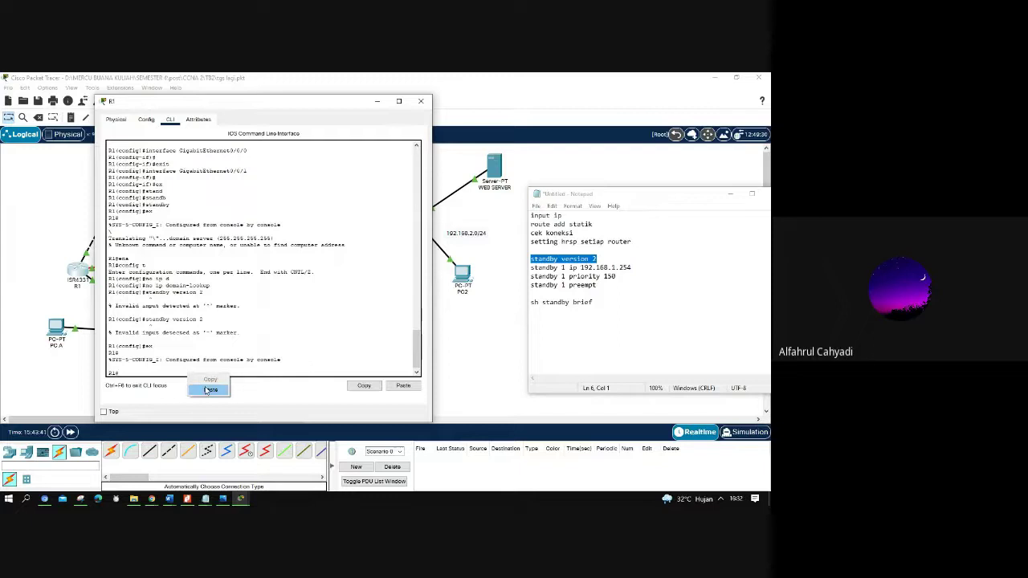
{"action": "key", "text": "ctrl+v"}
{"action": "key", "text": "Return"}
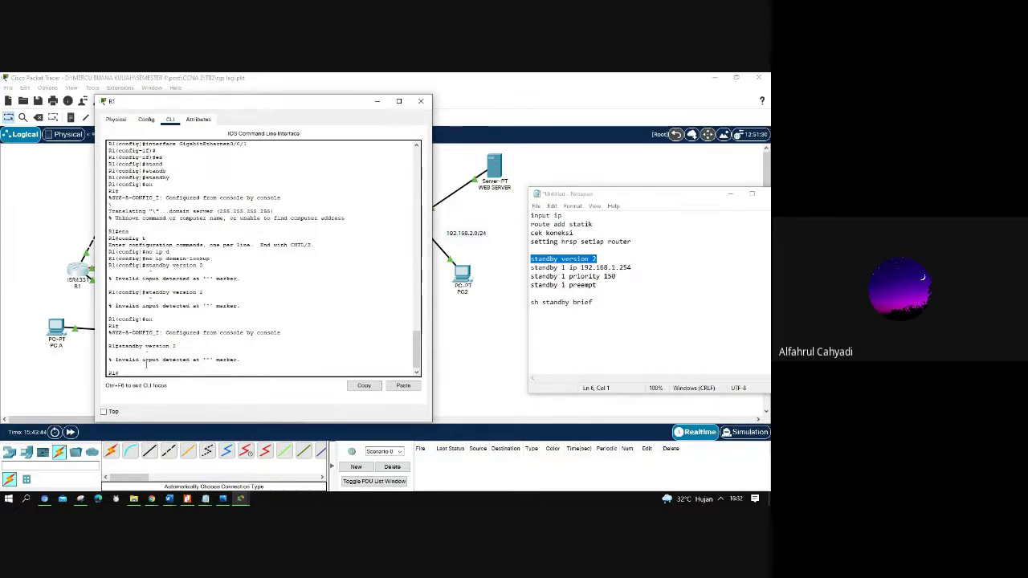
- Return to R1's global configuration mode and try to autocomplete "stand"
{"action": "type", "text": "config t"}
{"action": "key", "text": "Return"}
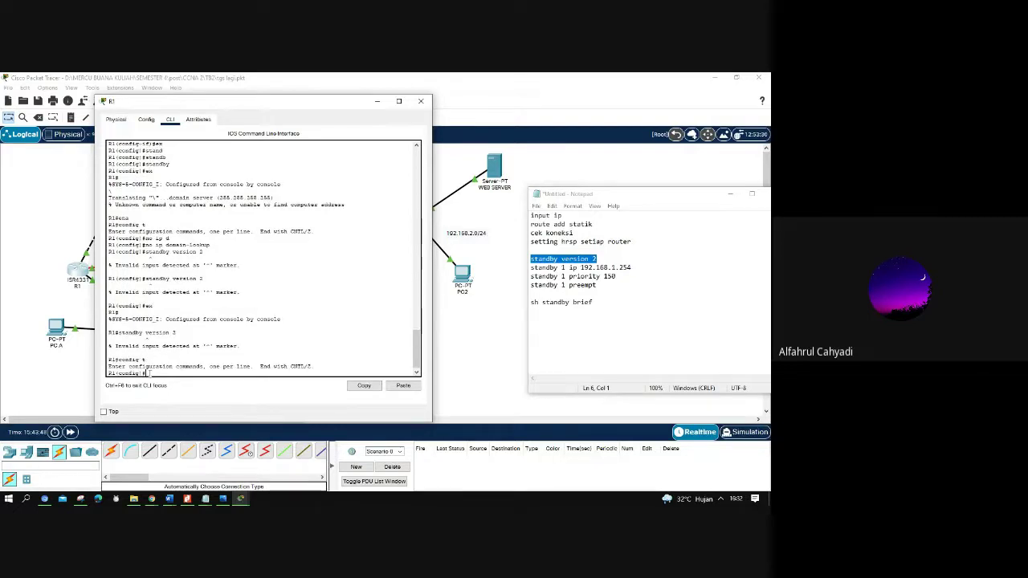
{"action": "type", "text": "stand"}
{"action": "key", "text": "Tab"}
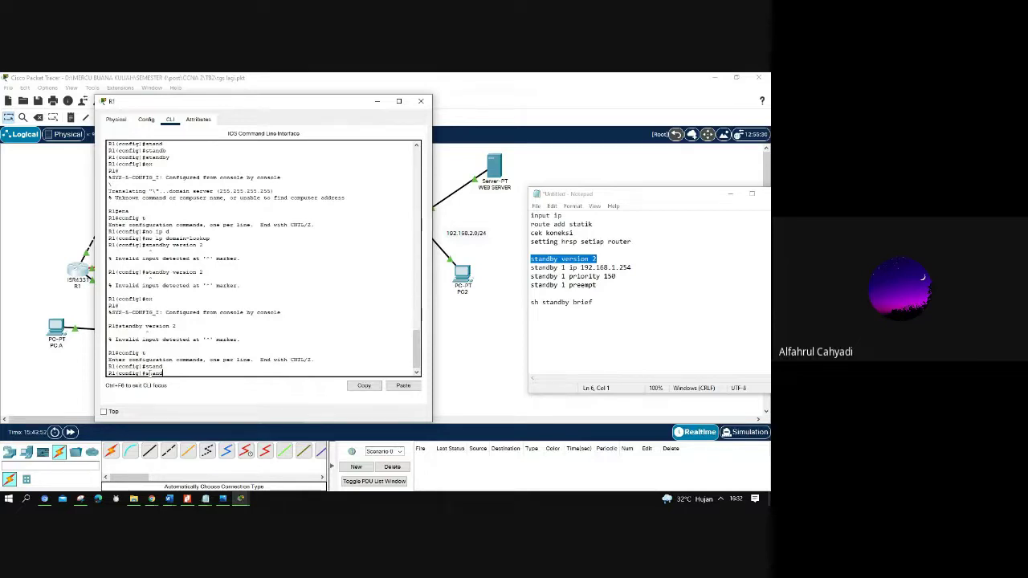
- Open the recording "16 okt 2021 sabtu siang FHRP" from the CCNA 2 folder and skip through it to the HSRP instructions
{"action": "left_click", "coordinate": [133, 499]}
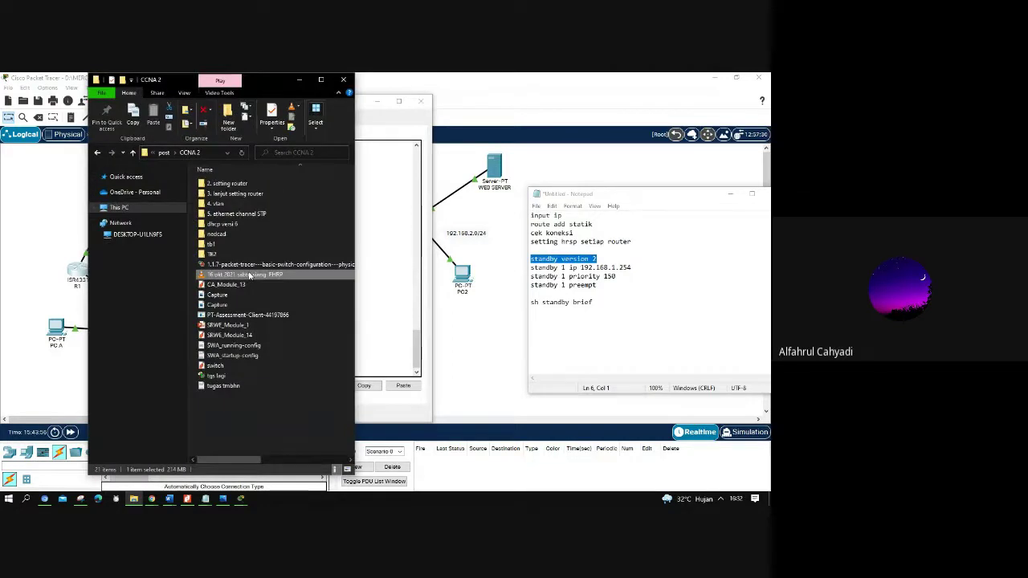
{"action": "double_click", "coordinate": [250, 275]}
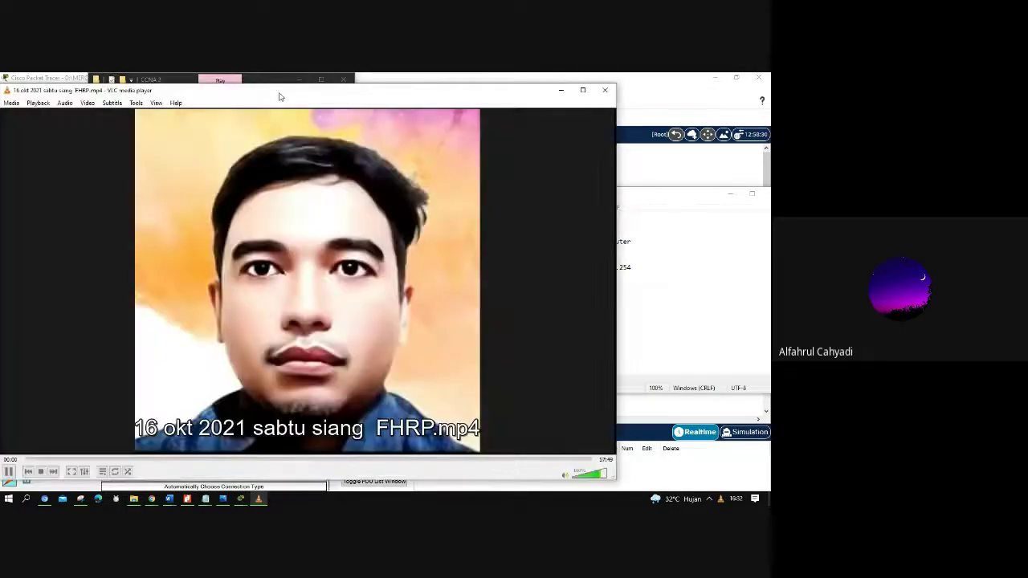
{"action": "left_click", "coordinate": [416, 458]}
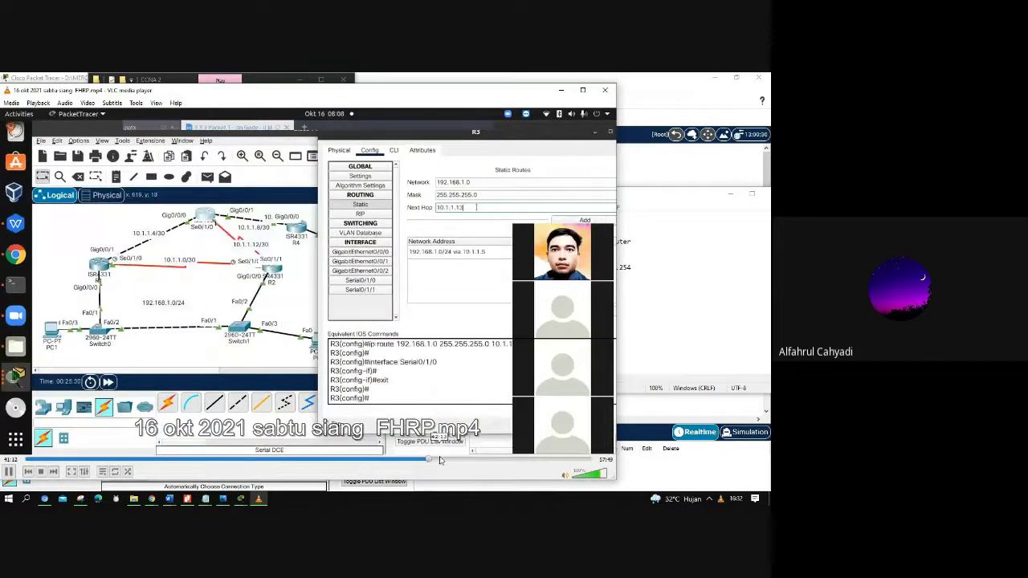
{"action": "left_click", "coordinate": [446, 460]}
{"action": "left_click", "coordinate": [454, 461]}
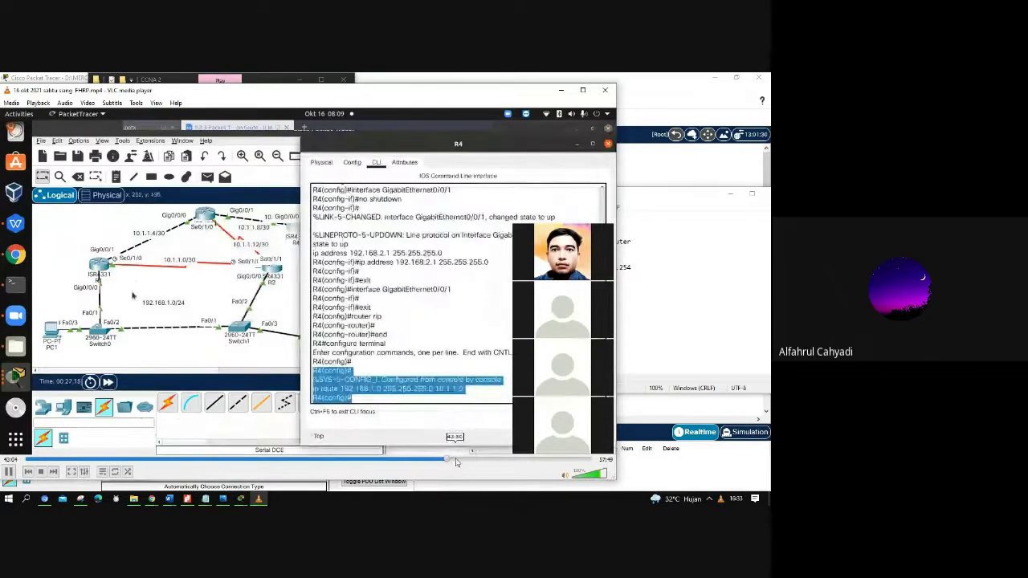
{"action": "left_click", "coordinate": [462, 464]}
{"action": "left_click", "coordinate": [465, 463]}
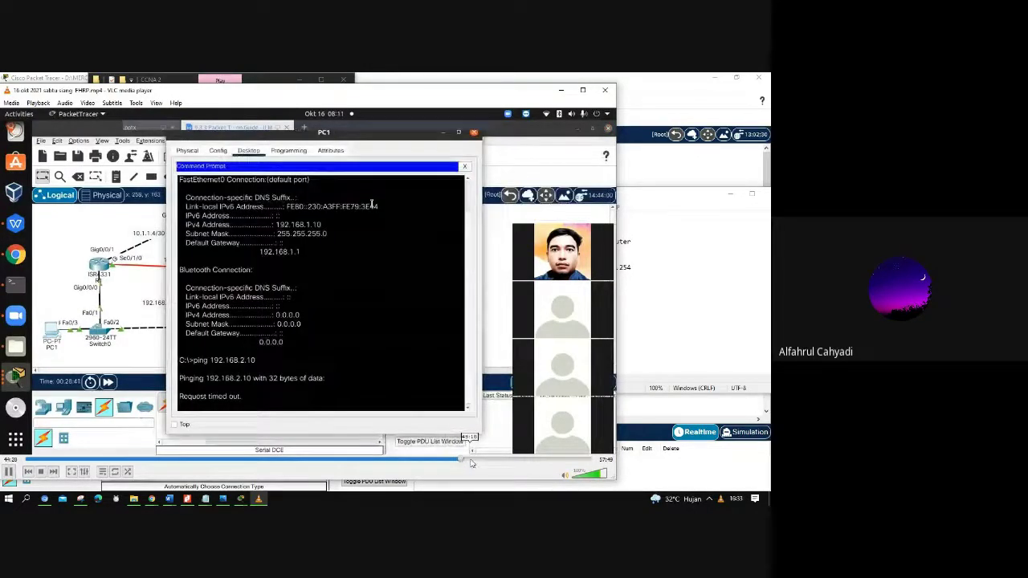
{"action": "left_click", "coordinate": [470, 464]}
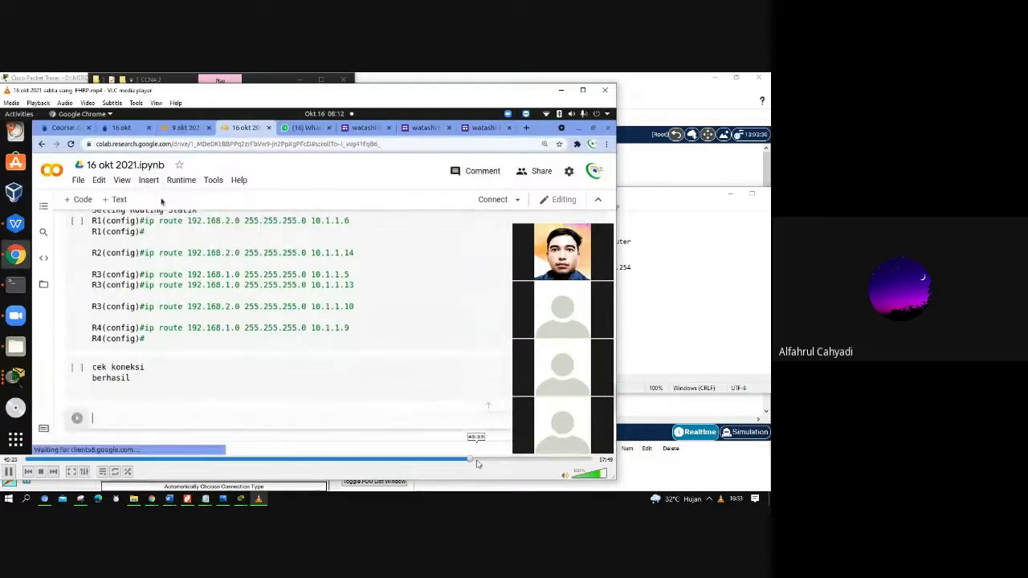
{"action": "left_click", "coordinate": [478, 463]}
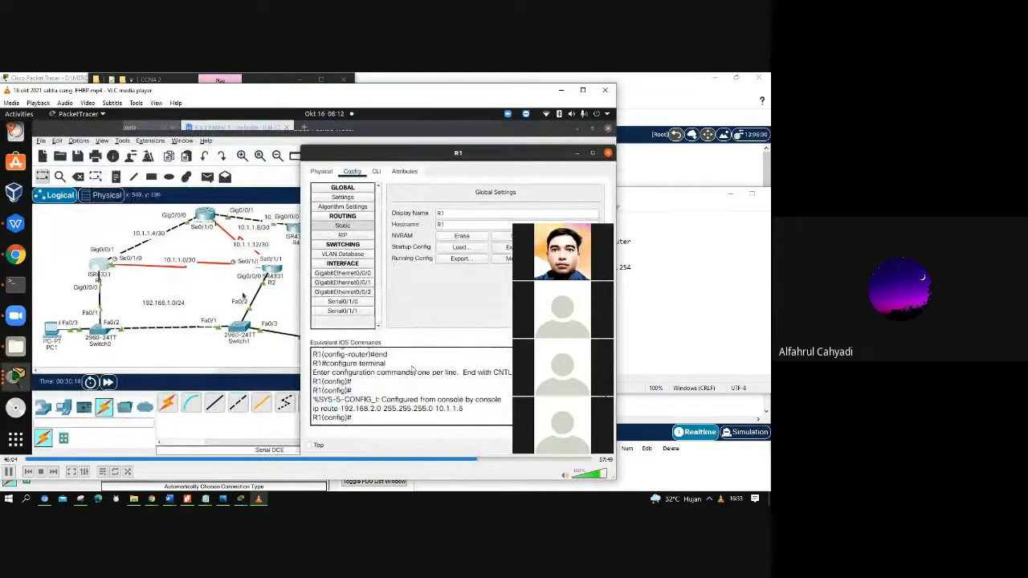
{"action": "left_click", "coordinate": [482, 463]}
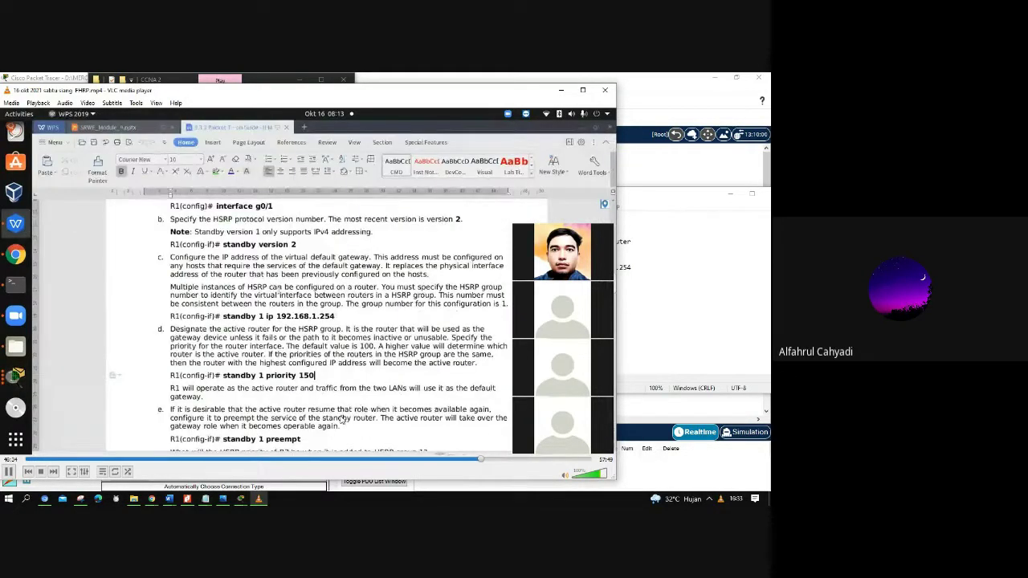
- Review how the recording starts the standby command on R1's interface, and minimize the video and the CCNA 2 folder
{"action": "left_click", "coordinate": [478, 463]}
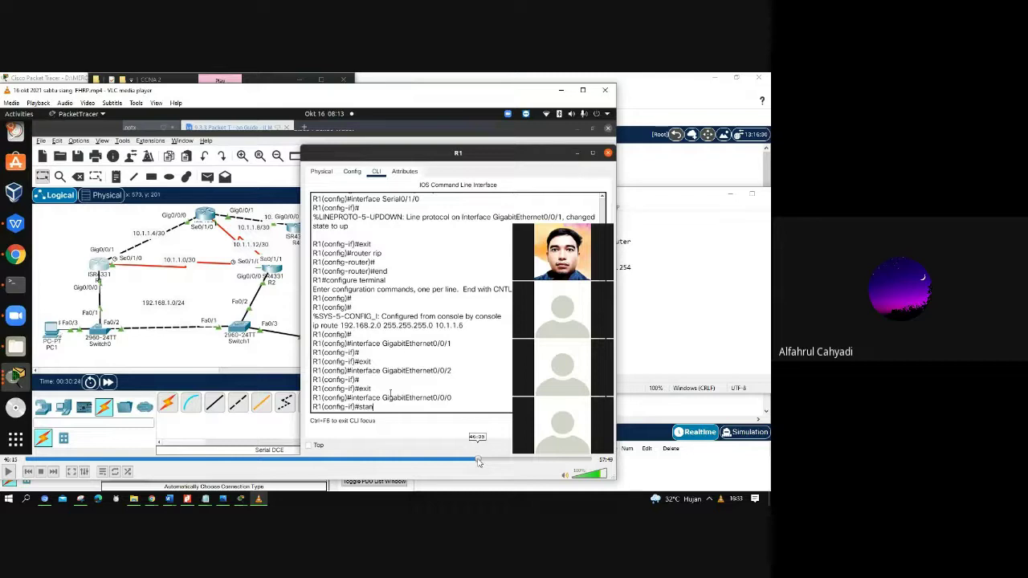
{"action": "key", "text": "space"}
{"action": "key", "text": "space"}
{"action": "left_click", "coordinate": [560, 90]}
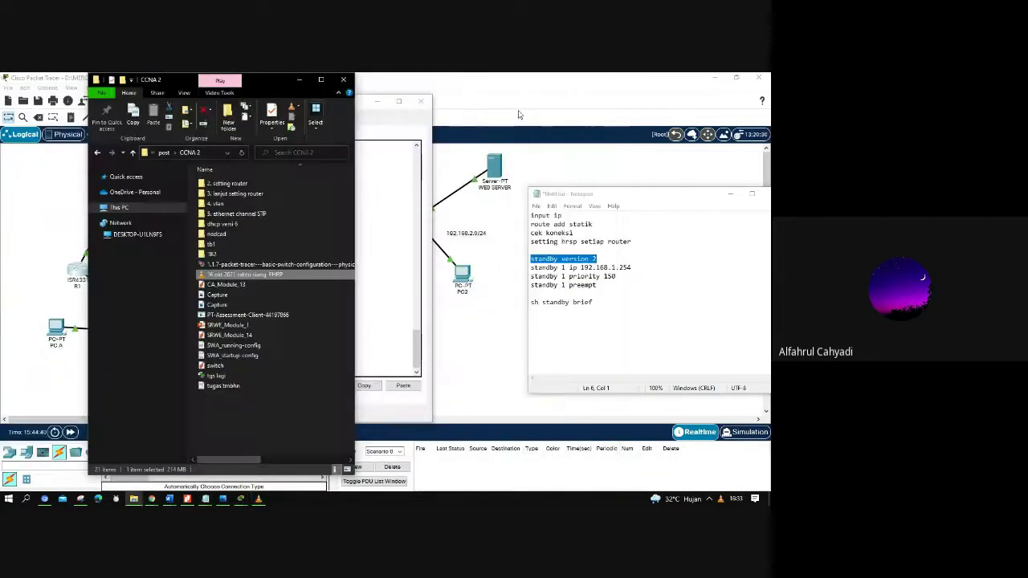
{"action": "left_click", "coordinate": [299, 80]}
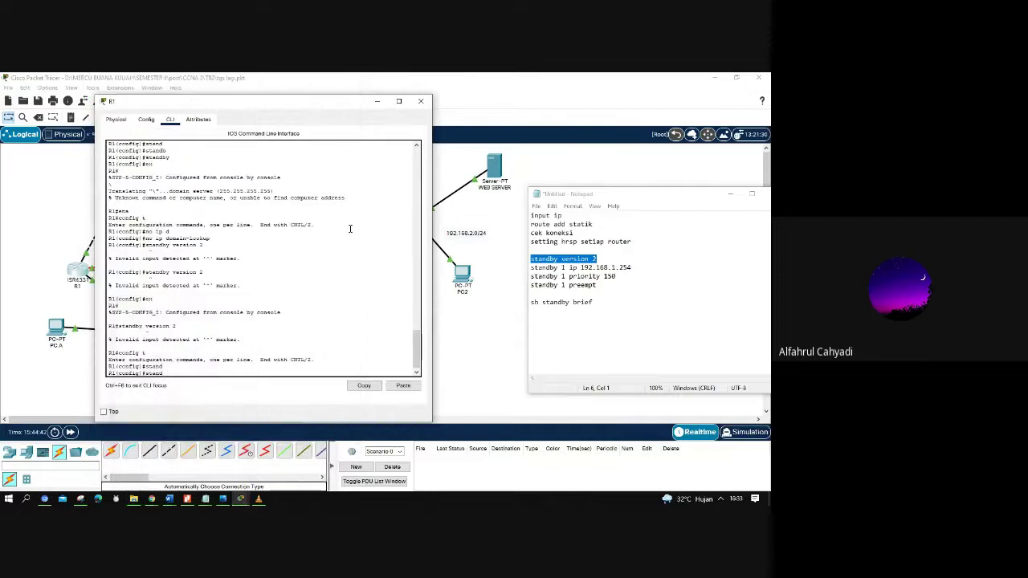
- Uncover the topology, shift router R1 away from its links to check its interface labels, and reopen R1's command line
{"action": "left_click_drag", "start_coordinate": [315, 103], "coordinate": [571, 99]}
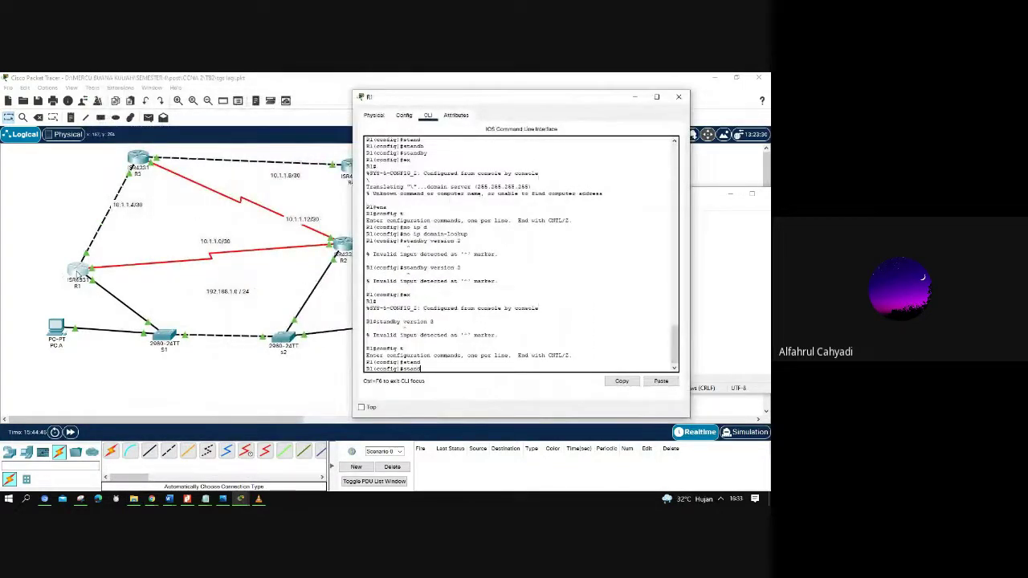
{"action": "mouse_move", "coordinate": [77, 273]}
{"action": "left_mouse_down"}
{"action": "mouse_move", "coordinate": [59, 257]}
{"action": "mouse_move", "coordinate": [64, 269]}
{"action": "left_mouse_up"}
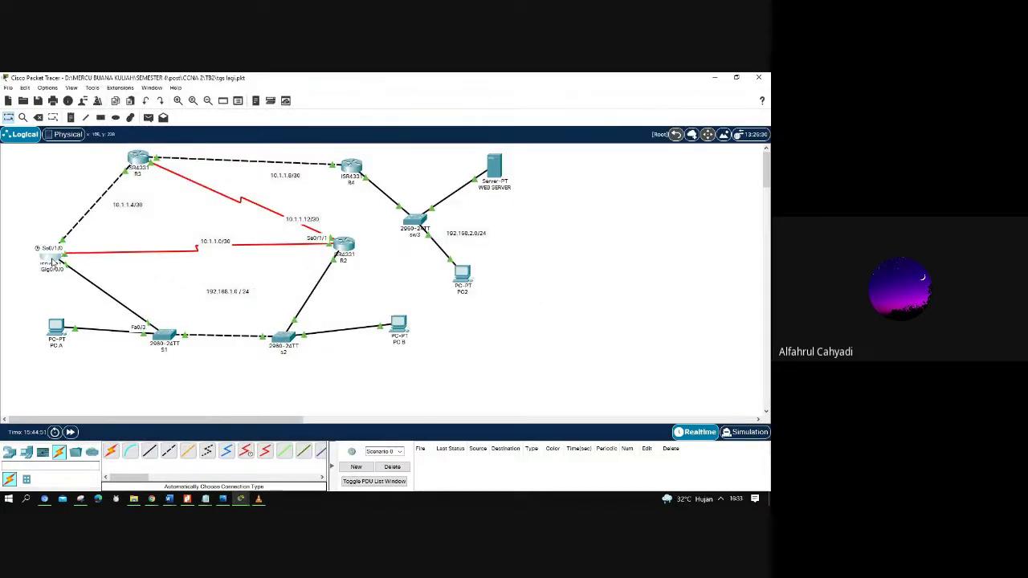
{"action": "left_click", "coordinate": [49, 263]}
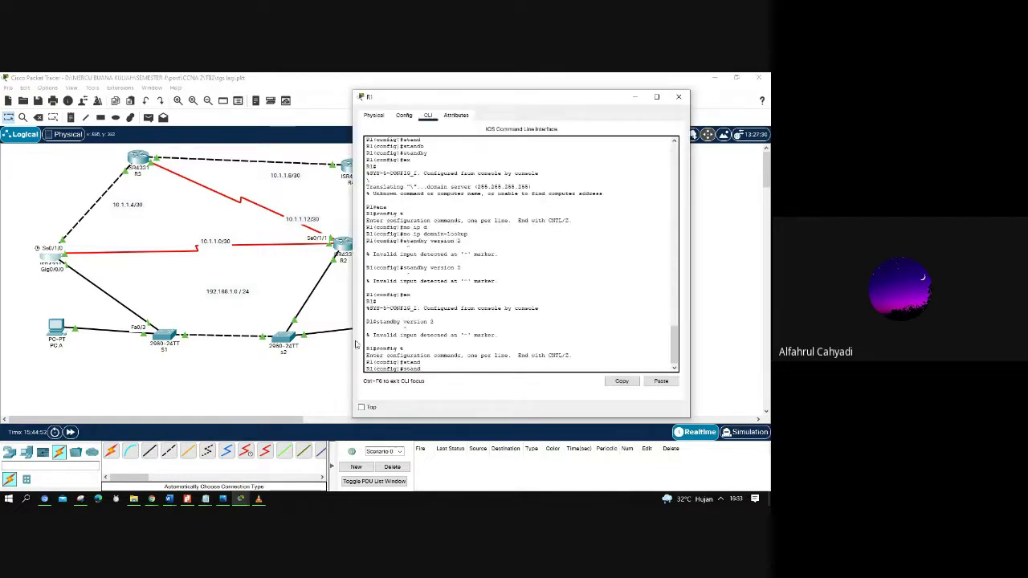
- Clear the partial "stand" command and try to select R1's LAN interface with "int gig/0/0/0"
{"action": "key", "text": "BackSpace"}
{"action": "key", "text": "BackSpace"}
{"action": "key", "text": "BackSpace"}
{"action": "key", "text": "BackSpace"}
{"action": "type", "text": "int gig/0/0/0"}
{"action": "key", "text": "Return"}
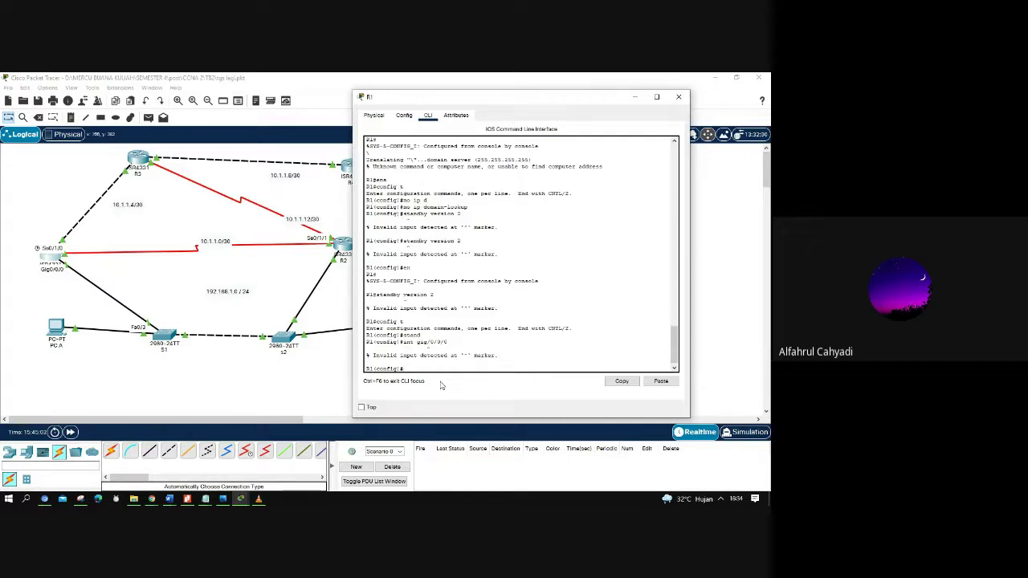
{"action": "key", "text": "Up"}
{"action": "key", "text": "Return"}
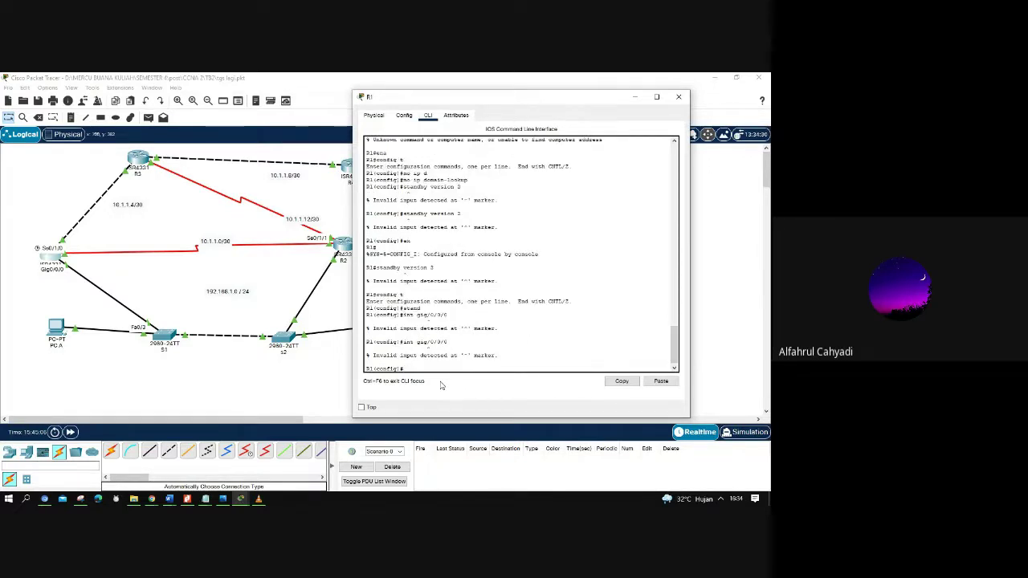
- Enter interface configuration mode for gigabitEthernet 0/0/0 on R1
{"action": "key", "text": "Up"}
{"action": "key", "text": "Tab"}
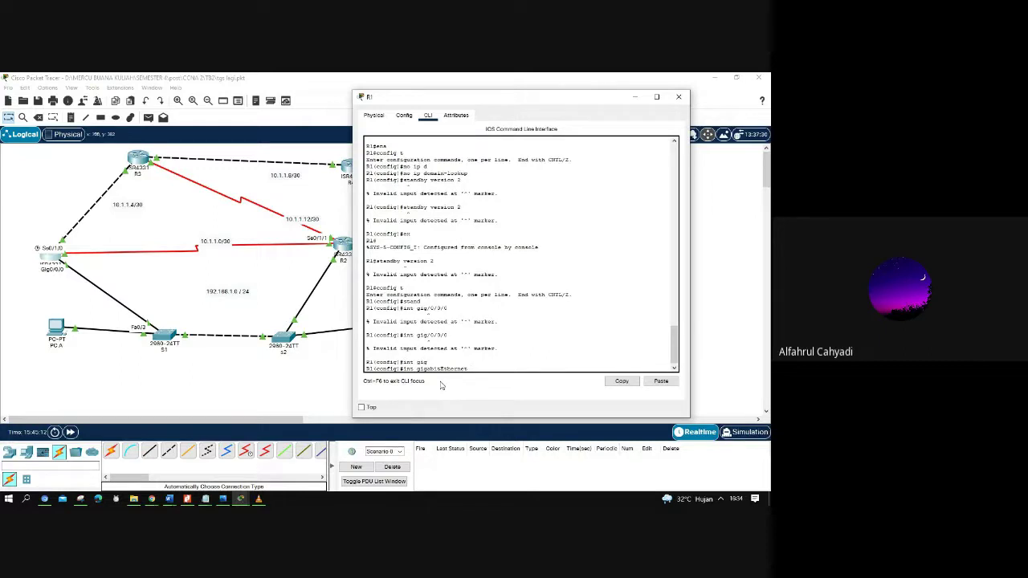
{"action": "type", "text": "0/0"}
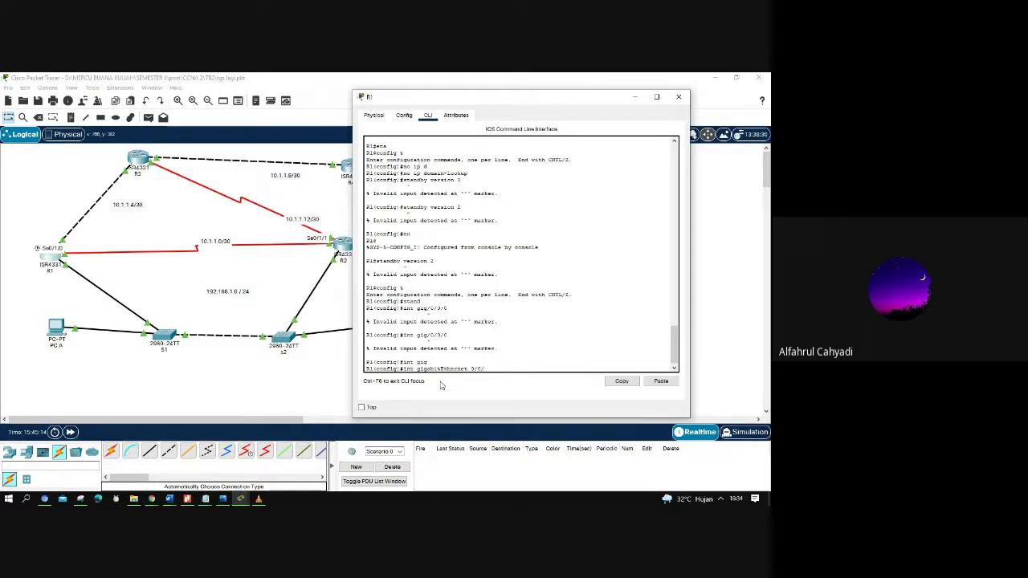
{"action": "type", "text": "/0"}
{"action": "key", "text": "Return"}
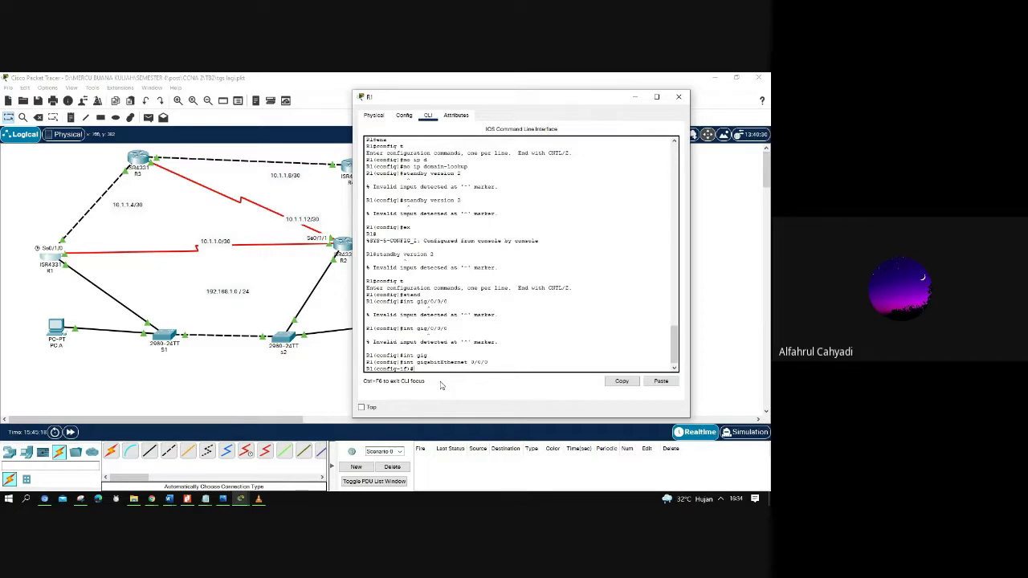
- Set HSRP on R1's interface with "standby version 2" and bring the Notepad notes with the standby commands to the front
{"action": "type", "text": "standby version 2"}
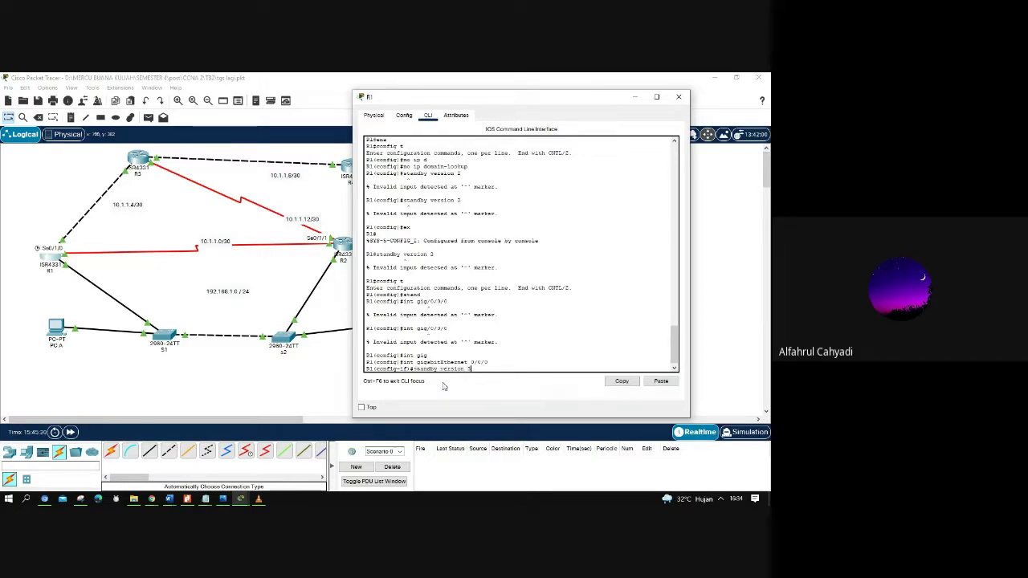
{"action": "key", "text": "Return"}
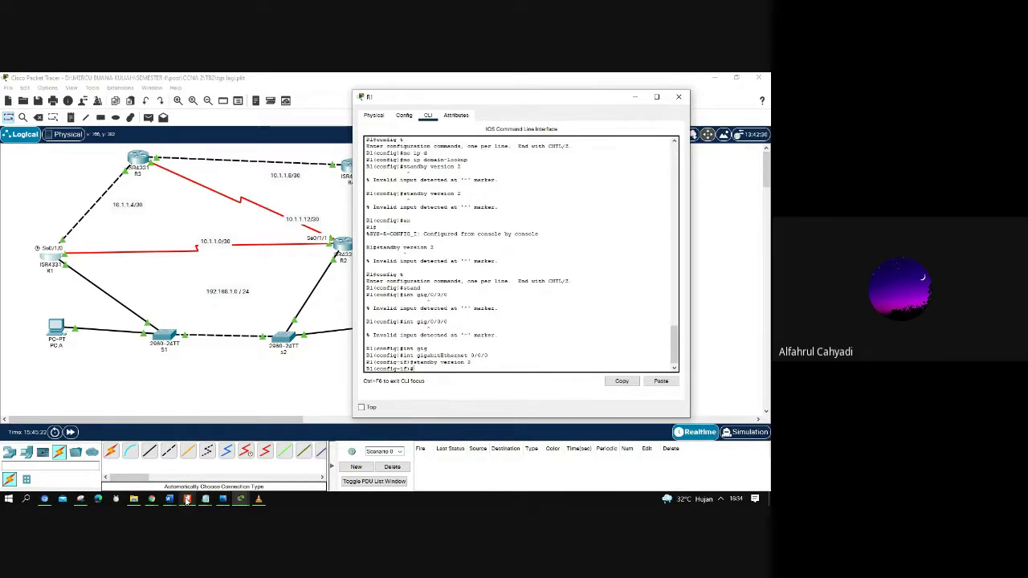
{"action": "mouse_move", "coordinate": [205, 498]}
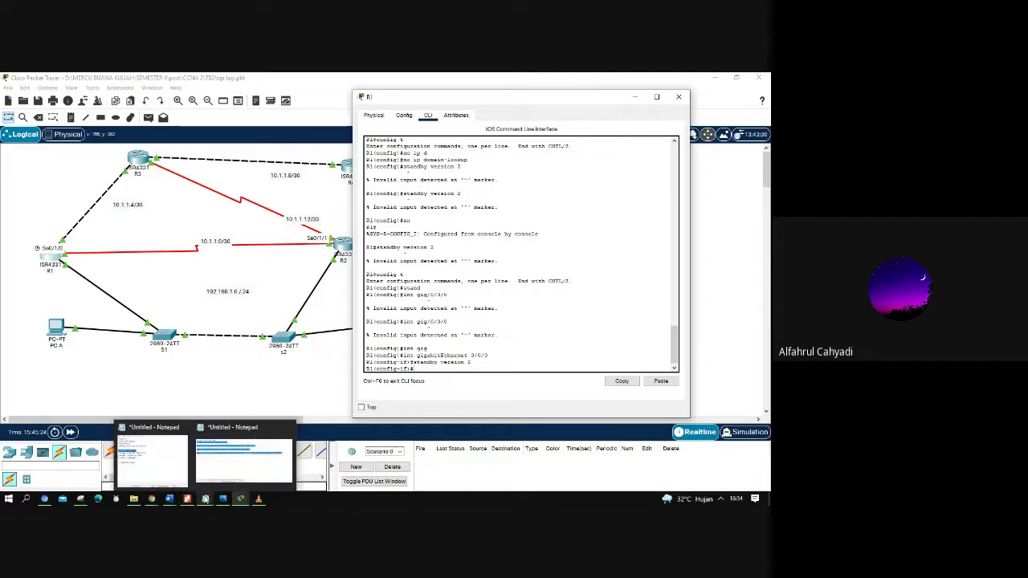
{"action": "left_click", "coordinate": [182, 463]}
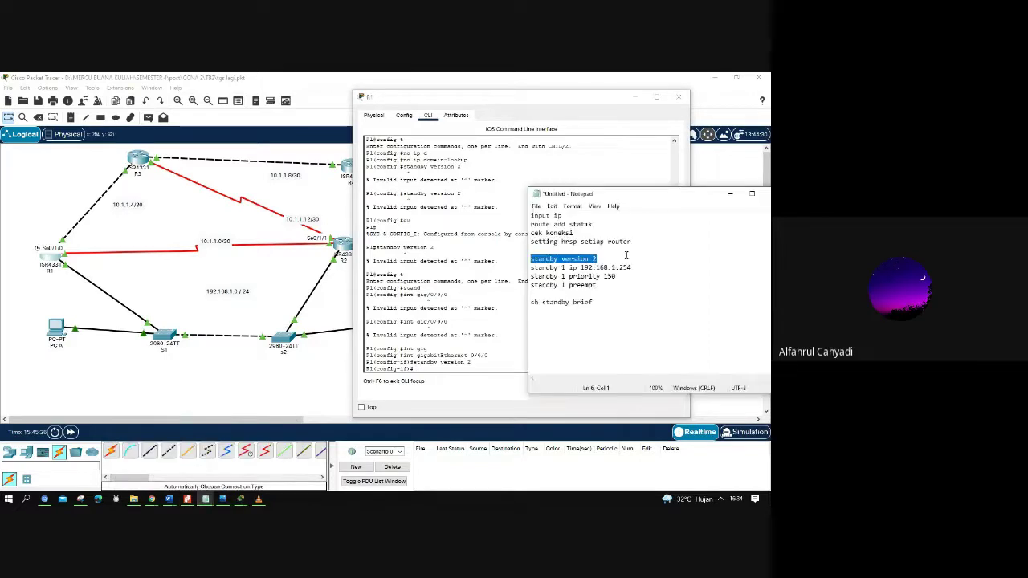
- Assign the HSRP group 1 virtual IP on R1's interface with "standby 1 ip 192.168.1.254", copied from the Notepad notes
{"action": "left_click_drag", "start_coordinate": [632, 268], "coordinate": [530, 268]}
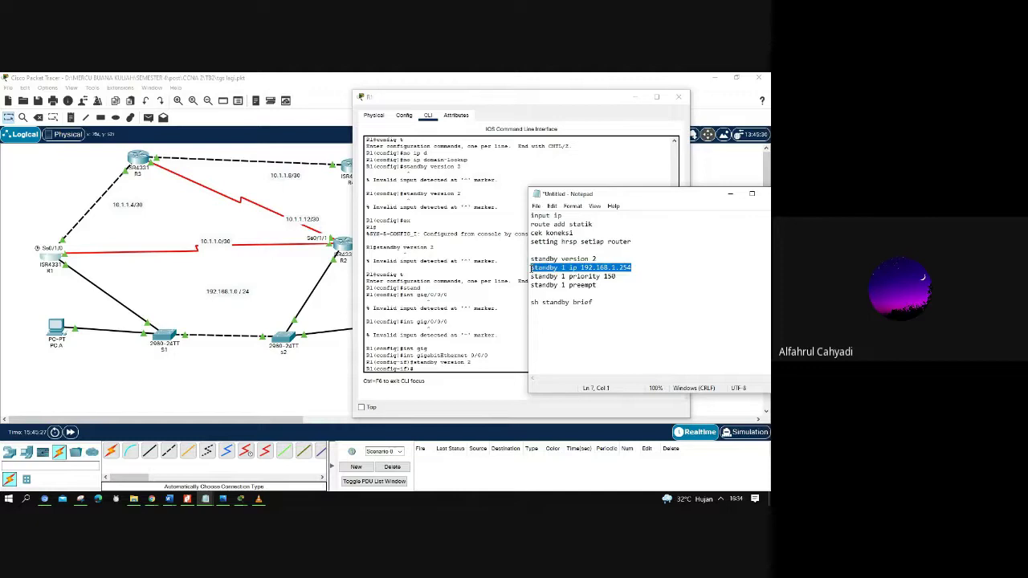
{"action": "right_click", "coordinate": [531, 269]}
{"action": "left_click", "coordinate": [553, 300]}
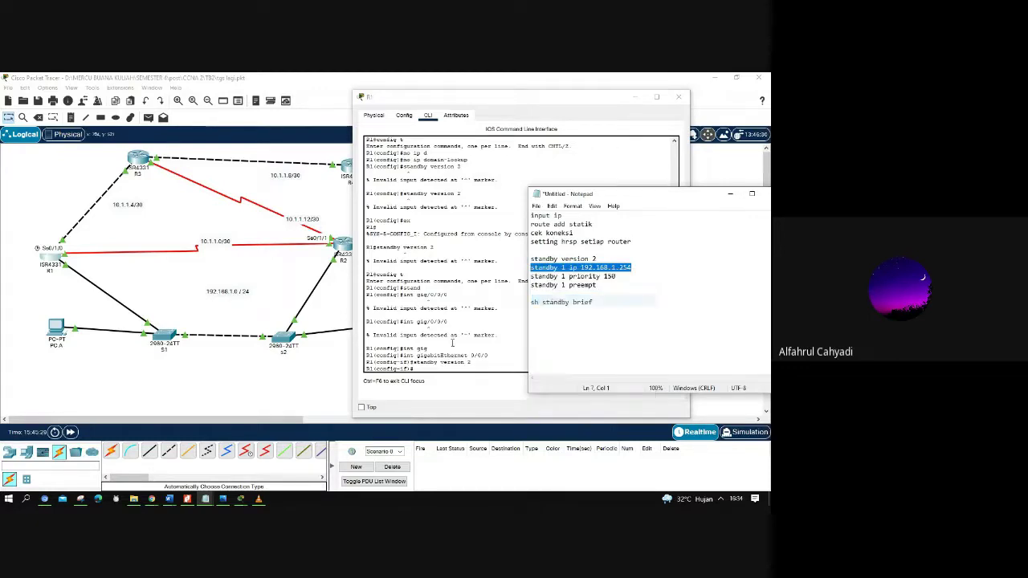
{"action": "left_click", "coordinate": [424, 368]}
{"action": "right_click", "coordinate": [424, 368]}
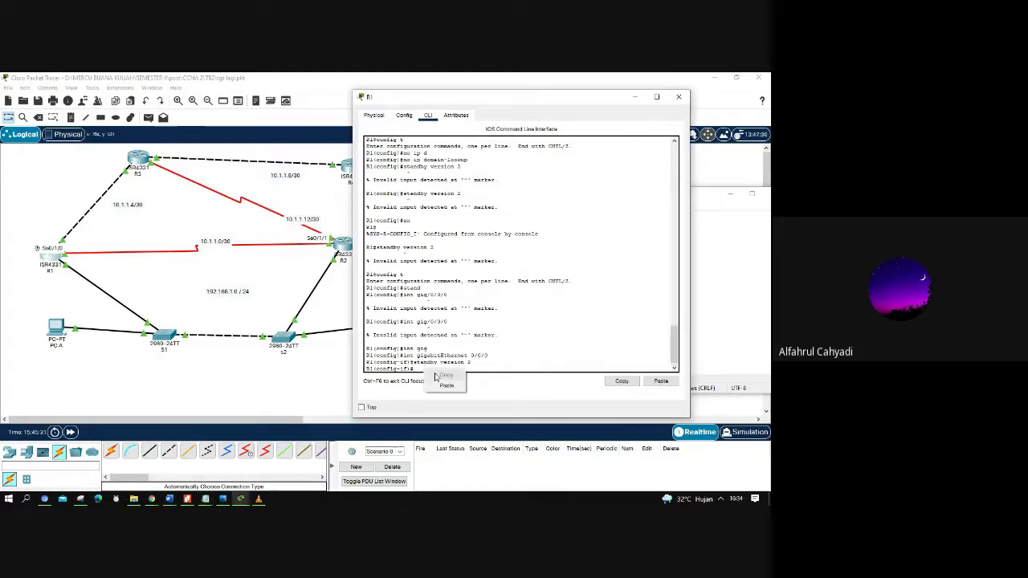
{"action": "left_click", "coordinate": [448, 384]}
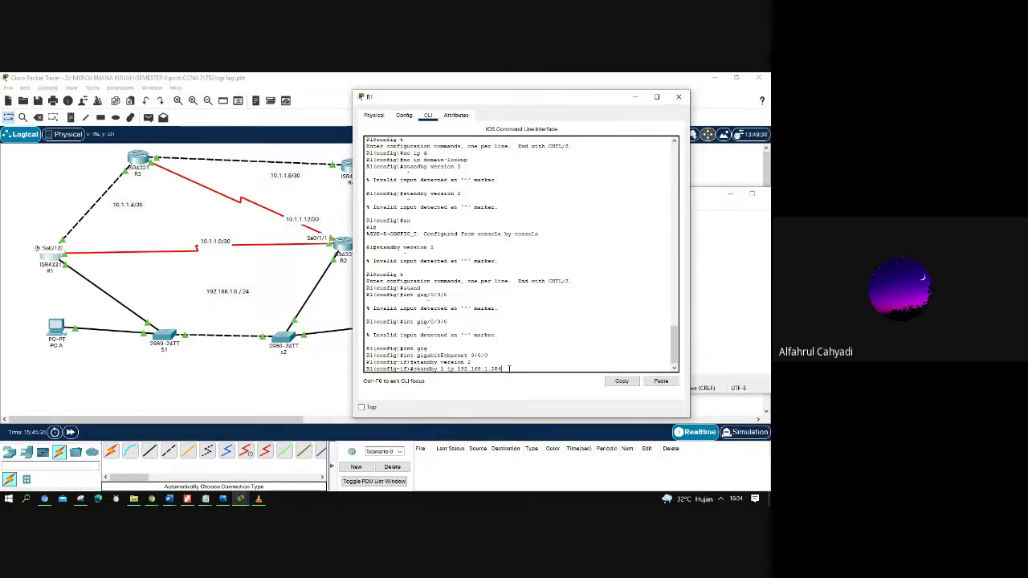
{"action": "key", "text": "Return"}
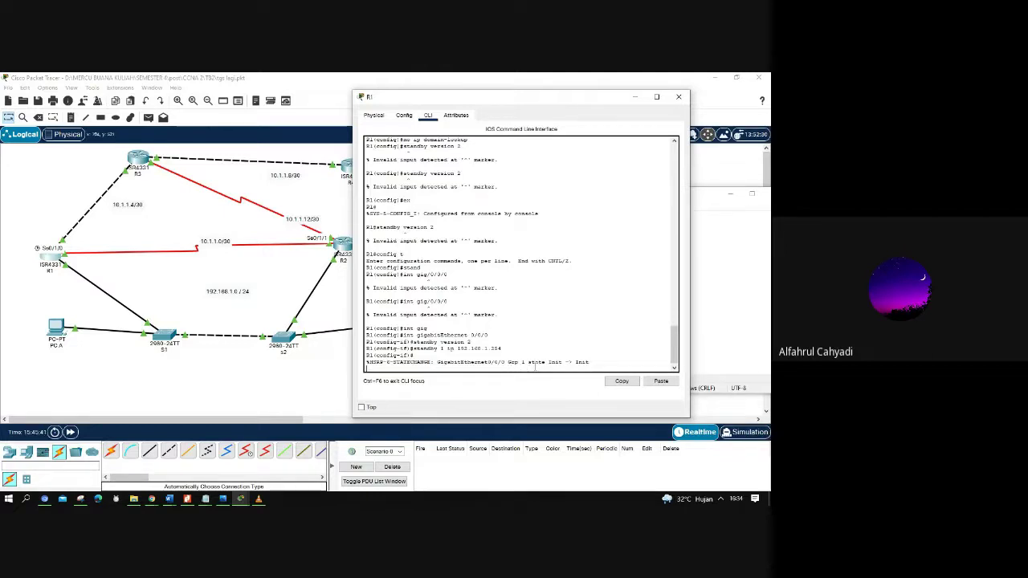
{"action": "key", "text": "Return"}
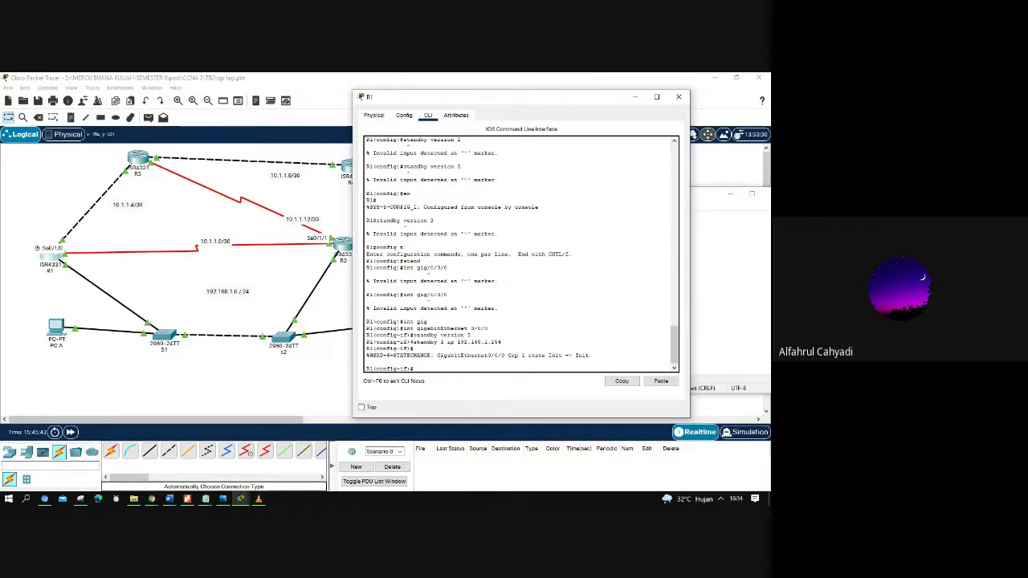
- Set R1's HSRP group 1 priority to 150 using the "standby 1 priority 150" line from Notepad
{"action": "key", "text": "alt+Tab"}
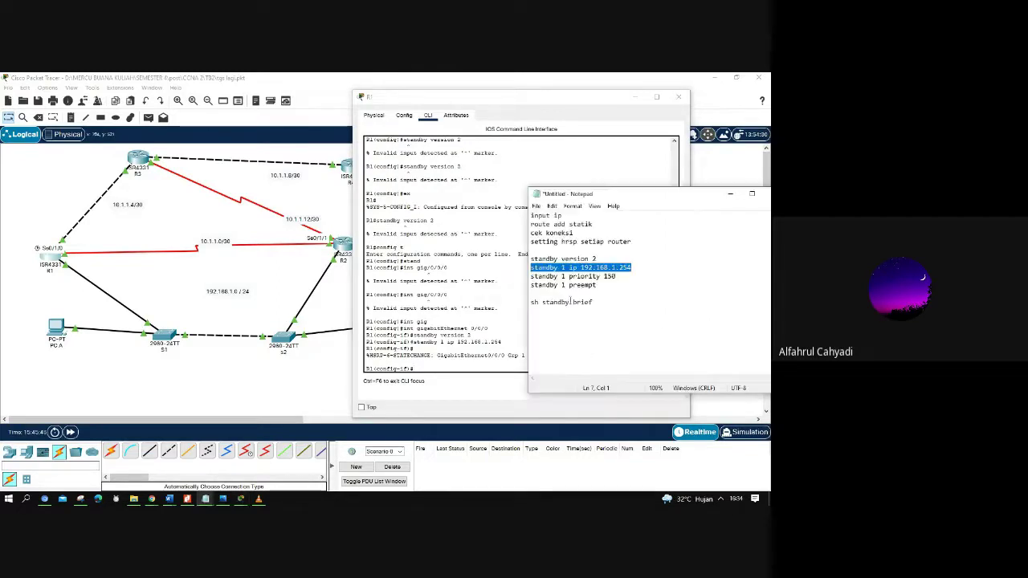
{"action": "left_click_drag", "start_coordinate": [616, 276], "coordinate": [530, 277]}
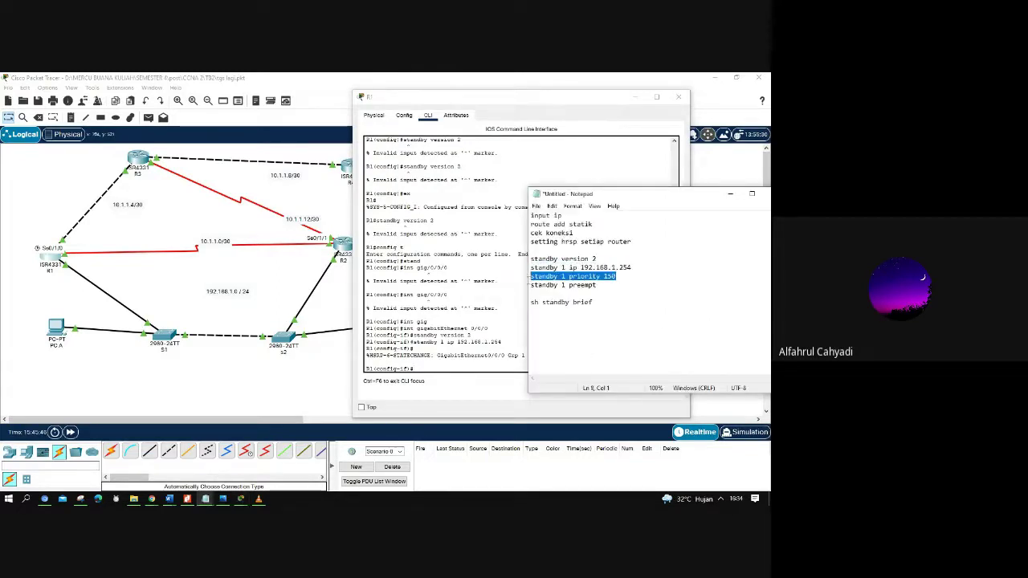
{"action": "right_click", "coordinate": [543, 281]}
{"action": "left_click", "coordinate": [563, 310]}
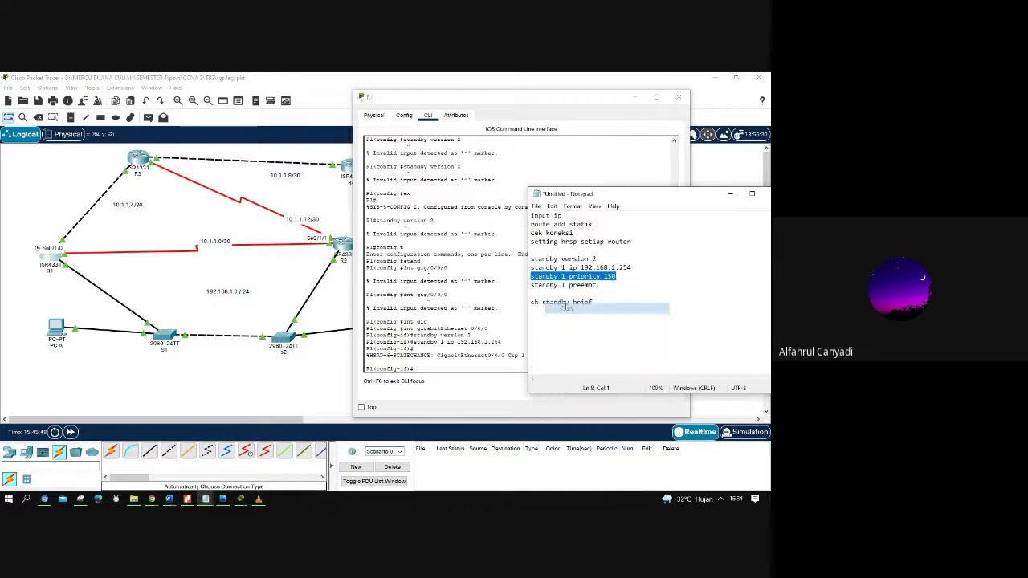
{"action": "left_click", "coordinate": [424, 368]}
{"action": "right_click", "coordinate": [424, 366]}
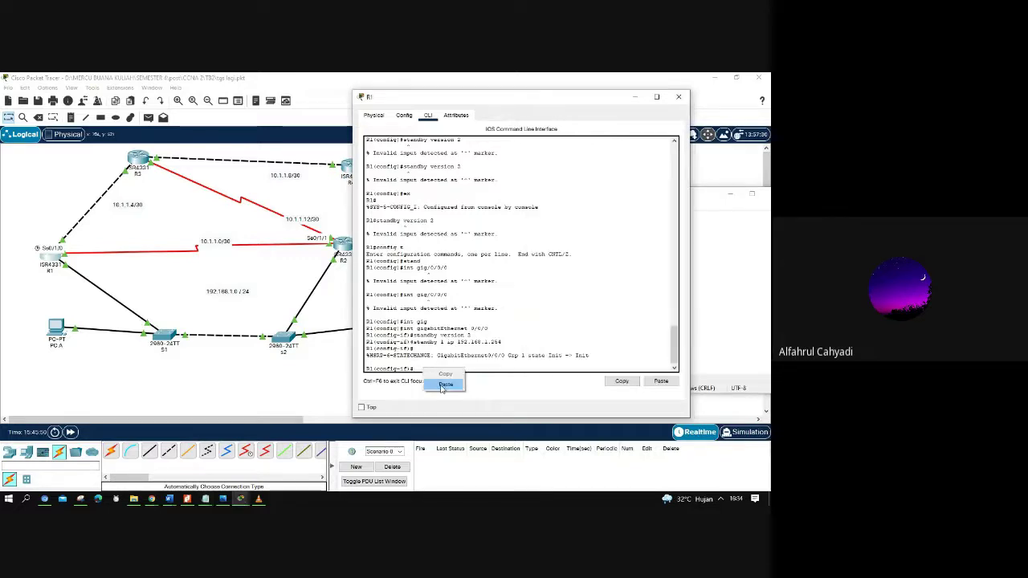
{"action": "left_click", "coordinate": [440, 390]}
{"action": "key", "text": "Return"}
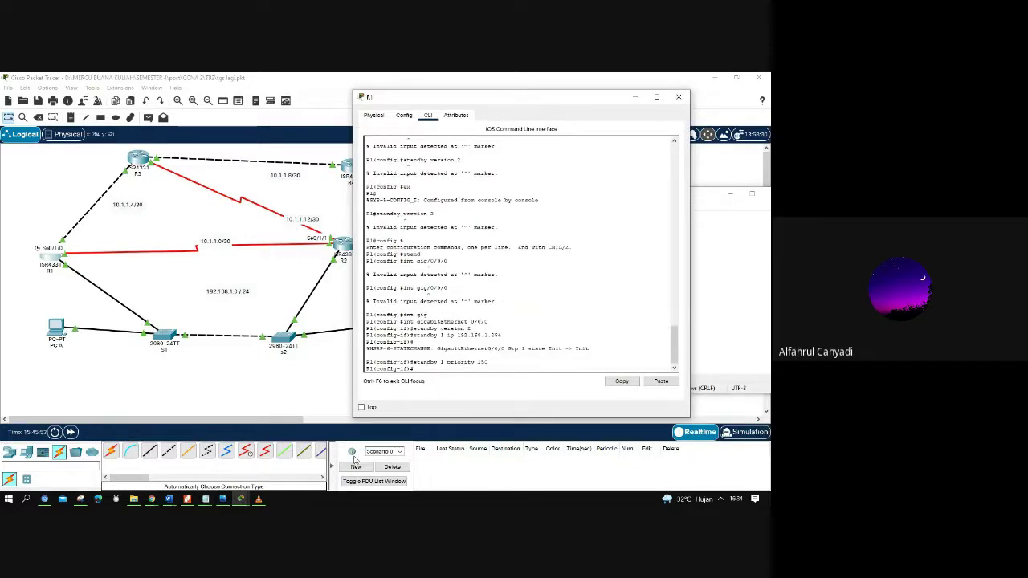
- Enable preemption on R1's interface with "standby 1 preempt" from the Notepad notes and close R1's window
{"action": "left_click", "coordinate": [205, 499]}
{"action": "mouse_move", "coordinate": [209, 450]}
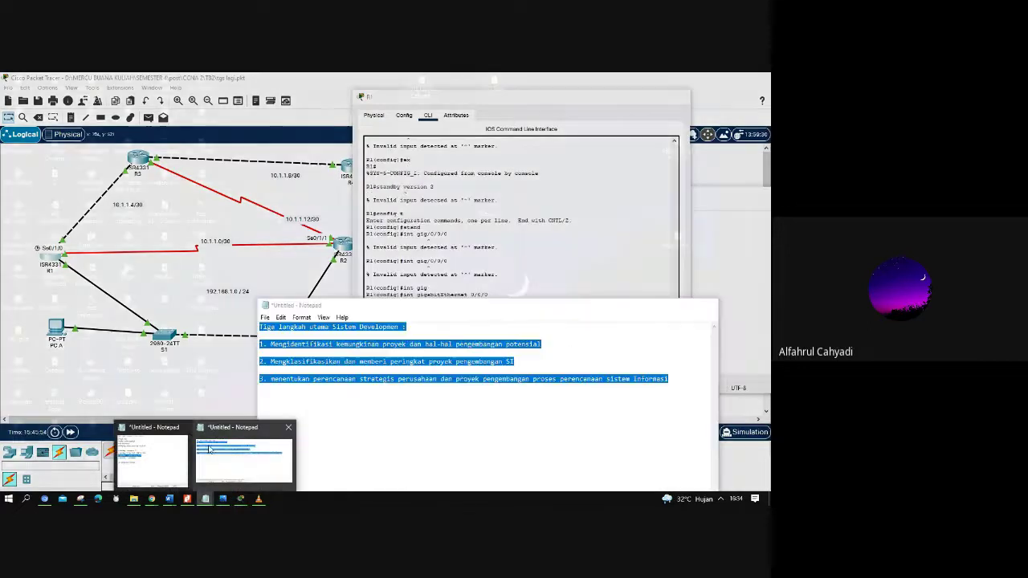
{"action": "left_click", "coordinate": [152, 459]}
{"action": "left_click_drag", "start_coordinate": [589, 285], "coordinate": [531, 285]}
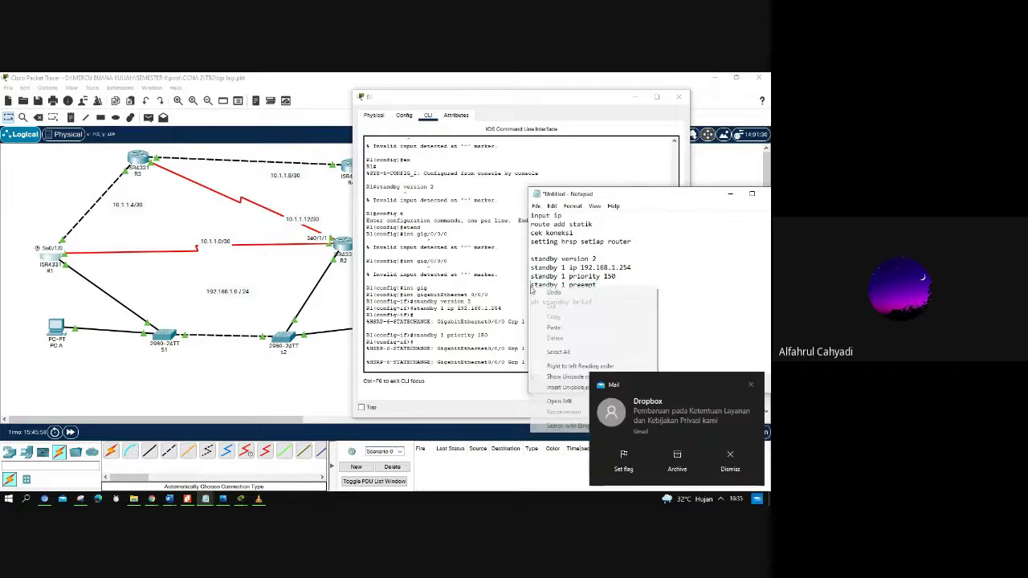
{"action": "right_click", "coordinate": [531, 287]}
{"action": "left_click", "coordinate": [586, 286]}
{"action": "left_click_drag", "start_coordinate": [599, 285], "coordinate": [531, 287]}
{"action": "right_click", "coordinate": [532, 287]}
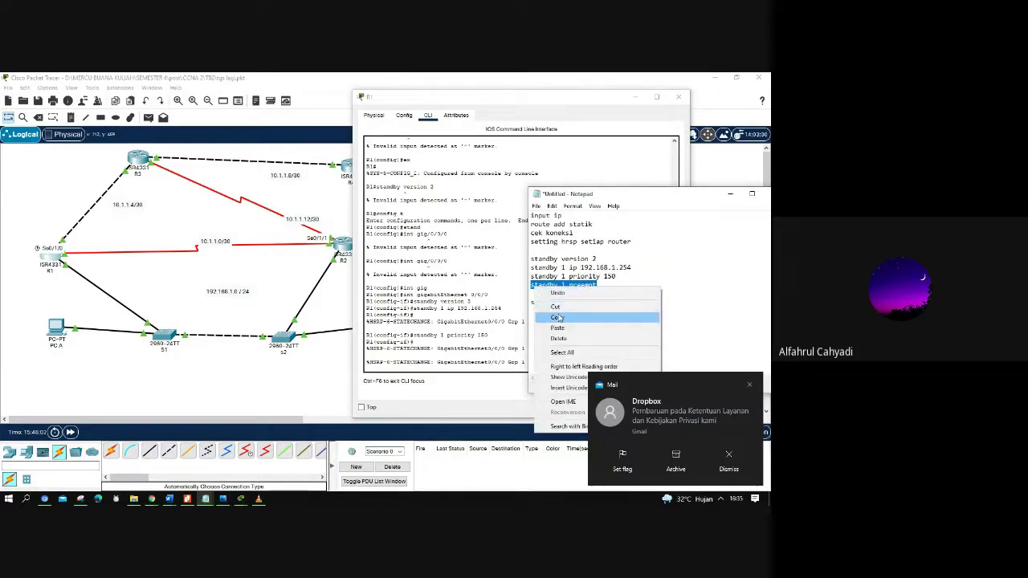
{"action": "left_click", "coordinate": [554, 316]}
{"action": "left_click", "coordinate": [419, 354]}
{"action": "key", "text": "Return"}
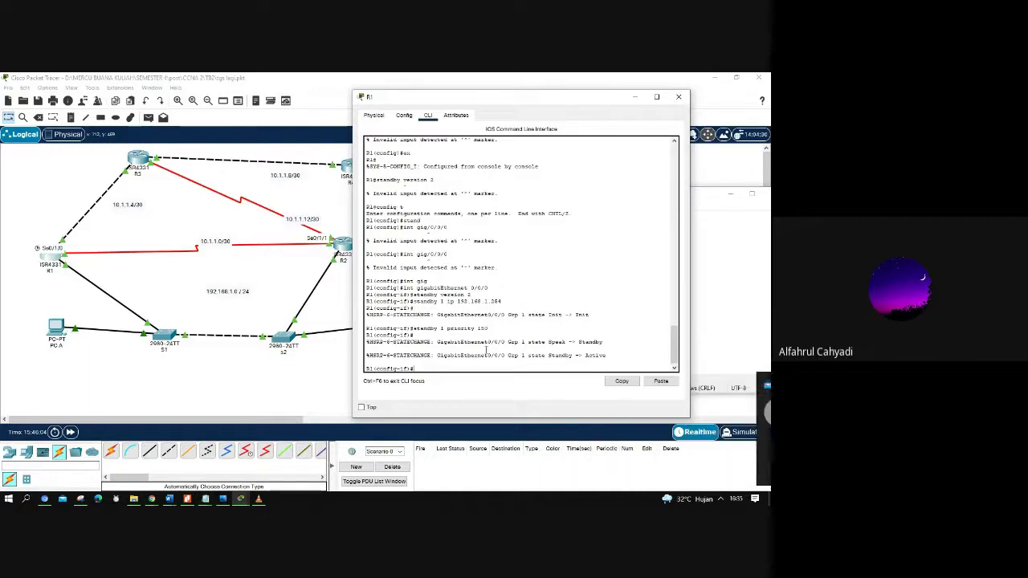
{"action": "right_click", "coordinate": [462, 363]}
{"action": "left_click", "coordinate": [482, 382]}
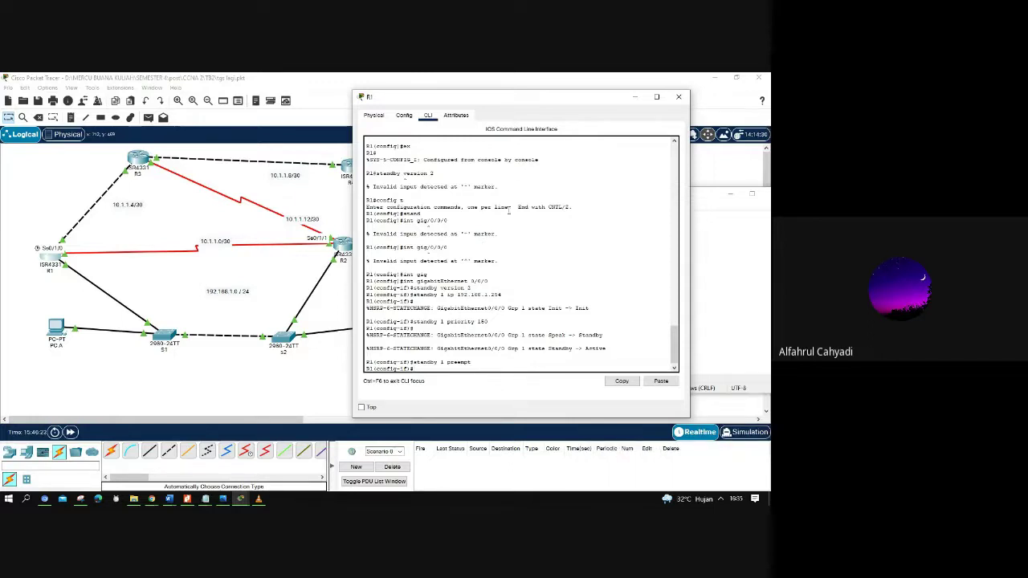
{"action": "left_click", "coordinate": [678, 96]}
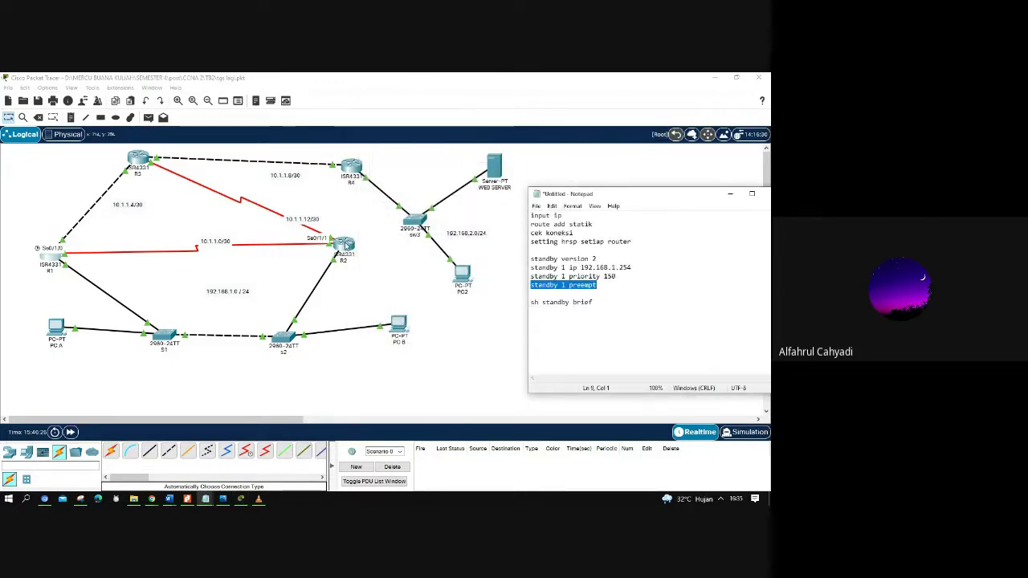
- Shift router R2 slightly away from its links in the topology to check its interface labels
{"action": "left_click", "coordinate": [346, 246]}
{"action": "left_click_drag", "start_coordinate": [345, 246], "coordinate": [360, 254]}
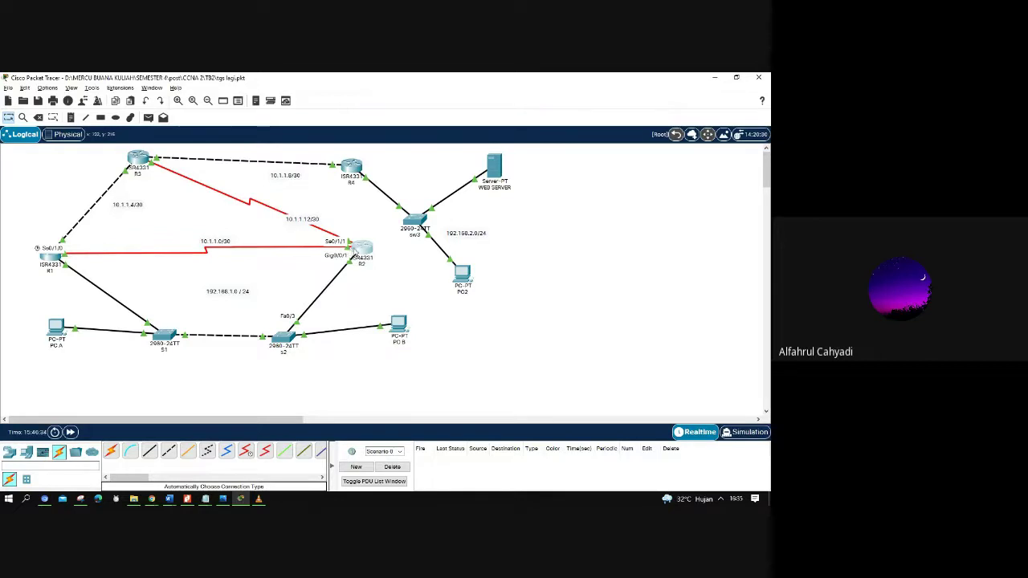
{"action": "left_click_drag", "start_coordinate": [357, 250], "coordinate": [360, 246]}
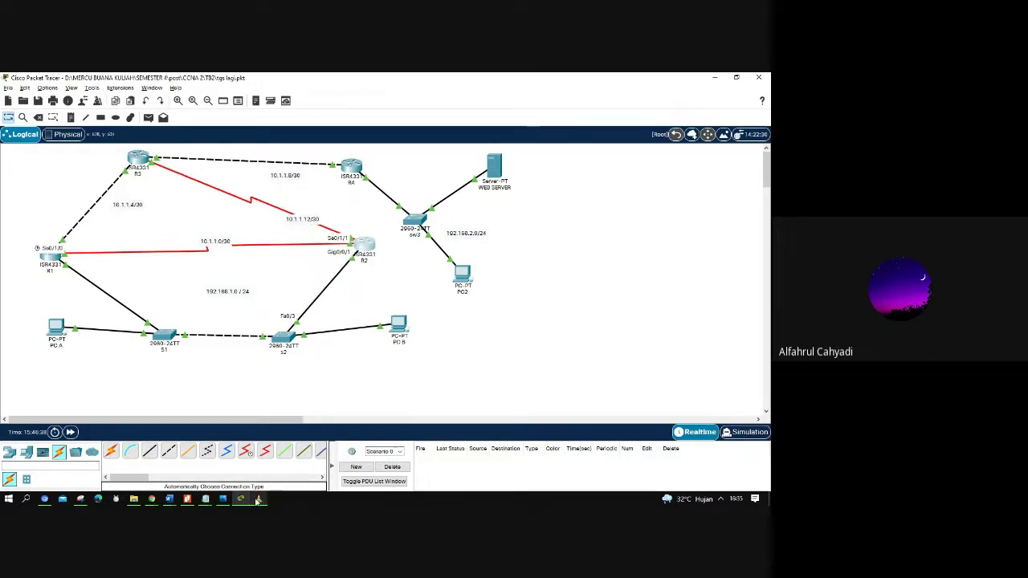
{"action": "mouse_move", "coordinate": [257, 499]}
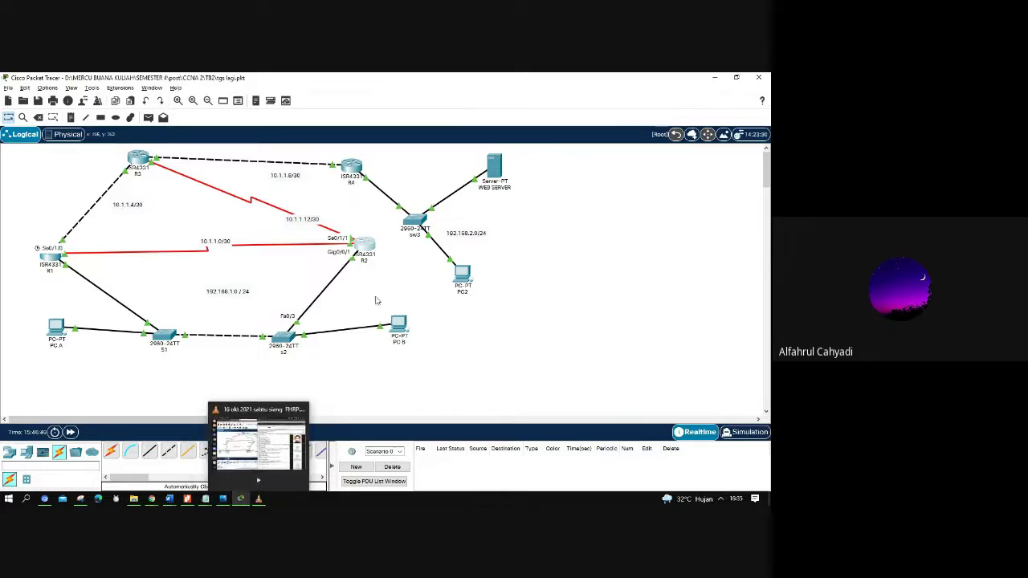
- Open R2's command line and enter global configuration mode with "ena" and "config t"
{"action": "left_click", "coordinate": [364, 245]}
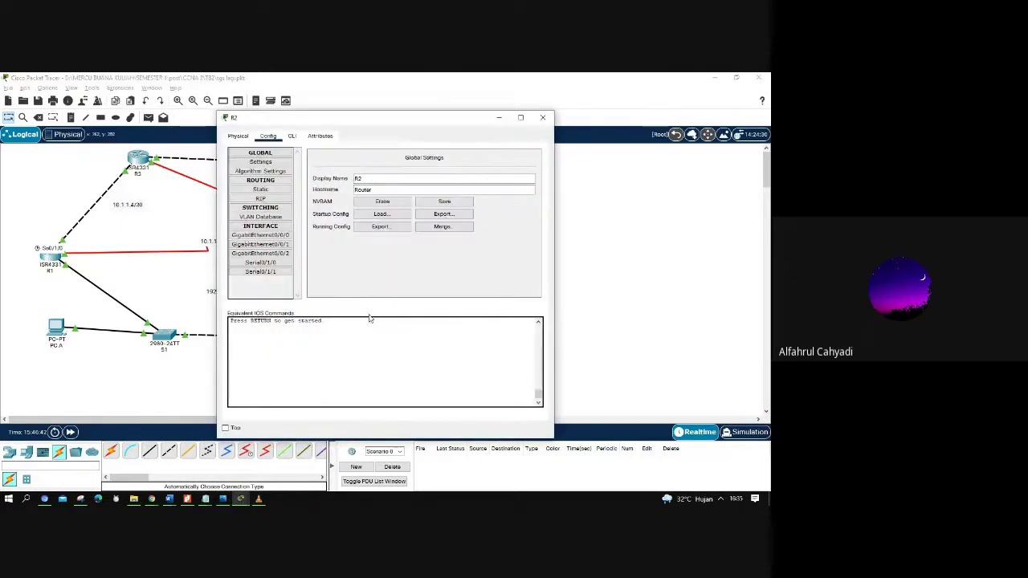
{"action": "left_click", "coordinate": [294, 137]}
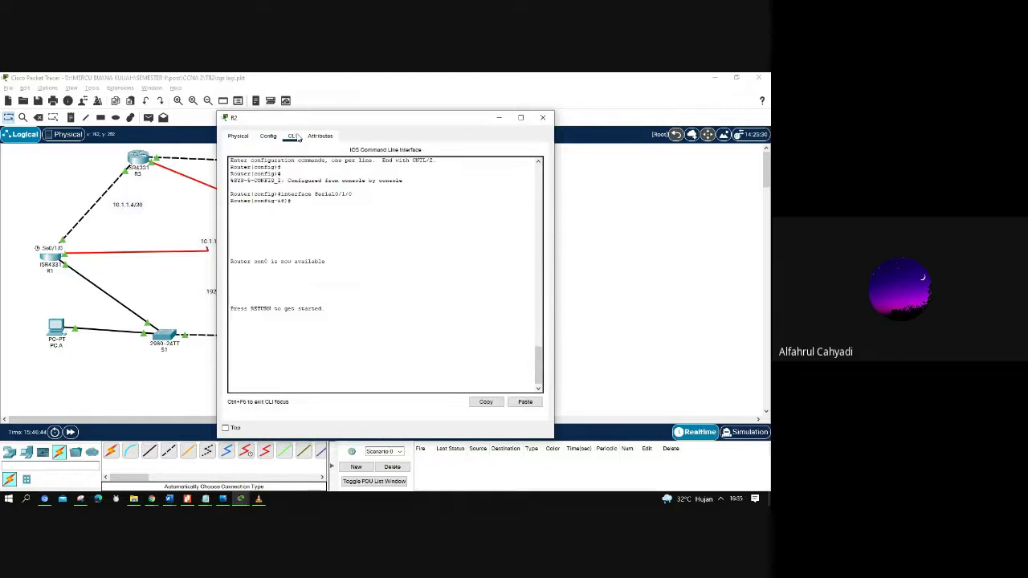
{"action": "key", "text": "Return"}
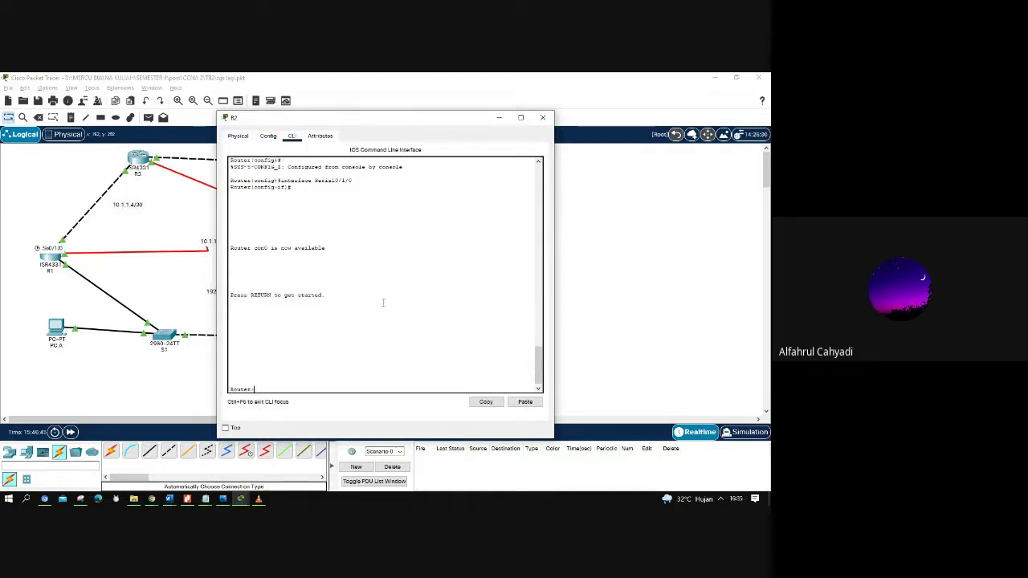
{"action": "type", "text": "ena"}
{"action": "key", "text": "Return"}
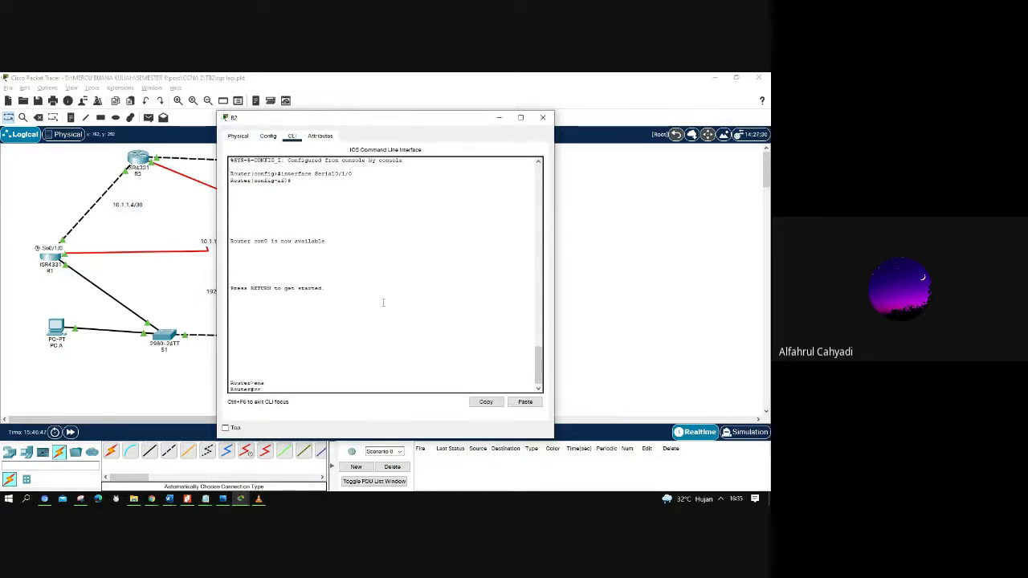
{"action": "type", "text": "config t"}
{"action": "key", "text": "Return"}
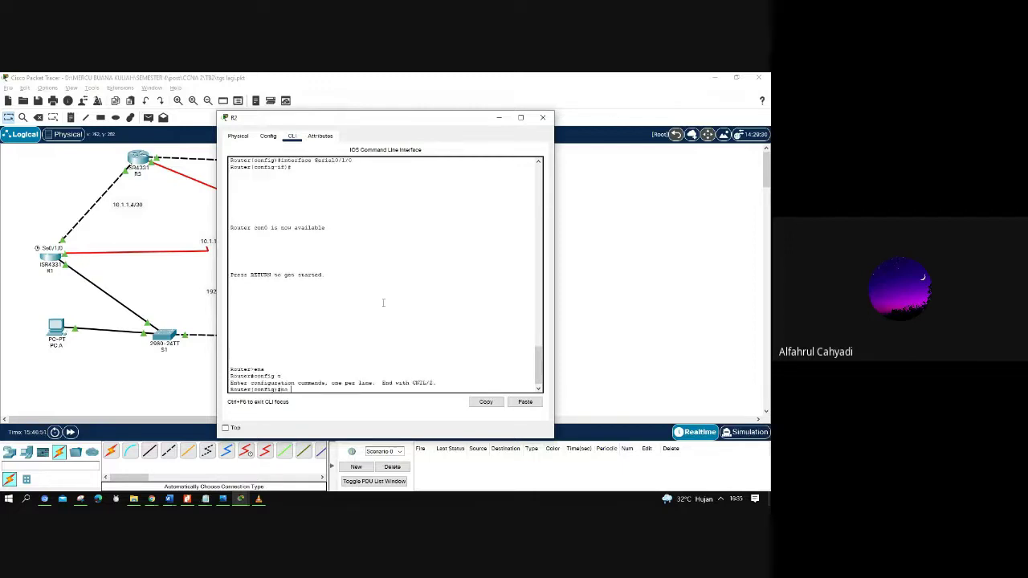
- Disable DNS lookup on R2 with "no ip domain-lookup", correcting the mistyped command
{"action": "type", "text": "no ip aomain-lookup"}
{"action": "key", "text": "Return"}
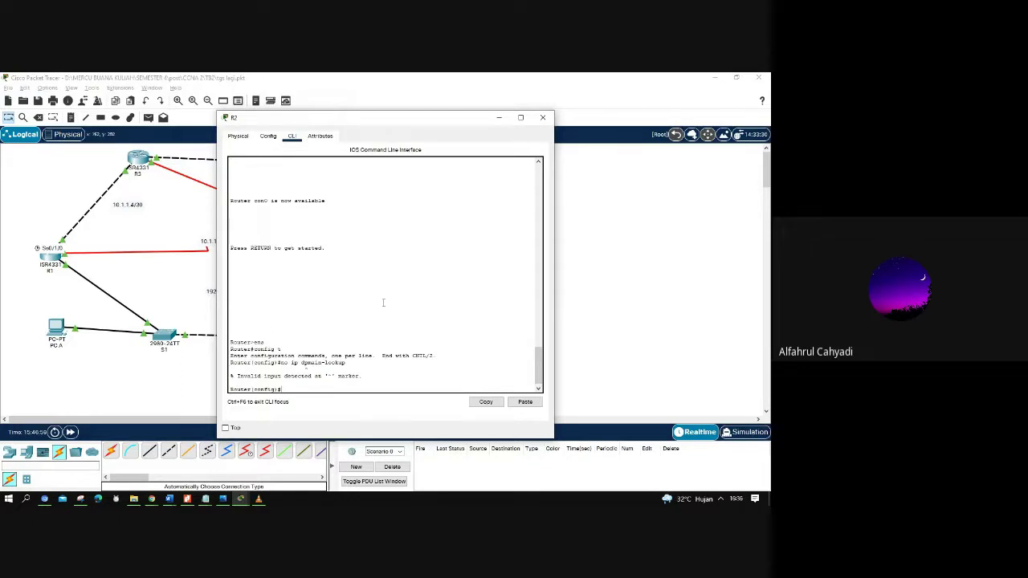
{"action": "key", "text": "Up"}
{"action": "key", "text": "BackSpace"}
{"action": "type", "text": "o ip domain-lookup"}
{"action": "key", "text": "Return"}
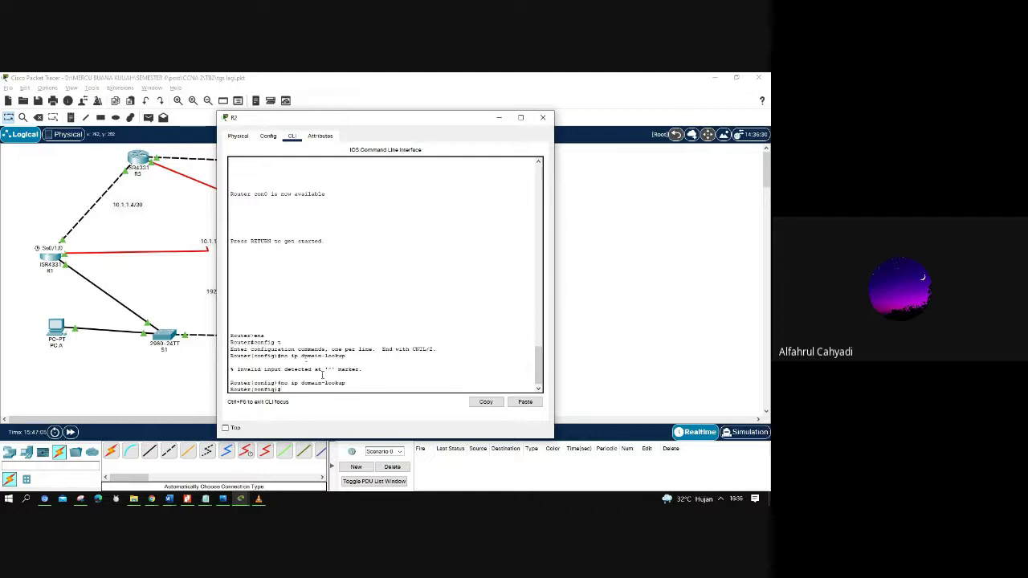
- Enter interface configuration mode for gigabitEthernet 0/0/1 on R2, checking the port label in the topology
{"action": "type", "text": "int gig"}
{"action": "key", "text": "Tab"}
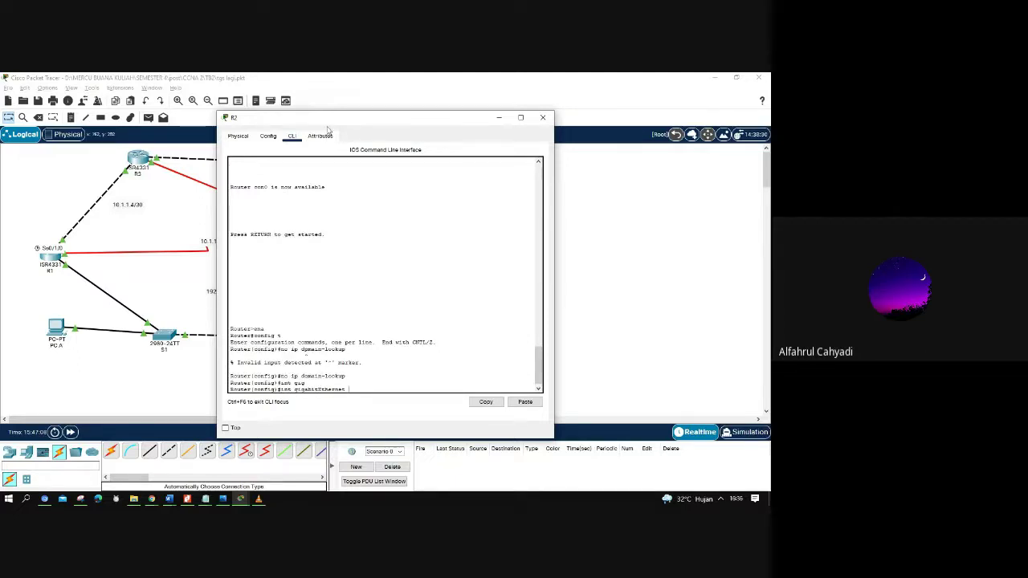
{"action": "left_click_drag", "start_coordinate": [328, 119], "coordinate": [505, 136]}
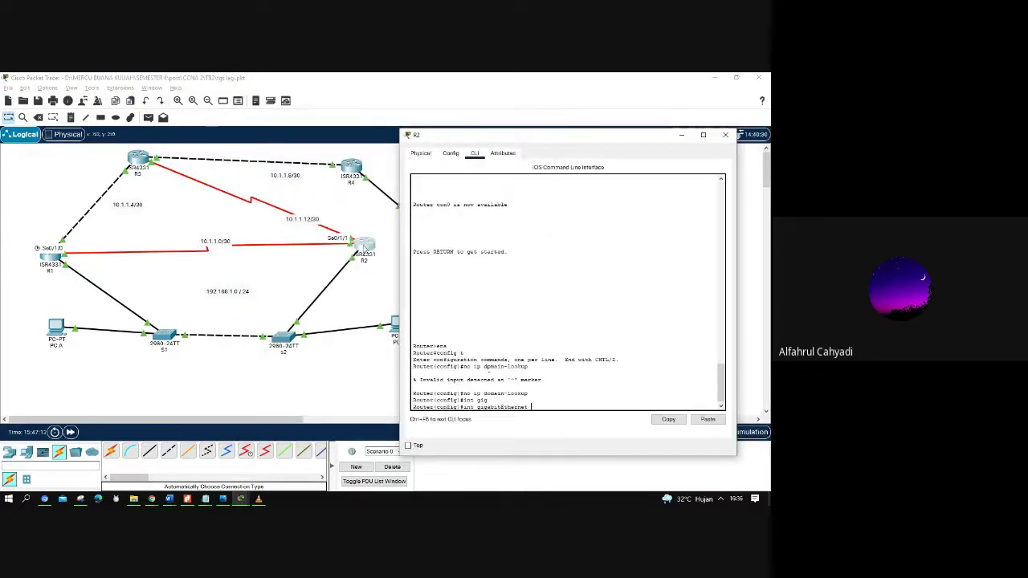
{"action": "left_click", "coordinate": [359, 262]}
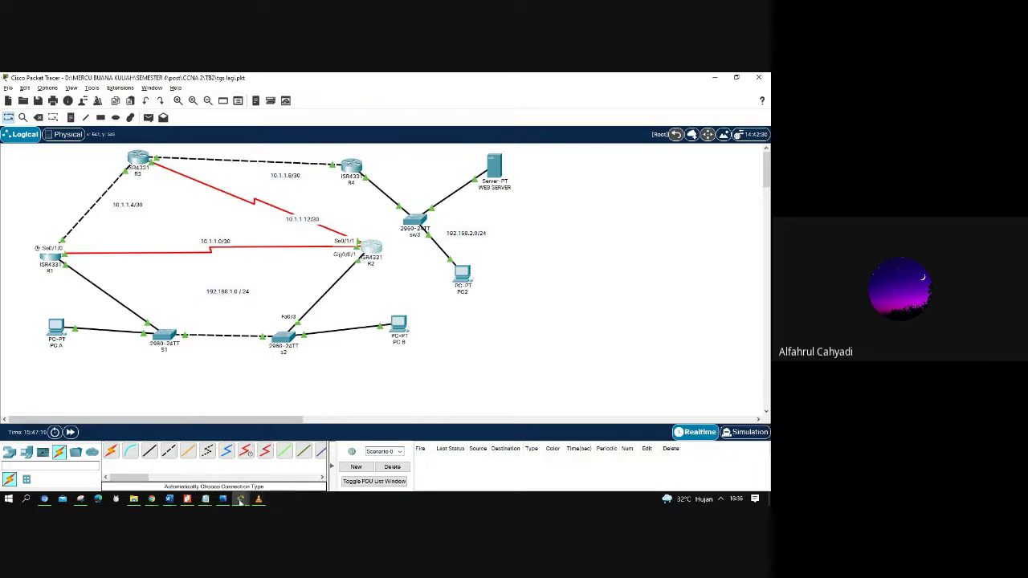
{"action": "mouse_move", "coordinate": [240, 499]}
{"action": "left_click", "coordinate": [295, 459]}
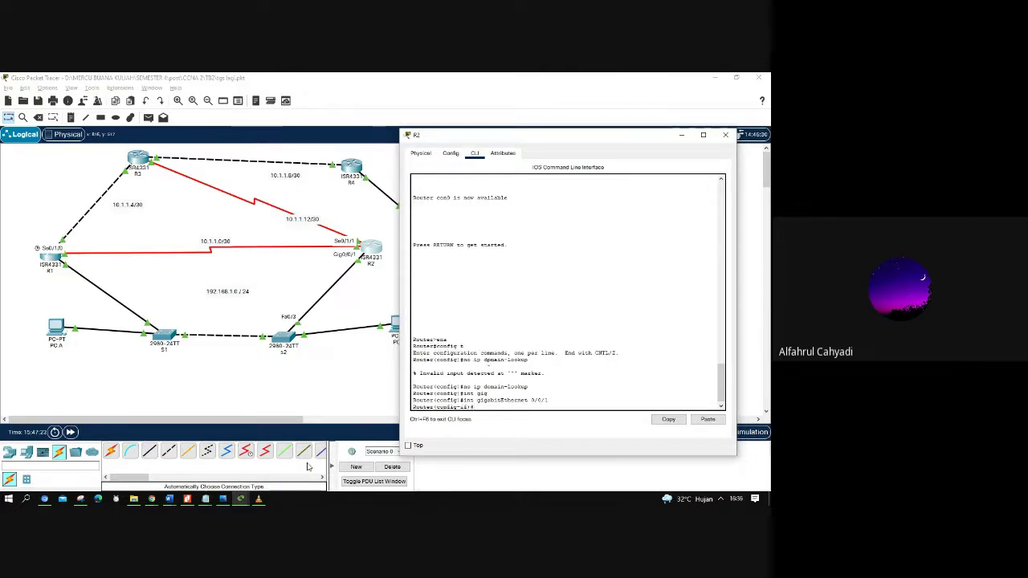
- Copy "standby version 2" from the Notepad notes and run it on R2's gigabitEthernet 0/0/1 interface
{"action": "mouse_move", "coordinate": [206, 498]}
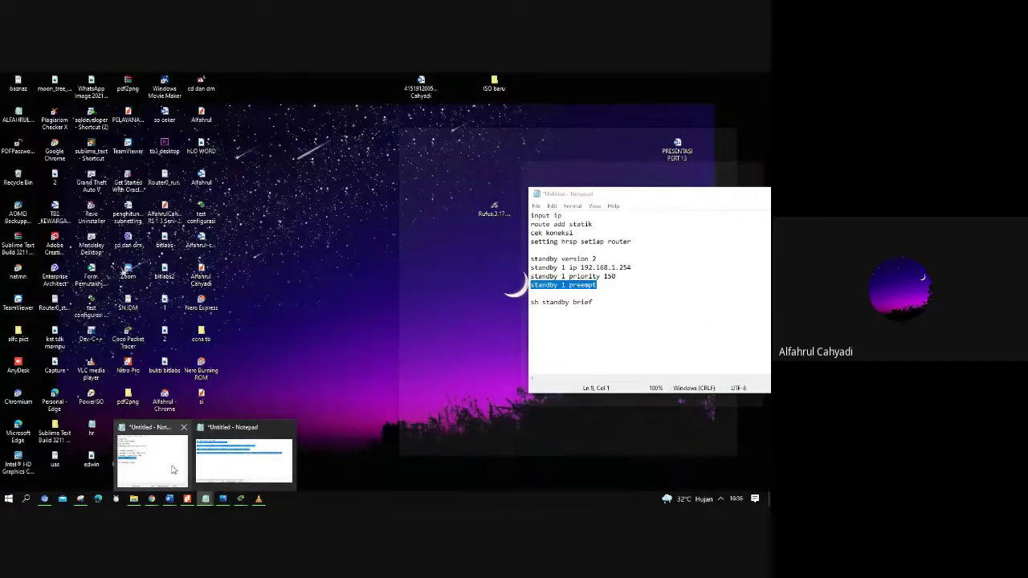
{"action": "left_click", "coordinate": [173, 469]}
{"action": "left_click_drag", "start_coordinate": [596, 259], "coordinate": [535, 259]}
{"action": "right_click", "coordinate": [558, 258]}
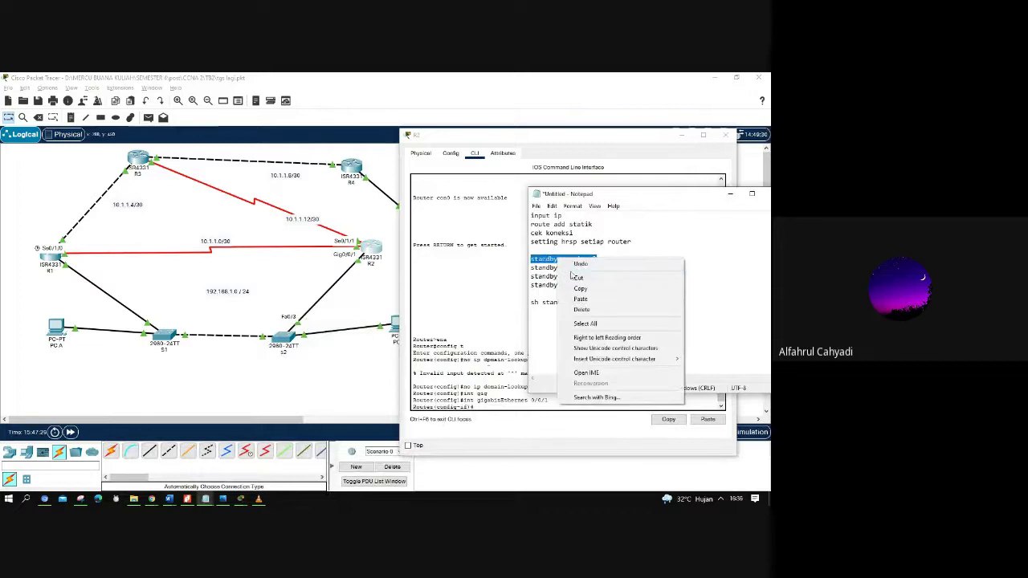
{"action": "left_click", "coordinate": [580, 289]}
{"action": "left_click", "coordinate": [484, 407]}
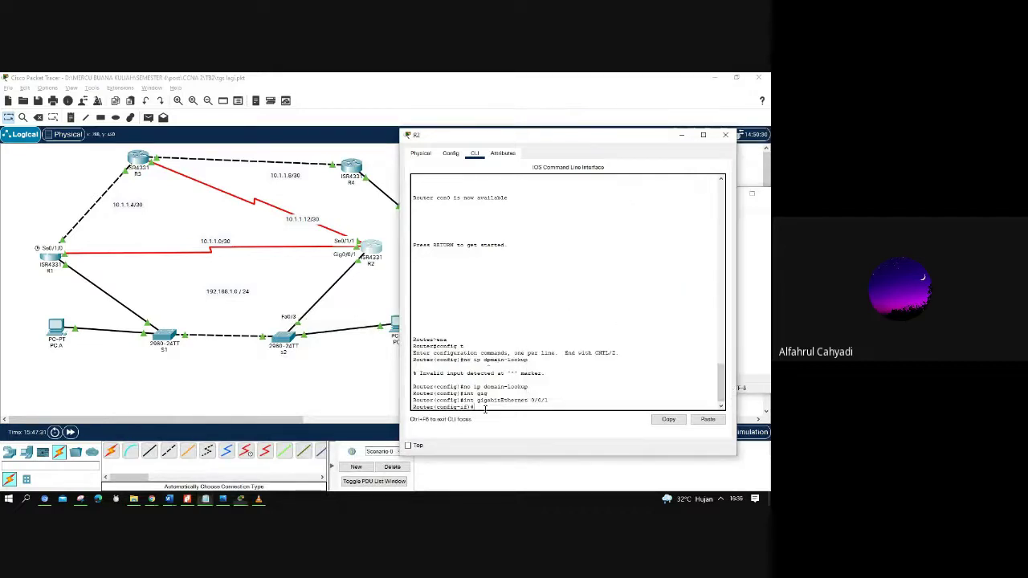
{"action": "right_click", "coordinate": [487, 410]}
{"action": "left_click", "coordinate": [506, 425]}
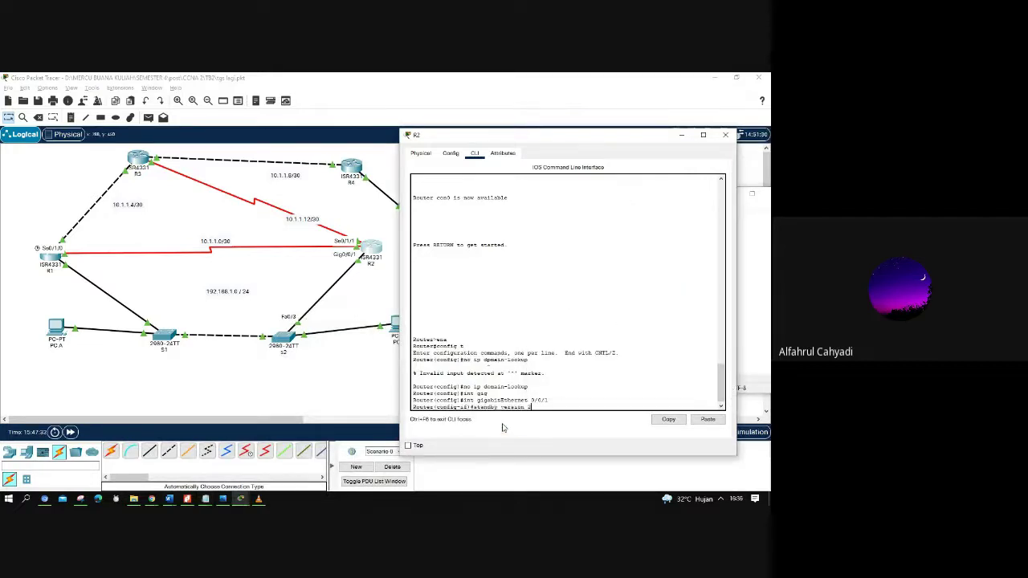
- Copy "standby 1 ip 192.168.1.254" from the Notepad notes, run it on R2's interface, and close R2's window
{"action": "left_click", "coordinate": [206, 499]}
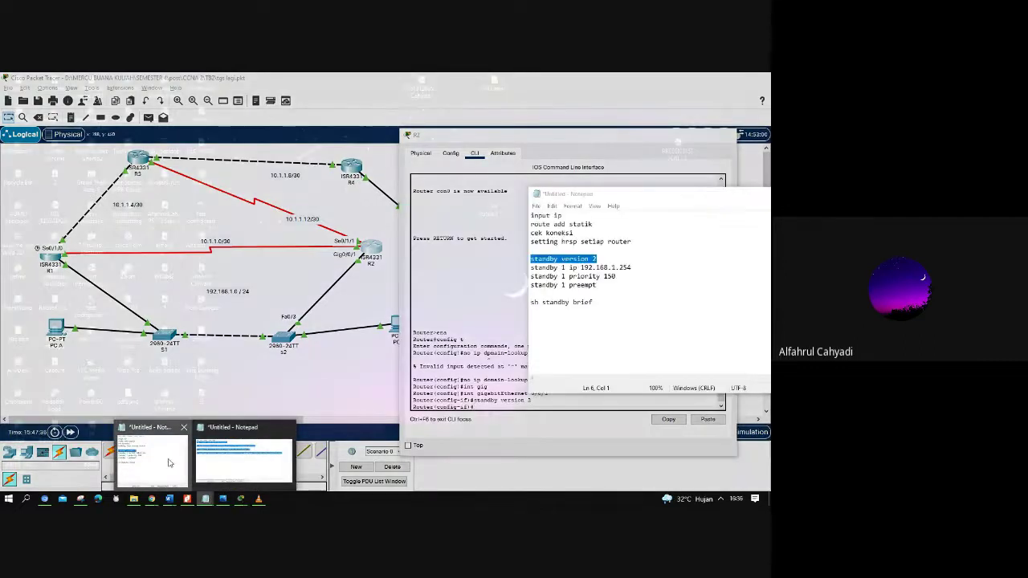
{"action": "left_click", "coordinate": [169, 464]}
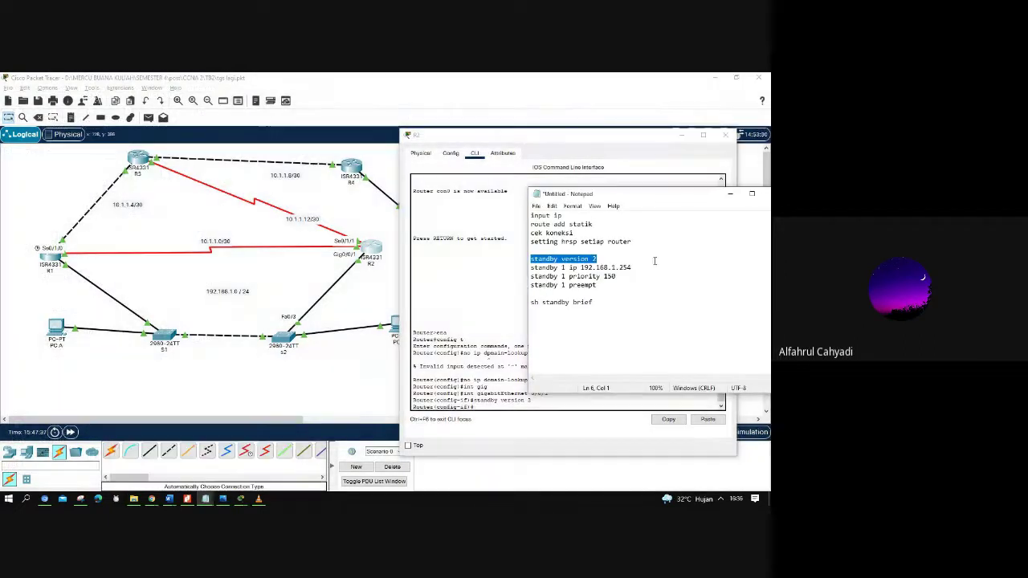
{"action": "left_click_drag", "start_coordinate": [632, 268], "coordinate": [530, 269]}
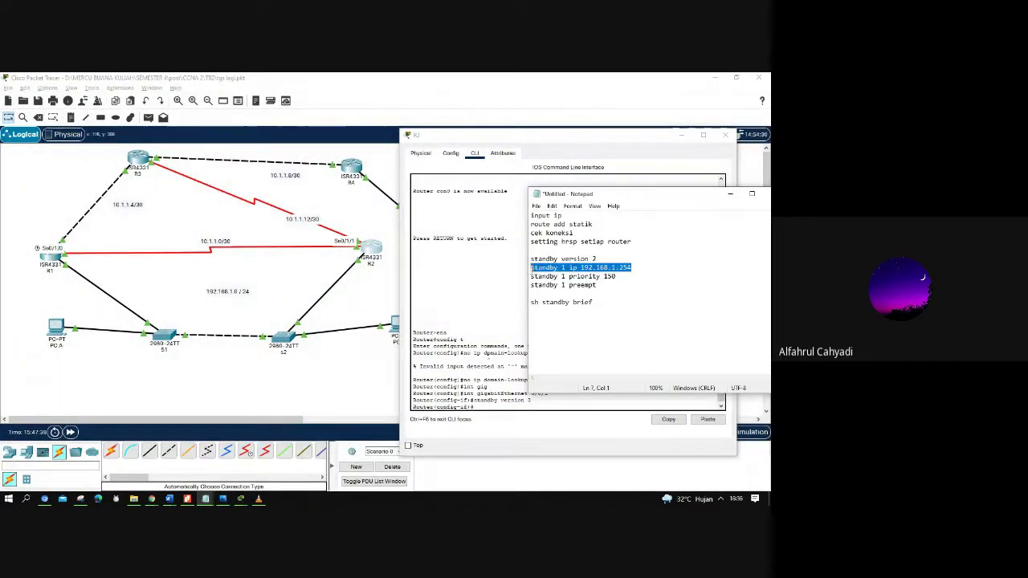
{"action": "right_click", "coordinate": [553, 272]}
{"action": "left_click", "coordinate": [563, 299]}
{"action": "left_click", "coordinate": [471, 406]}
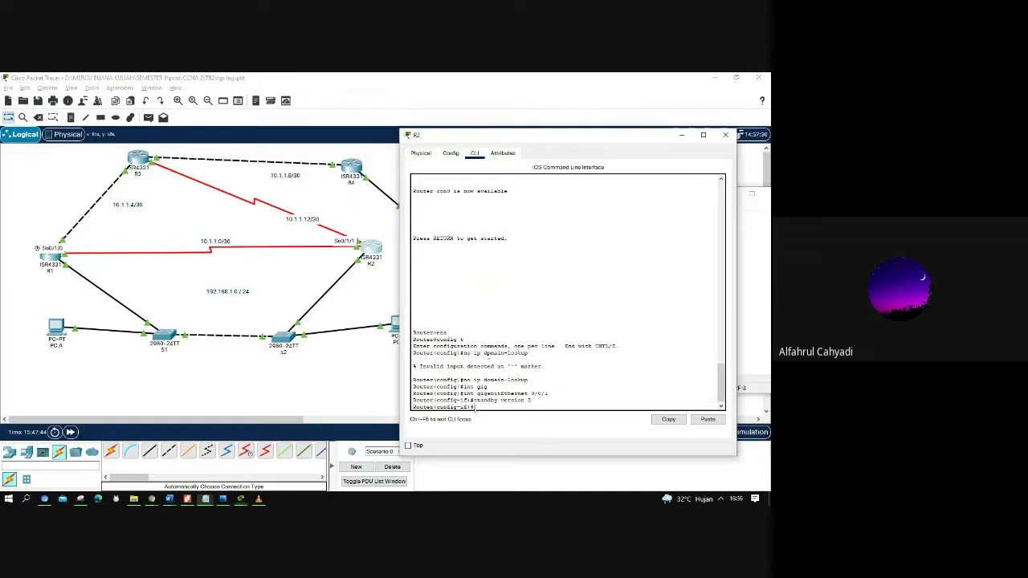
{"action": "right_click", "coordinate": [476, 411]}
{"action": "left_click", "coordinate": [513, 427]}
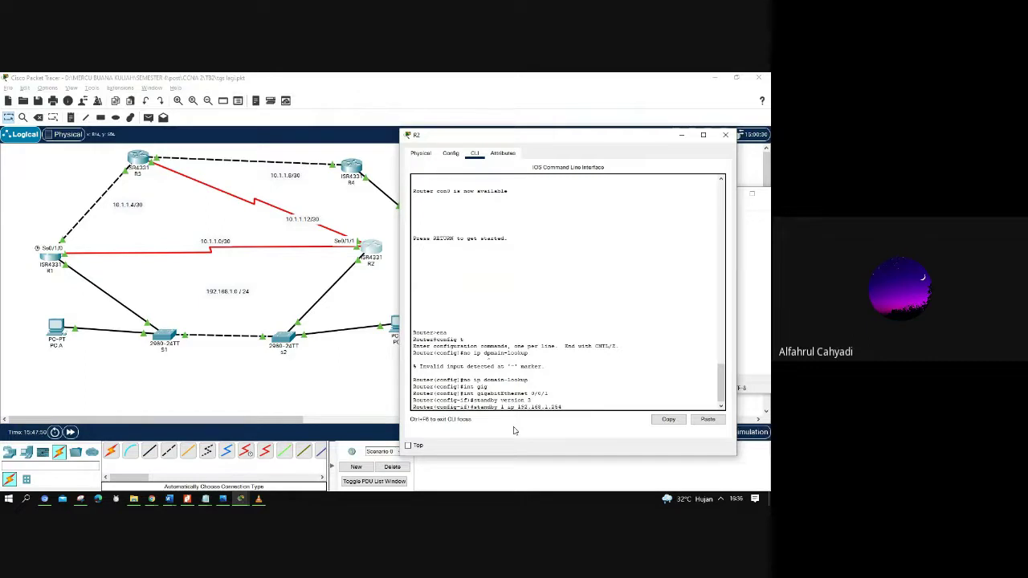
{"action": "key", "text": "Return"}
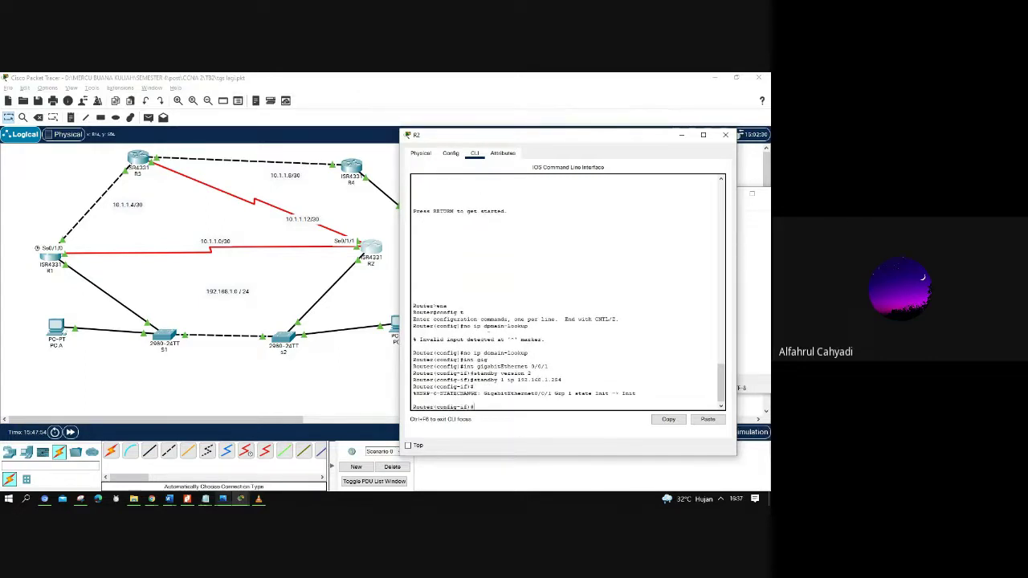
{"action": "mouse_move", "coordinate": [205, 498]}
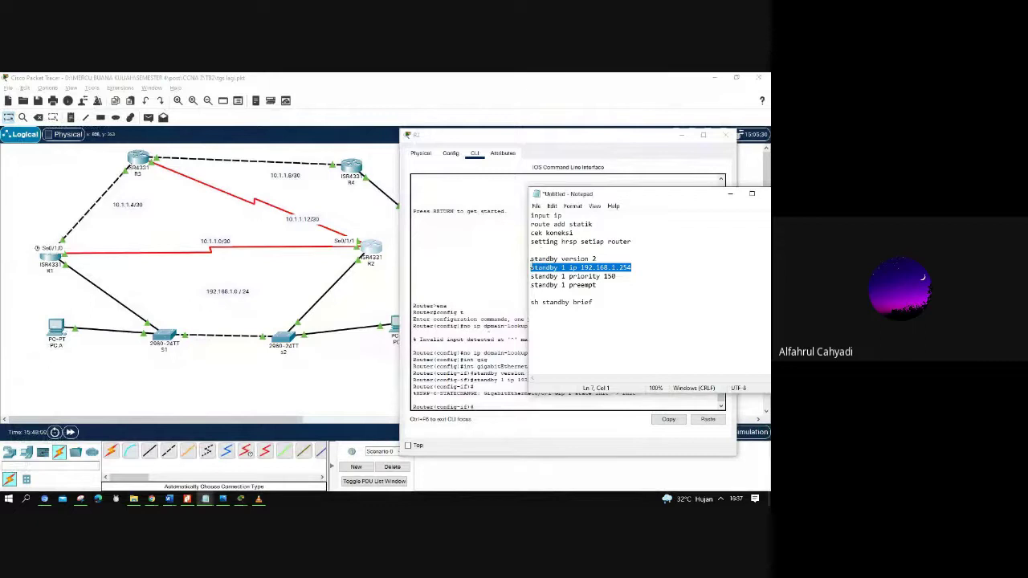
{"action": "left_click", "coordinate": [723, 135]}
- Set PC A's default gateway to 192.168.1.254 in its IP configuration
{"action": "left_click", "coordinate": [67, 334]}
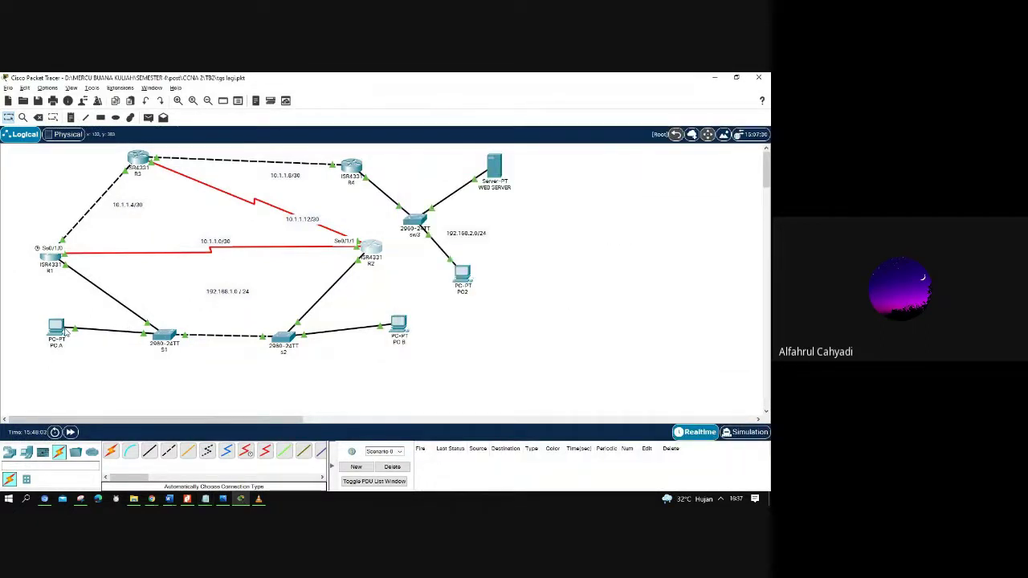
{"action": "left_click", "coordinate": [63, 331]}
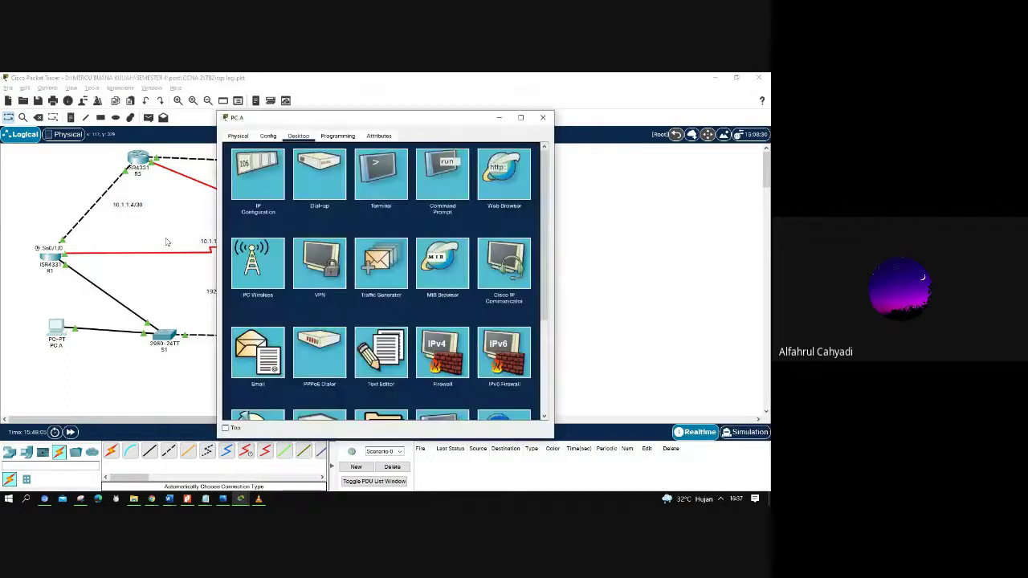
{"action": "left_click", "coordinate": [246, 192]}
{"action": "left_click", "coordinate": [372, 228]}
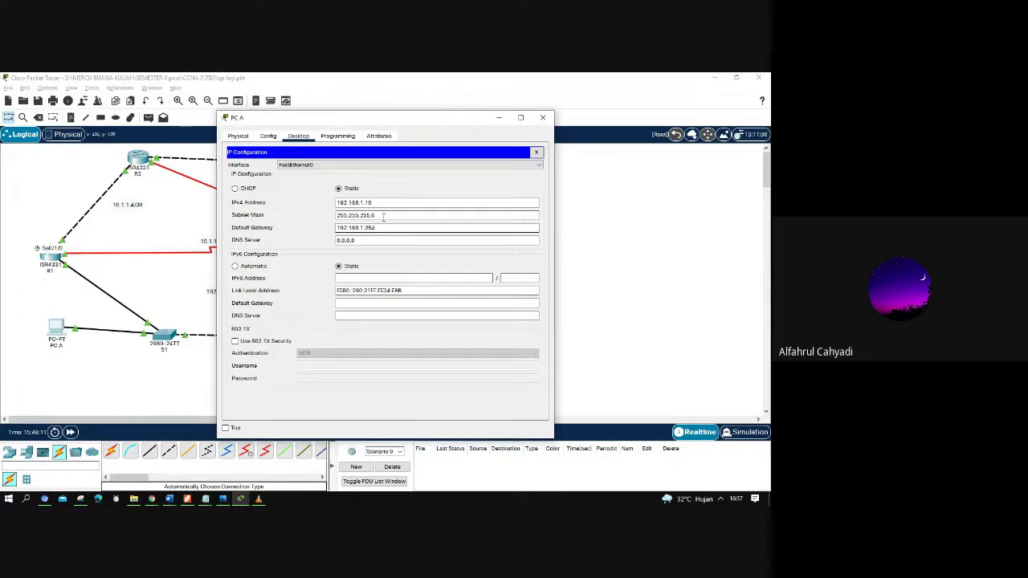
{"action": "left_click", "coordinate": [535, 152]}
- Check PC A's addressing by running "ipconfig" in its command prompt
{"action": "left_click", "coordinate": [442, 177]}
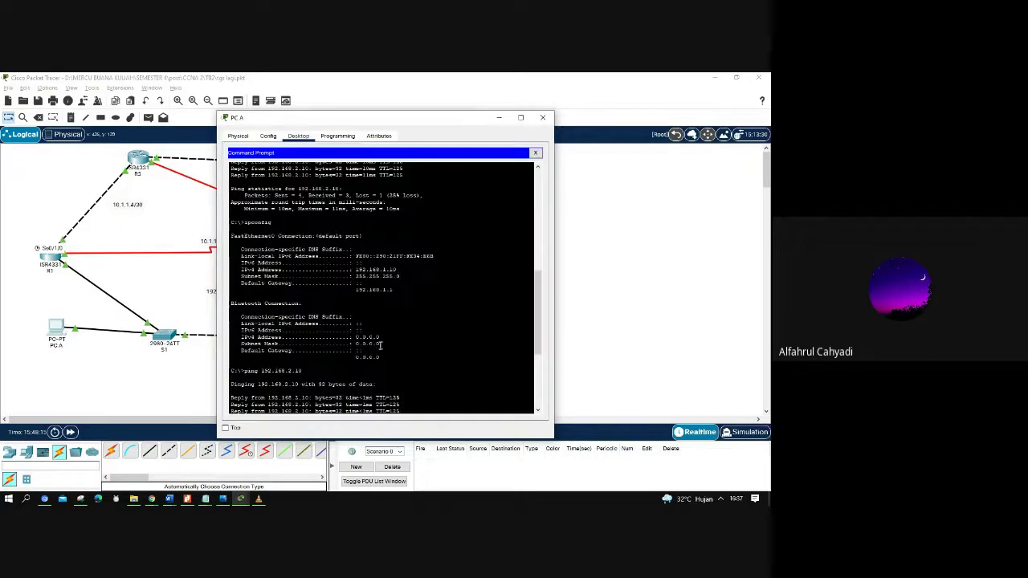
{"action": "scroll", "coordinate": [530, 313], "scroll_direction": "down", "scroll_amount": 6}
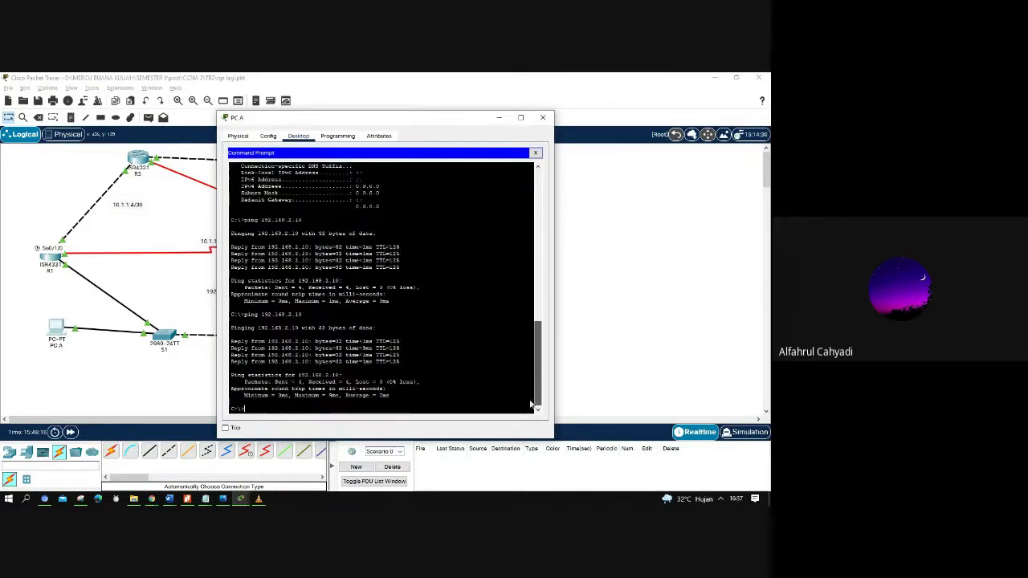
{"action": "key", "text": "Up"}
{"action": "key", "text": "Up"}
{"action": "key", "text": "Return"}
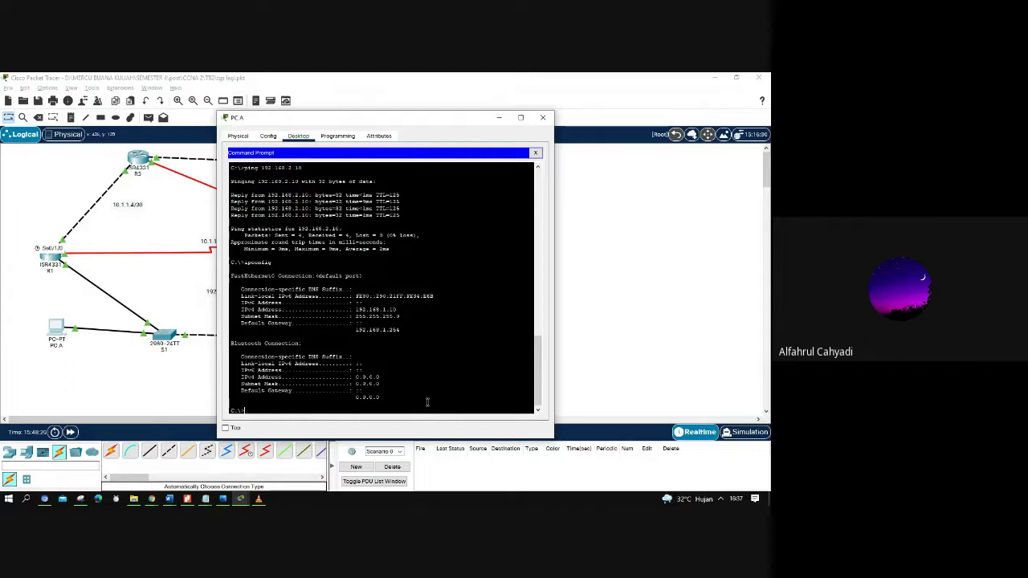
- Ping 192.168.2.10 from PC A three times and close PC A's window
{"action": "type", "text": "ping 192.168.3.10"}
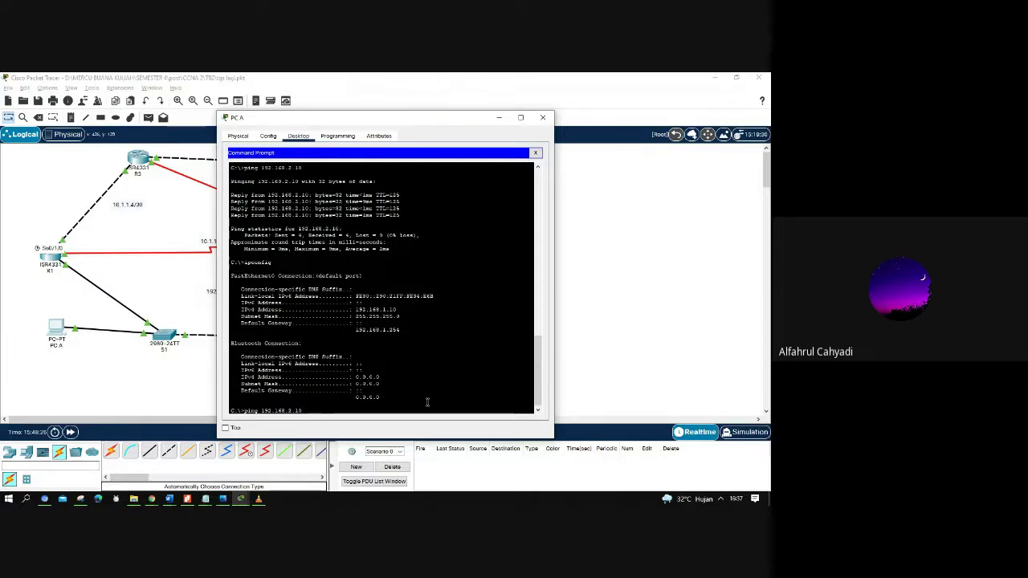
{"action": "key", "text": "Return"}
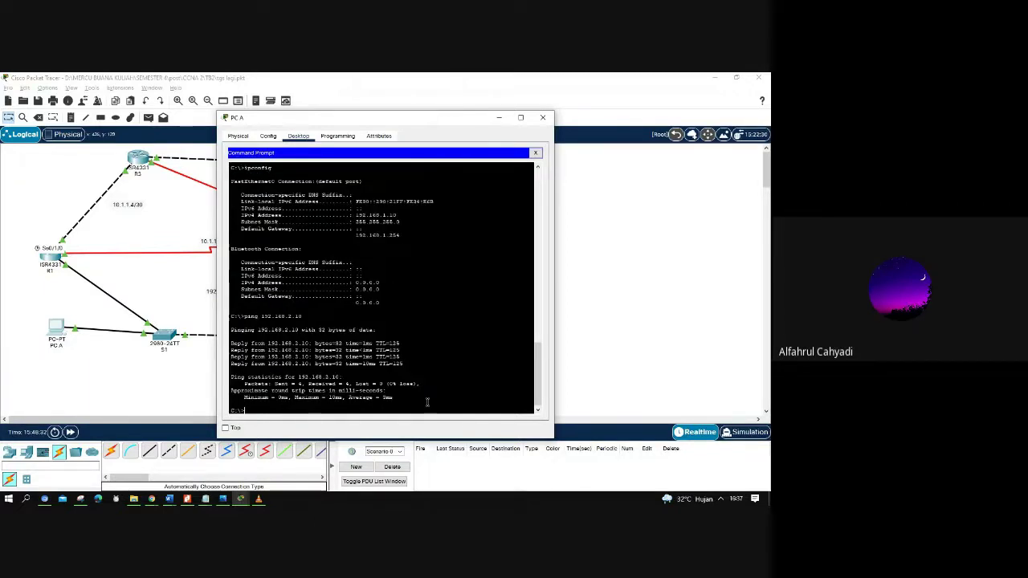
{"action": "key", "text": "Up"}
{"action": "key", "text": "Return"}
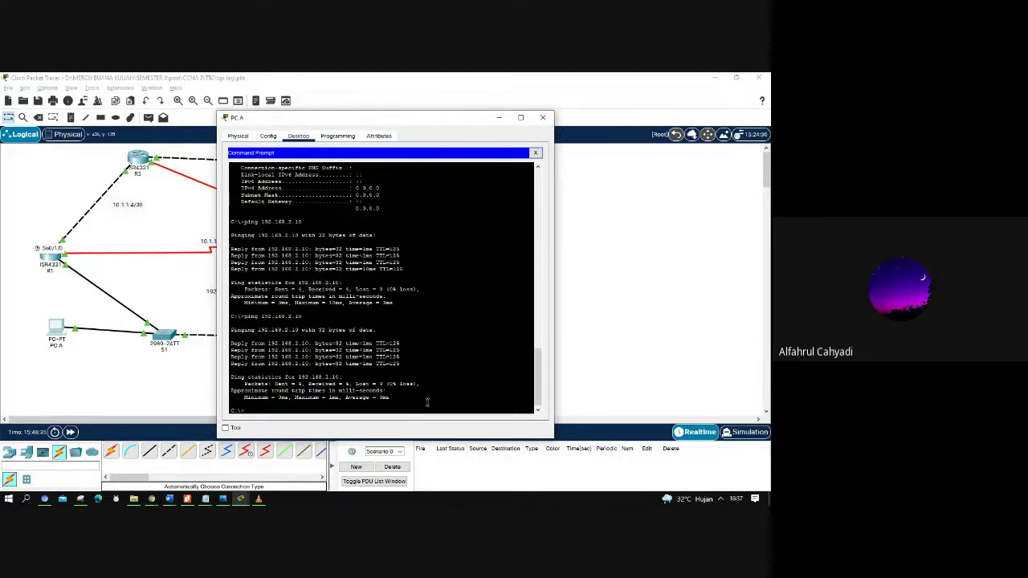
{"action": "key", "text": "Up"}
{"action": "key", "text": "Return"}
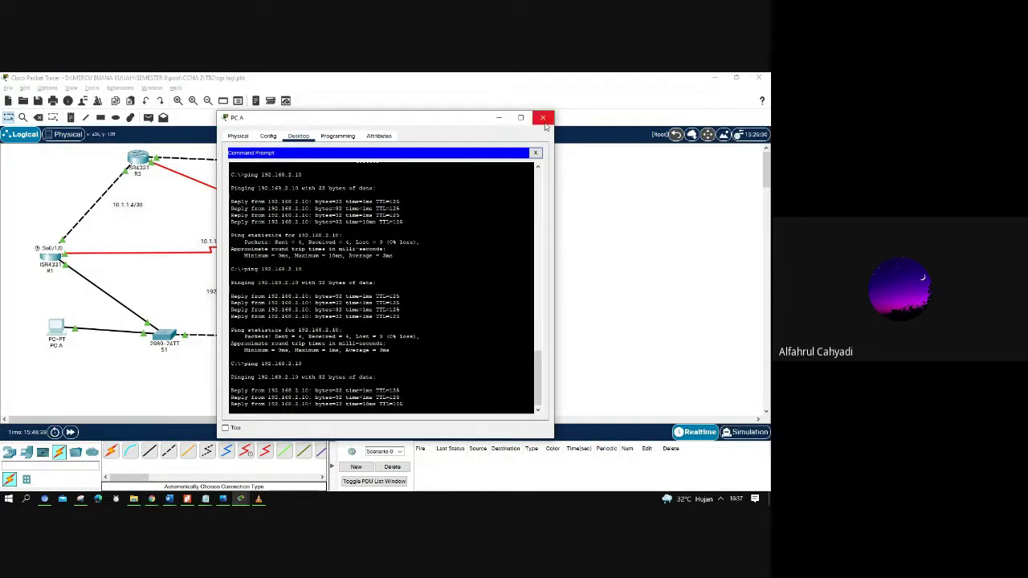
{"action": "left_click", "coordinate": [544, 121]}
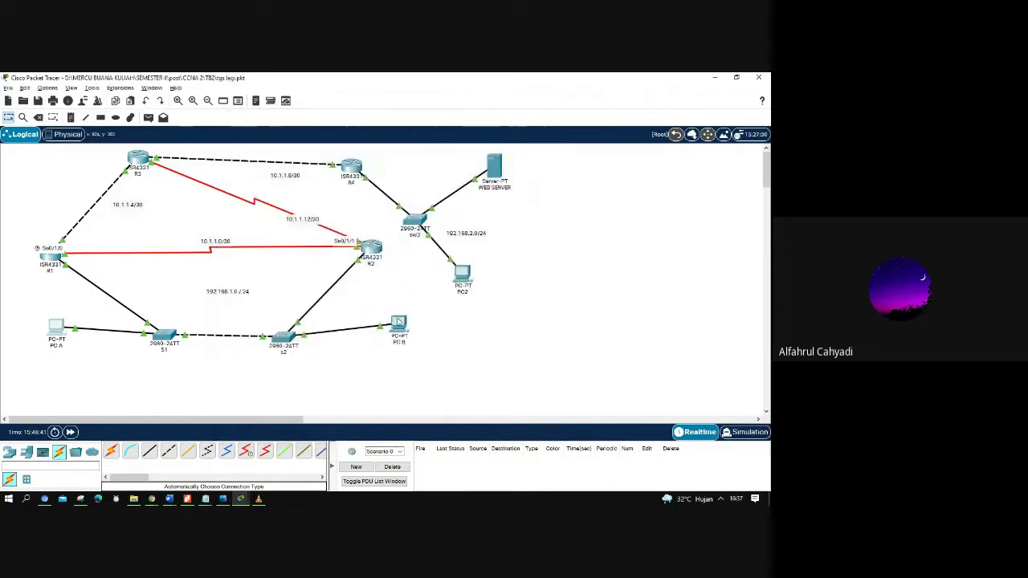
- Set PC B's default gateway to 192.168.1.254 in its IP configuration and close the window
{"action": "left_click", "coordinate": [399, 323]}
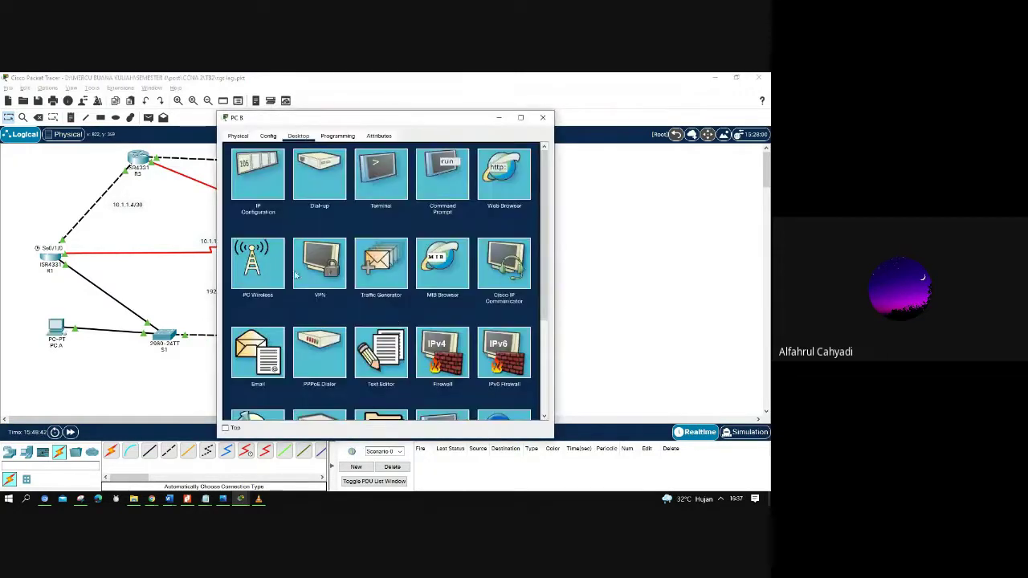
{"action": "left_click", "coordinate": [263, 185]}
{"action": "left_click", "coordinate": [381, 228]}
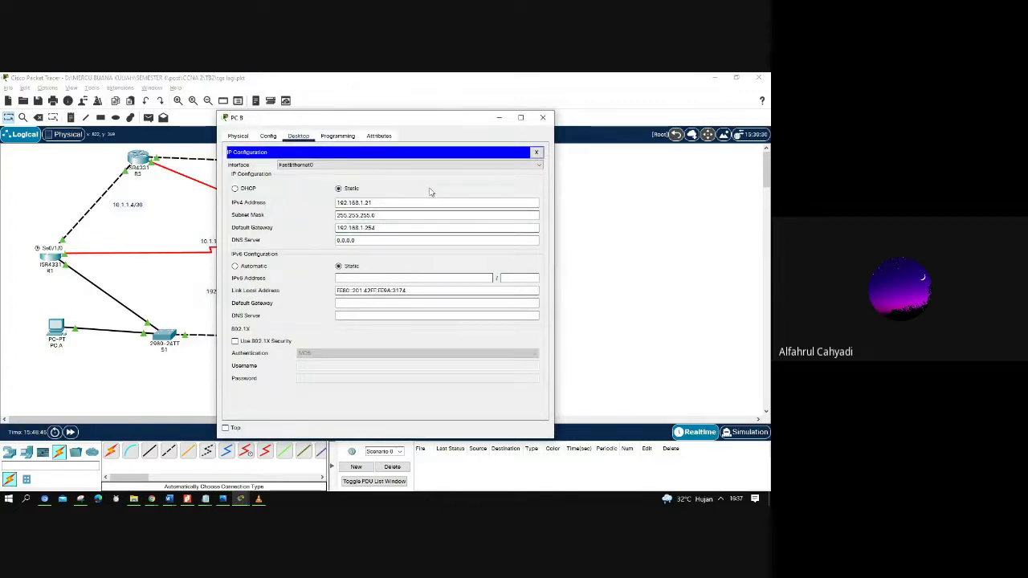
{"action": "left_click", "coordinate": [545, 118]}
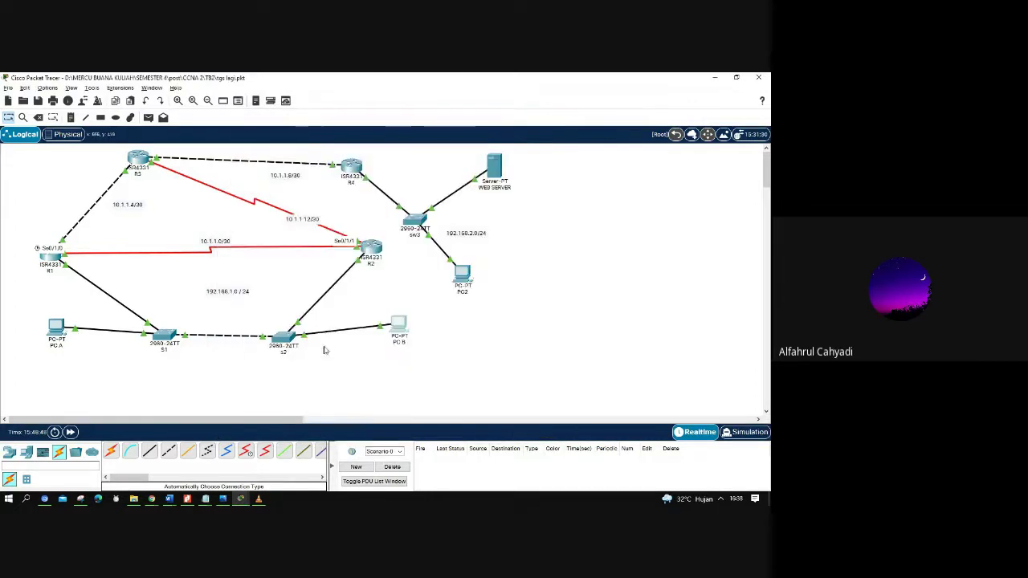
- Check PC B's addressing by running "ipconfig" in its command prompt
{"action": "left_click", "coordinate": [399, 324]}
{"action": "left_click", "coordinate": [442, 172]}
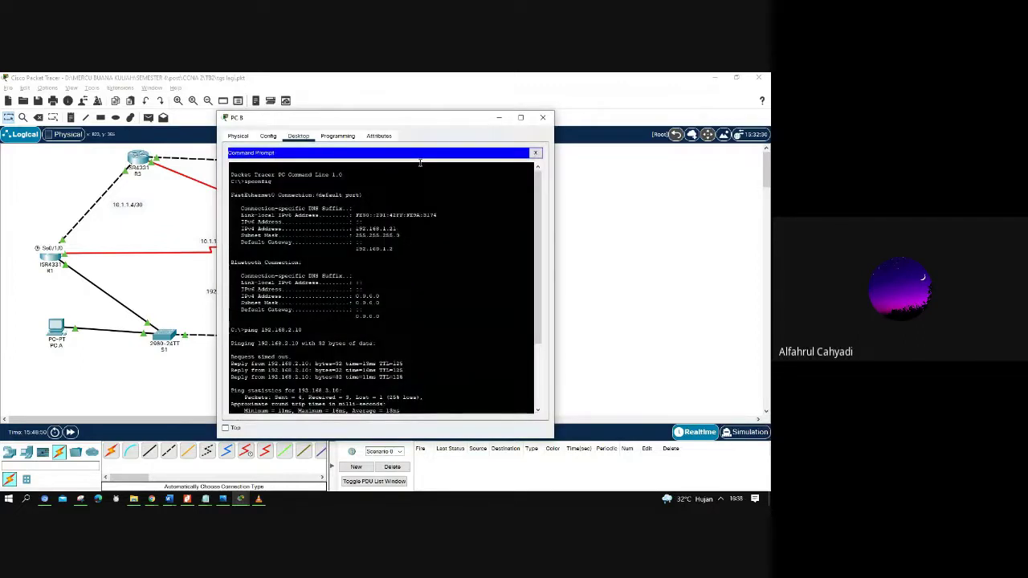
{"action": "key", "text": "Up"}
{"action": "key", "text": "Up"}
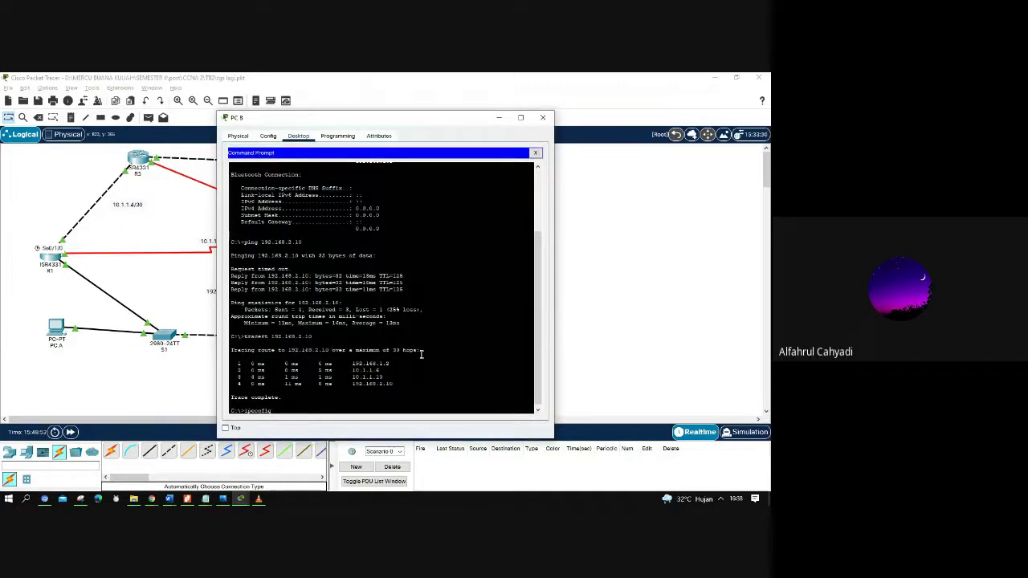
{"action": "key", "text": "Return"}
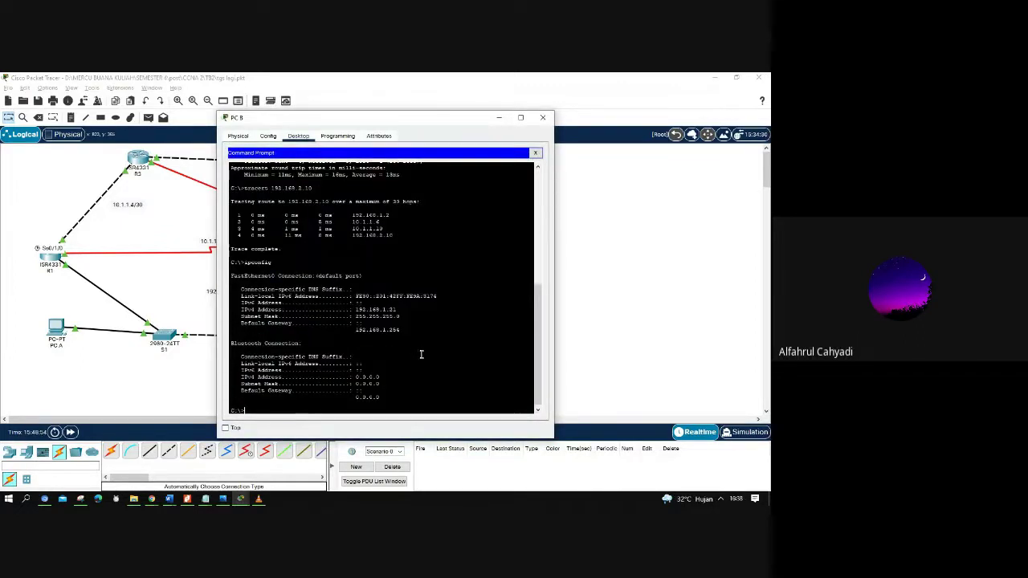
- Ping 192.168.2.10 from PC B and close PC B's window
{"action": "key", "text": "Up"}
{"action": "key", "text": "Up"}
{"action": "key", "text": "Up"}
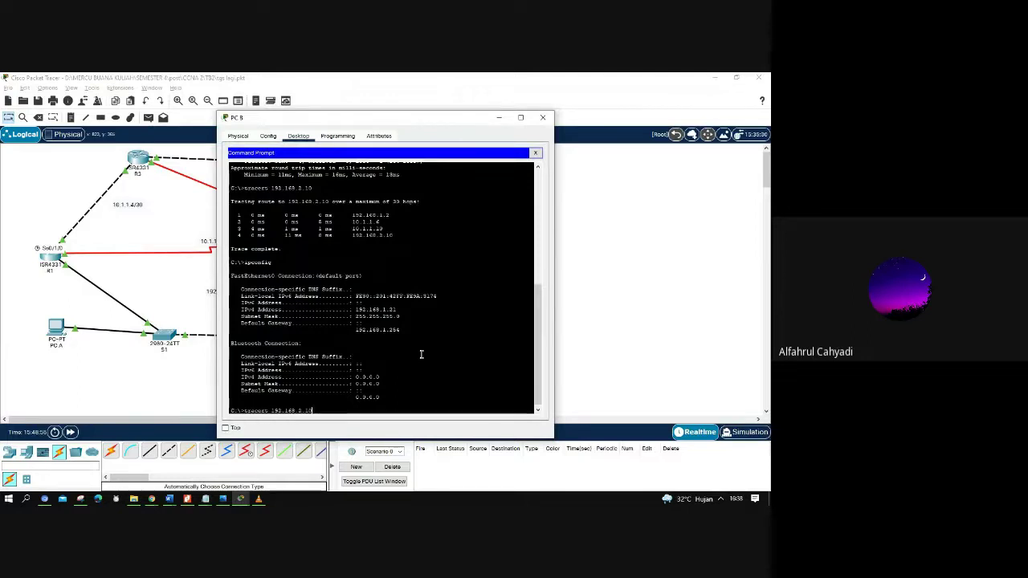
{"action": "key", "text": "Return"}
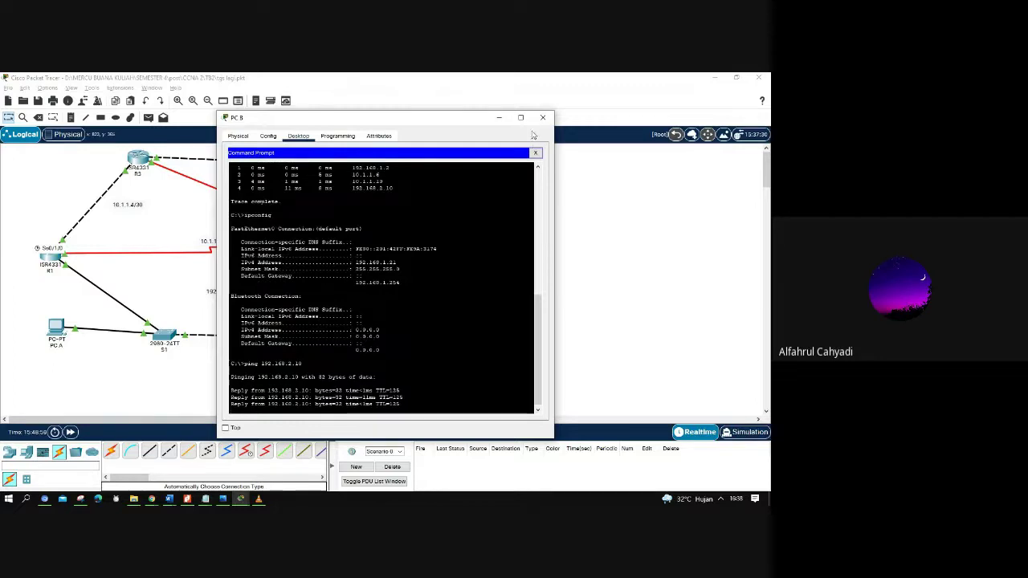
{"action": "left_click", "coordinate": [548, 122]}
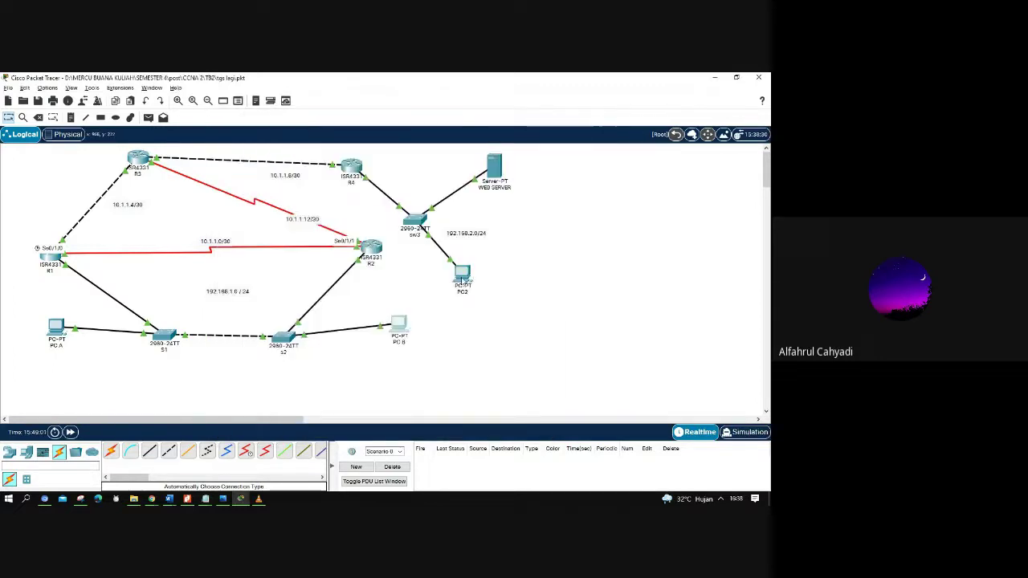
- Set PC2's default gateway to 192.168.2.254 in its IP configuration and open its command prompt
{"action": "left_click", "coordinate": [461, 277]}
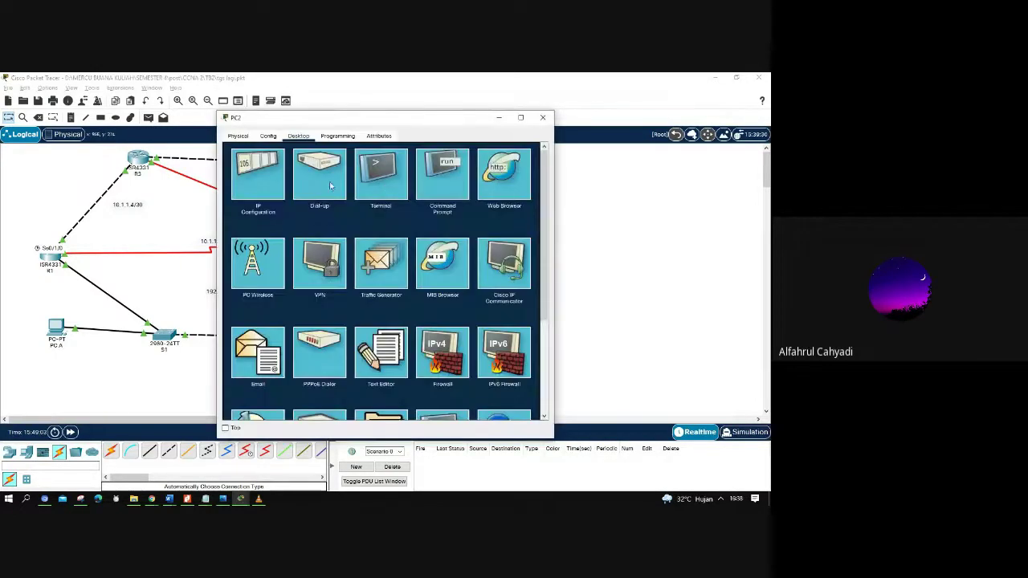
{"action": "left_click", "coordinate": [233, 183]}
{"action": "left_click", "coordinate": [390, 229]}
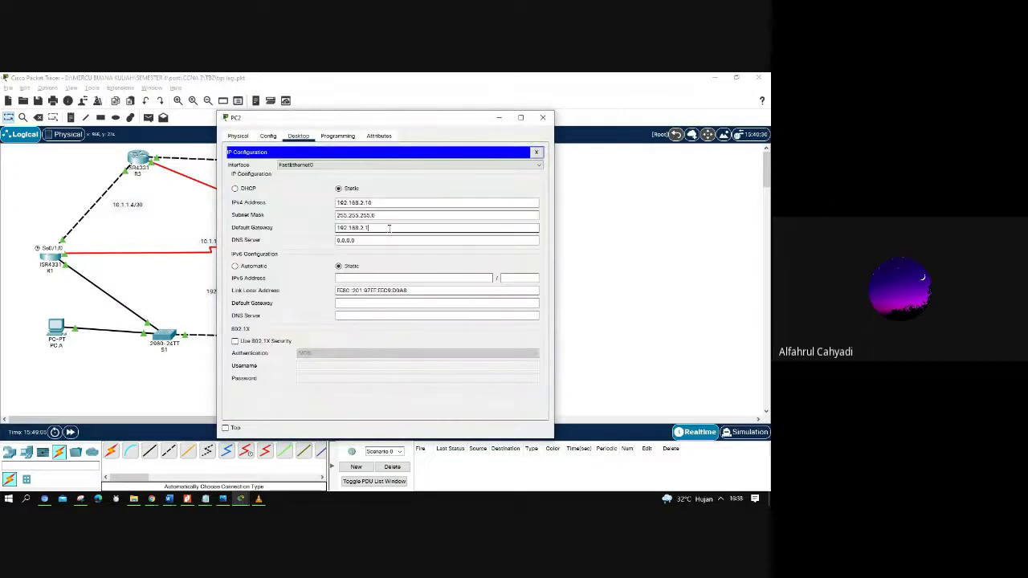
{"action": "key", "text": "BackSpace"}
{"action": "type", "text": "254"}
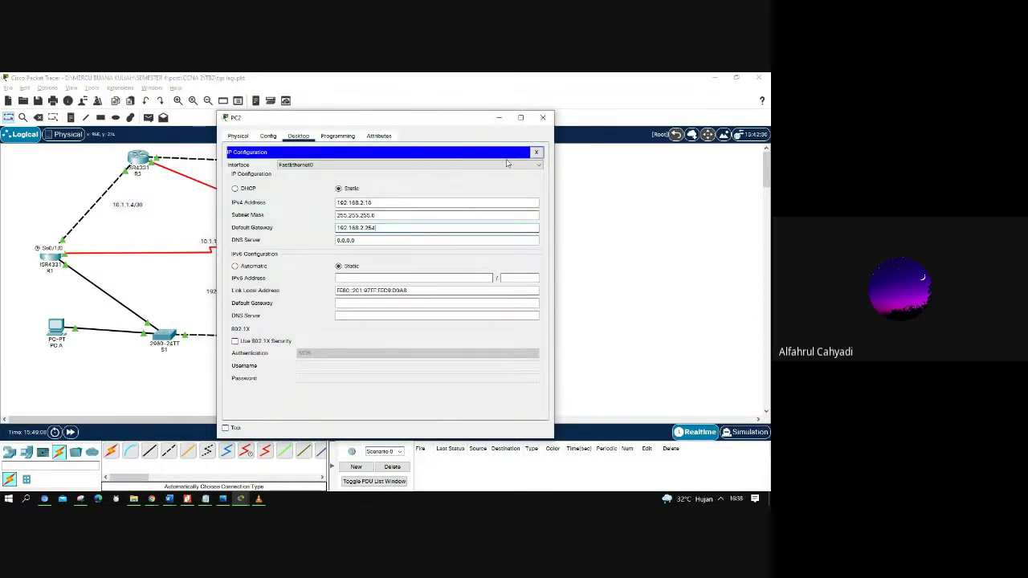
{"action": "left_click", "coordinate": [536, 151]}
{"action": "left_click", "coordinate": [431, 187]}
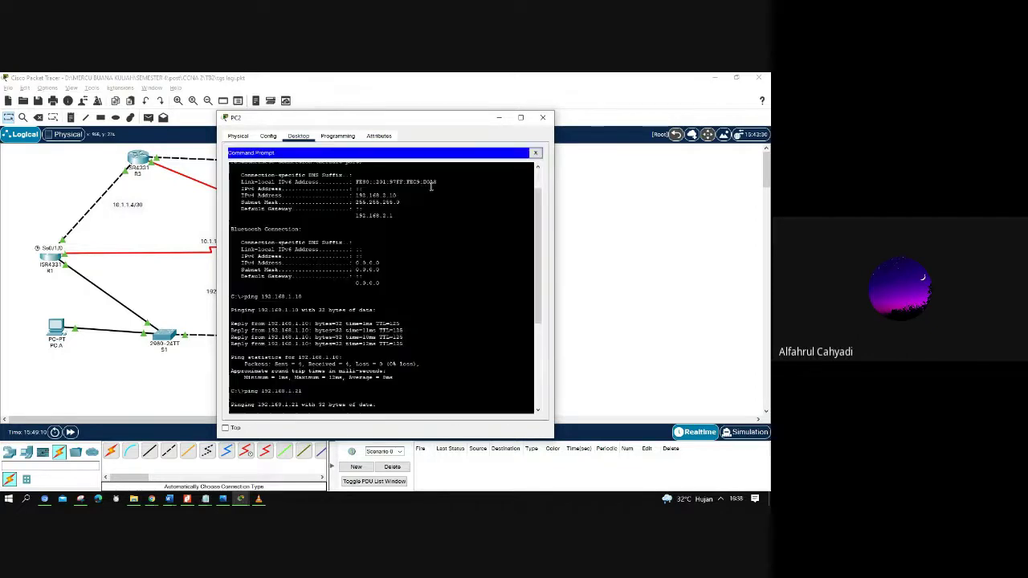
- Check PC2's addressing by running "ipconfig" in its command prompt
{"action": "key", "text": "Up"}
{"action": "key", "text": "Up"}
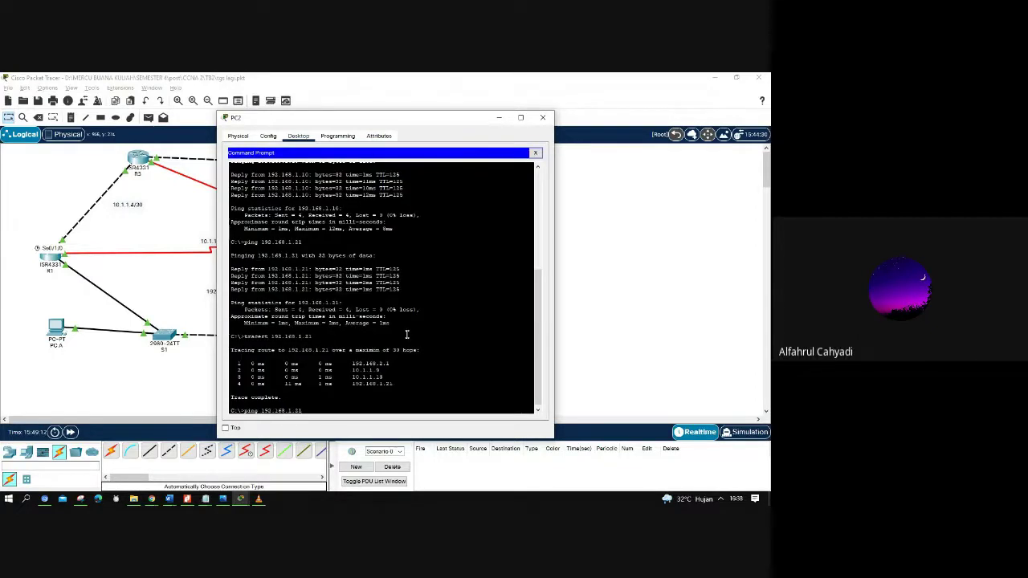
{"action": "key", "text": "Up"}
{"action": "key", "text": "Return"}
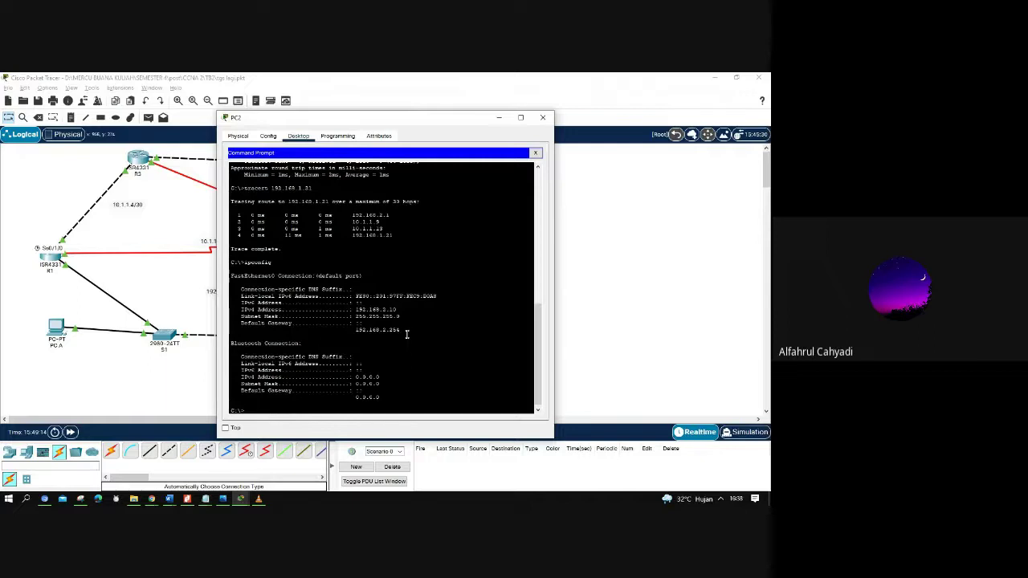
- Ping 192.168.1.21 from PC2 and move its window aside to view the topology
{"action": "key", "text": "Up"}
{"action": "key", "text": "Up"}
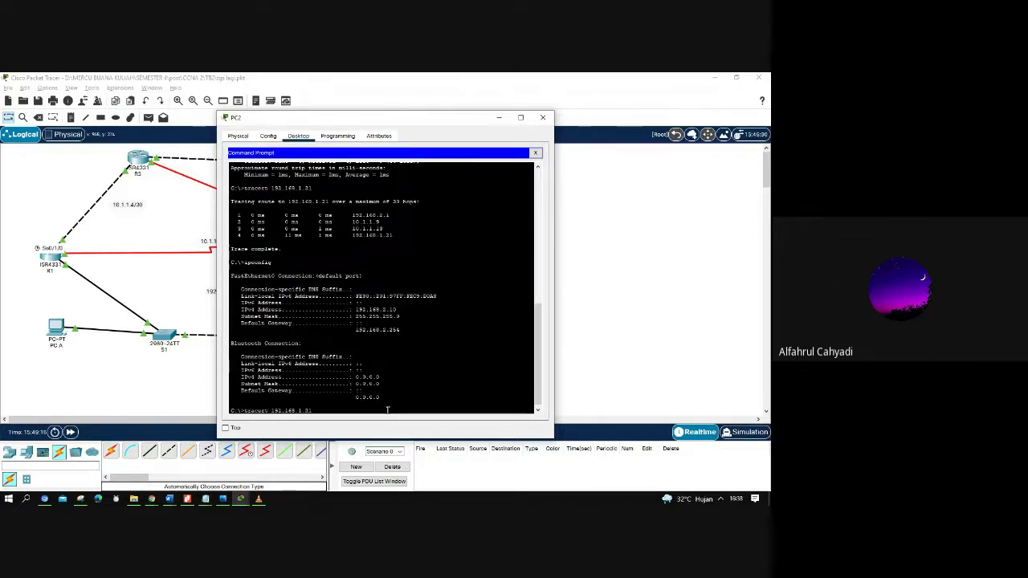
{"action": "key", "text": "Up"}
{"action": "key", "text": "Return"}
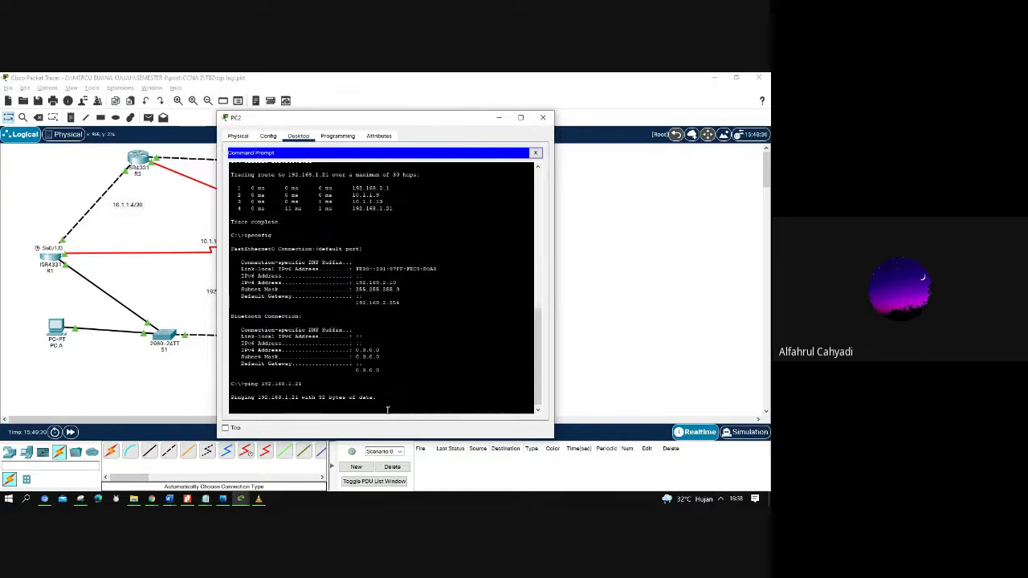
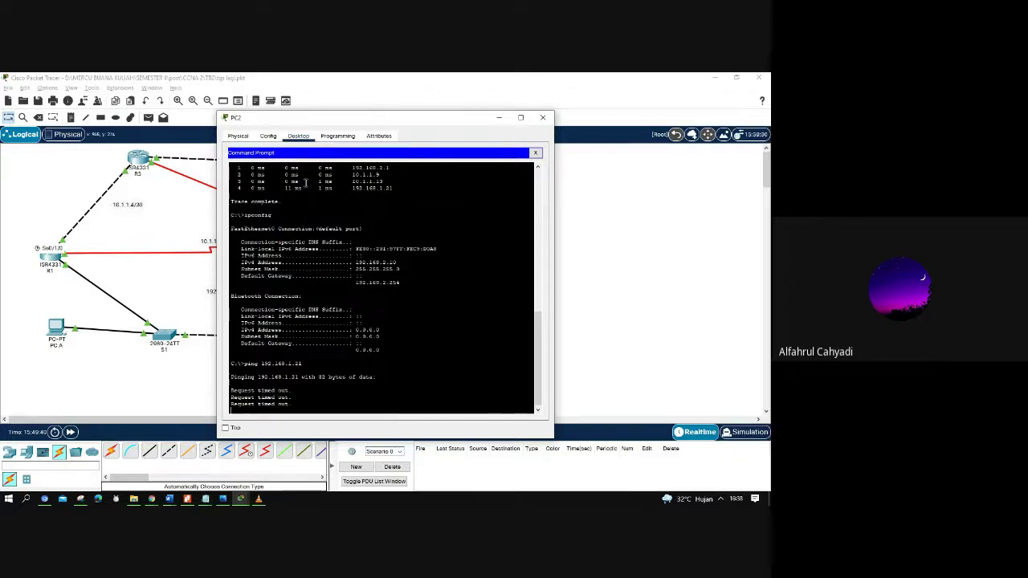
{"action": "left_click_drag", "start_coordinate": [292, 124], "coordinate": [535, 165]}
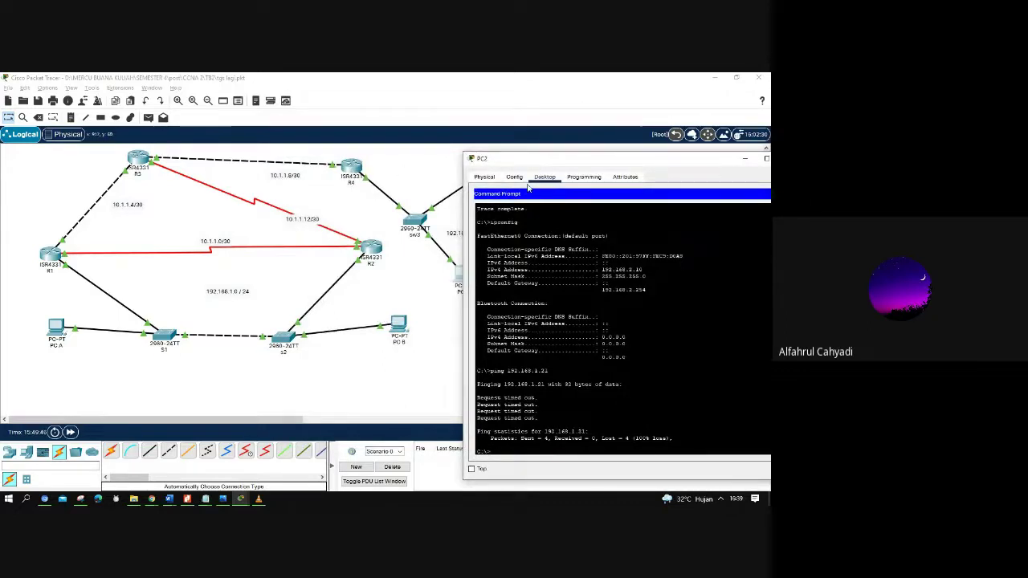
{"action": "left_click_drag", "start_coordinate": [522, 159], "coordinate": [431, 111]}
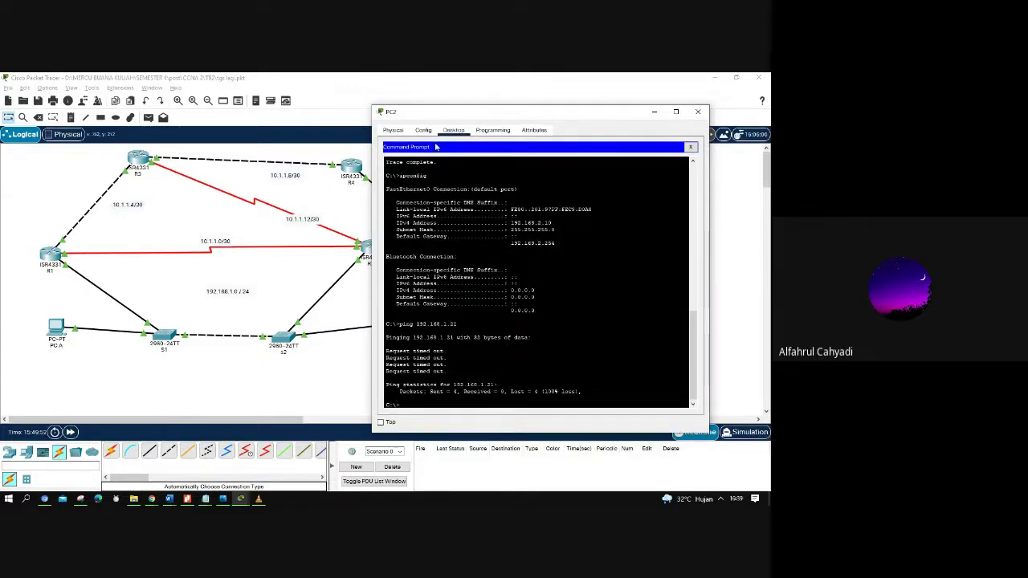
- Set PC2's default gateway to 192.168.2.1 in its IP configuration and close the configuration
{"action": "left_click", "coordinate": [359, 200]}
{"action": "left_click", "coordinate": [466, 279]}
{"action": "left_click", "coordinate": [691, 147]}
{"action": "left_click", "coordinate": [409, 169]}
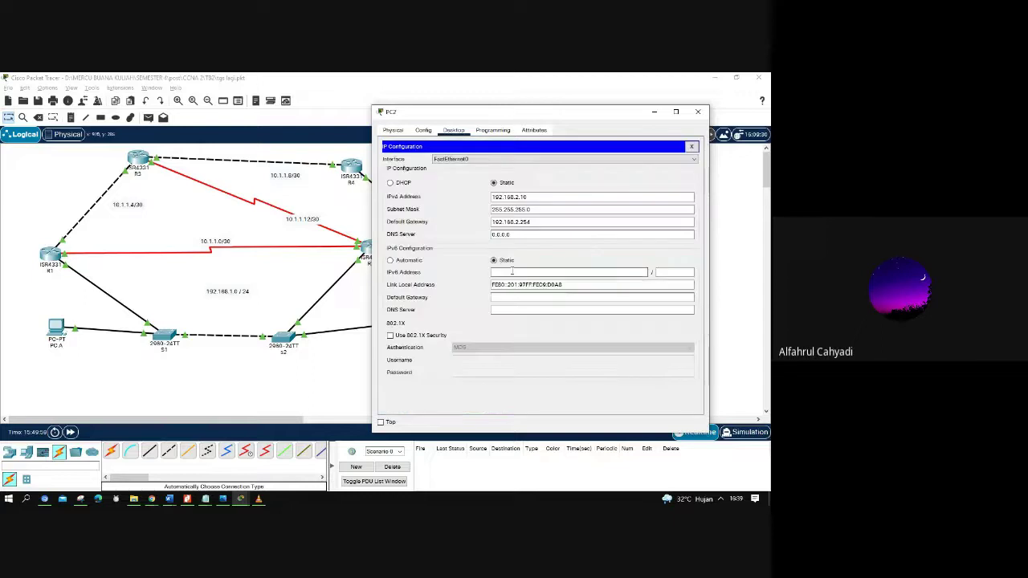
{"action": "left_click", "coordinate": [536, 223]}
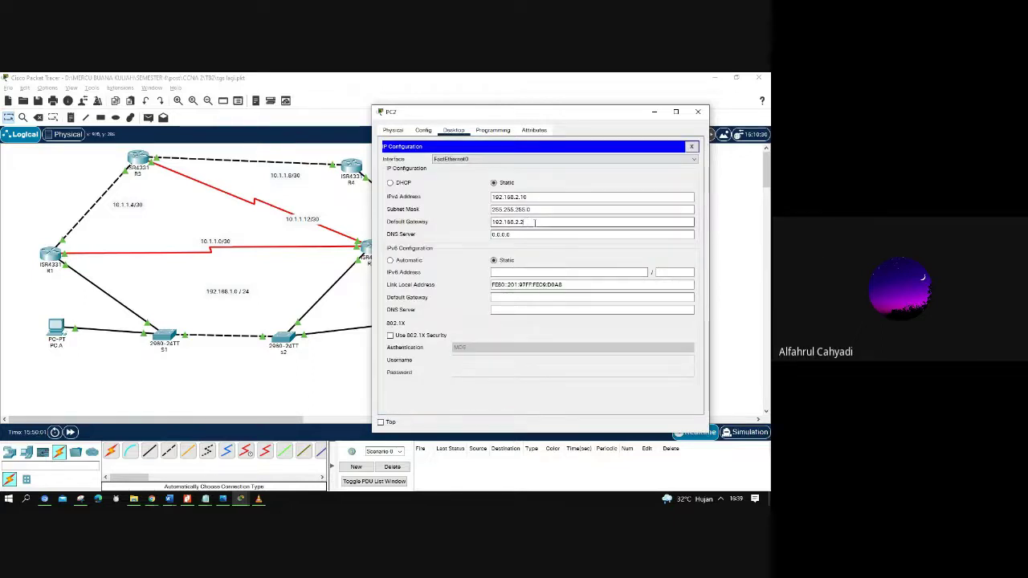
{"action": "key", "text": "BackSpace"}
{"action": "type", "text": "1"}
{"action": "left_click", "coordinate": [600, 163]}
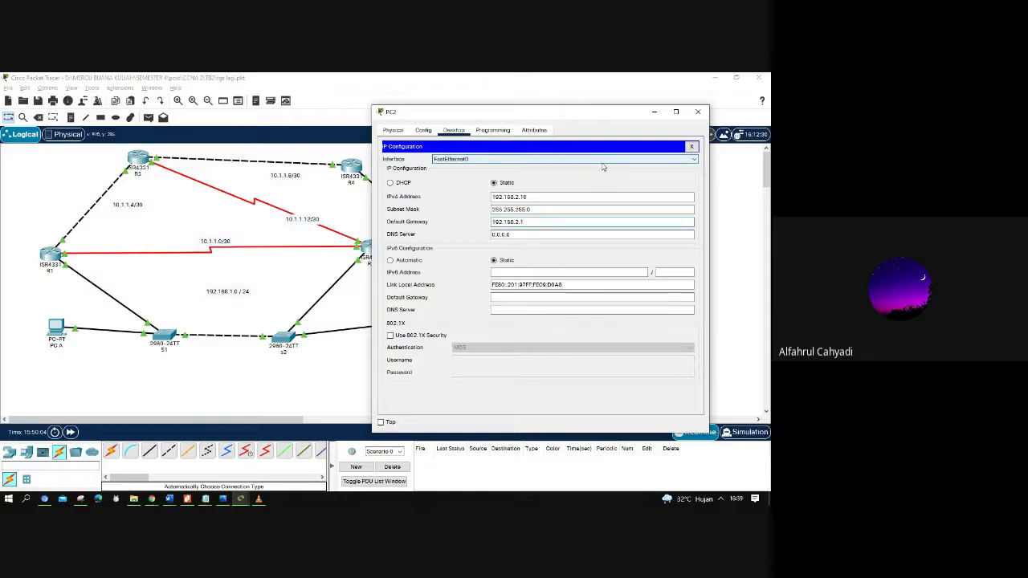
{"action": "left_click", "coordinate": [690, 148]}
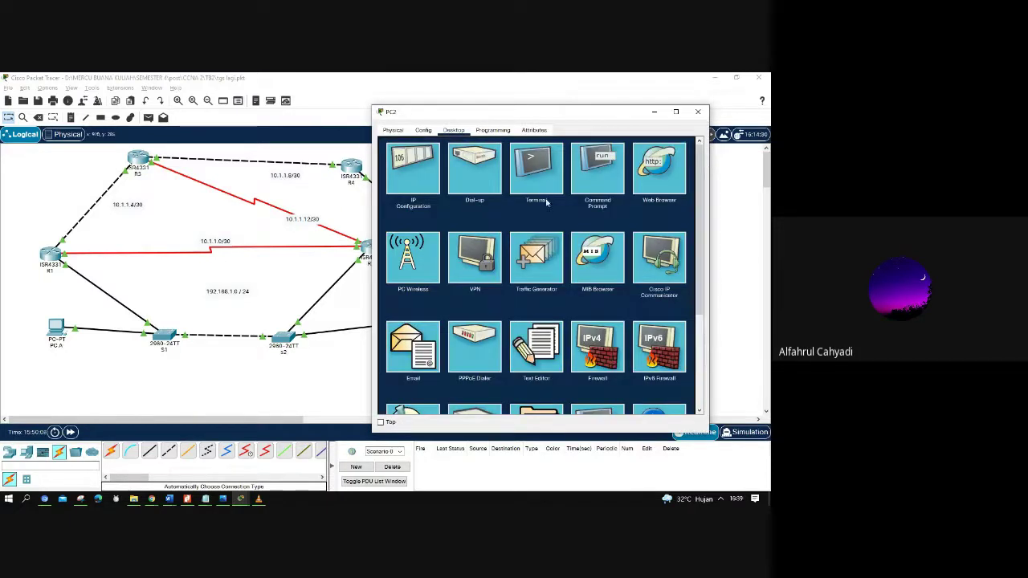
- Recheck PC2's addressing with "ipconfig" after the gateway change
{"action": "left_click", "coordinate": [598, 171]}
{"action": "key", "text": "Up"}
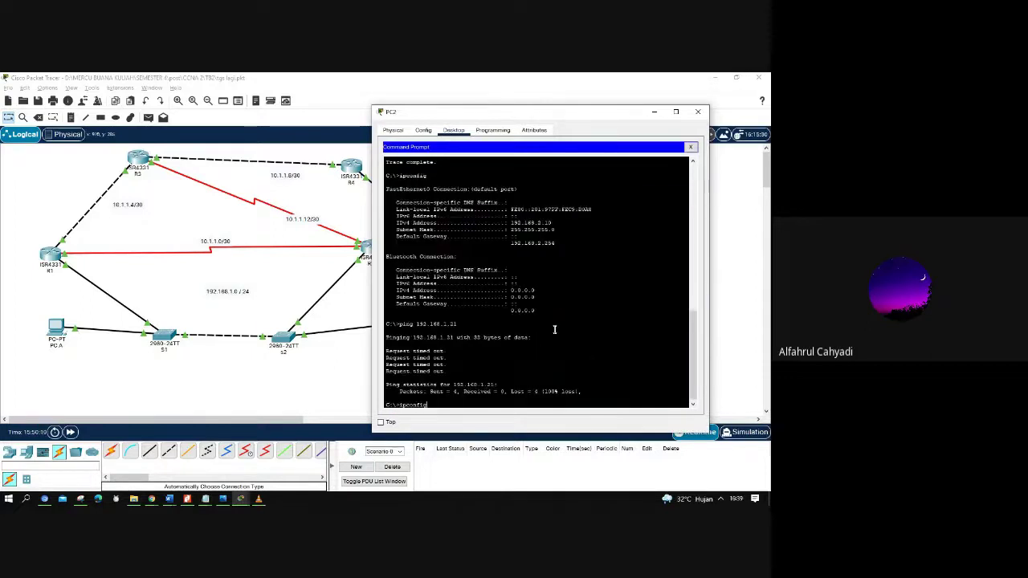
{"action": "key", "text": "Return"}
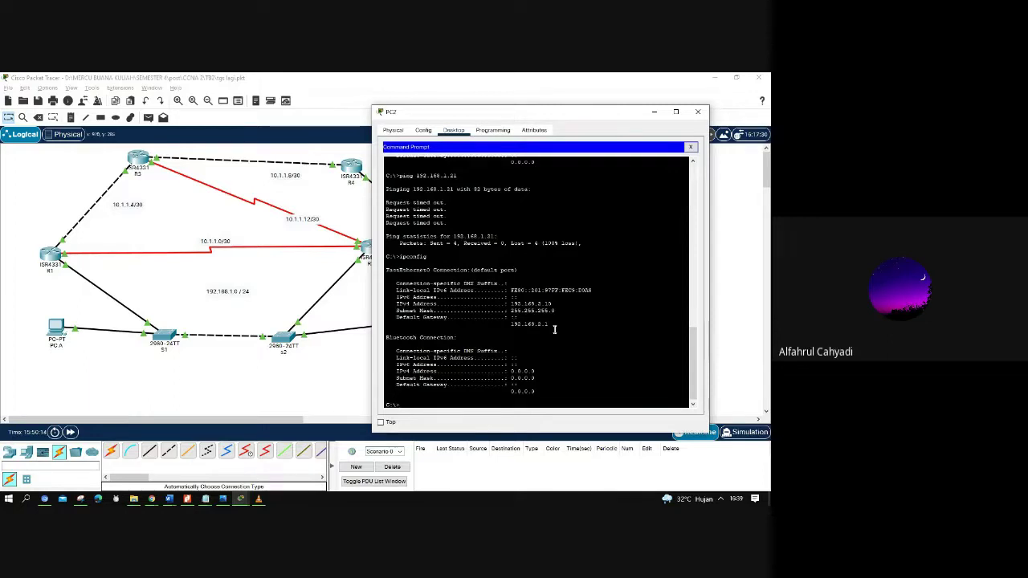
- Ping 192.168.1.21 from PC2 again and close PC2's window
{"action": "key", "text": "Up"}
{"action": "key", "text": "Up"}
{"action": "key", "text": "Return"}
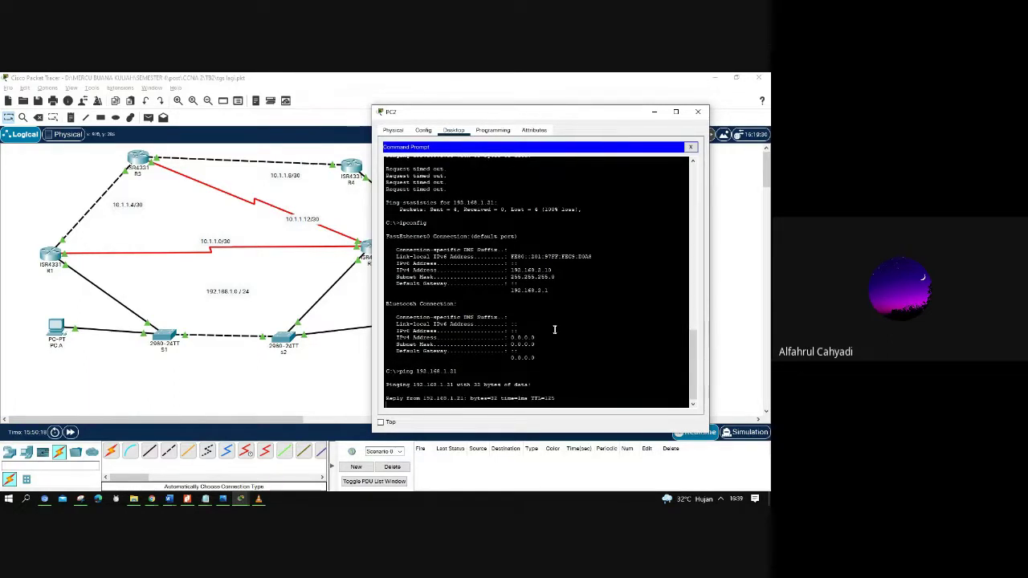
{"action": "left_click", "coordinate": [696, 114]}
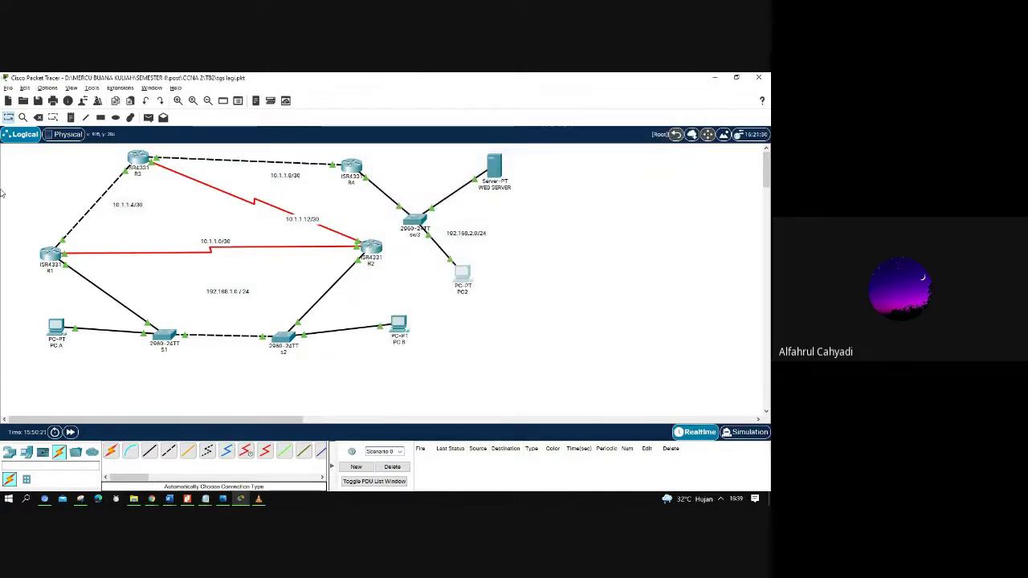
- Shut down R1's GigabitEthernet0/0/1 interface, the one with address 10.1.1.5, and close the router's window
{"action": "left_click", "coordinate": [50, 254]}
{"action": "left_click", "coordinate": [55, 255]}
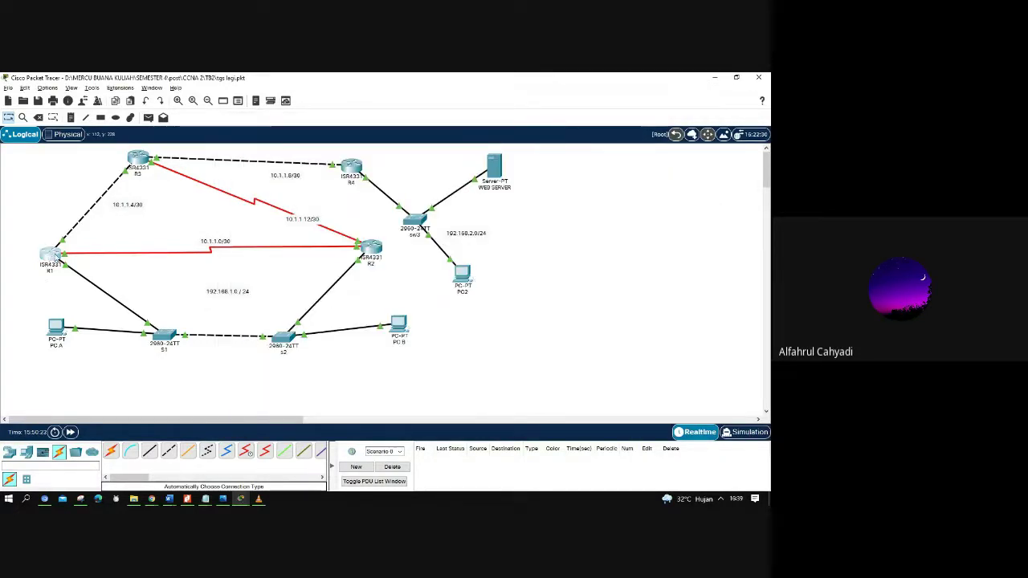
{"action": "left_click", "coordinate": [53, 256]}
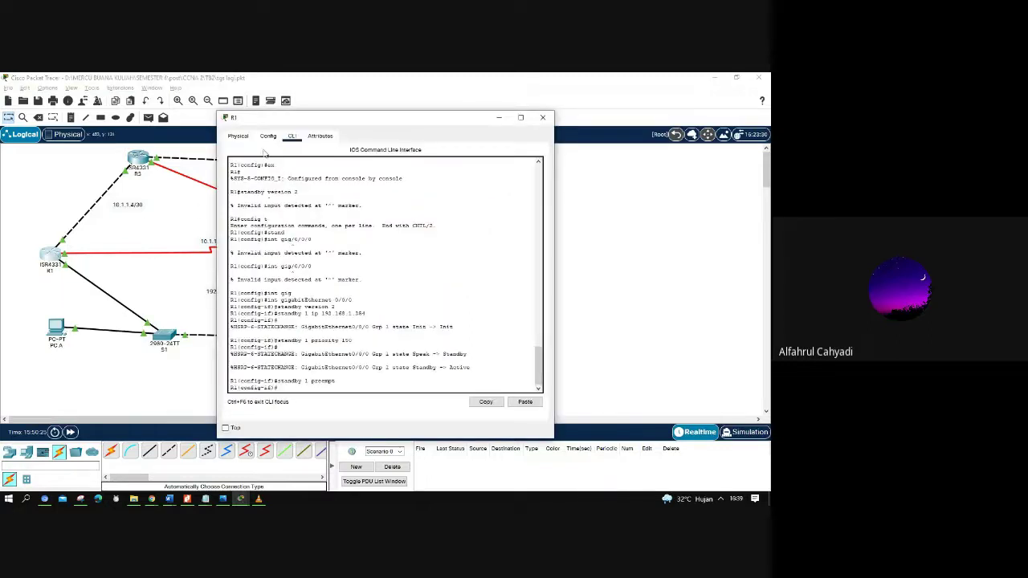
{"action": "left_click", "coordinate": [267, 136]}
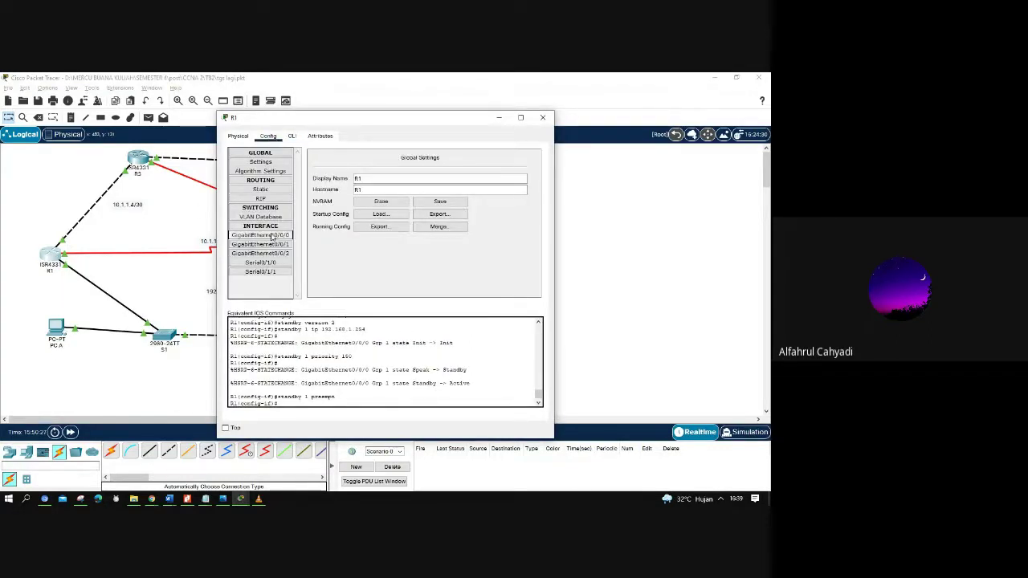
{"action": "left_click", "coordinate": [272, 236]}
{"action": "left_click", "coordinate": [277, 245]}
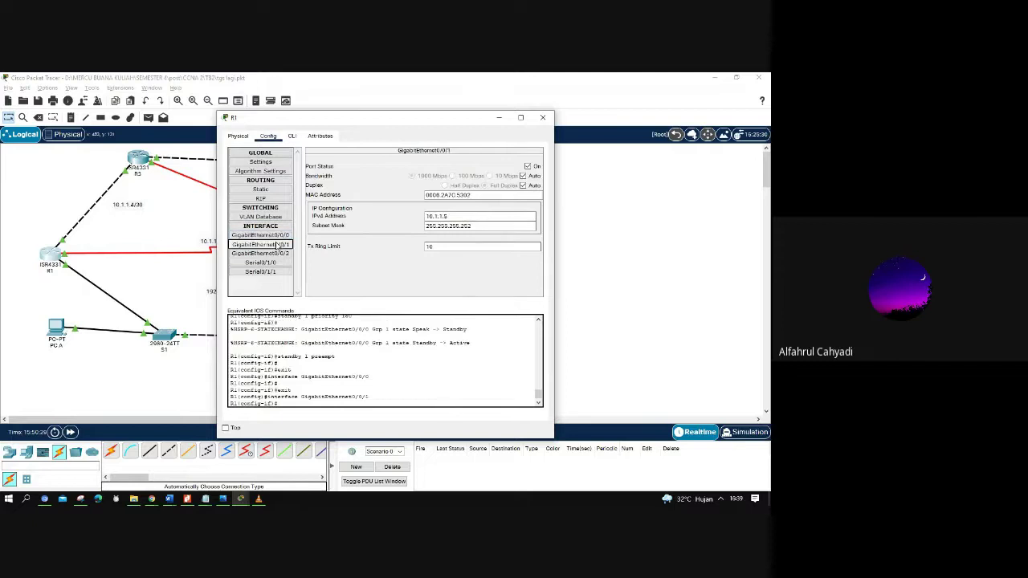
{"action": "left_click", "coordinate": [276, 237]}
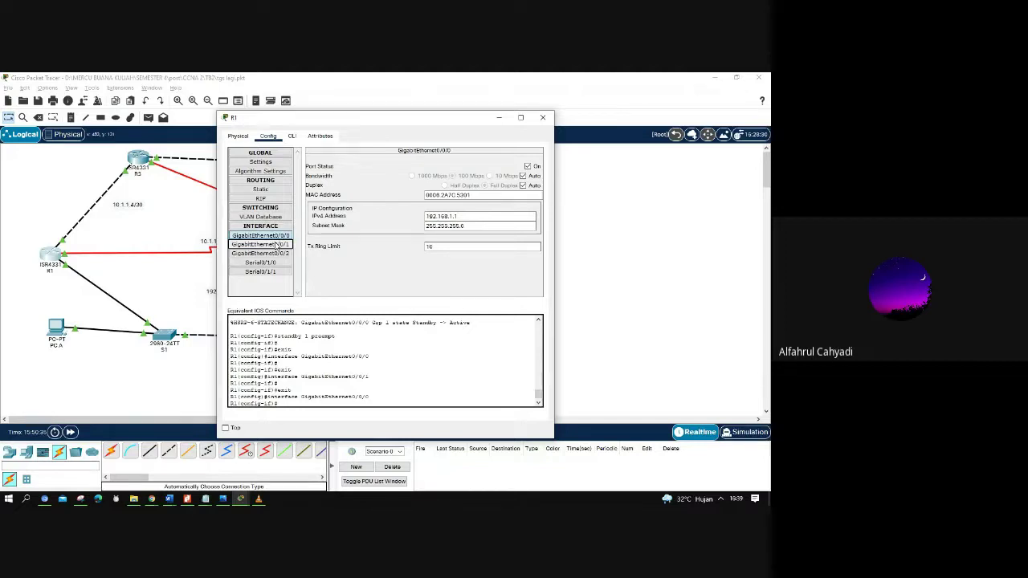
{"action": "left_click", "coordinate": [279, 244]}
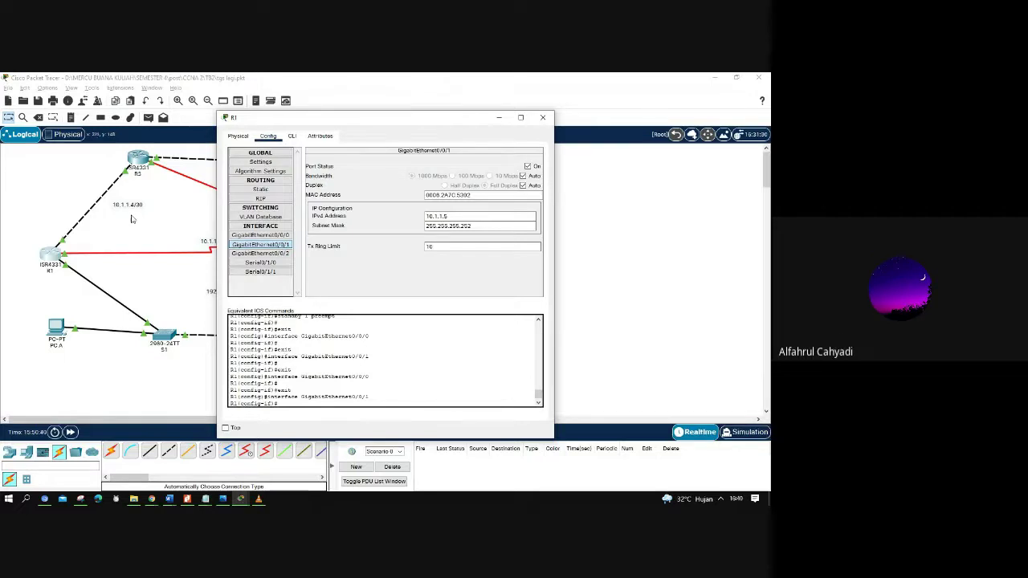
{"action": "left_click", "coordinate": [528, 167]}
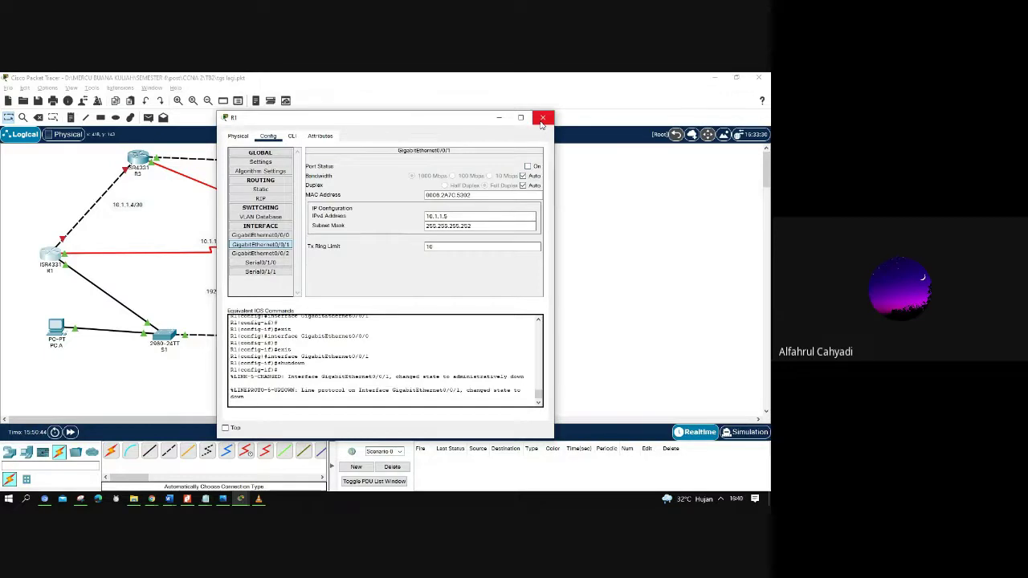
{"action": "left_click", "coordinate": [542, 118]}
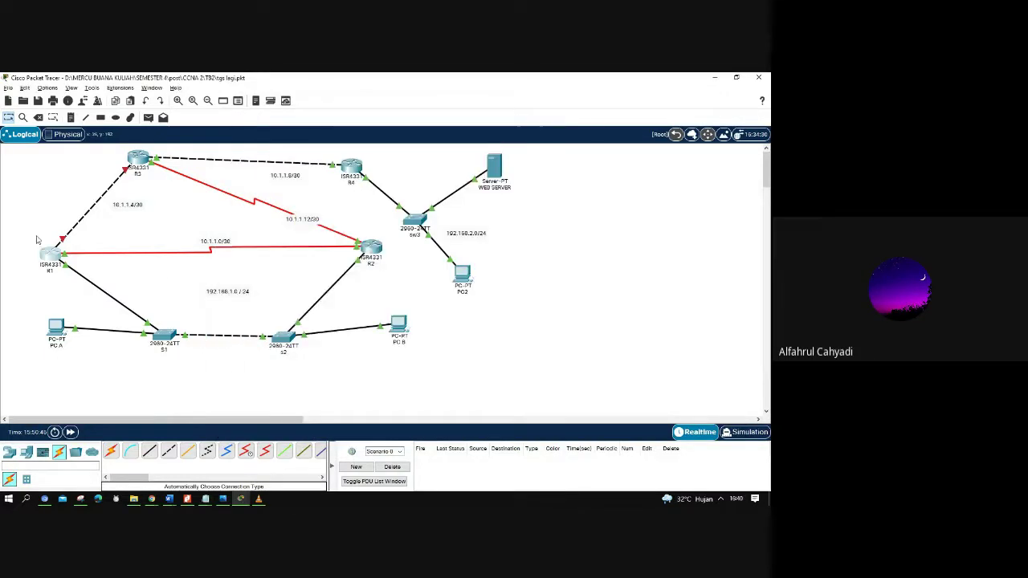
- Check PC A's addressing by running "ipconfig" in its command prompt
{"action": "left_click", "coordinate": [53, 327]}
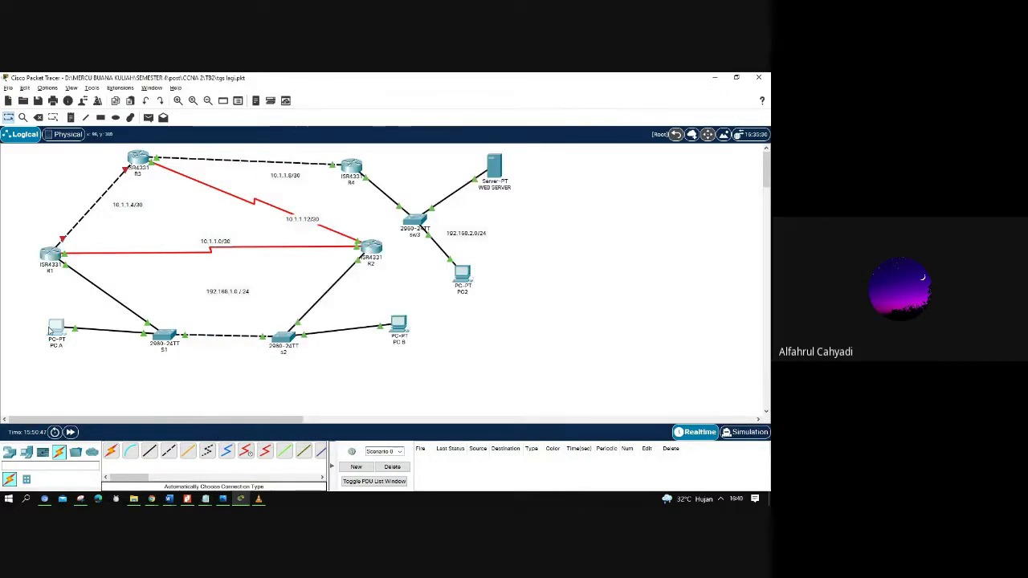
{"action": "left_click", "coordinate": [424, 179]}
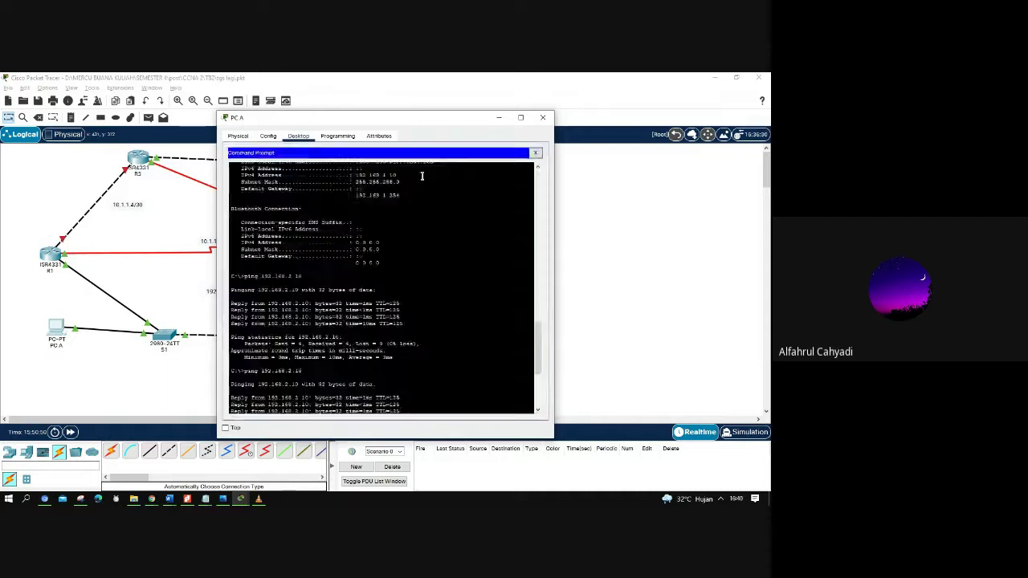
{"action": "type", "text": "ipconfig"}
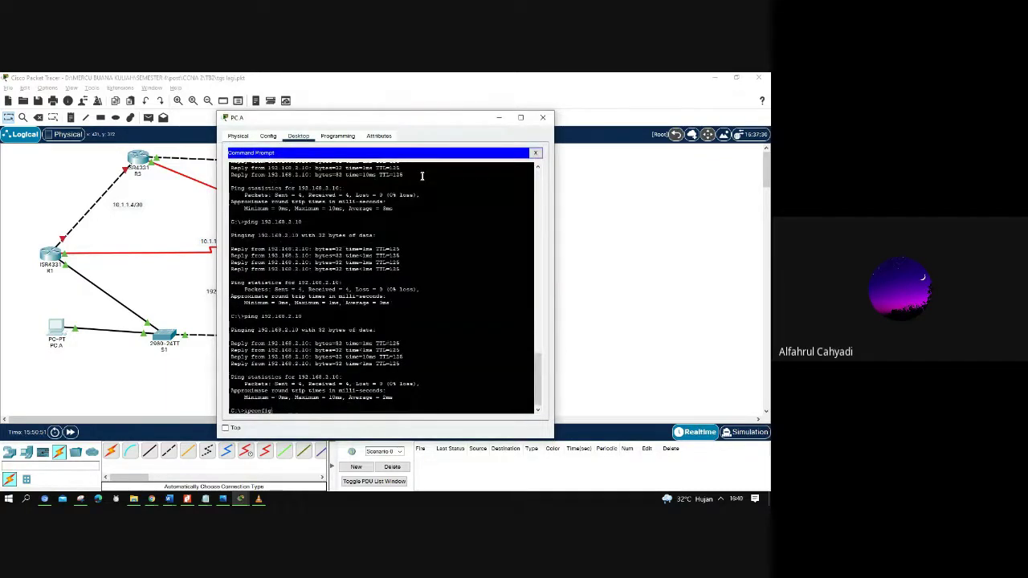
{"action": "key", "text": "Return"}
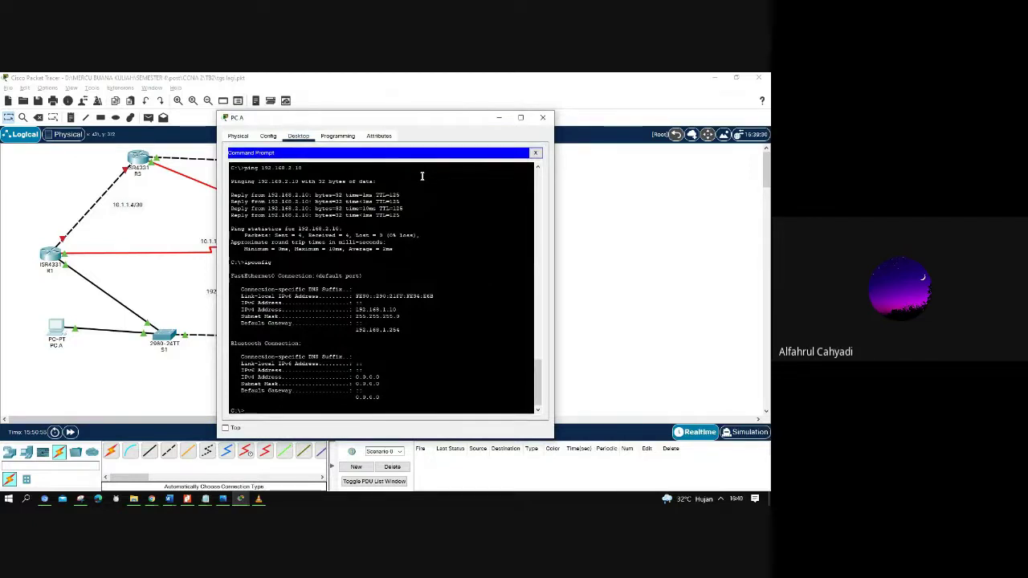
- Ping 192.168.2.10 twice from PC A to test the path with R1's interface down, and close PC A's window
{"action": "type", "text": "ping 192.168.2.10"}
{"action": "key", "text": "Return"}
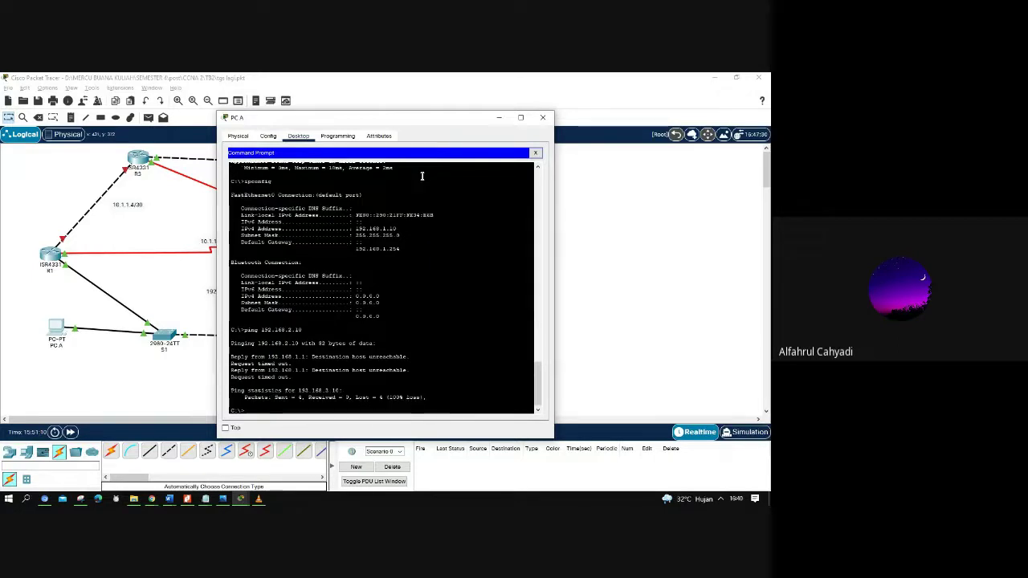
{"action": "key", "text": "Up"}
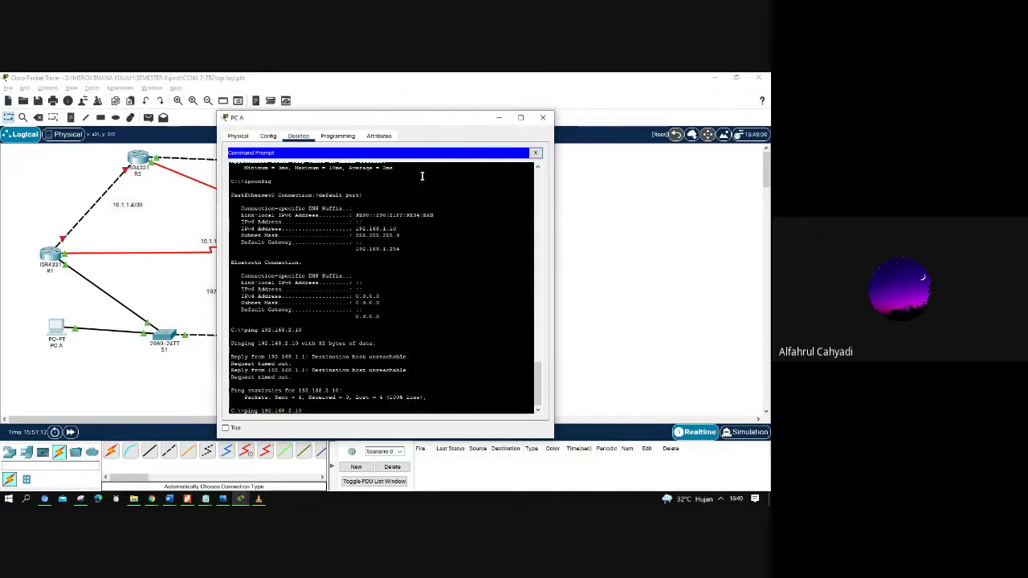
{"action": "key", "text": "Return"}
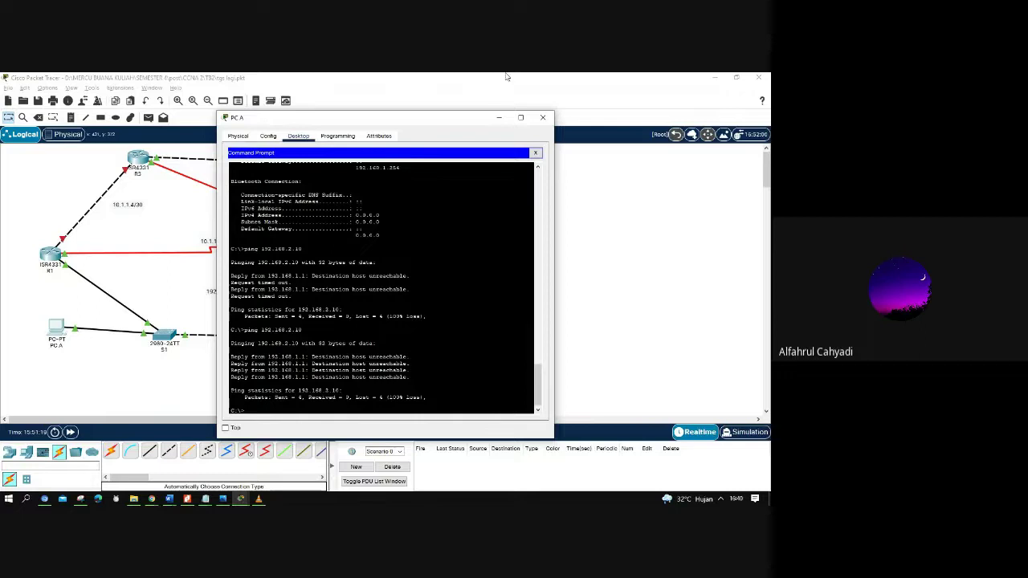
{"action": "left_click", "coordinate": [543, 117]}
- Turn R1's GigabitEthernet0/0/1 port back on and open the settings of GigabitEthernet0/0/0
{"action": "left_click", "coordinate": [51, 254]}
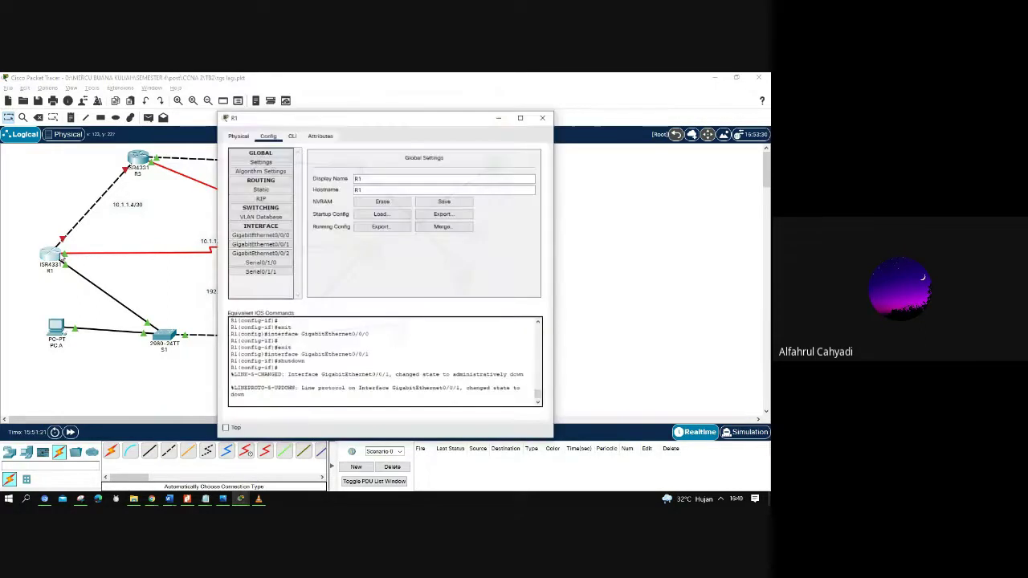
{"action": "left_click", "coordinate": [282, 235]}
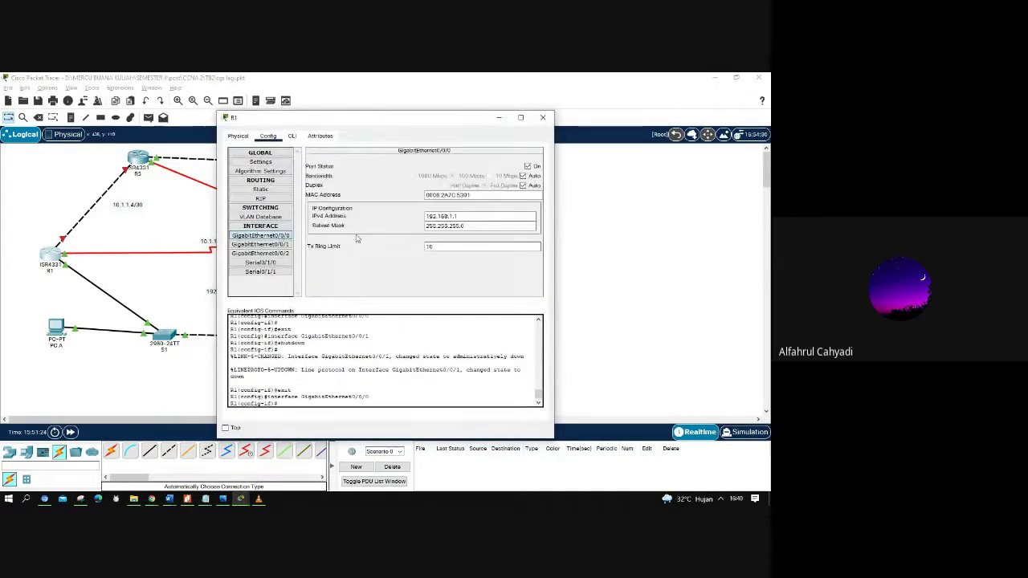
{"action": "left_click", "coordinate": [260, 244]}
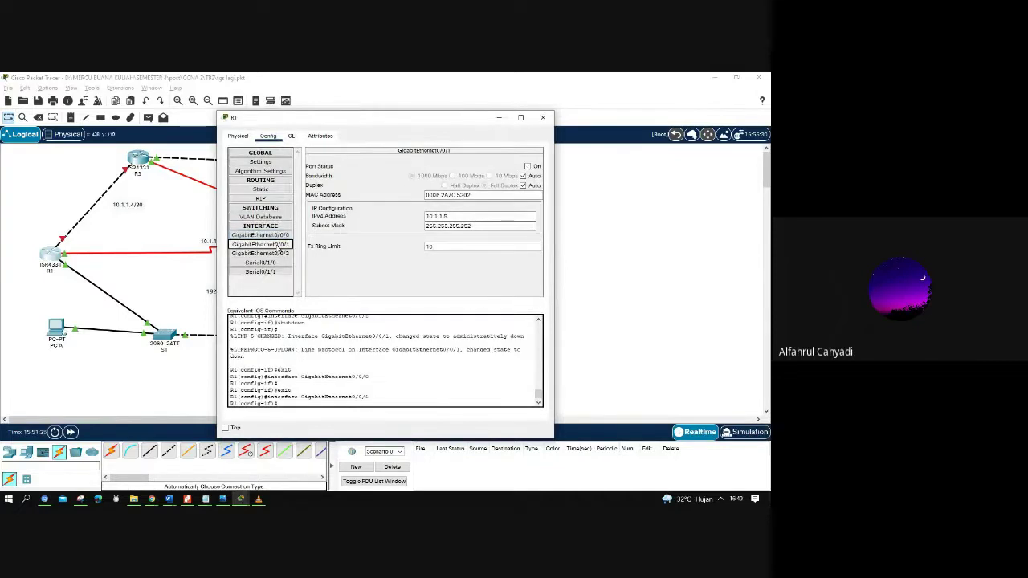
{"action": "left_click", "coordinate": [527, 167]}
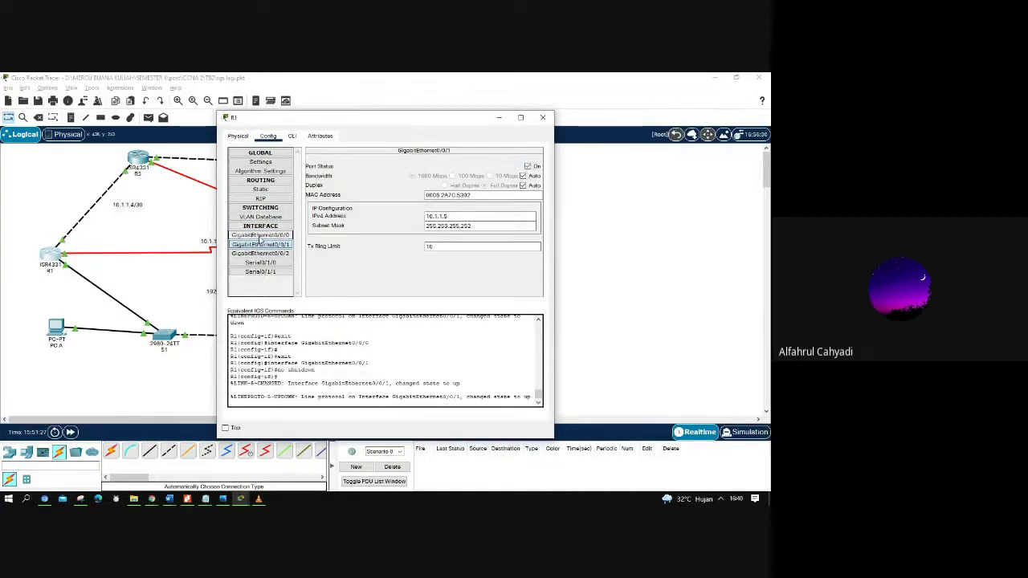
{"action": "left_click", "coordinate": [261, 235]}
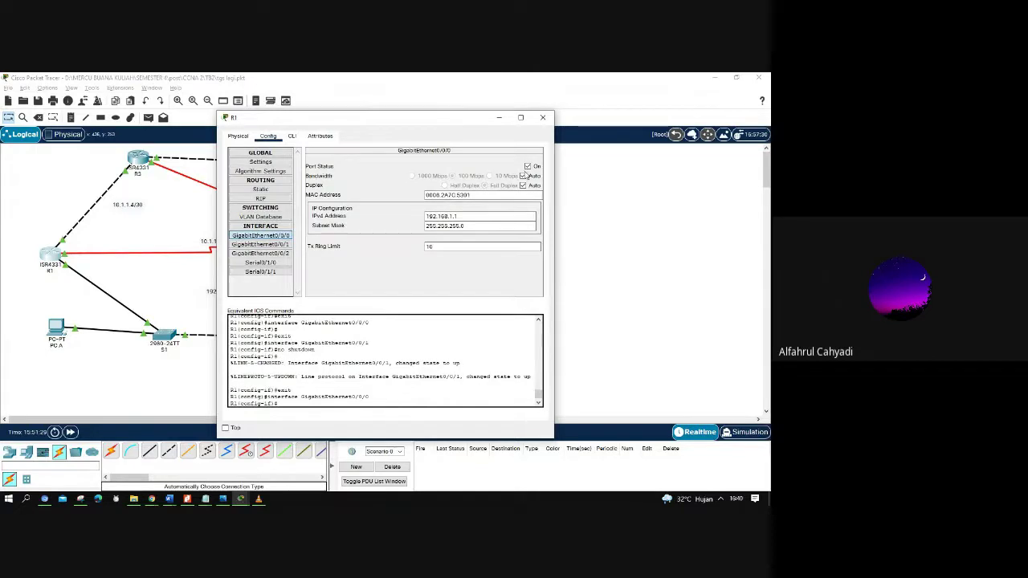
- Shut down R1's GigabitEthernet0/0/0 interface and close the router's window
{"action": "left_click_drag", "start_coordinate": [386, 124], "coordinate": [406, 143]}
{"action": "left_click", "coordinate": [548, 184]}
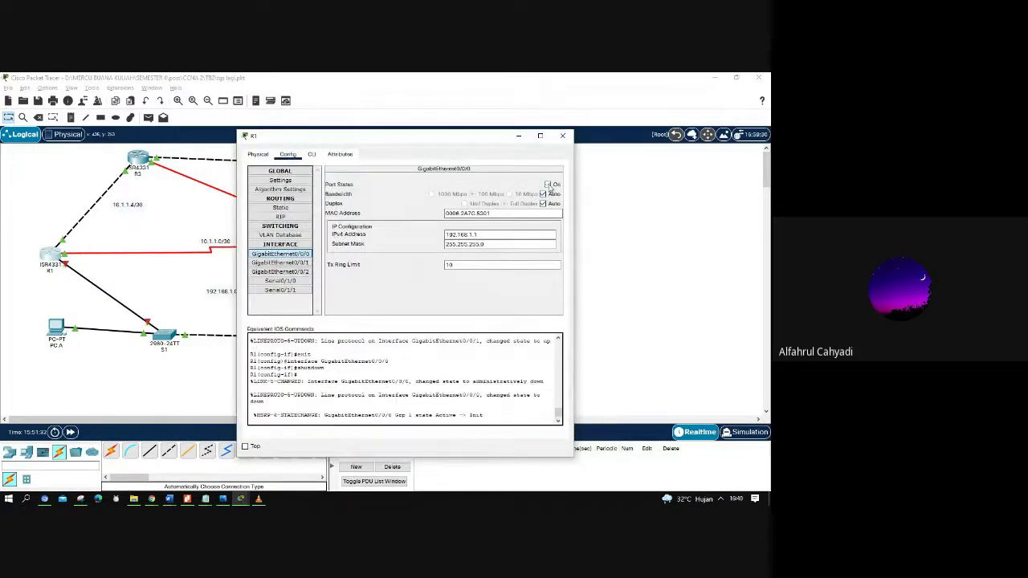
{"action": "left_click", "coordinate": [562, 135]}
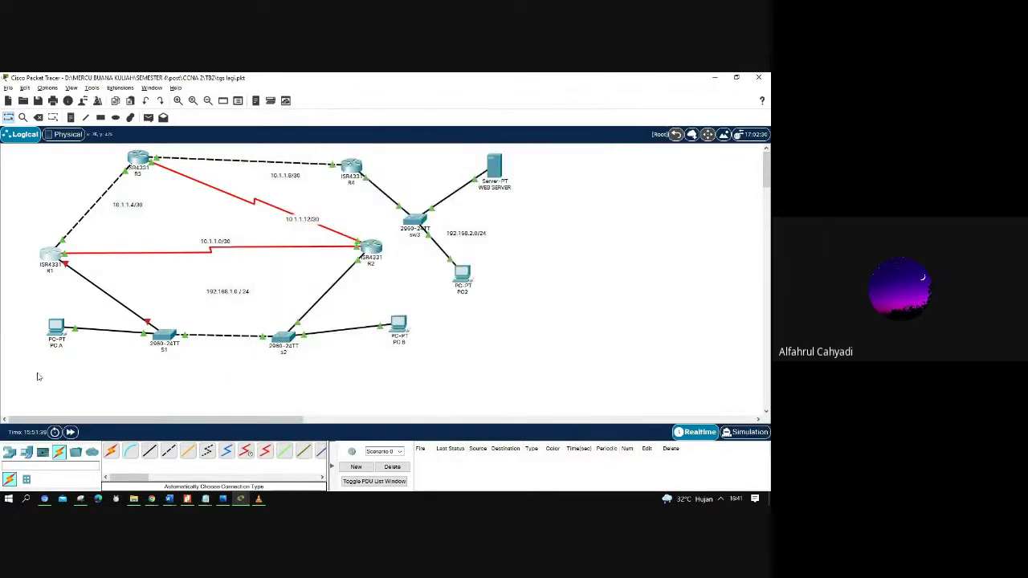
- Open PC A's command prompt and check its addressing by running "ipconfig"
{"action": "left_click", "coordinate": [56, 328]}
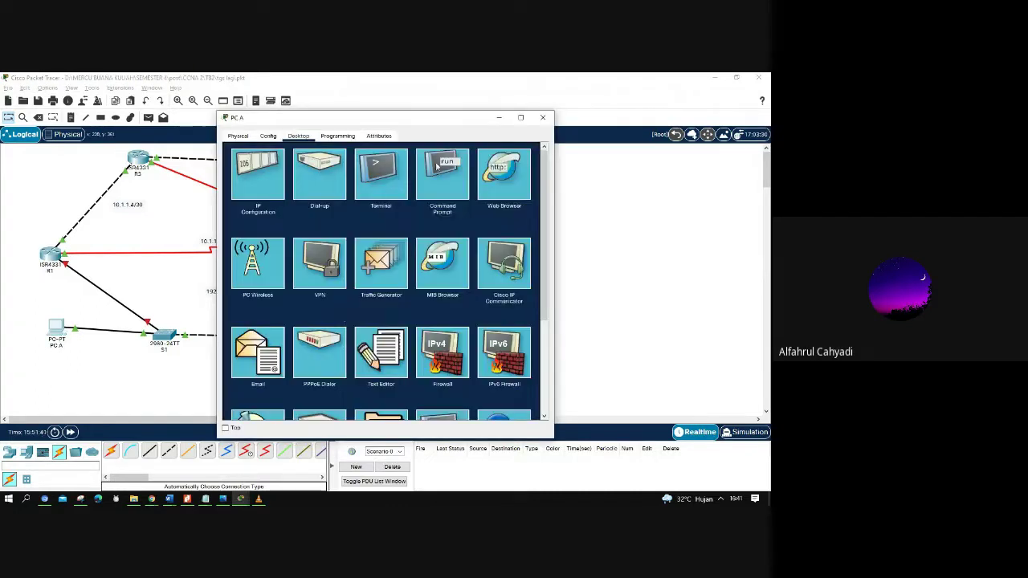
{"action": "left_click", "coordinate": [438, 167]}
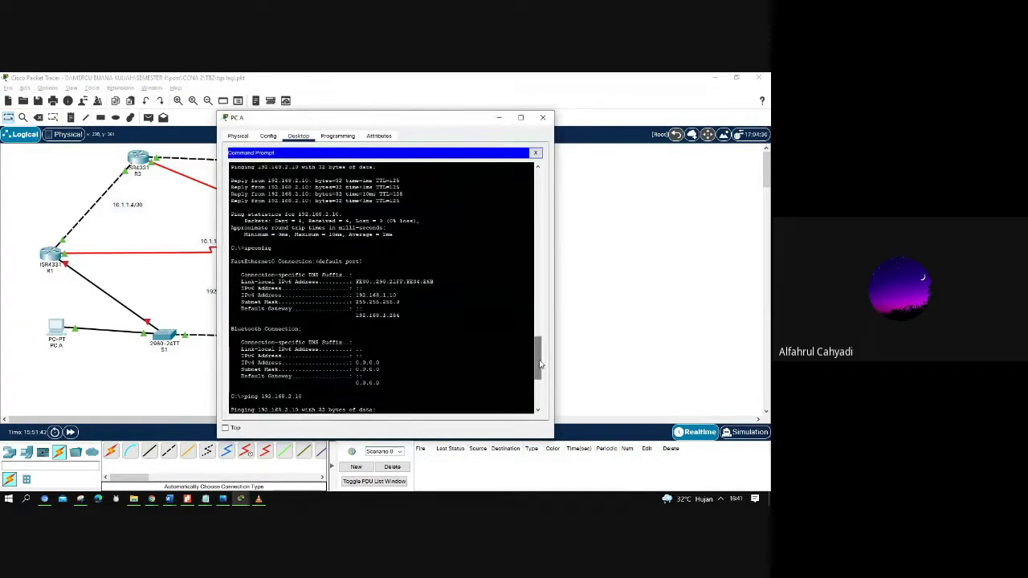
{"action": "left_click_drag", "start_coordinate": [540, 364], "coordinate": [538, 405]}
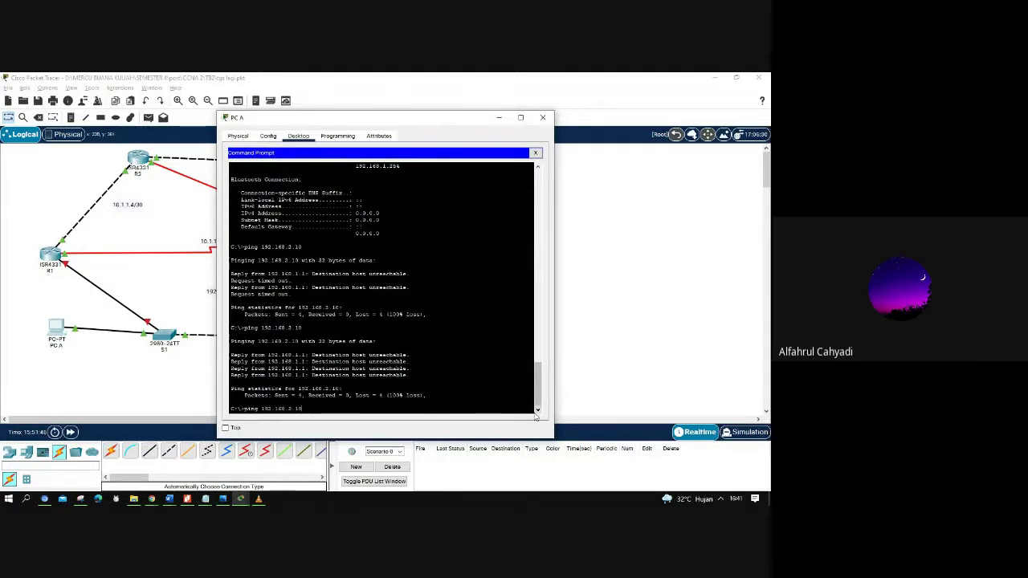
{"action": "key", "text": "Up"}
{"action": "key", "text": "Return"}
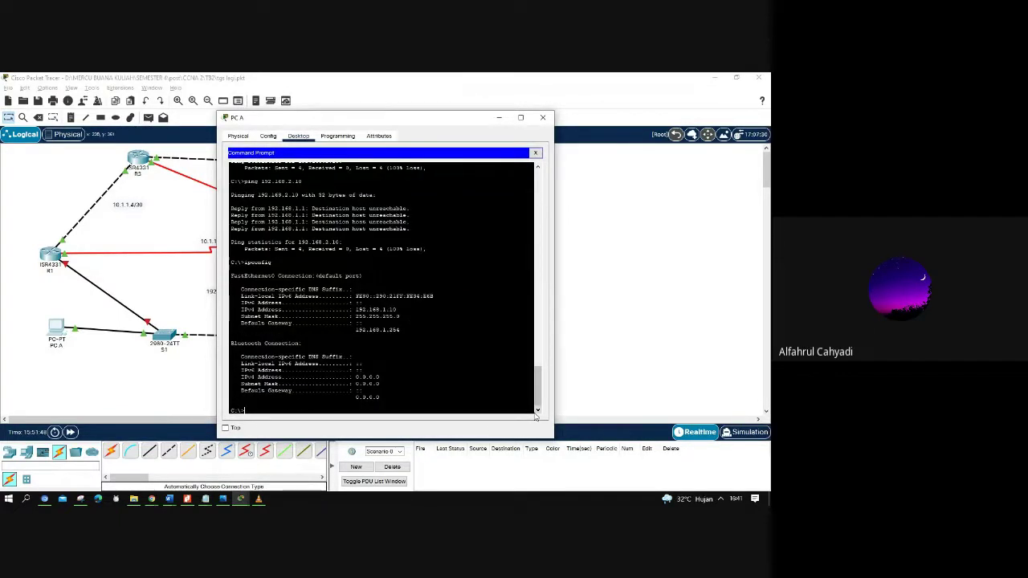
- Ping 192.168.2.10 from PC A to test failover with R1's LAN interface down, and minimize PC A's window
{"action": "key", "text": "Up"}
{"action": "key", "text": "Up"}
{"action": "key", "text": "Return"}
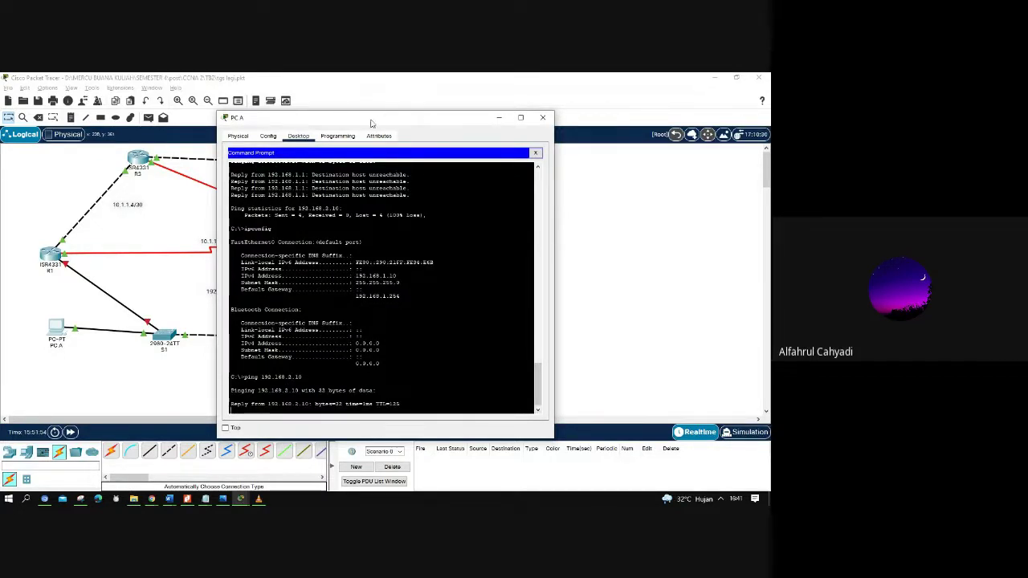
{"action": "left_click_drag", "start_coordinate": [371, 123], "coordinate": [534, 130]}
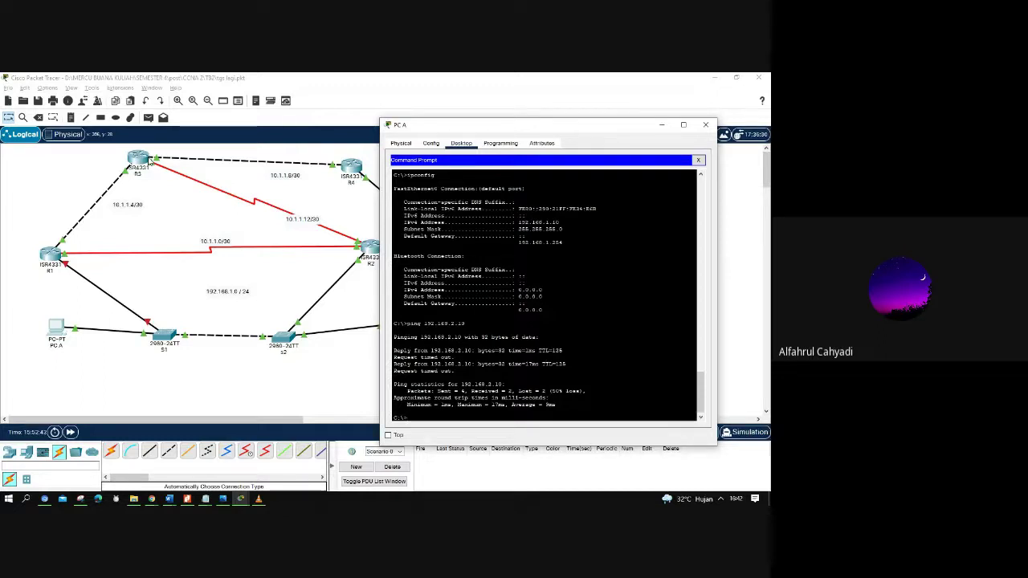
{"action": "left_click", "coordinate": [665, 124]}
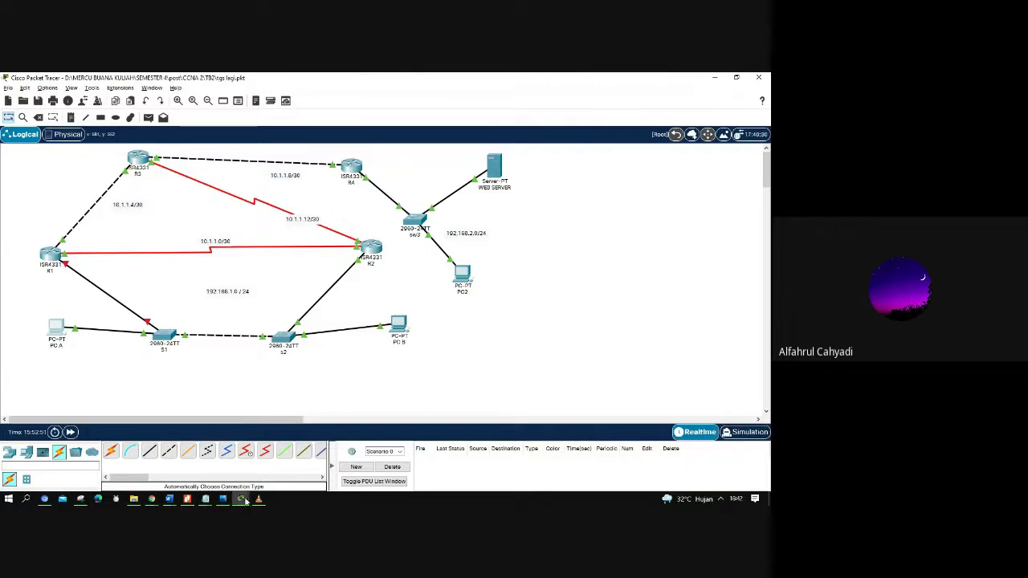
- Switch to the Google Meet call in Chrome and stop recording the meeting
{"action": "mouse_move", "coordinate": [151, 499]}
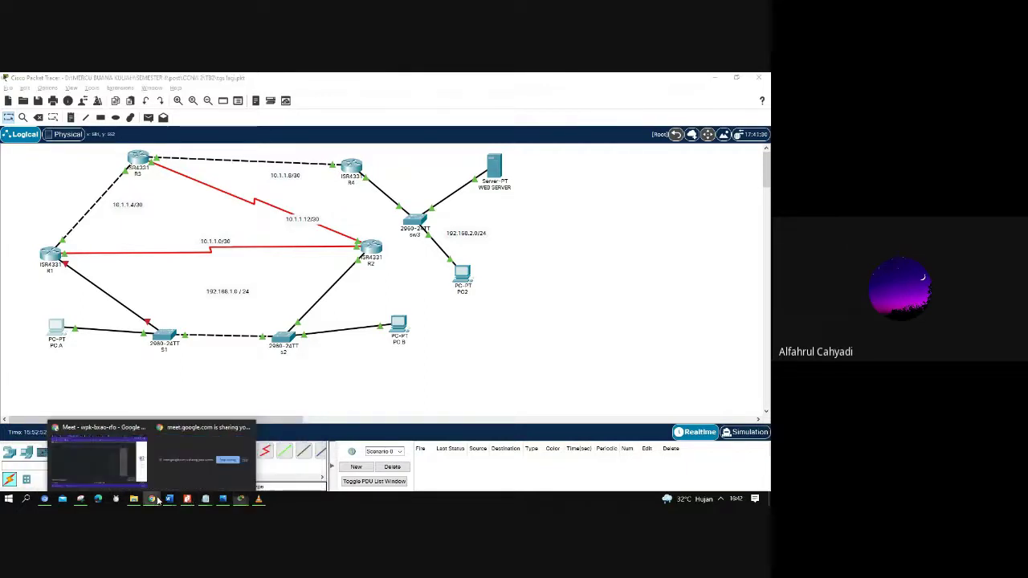
{"action": "left_click", "coordinate": [125, 459]}
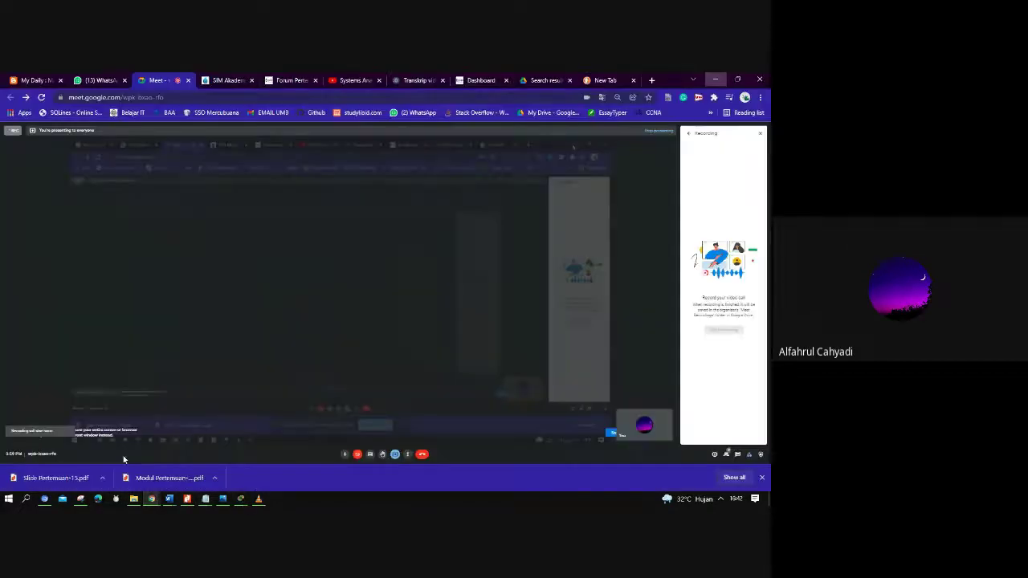
{"action": "left_click", "coordinate": [406, 454]}
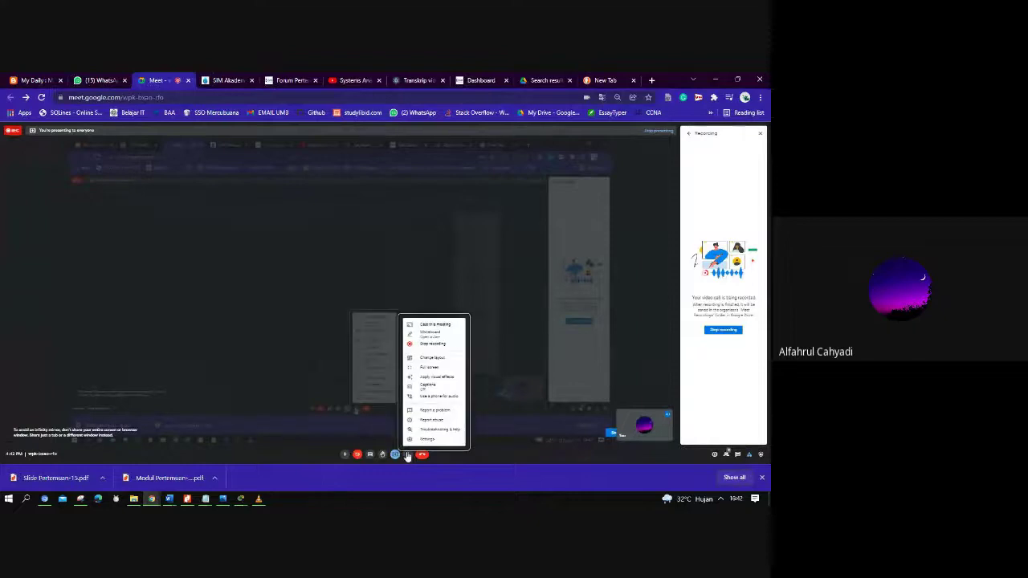
{"action": "left_click", "coordinate": [442, 344]}
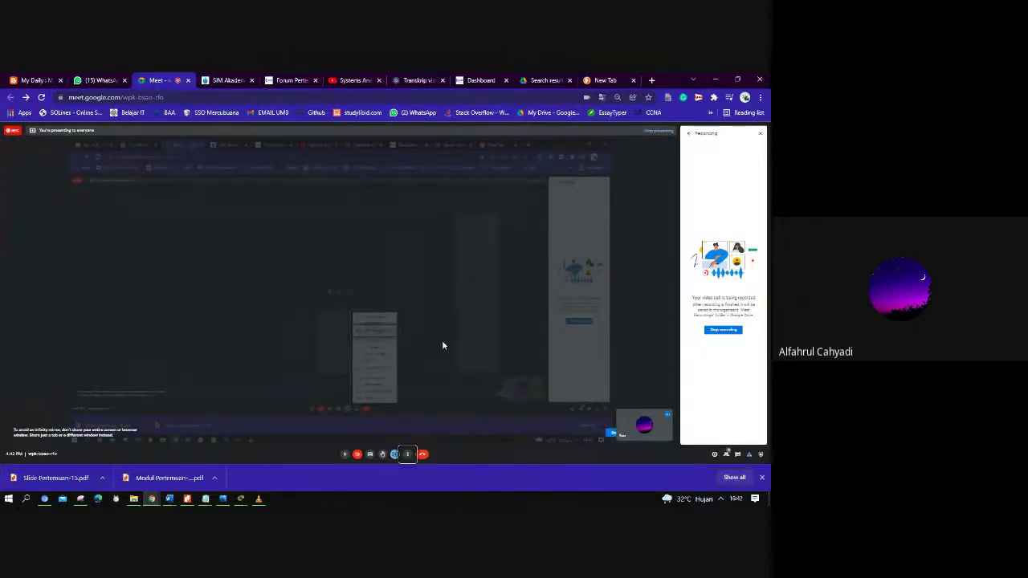
{"action": "left_click", "coordinate": [717, 333]}
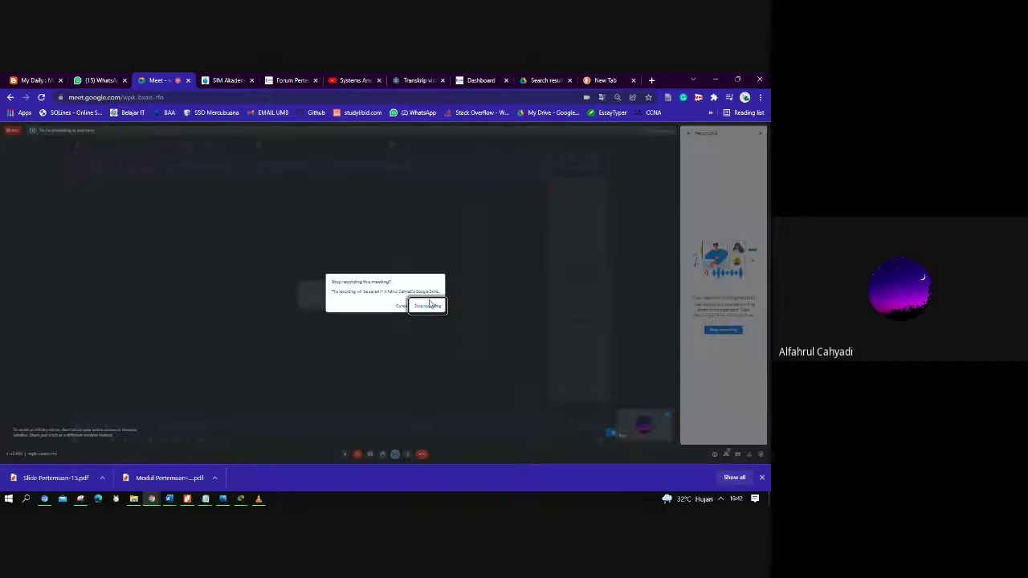